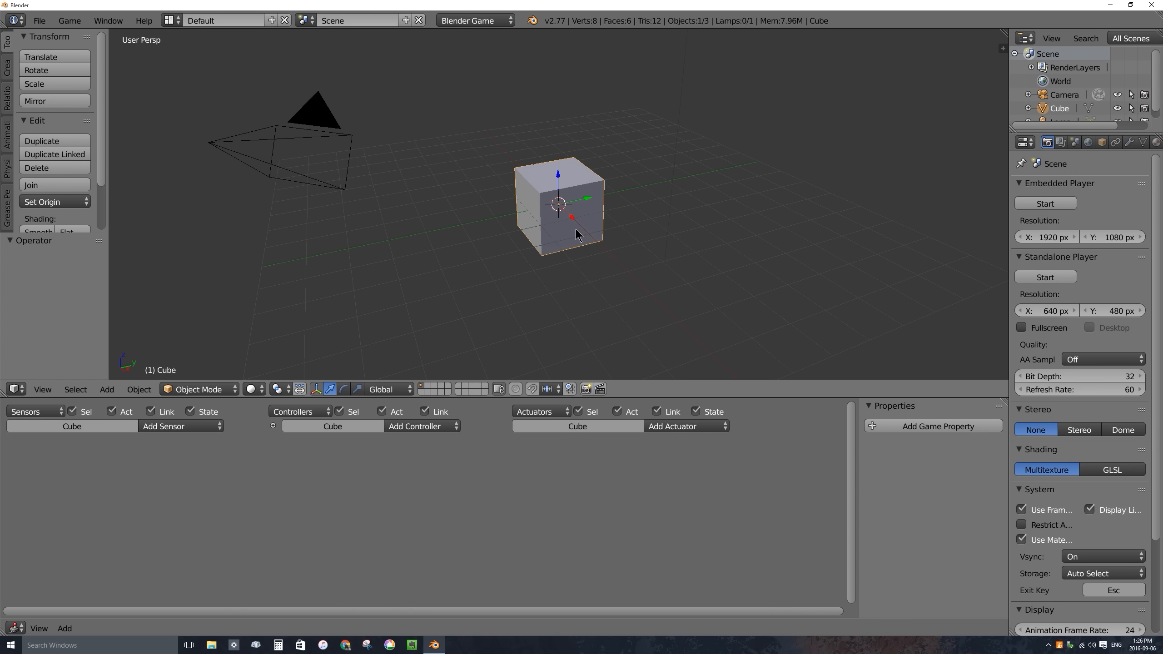
# Delete the default cube and add a text object at the scene origin.
pyautogui.moveTo(578, 229); pyautogui.dragTo(608, 235, button='middle')
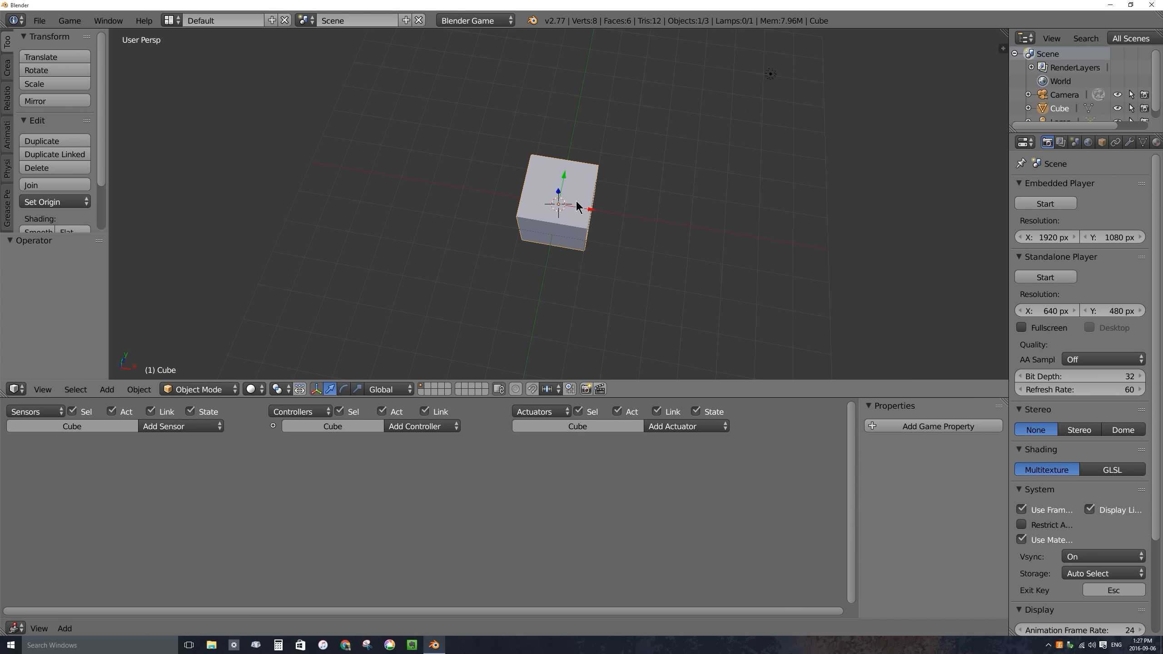
pyautogui.press('x')
pyautogui.click(561, 202)
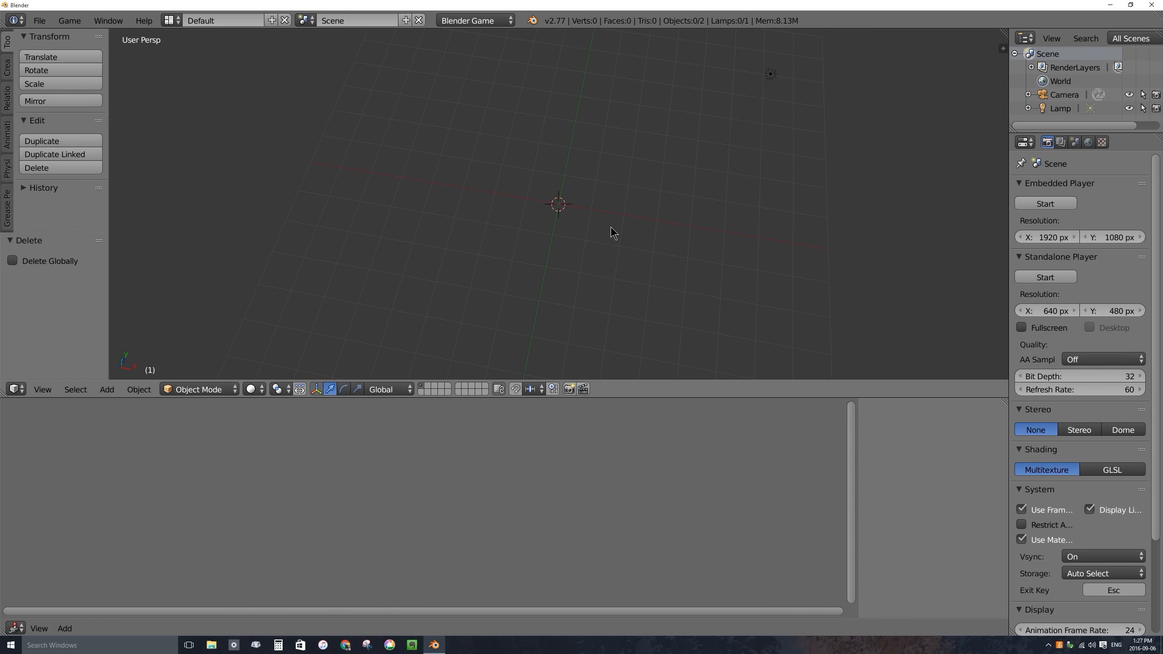
pyautogui.hotkey('shift', 'a')
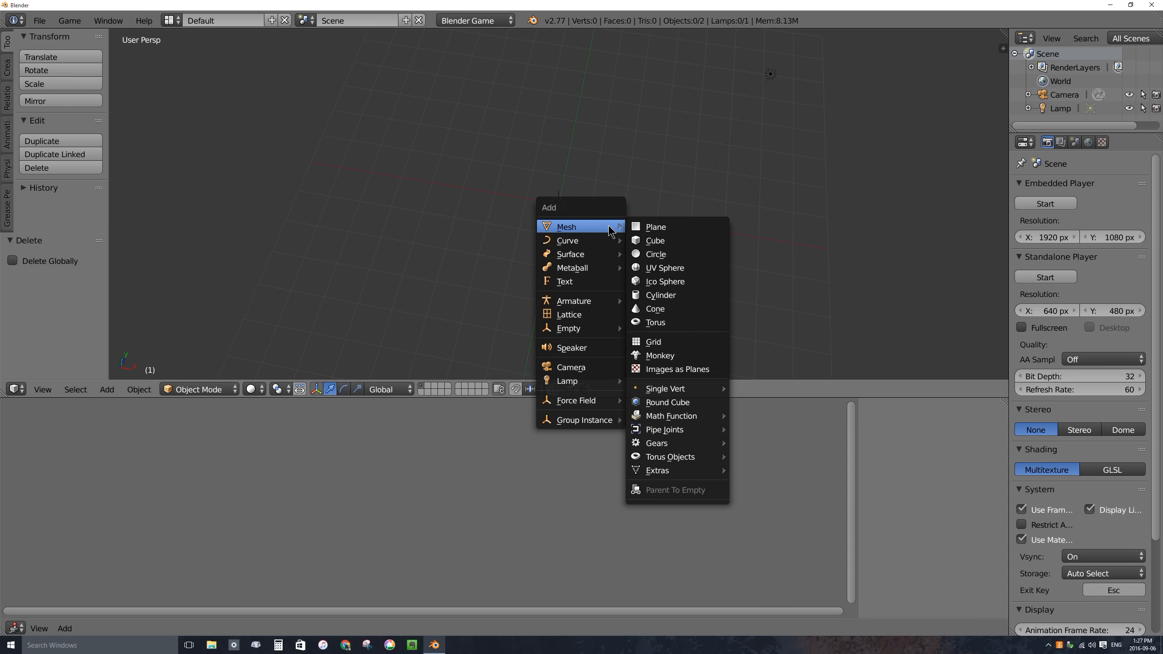
pyautogui.click(566, 281)
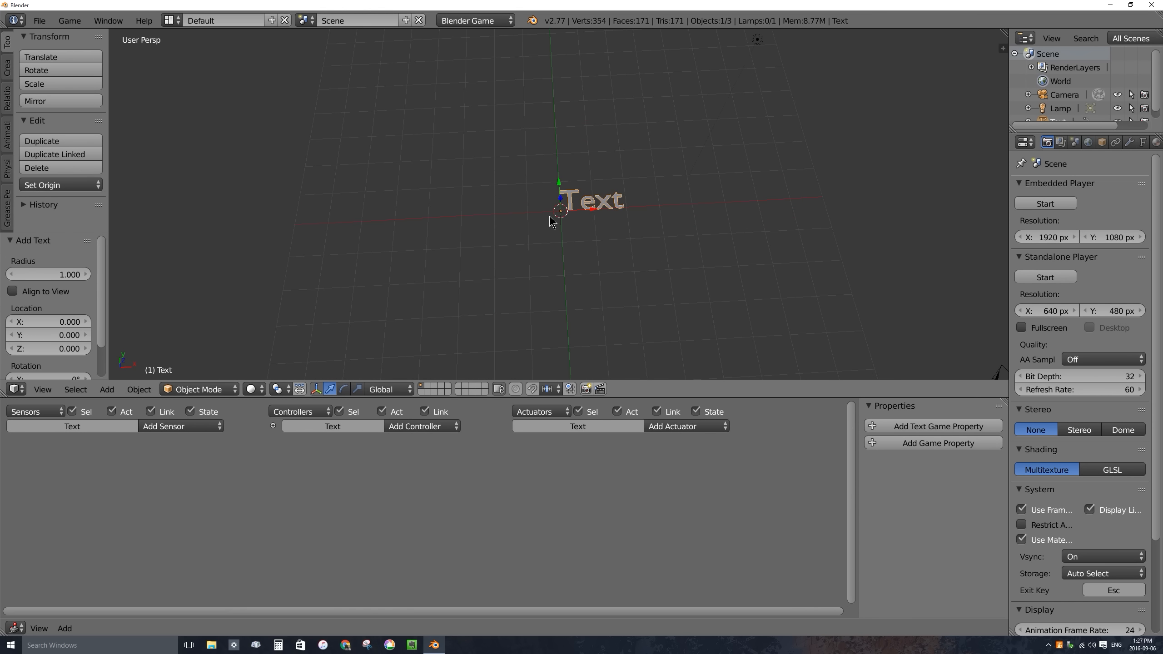
pyautogui.scroll(5, 586, 205)
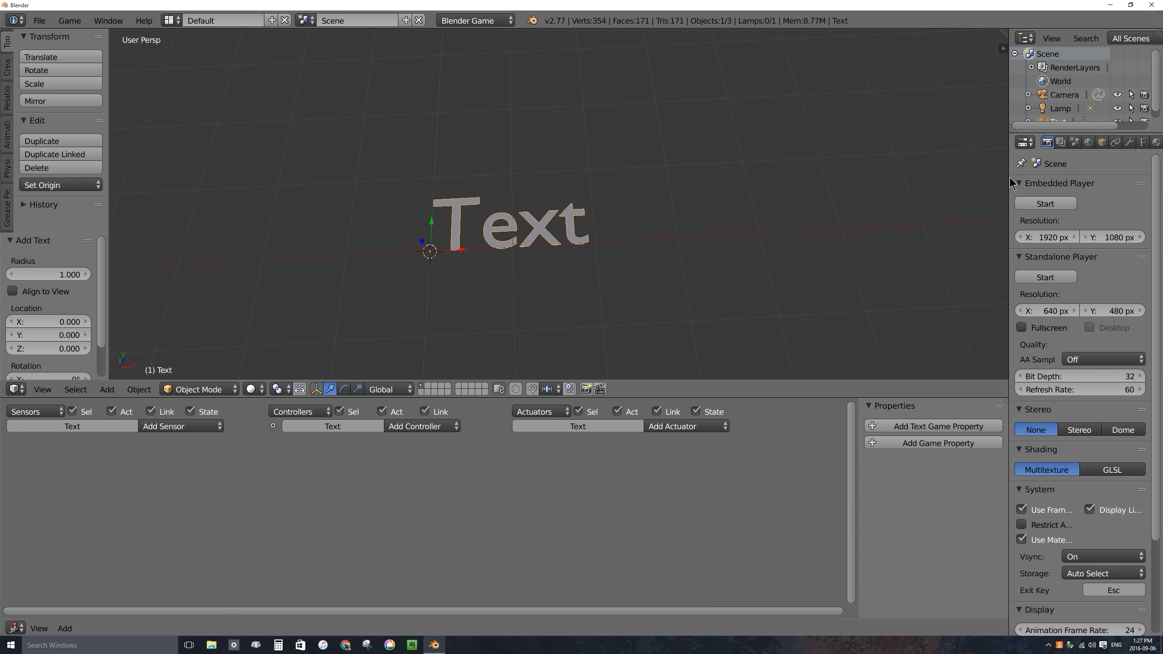
# Load comicbd.ttf from C:\Windows\Fonts as the text object's regular font.
pyautogui.moveTo(1010, 183); pyautogui.dragTo(898, 186)
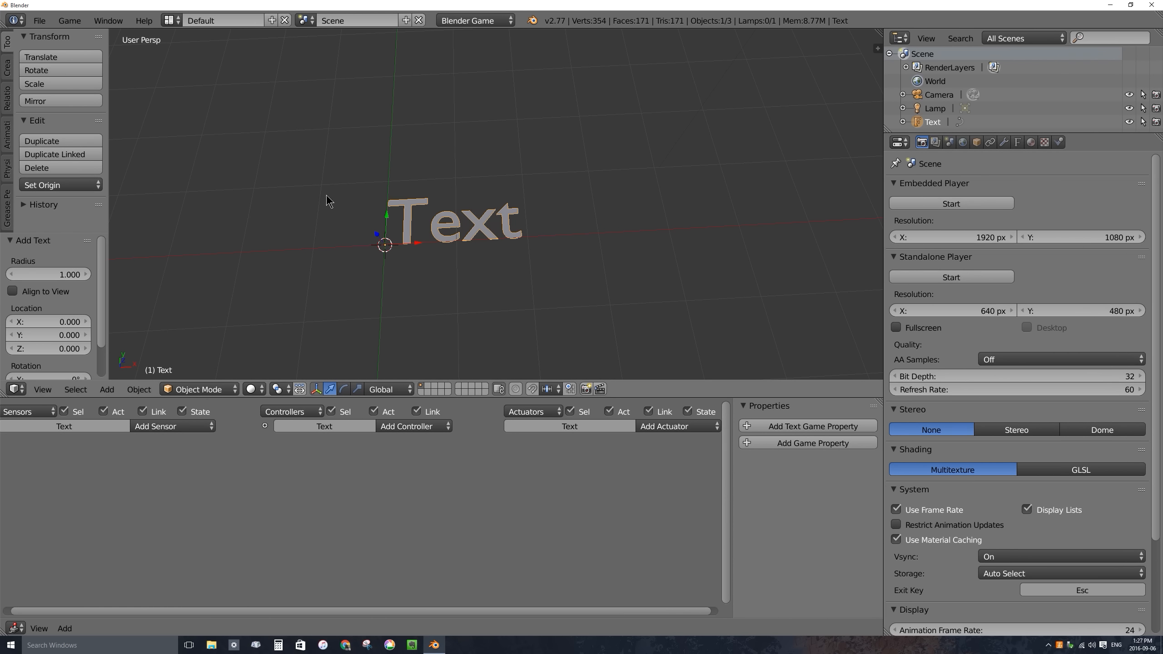
pyautogui.click(1017, 142)
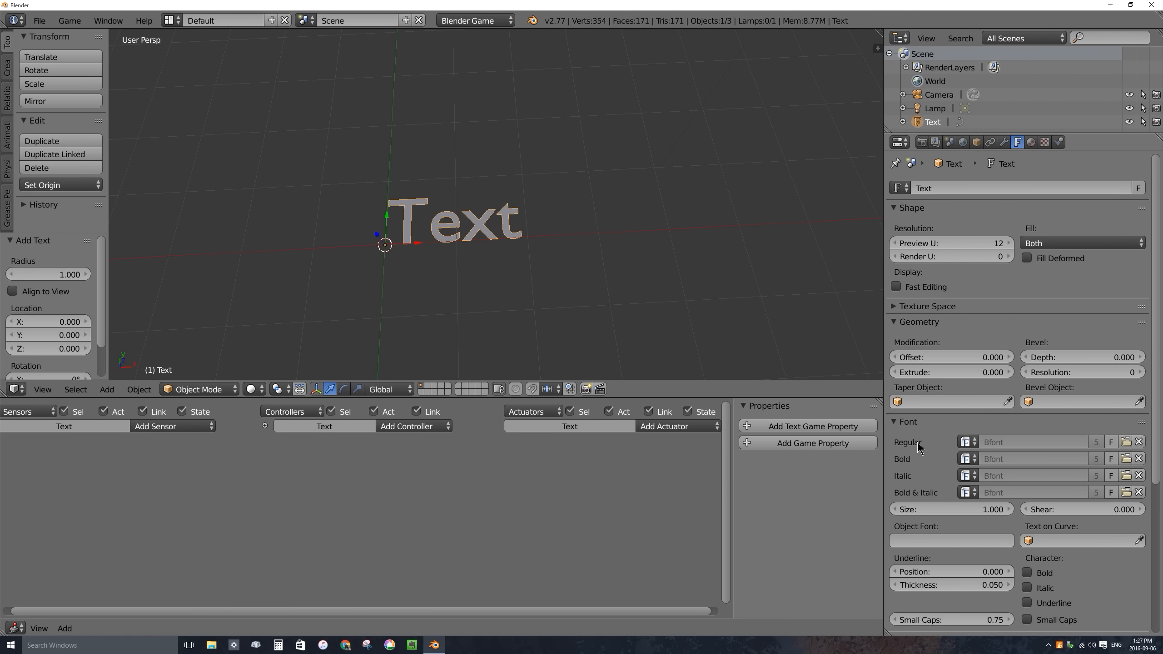
pyautogui.click(1126, 442)
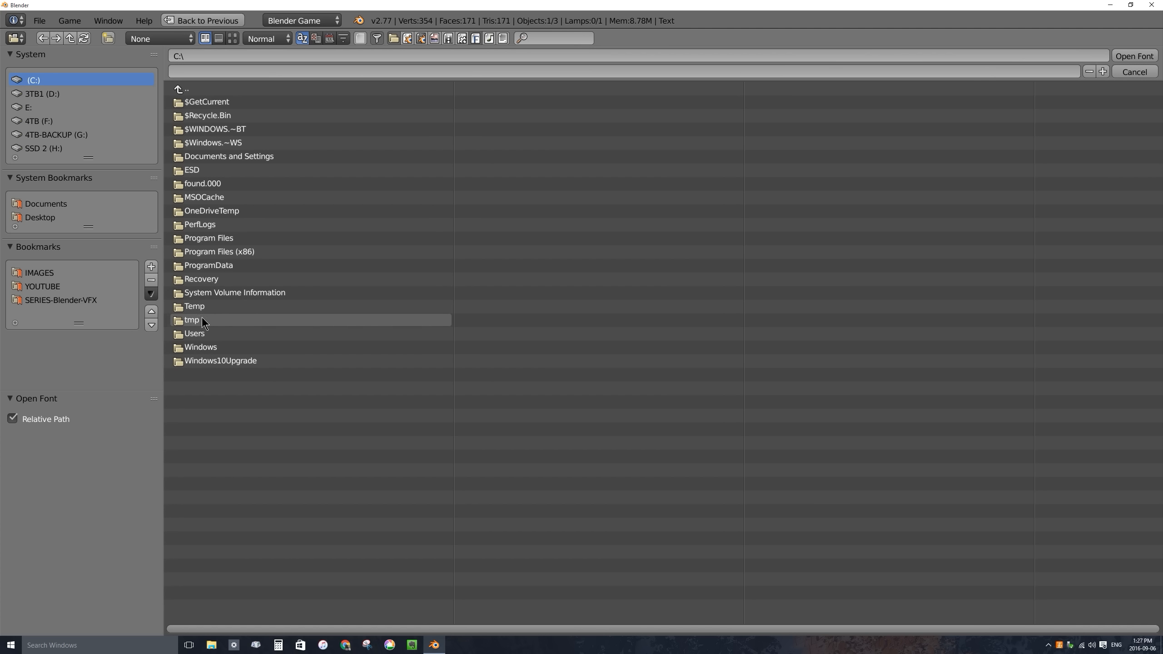
pyautogui.click(205, 347)
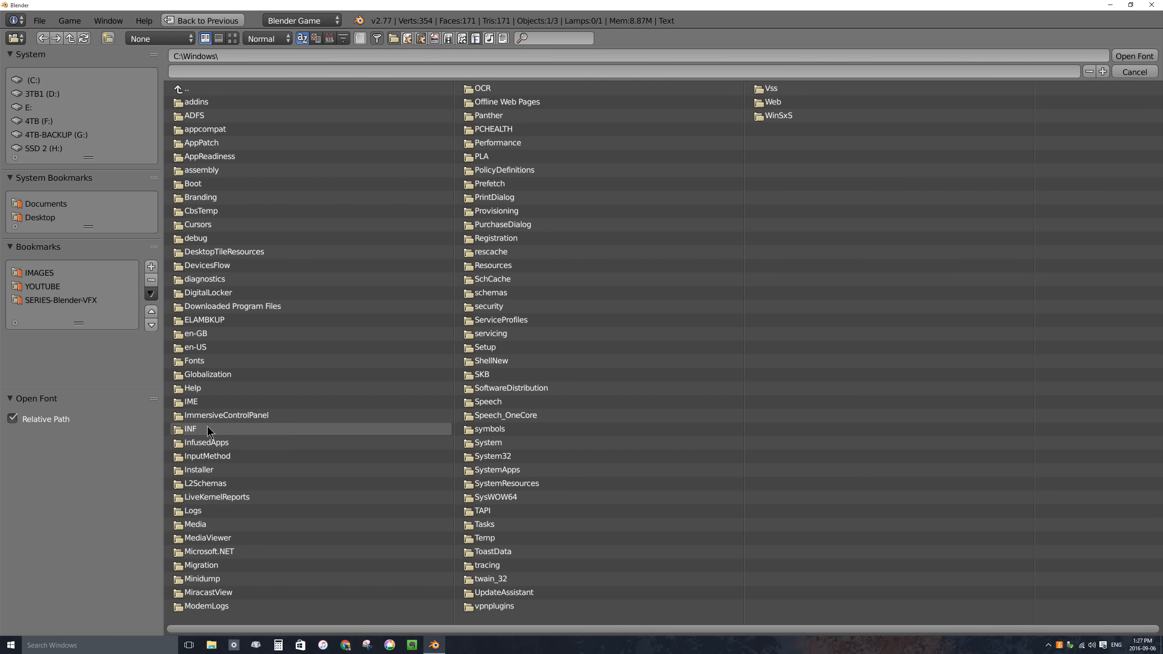
pyautogui.click(201, 362)
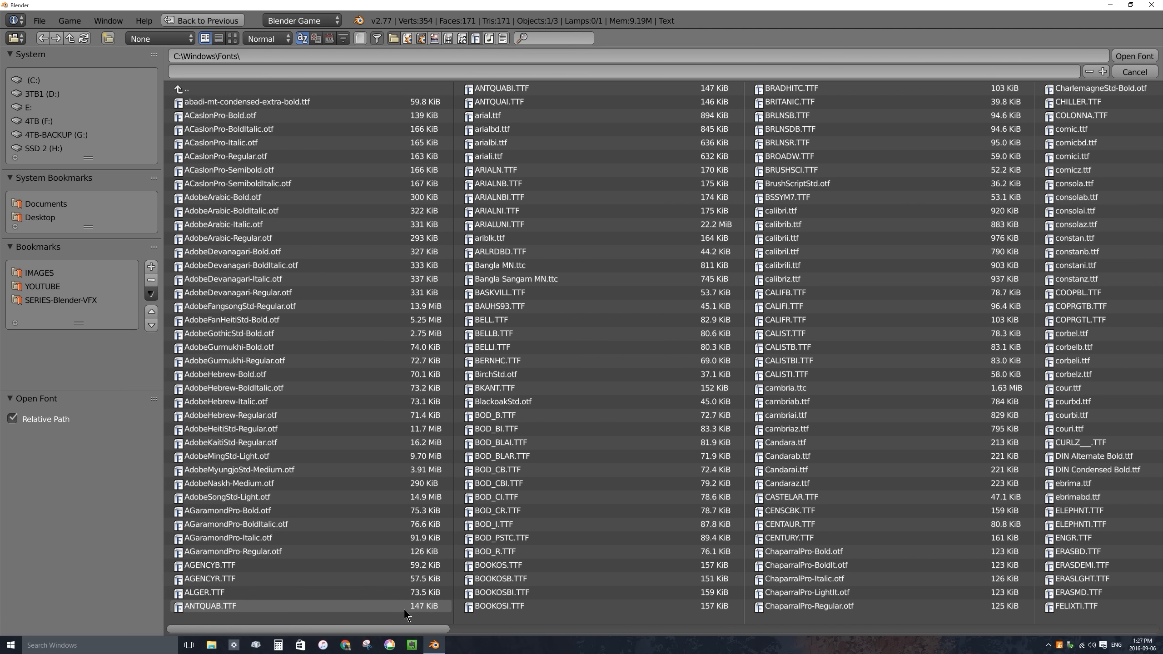
pyautogui.moveTo(416, 632); pyautogui.dragTo(624, 616)
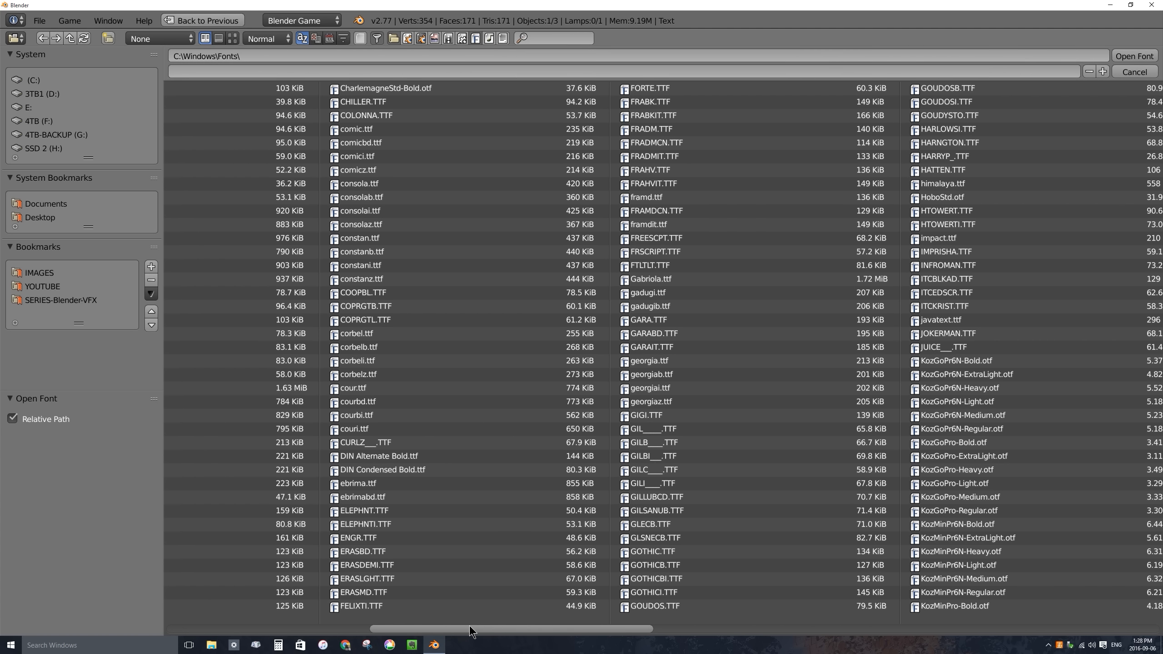
pyautogui.moveTo(471, 629); pyautogui.dragTo(393, 611)
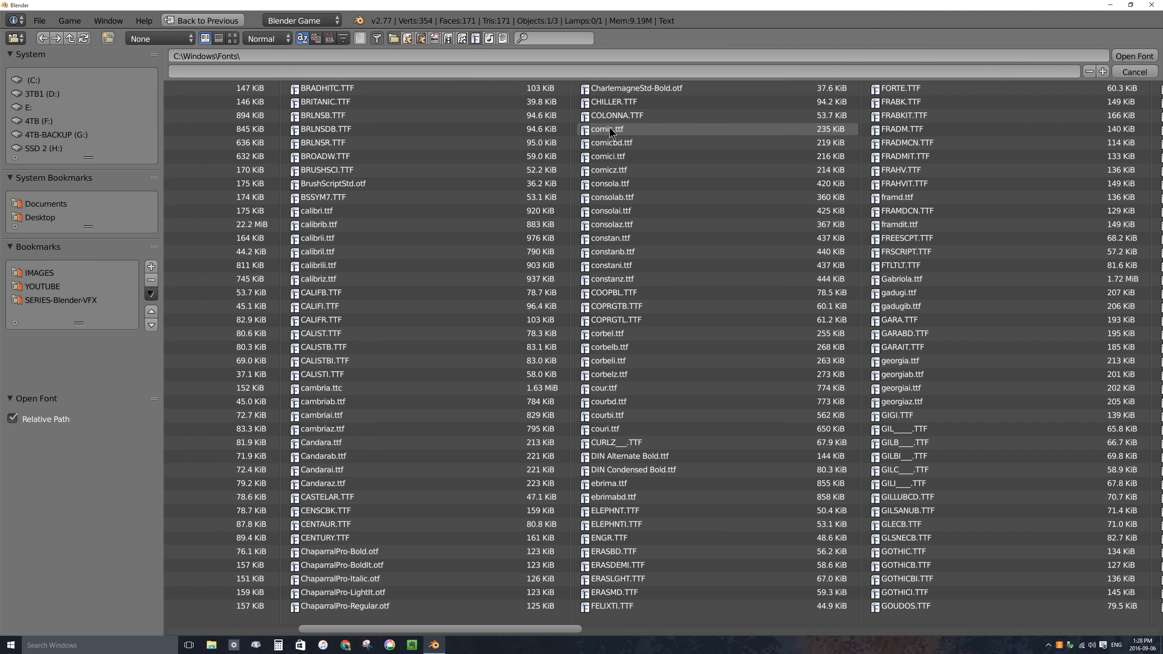
pyautogui.click(659, 143)
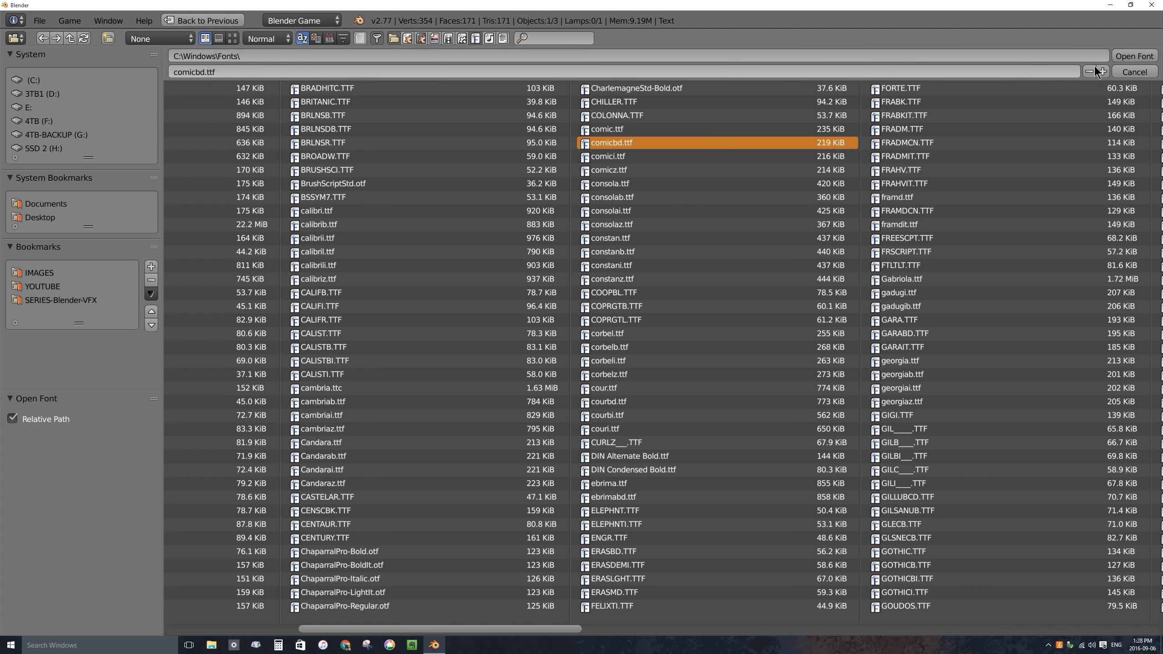
pyautogui.click(1134, 56)
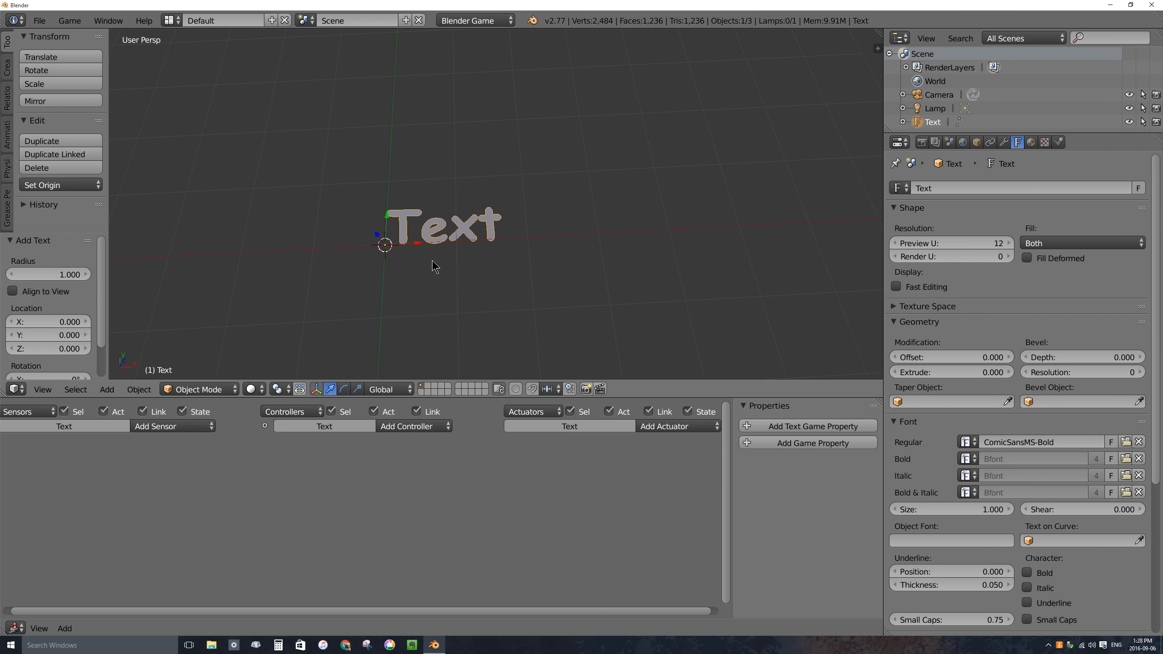
# Delete all the characters of the text object in Edit Mode and return to Object Mode.
pyautogui.press('Tab')
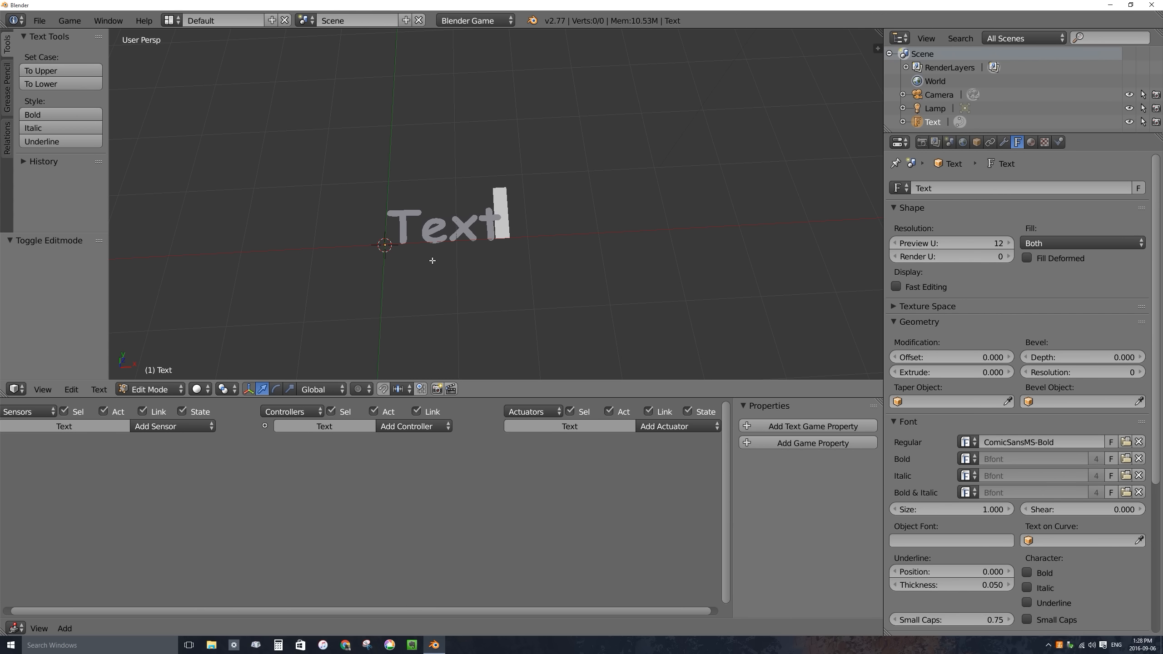
pyautogui.press('BackSpace')
pyautogui.press('BackSpace')
pyautogui.press('BackSpace')
pyautogui.press('BackSpace')
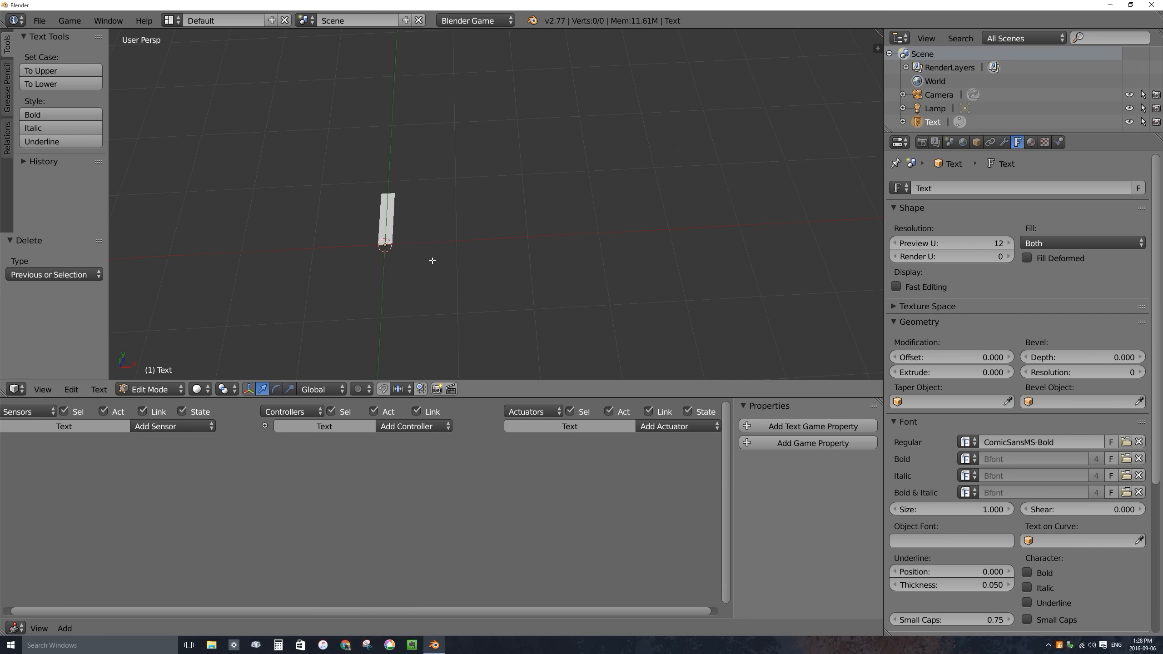
pyautogui.press('Tab')
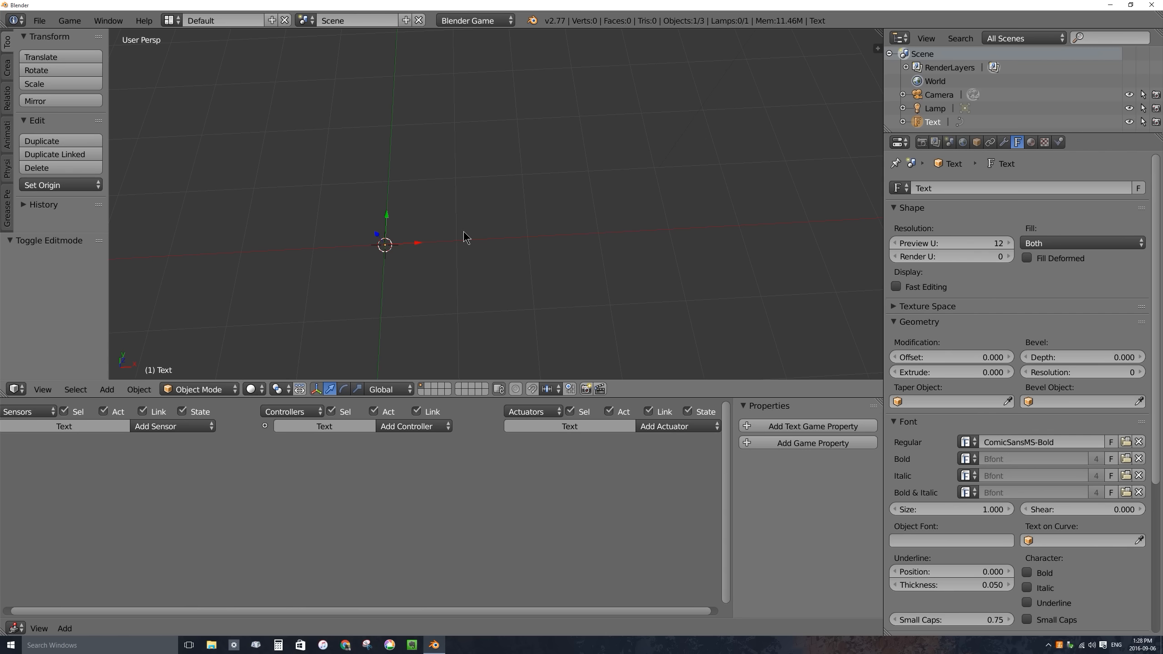
# Deselect everything, select the camera, and reselect the empty text object by its origin point.
pyautogui.press('a')
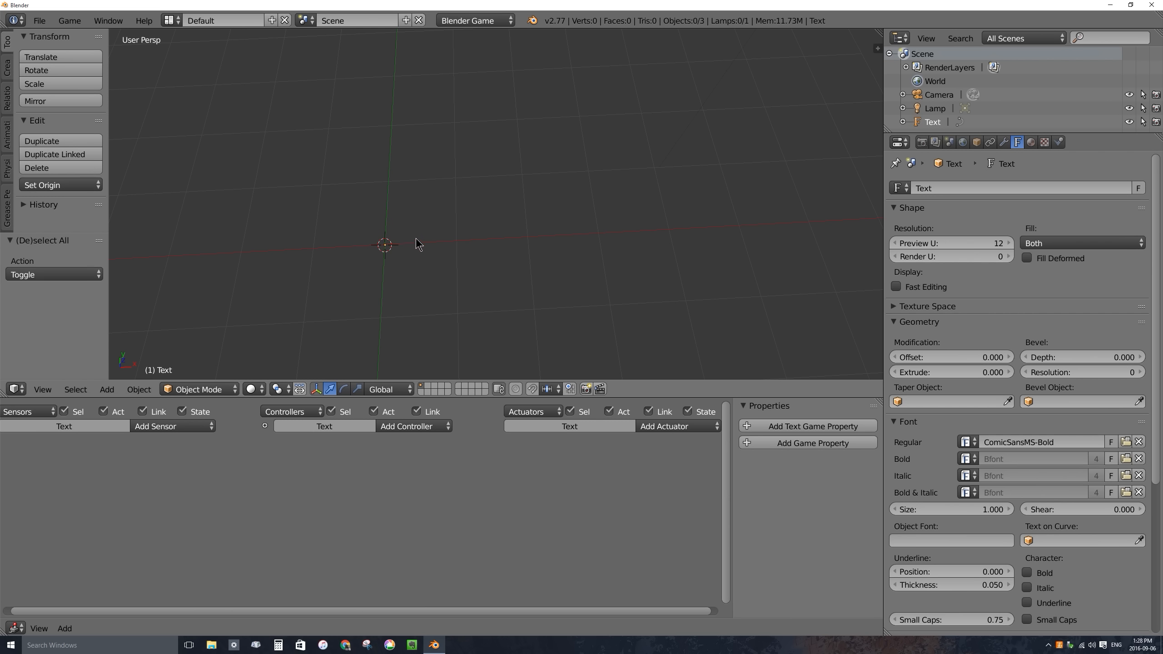
pyautogui.press('Home')
pyautogui.rightClick(732, 350)
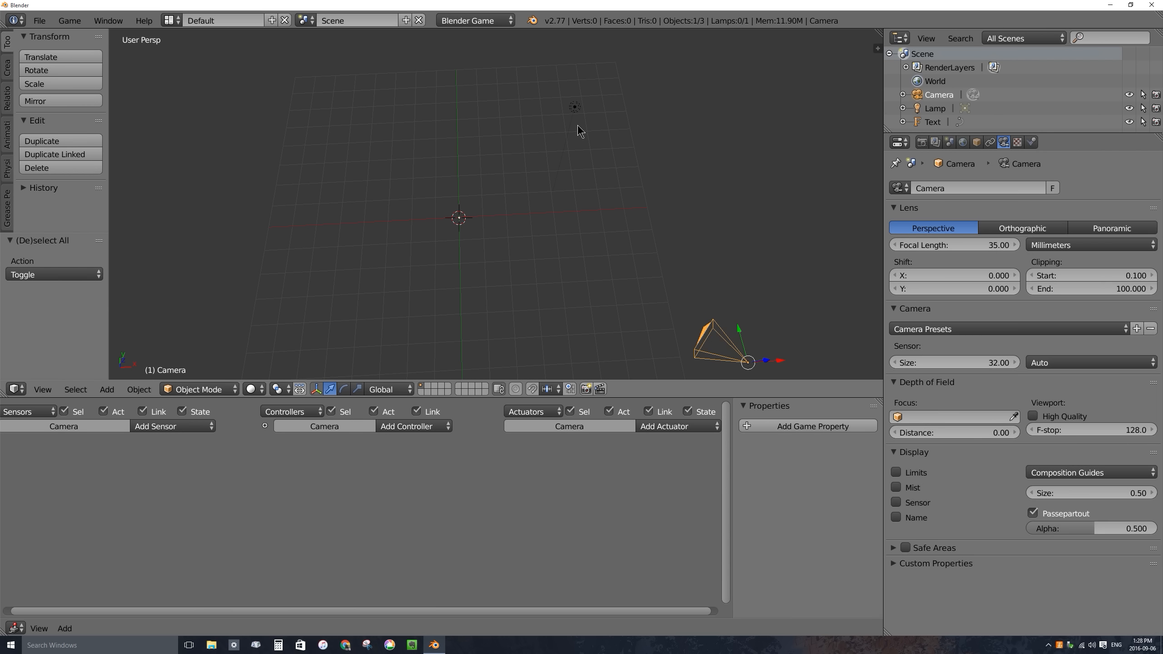
pyautogui.click(660, 153)
pyautogui.rightClick(469, 223)
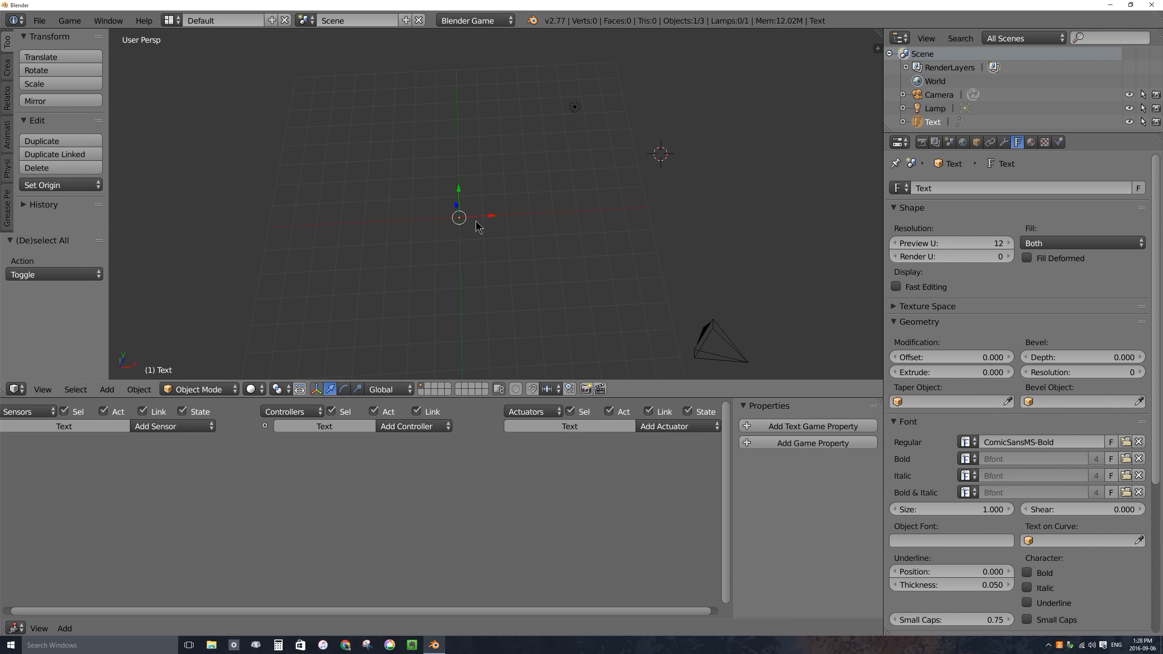
pyautogui.scroll(5, 439, 219)
# Add a Keyboard sensor to the text object and set it to respond to All Keys.
pyautogui.click(183, 428)
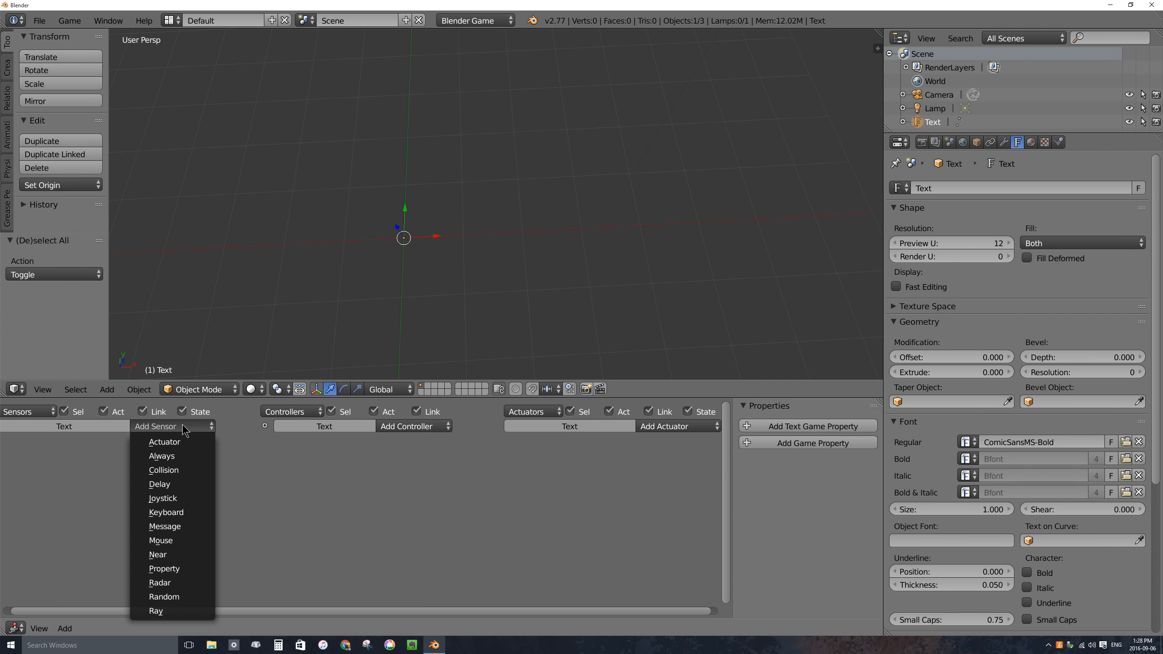
pyautogui.click(185, 512)
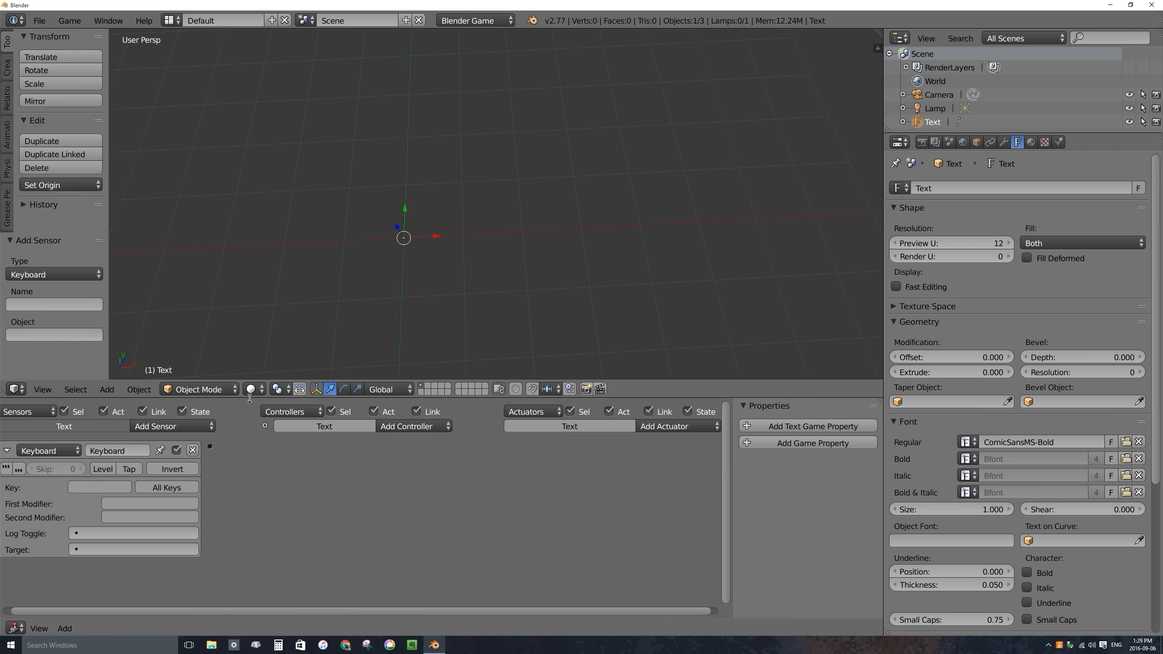
pyautogui.moveTo(255, 399); pyautogui.dragTo(257, 336)
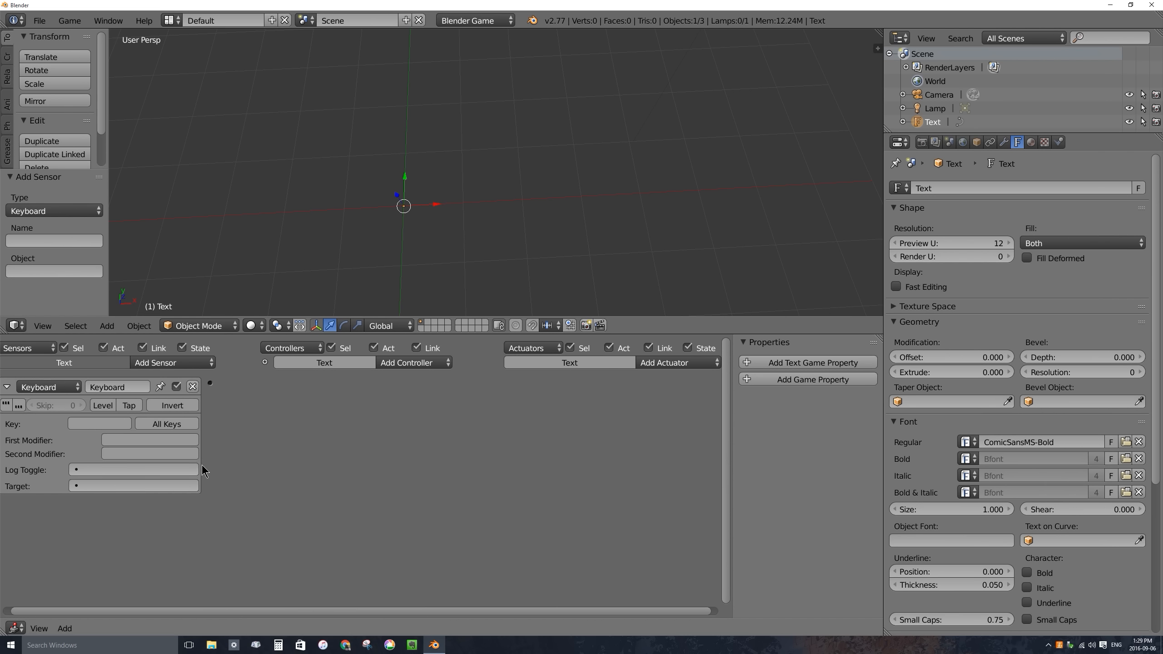
pyautogui.click(166, 424)
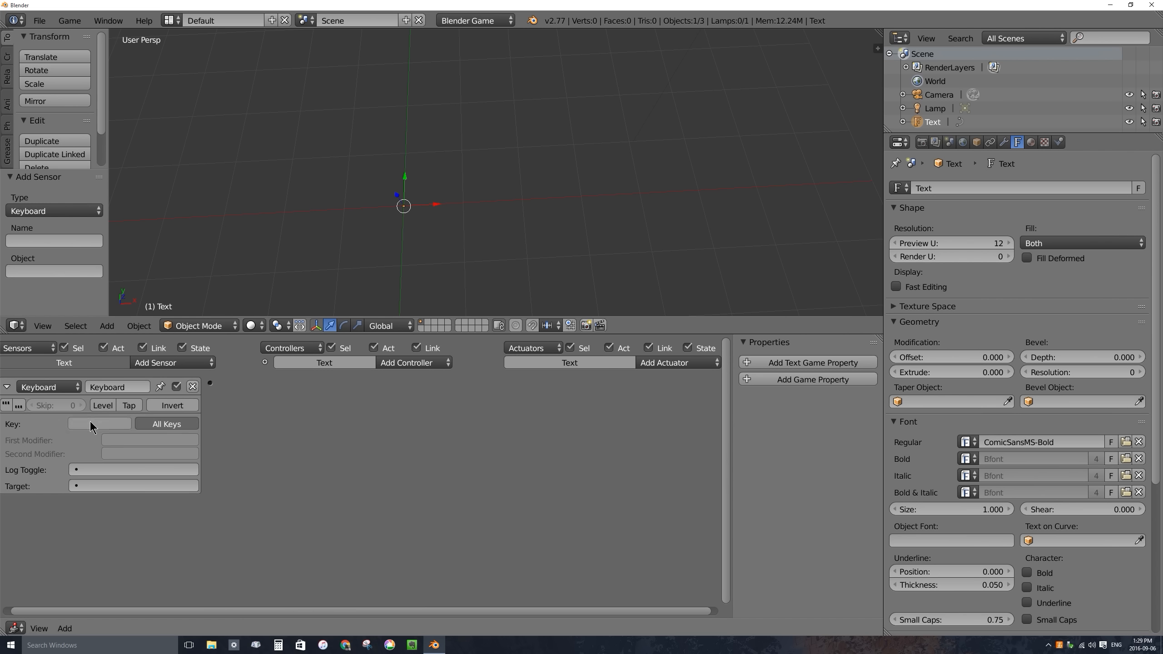
pyautogui.click(146, 424)
pyautogui.click(90, 424)
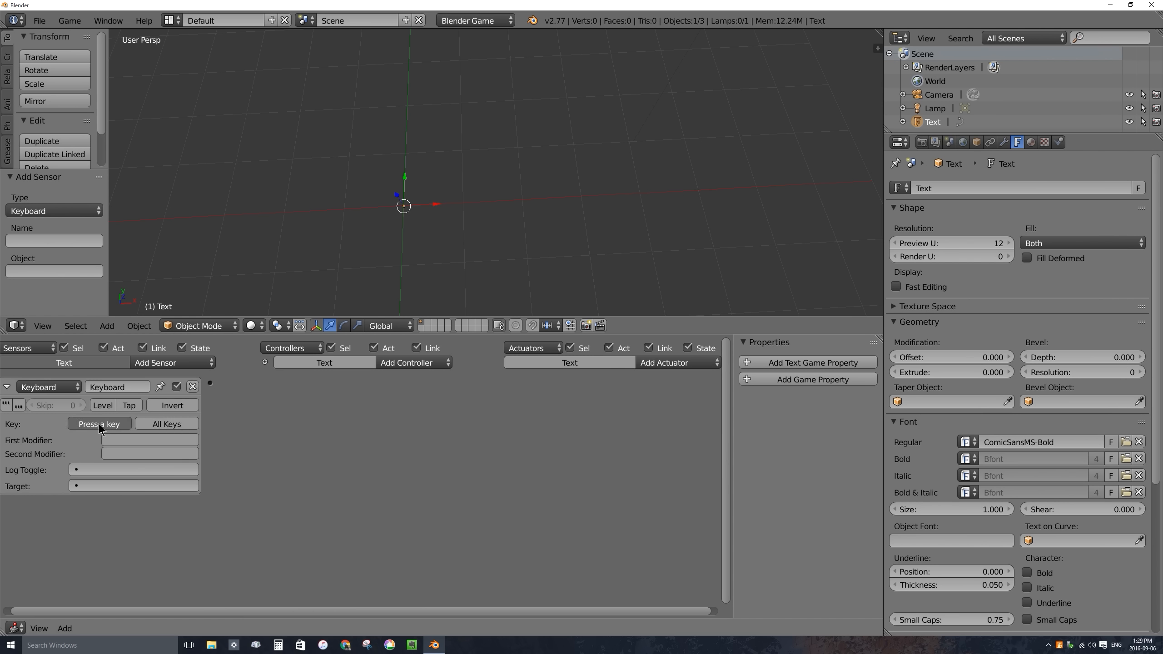
pyautogui.click(246, 441)
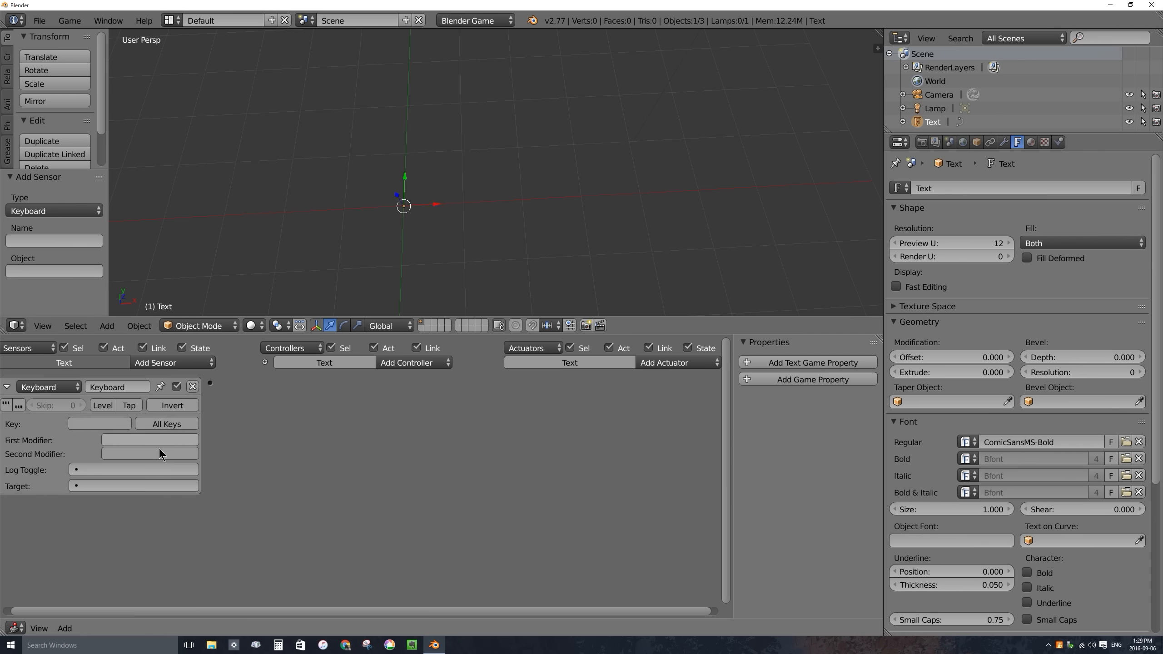
pyautogui.click(161, 422)
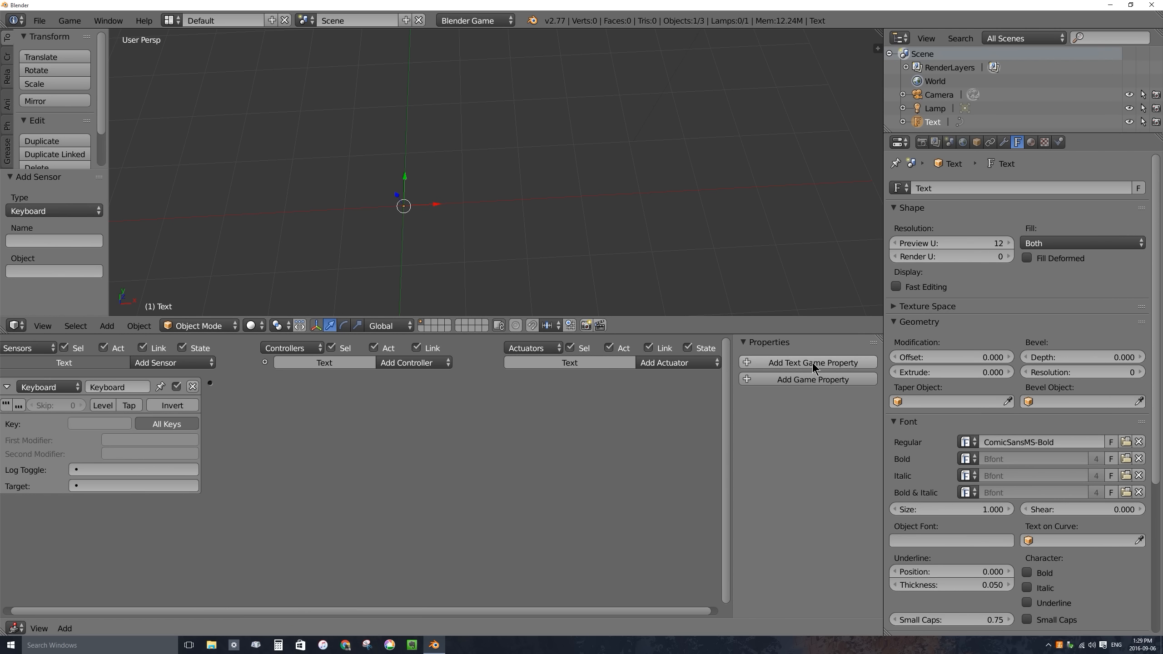
# Add a text game property to the text object and widen the game properties area.
pyautogui.click(794, 364)
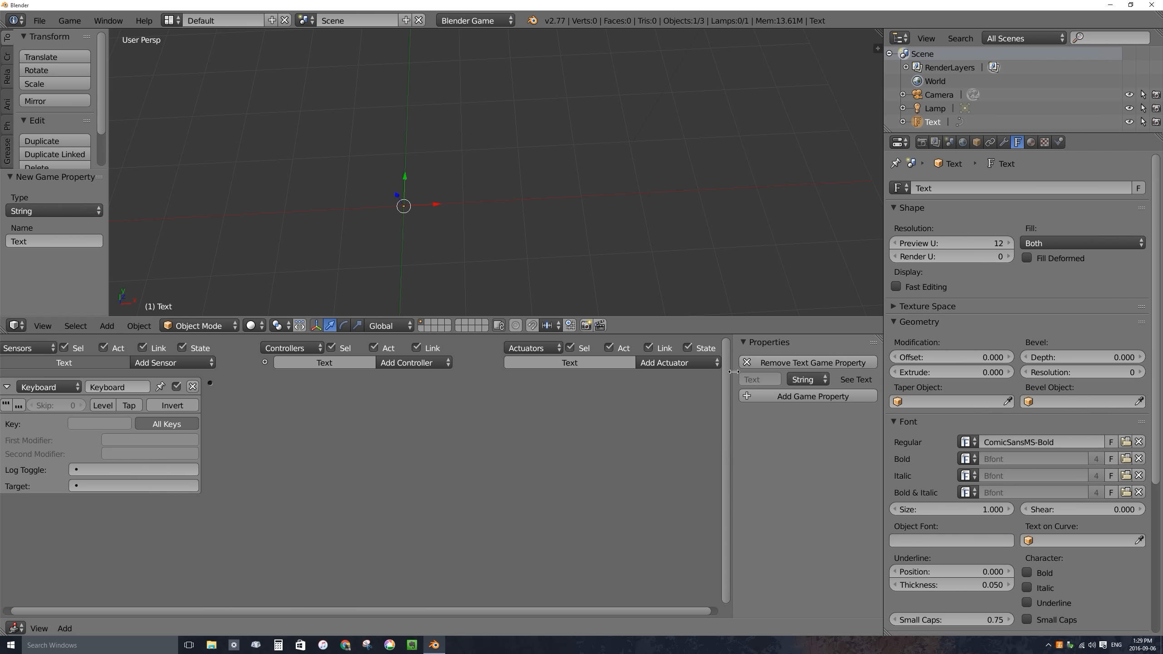
pyautogui.moveTo(734, 373); pyautogui.dragTo(698, 372)
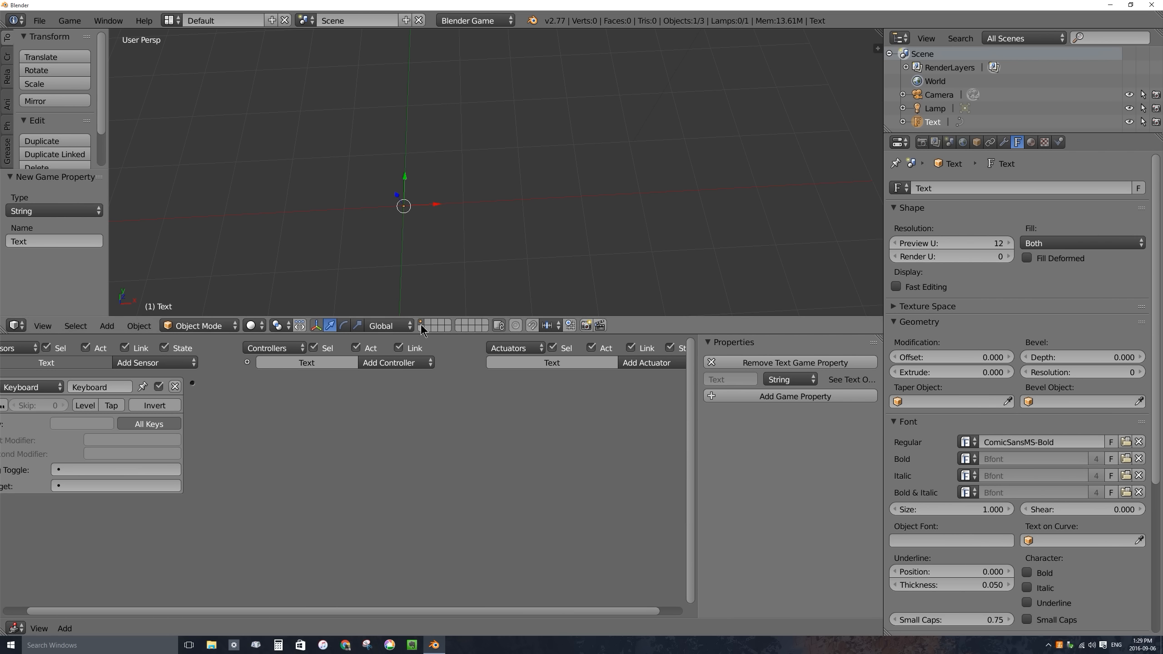
pyautogui.moveTo(442, 403); pyautogui.dragTo(487, 398, button='middle')
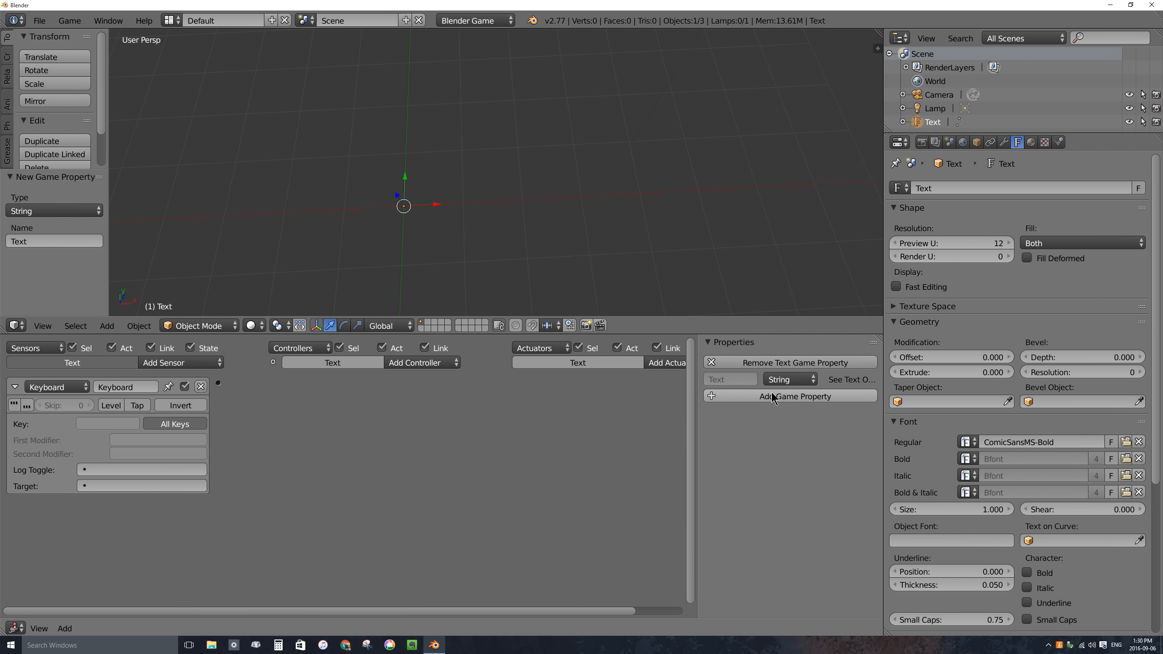
# Add a Boolean game property named textentry to the text object and enable its value.
pyautogui.click(798, 396)
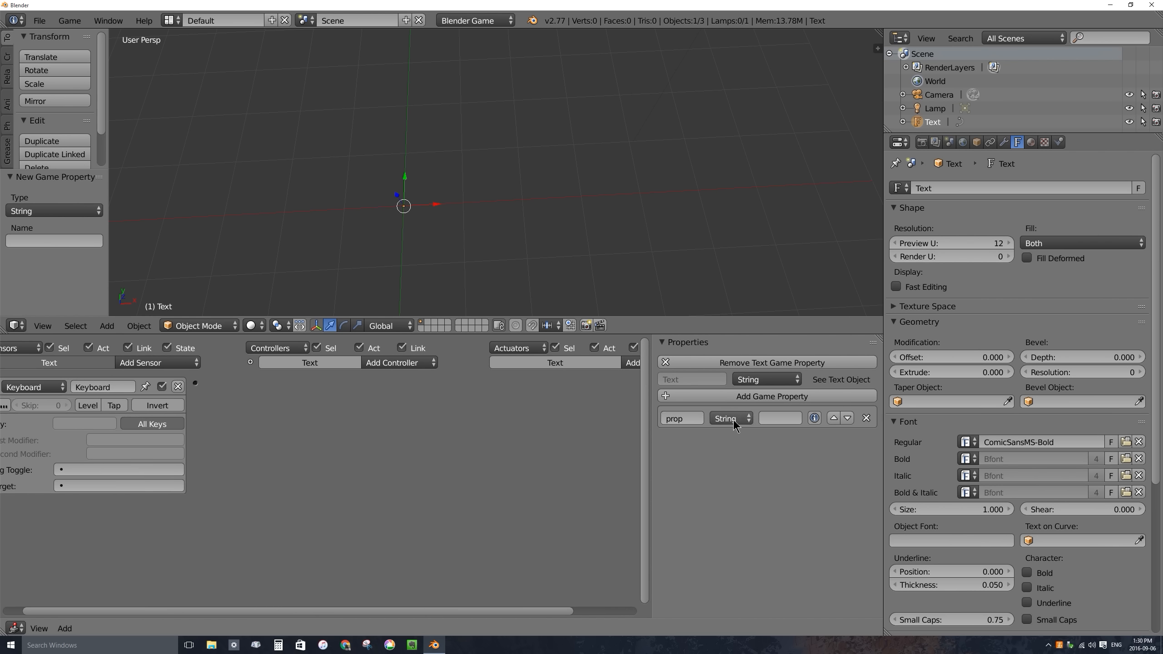
pyautogui.click(734, 422)
pyautogui.click(732, 402)
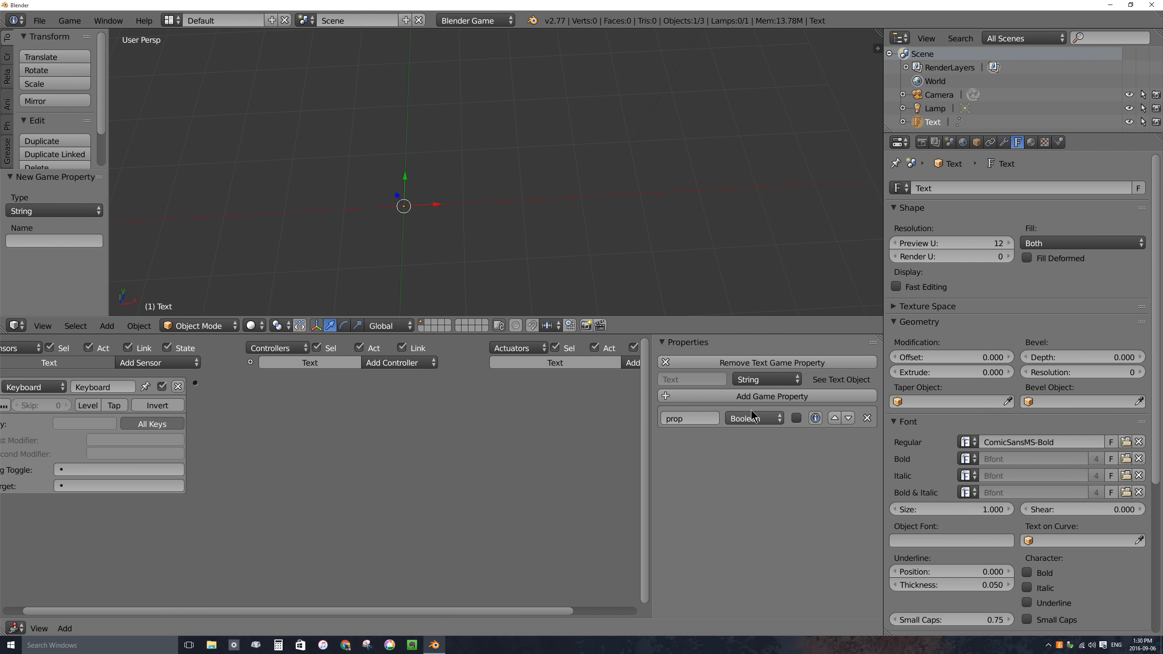
pyautogui.click(693, 417)
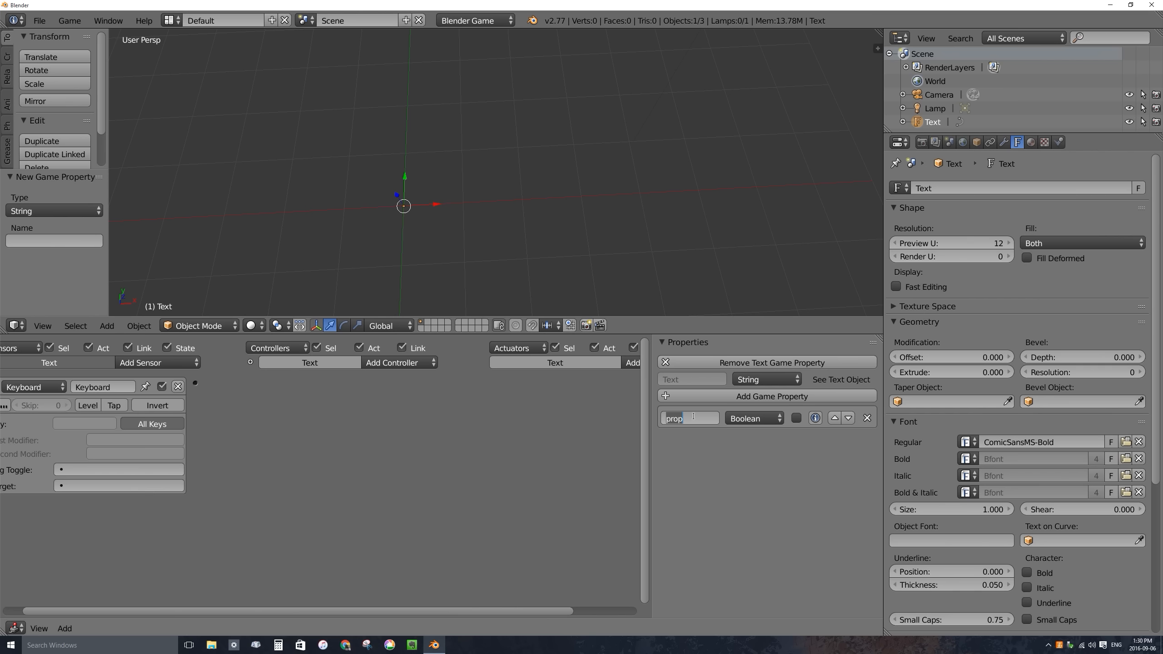
pyautogui.write('textentry')
pyautogui.press('Return')
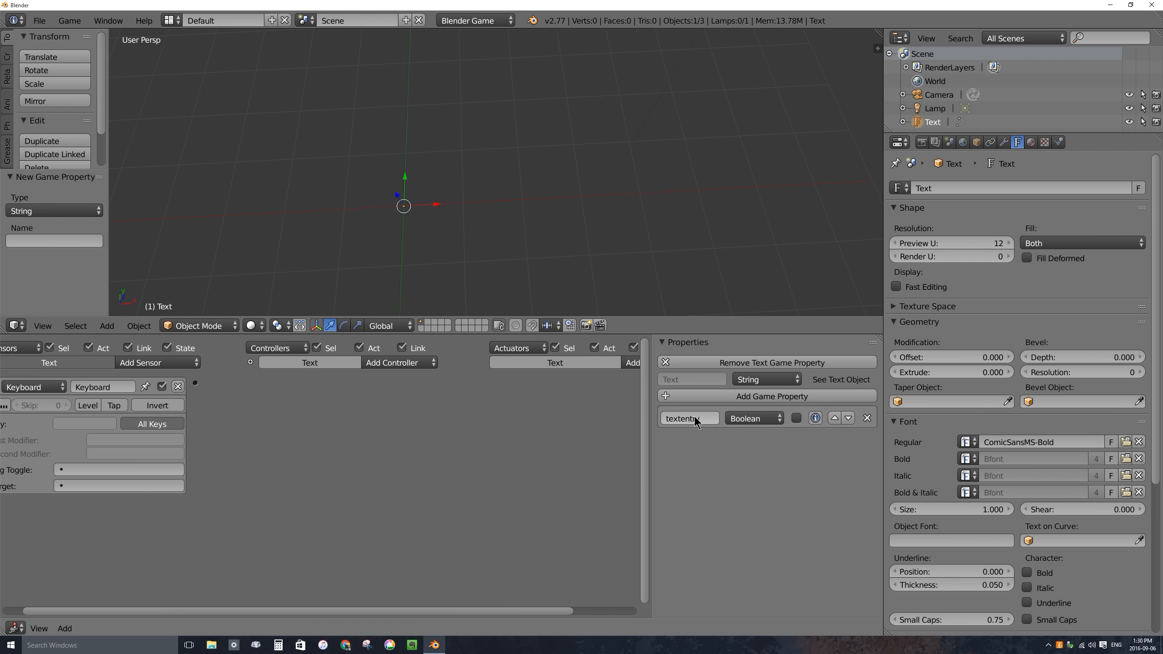
pyautogui.click(797, 419)
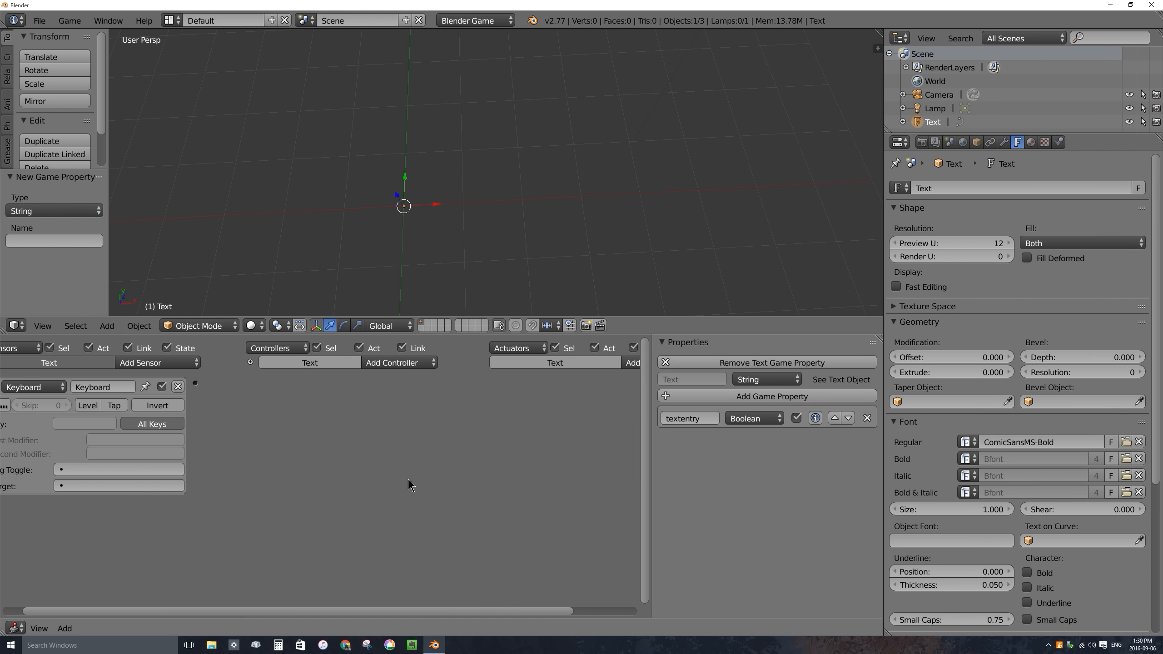
# Set the Keyboard sensor's Log Toggle to the textentry property and its Target to the Text property.
pyautogui.moveTo(384, 459); pyautogui.dragTo(407, 458, button='middle')
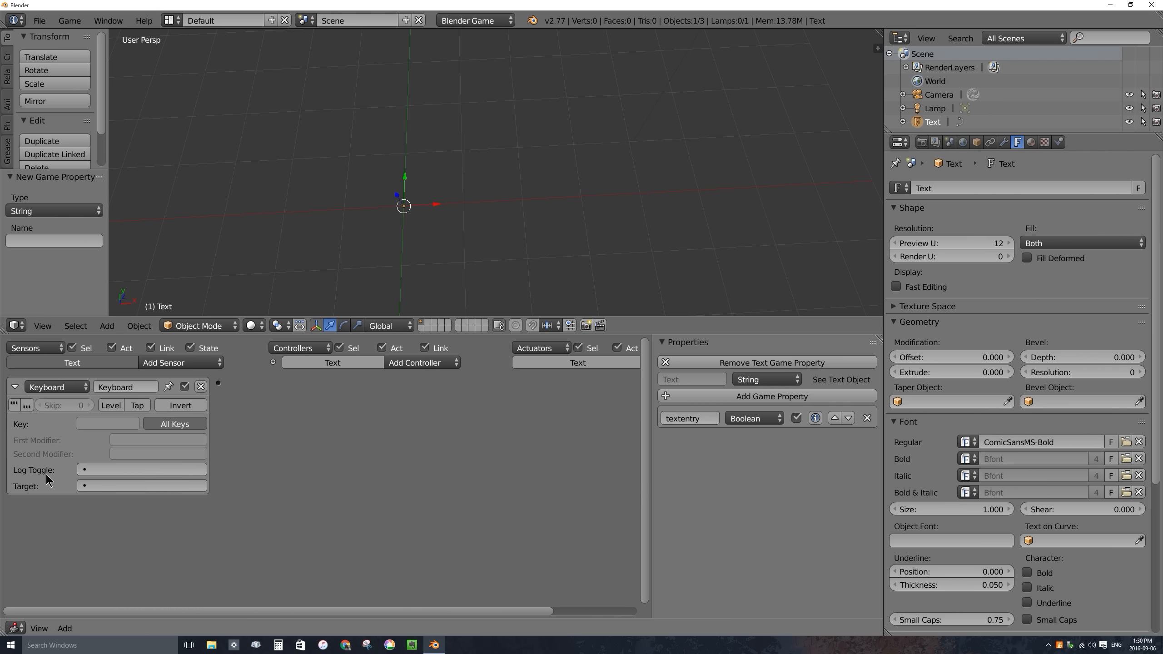
pyautogui.click(110, 470)
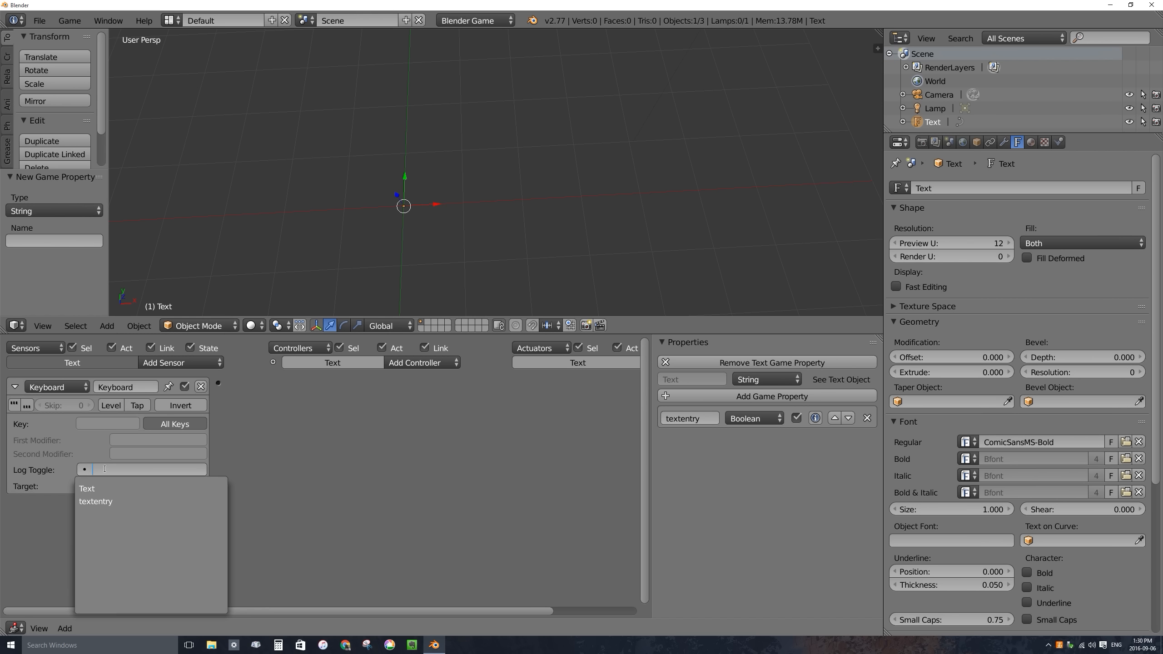
pyautogui.click(106, 500)
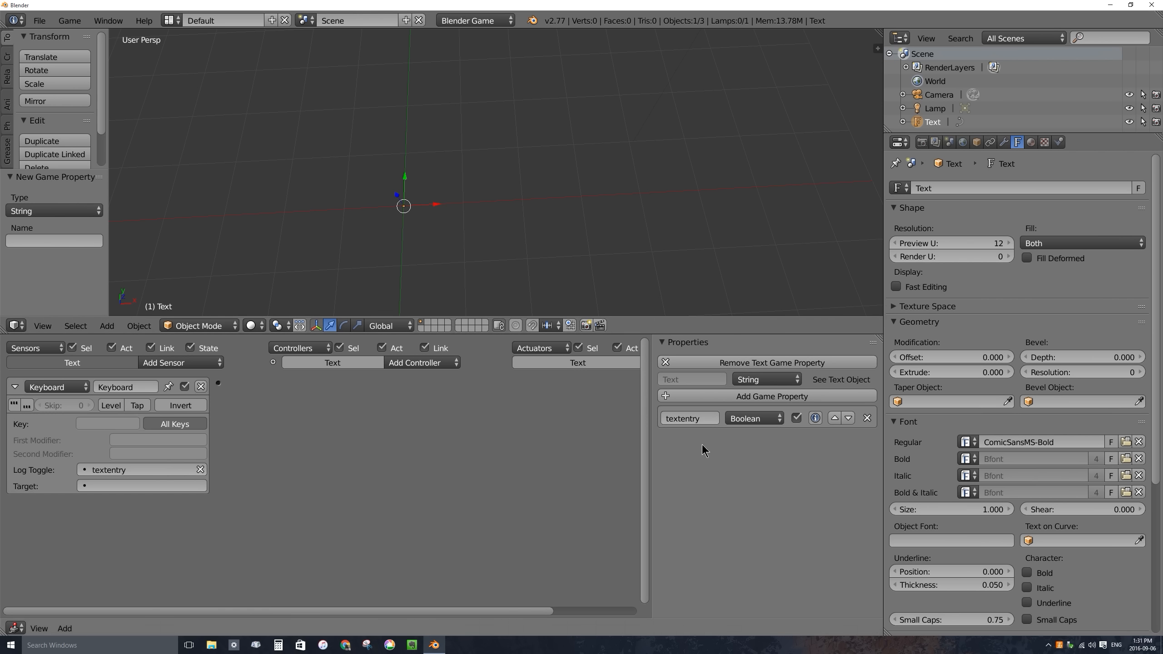
pyautogui.click(136, 488)
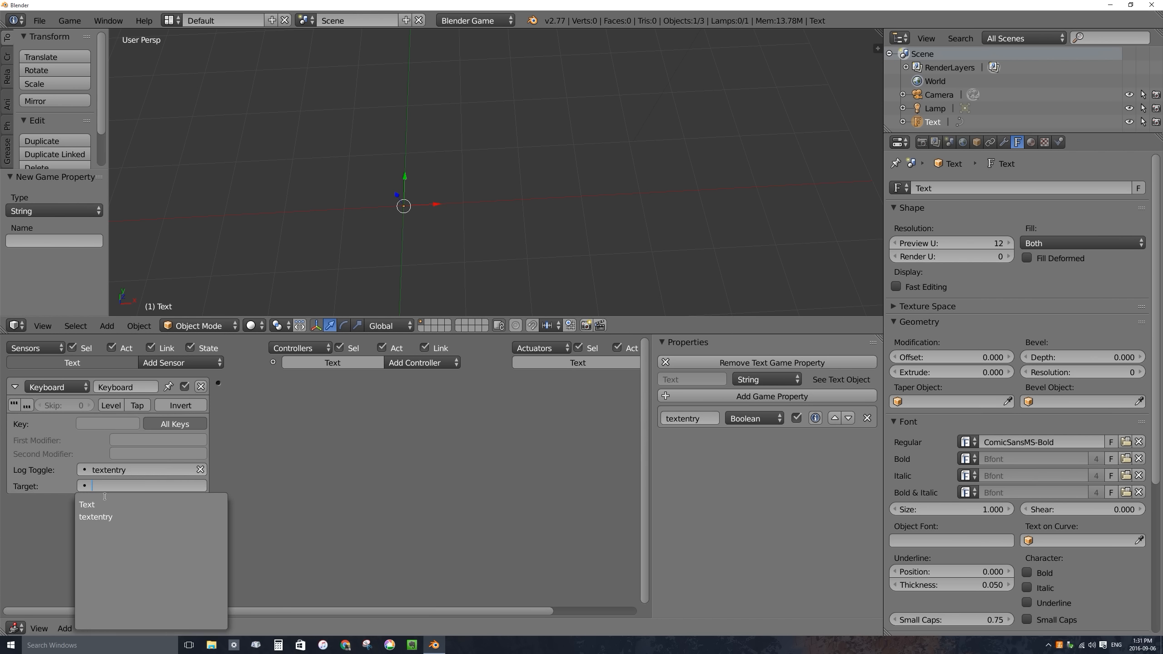
pyautogui.click(105, 501)
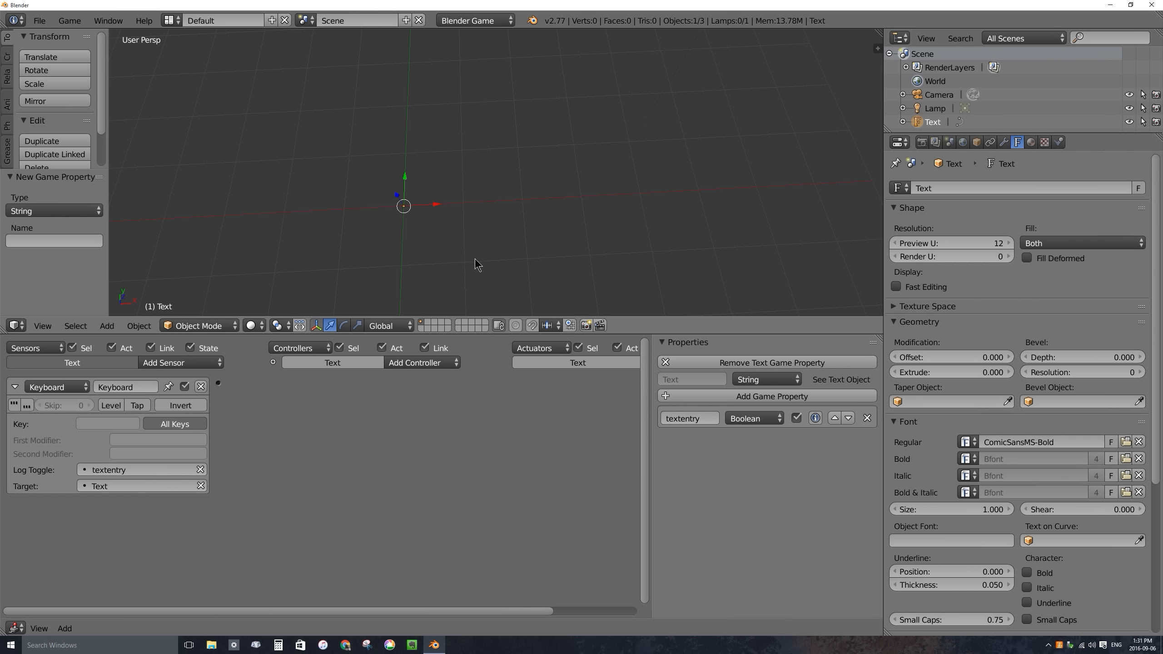
# Test keyboard entry by running the game, entering jghfjfghjhfgjhgj, and quitting, including one repeat run.
pyautogui.write('p')
pyautogui.write('jghfjfghjhfgjhgj')
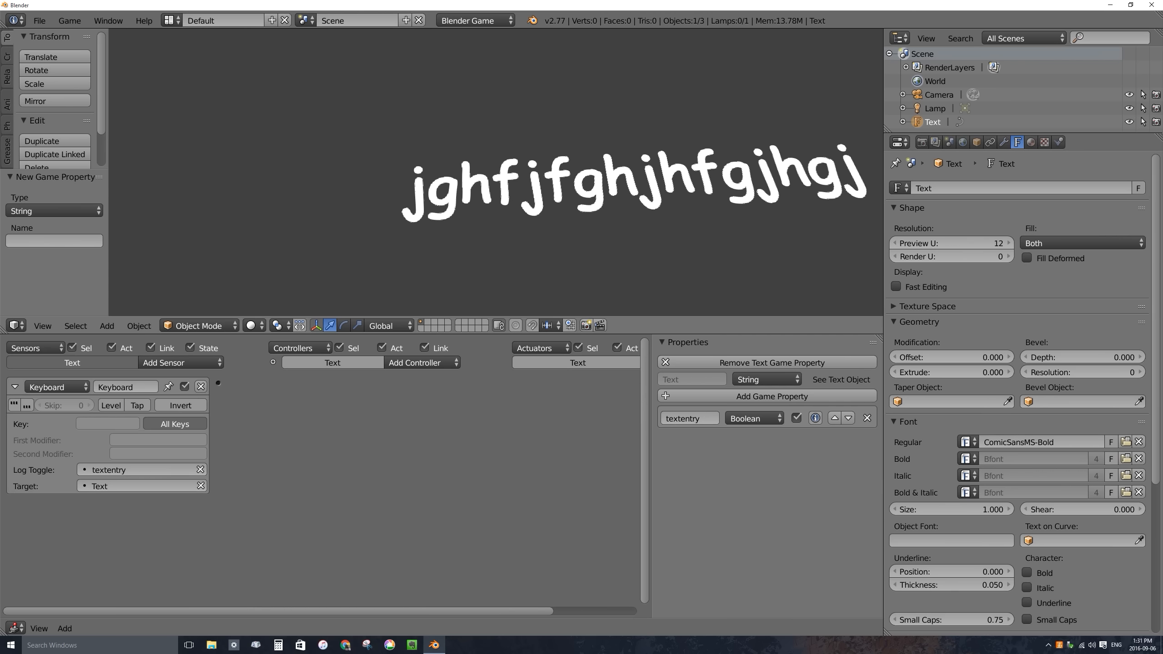
pyautogui.press('Escape')
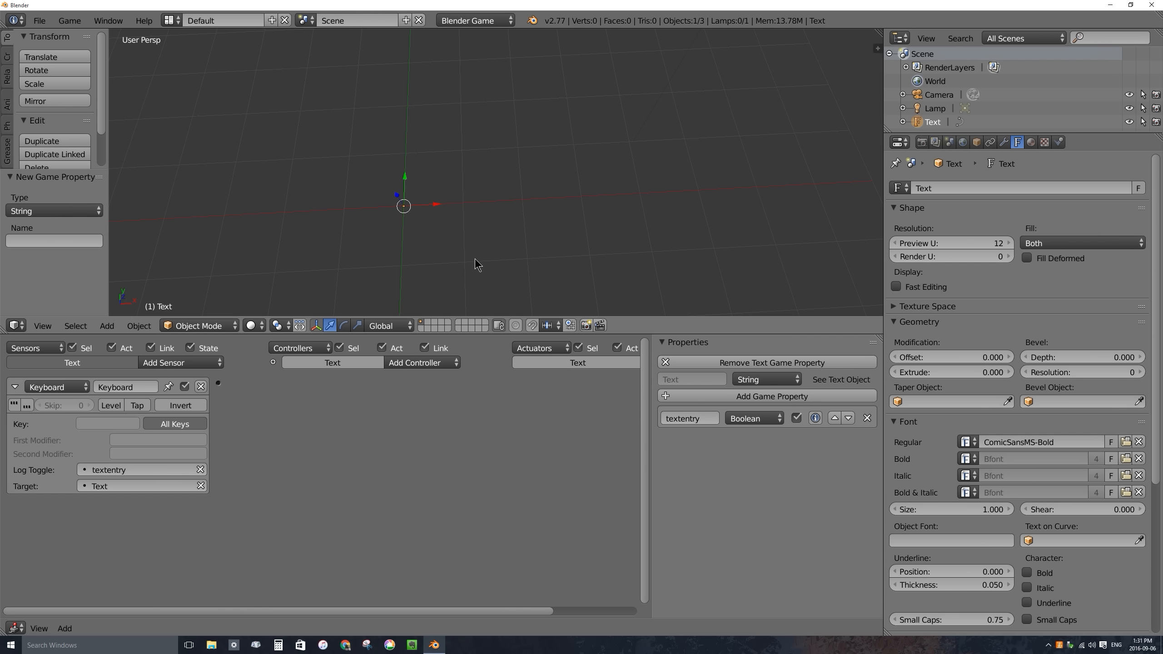
pyautogui.press('p')
pyautogui.press('Escape')
# Reset the 3D cursor to the scene centre and add a mesh plane there.
pyautogui.scroll(-5, 509, 220)
pyautogui.hotkey('shift', 'c')
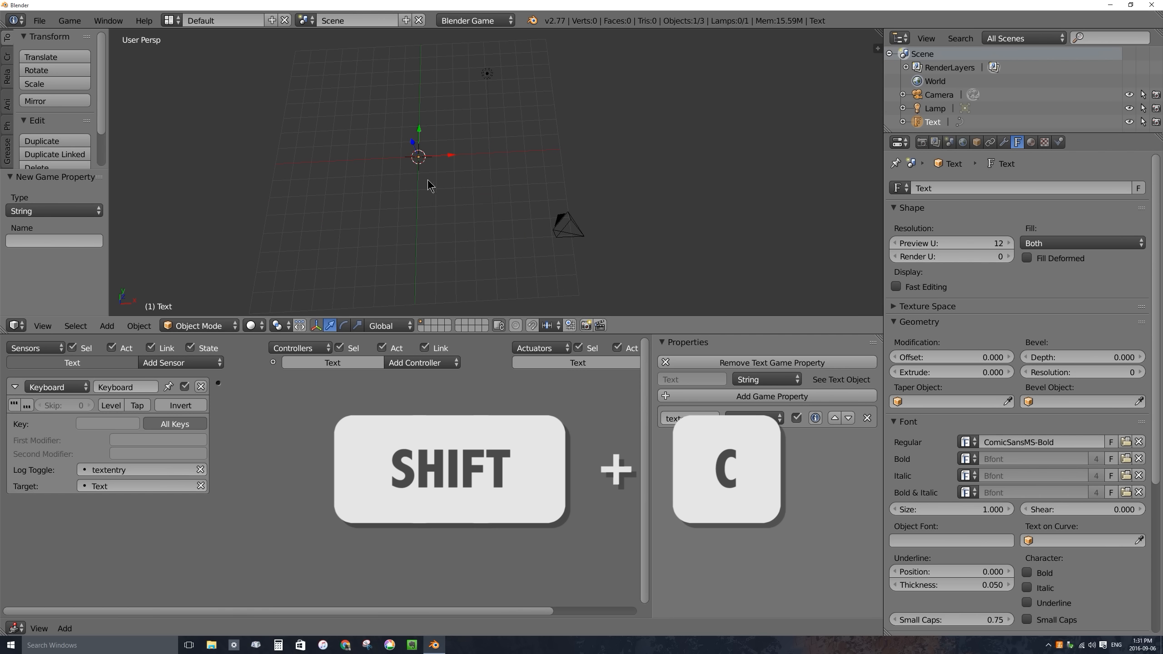
pyautogui.hotkey('shift', 'a')
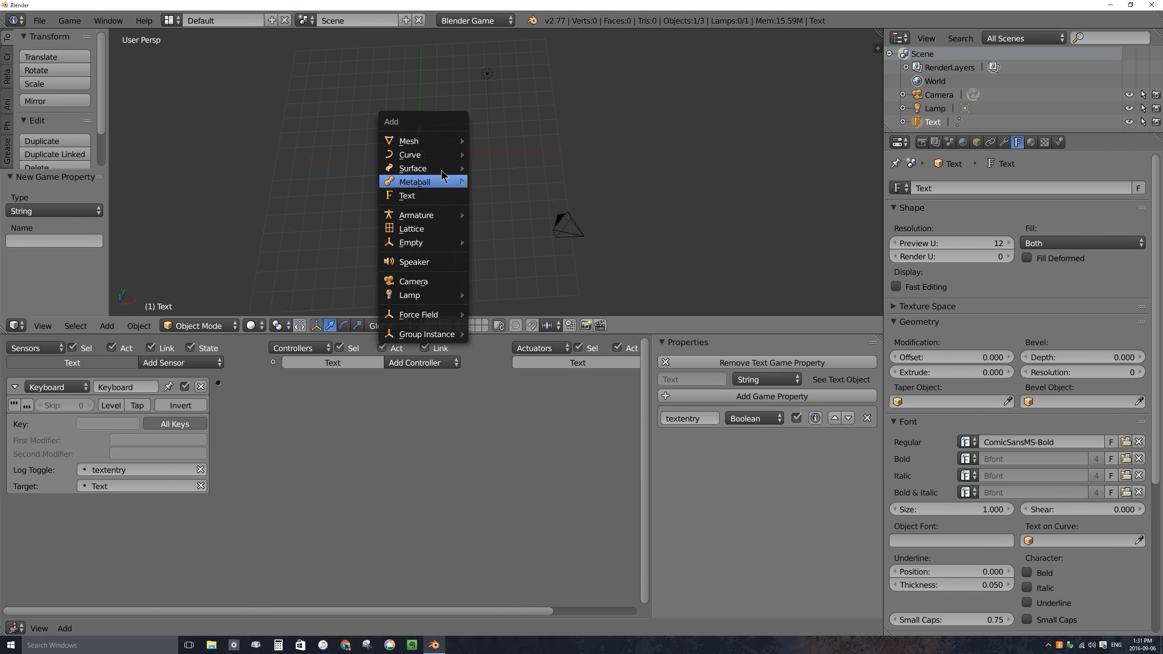
pyautogui.moveTo(431, 141)
pyautogui.click(511, 142)
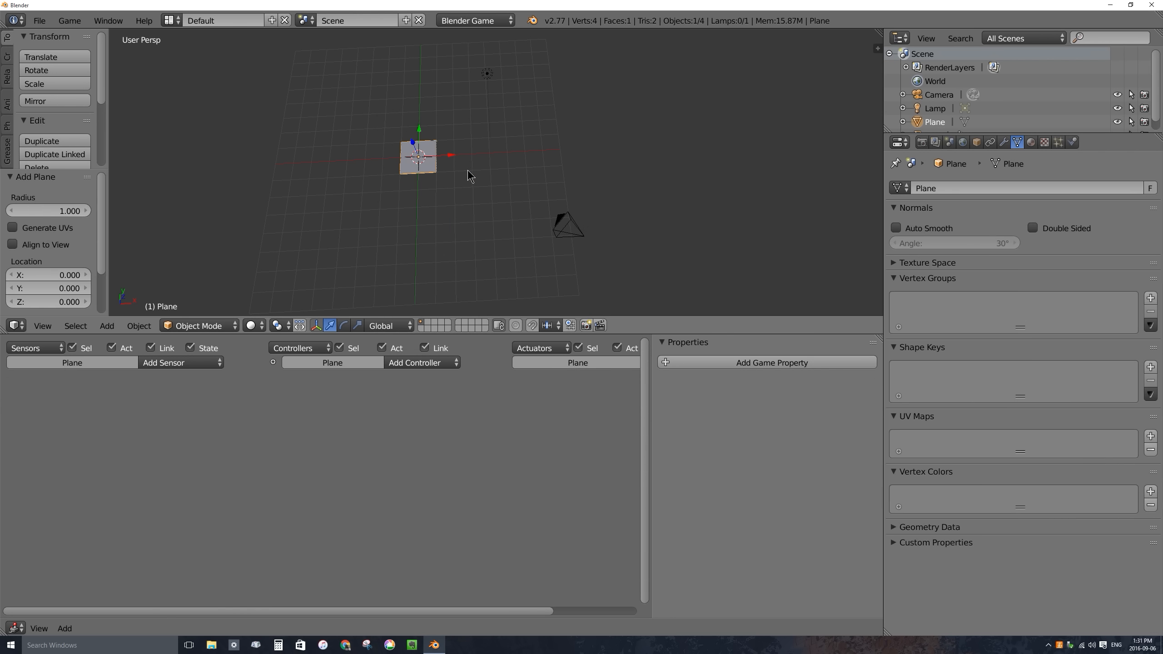
# Offset the plane upward along Y and about 0.64 units along X from the origin.
pyautogui.scroll(1, 441, 154)
pyautogui.moveTo(432, 138); pyautogui.dragTo(430, 162, button='middle')
pyautogui.moveTo(408, 134); pyautogui.dragTo(451, 136)
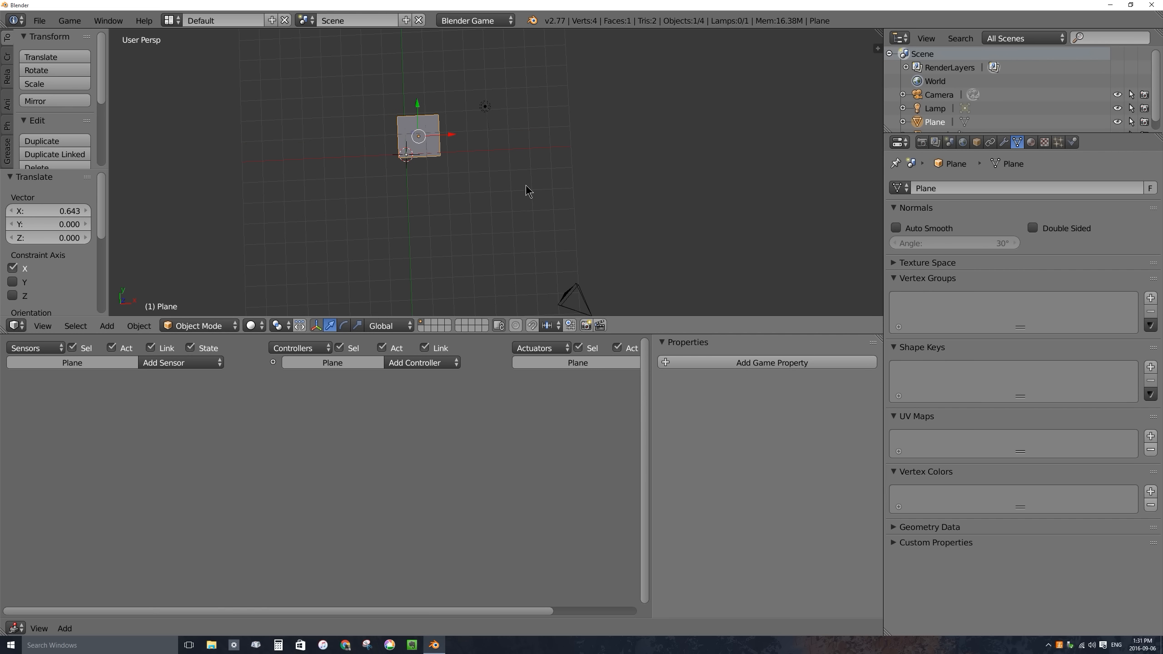
# Scale the plane by about 5.9 along X and widen it slightly along Y to form a long rectangle.
pyautogui.press('s')
pyautogui.press('x')
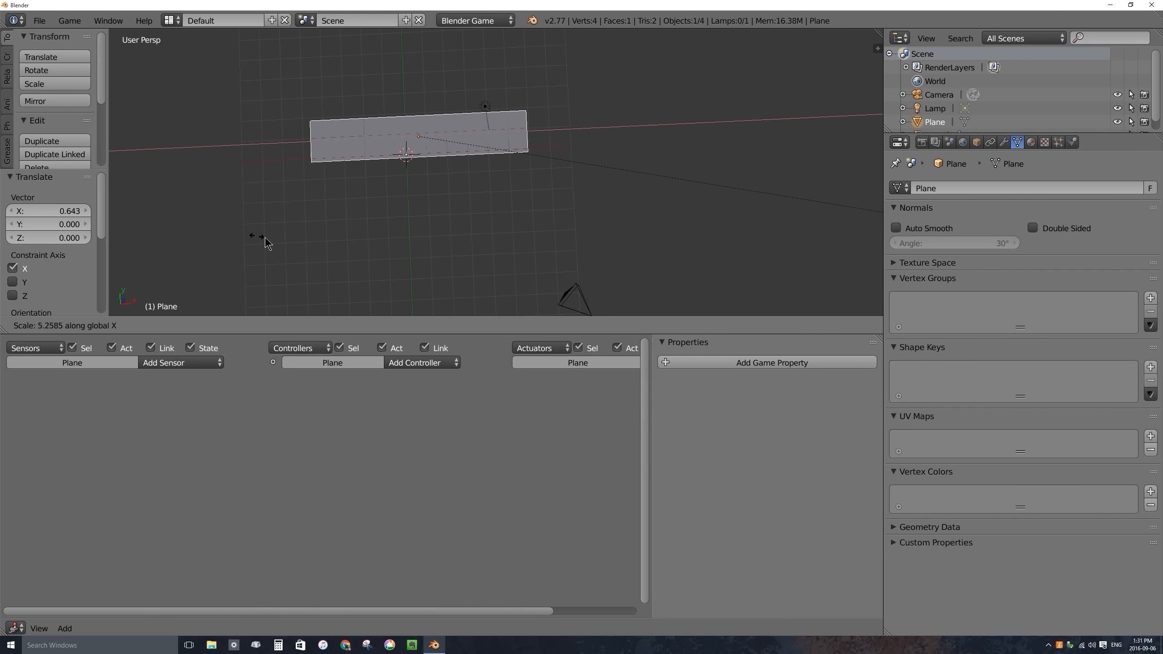
pyautogui.click(338, 239)
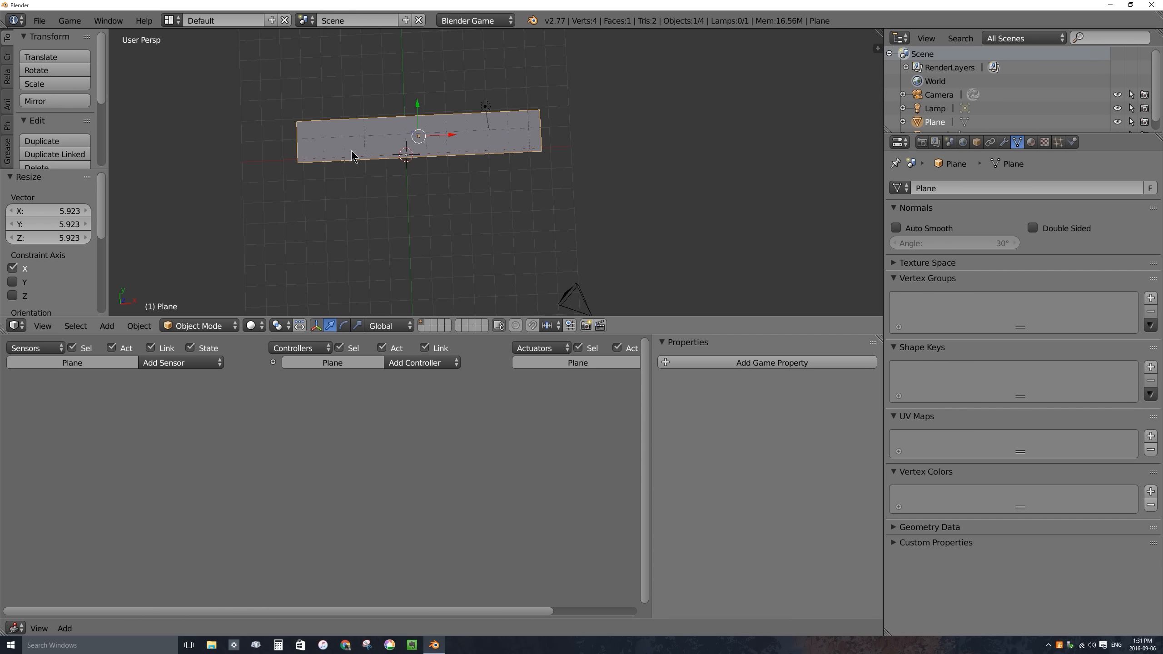
pyautogui.press('s')
pyautogui.press('y')
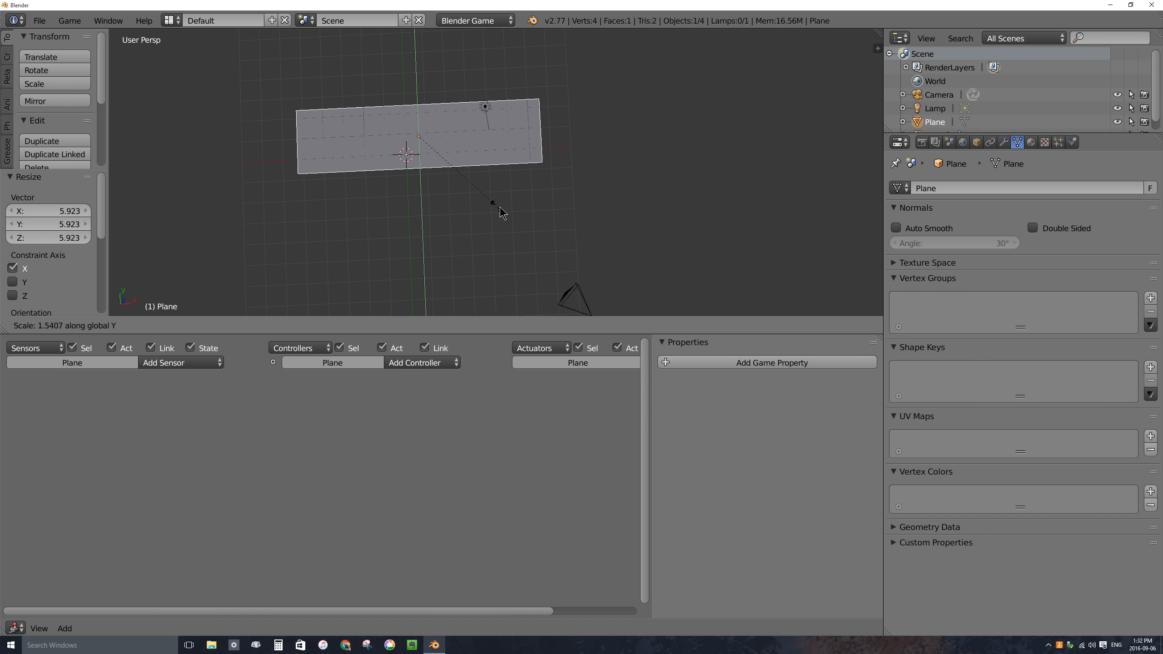
pyautogui.click(488, 203)
# Move the plane about 4.37 units along X and lower it about 0.75 units below the text origin.
pyautogui.moveTo(445, 134); pyautogui.dragTo(540, 135)
pyautogui.moveTo(488, 189); pyautogui.dragTo(489, 156, button='middle')
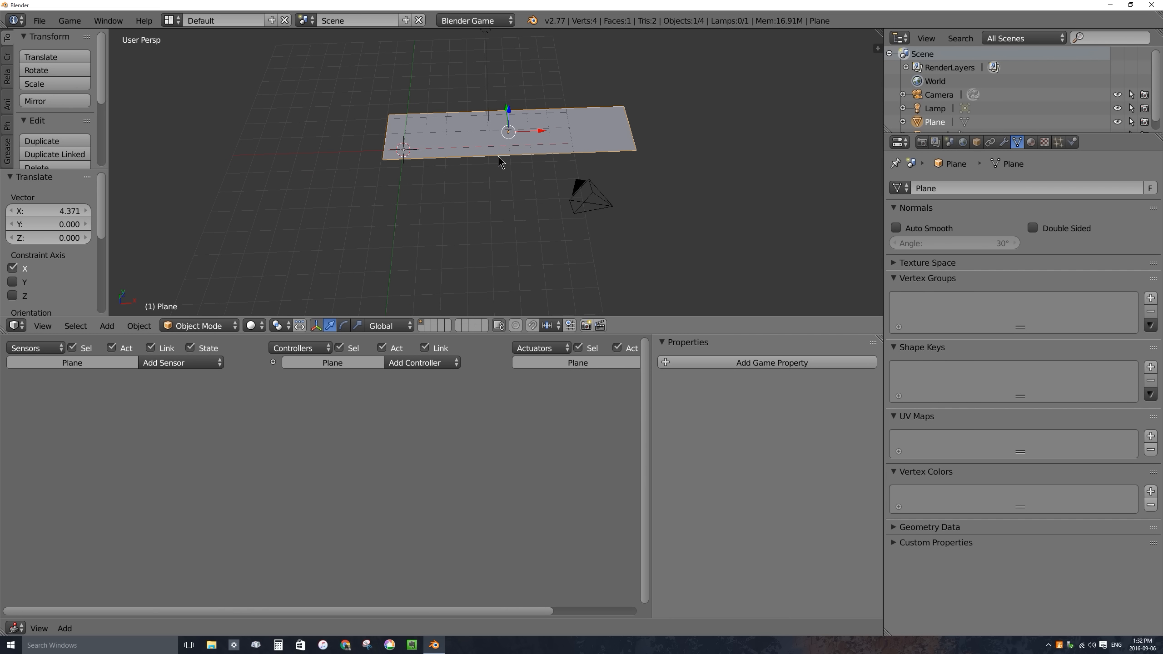
pyautogui.moveTo(511, 112); pyautogui.dragTo(512, 107, button='middle')
pyautogui.moveTo(509, 102); pyautogui.dragTo(511, 115)
pyautogui.moveTo(490, 147); pyautogui.dragTo(496, 120, button='middle')
pyautogui.moveTo(508, 109); pyautogui.dragTo(512, 118)
pyautogui.moveTo(511, 118); pyautogui.dragTo(453, 174, button='middle')
# Run the game and enter jgvdjgfdjgfdjfgdjfg to check the text against the plane, then quit.
pyautogui.write('pjgvdjgfdjgfdjfgdjfg')
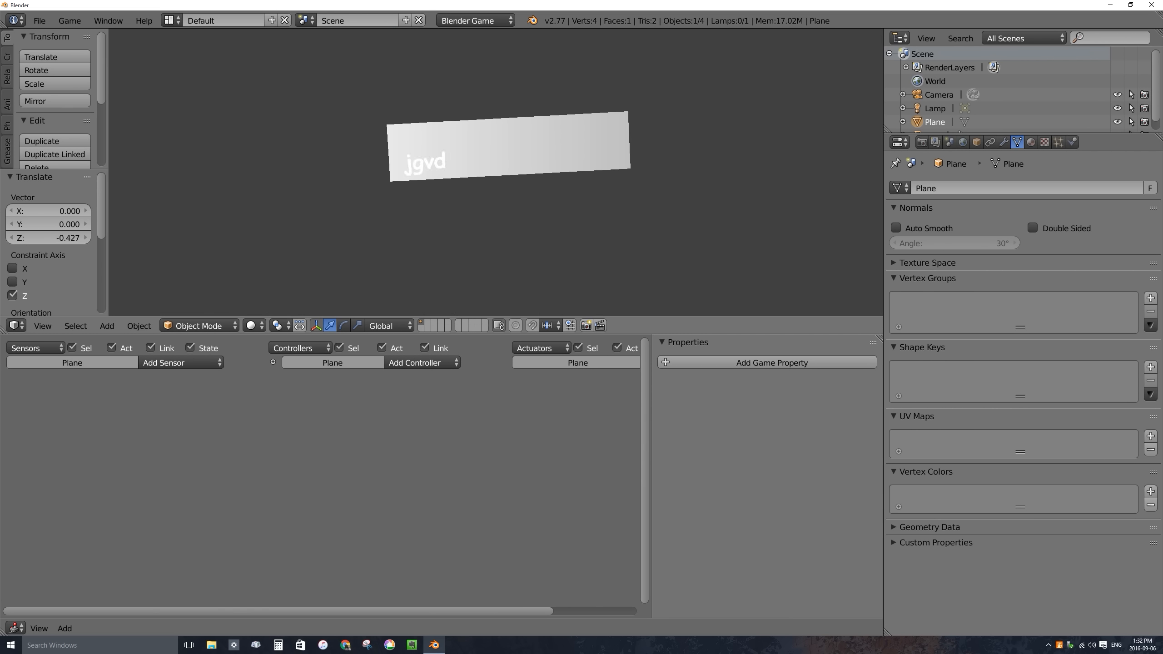
pyautogui.press('Escape')
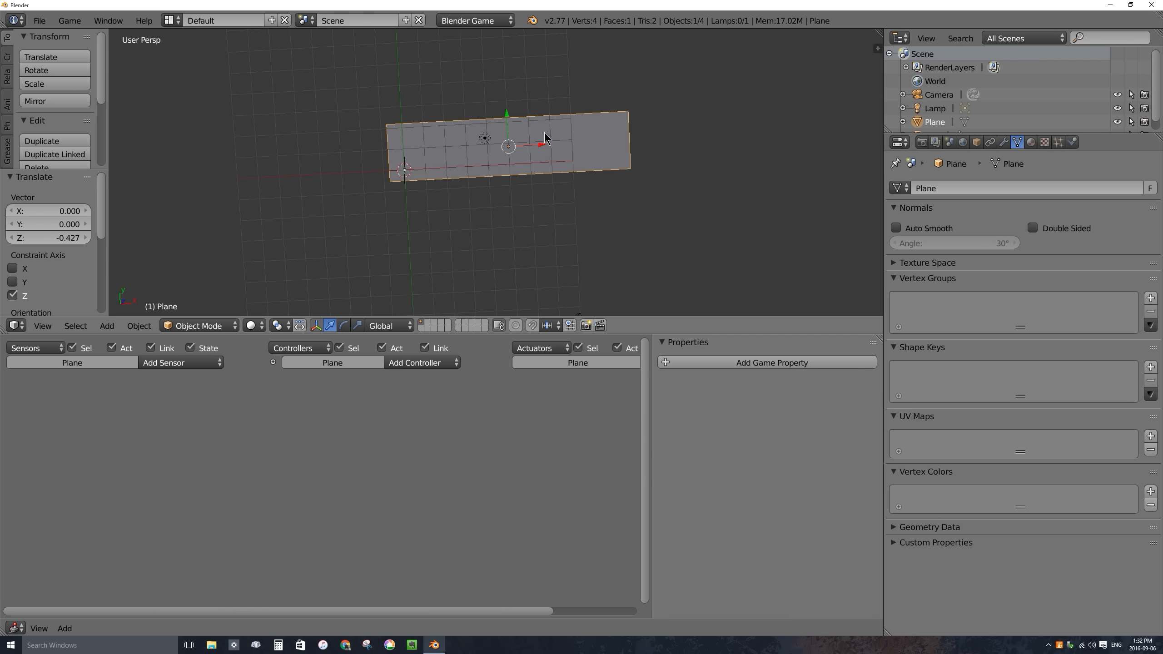
# Scale the plane by about 0.61 along Y and move it about -0.72 units along Y.
pyautogui.press('s')
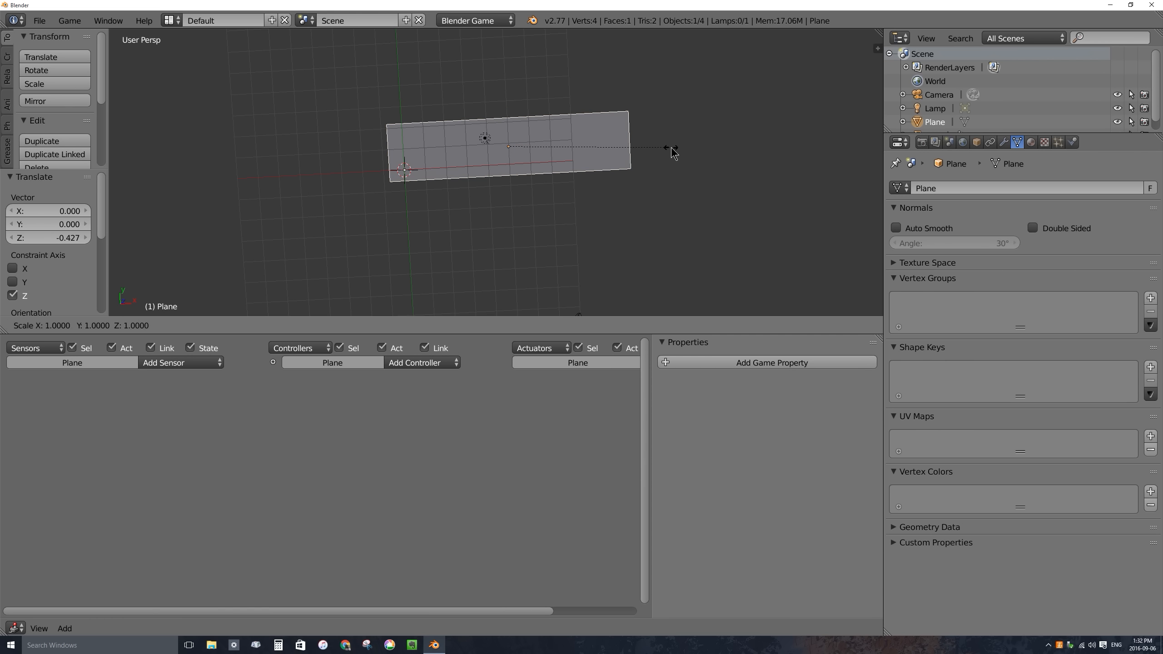
pyautogui.press('y')
pyautogui.click(610, 151)
pyautogui.press('g')
pyautogui.press('y')
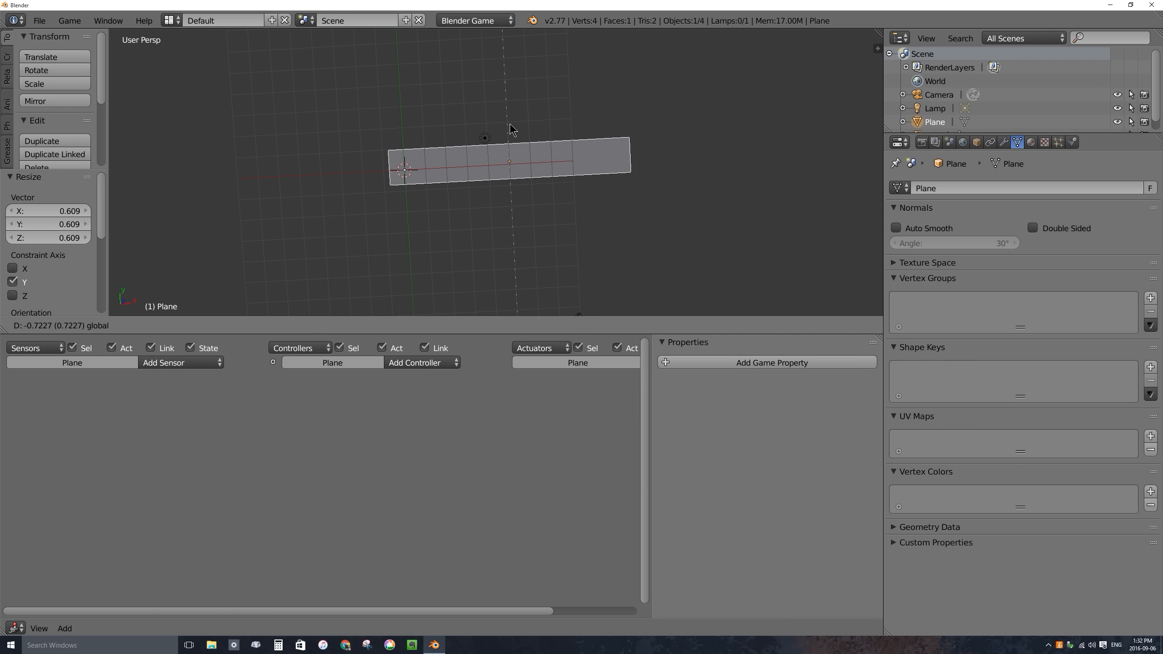
pyautogui.press('Escape')
# Scale the plane by about 0.78 along X and move it about -1.14 units along X.
pyautogui.press('s')
pyautogui.press('x')
pyautogui.click(670, 200)
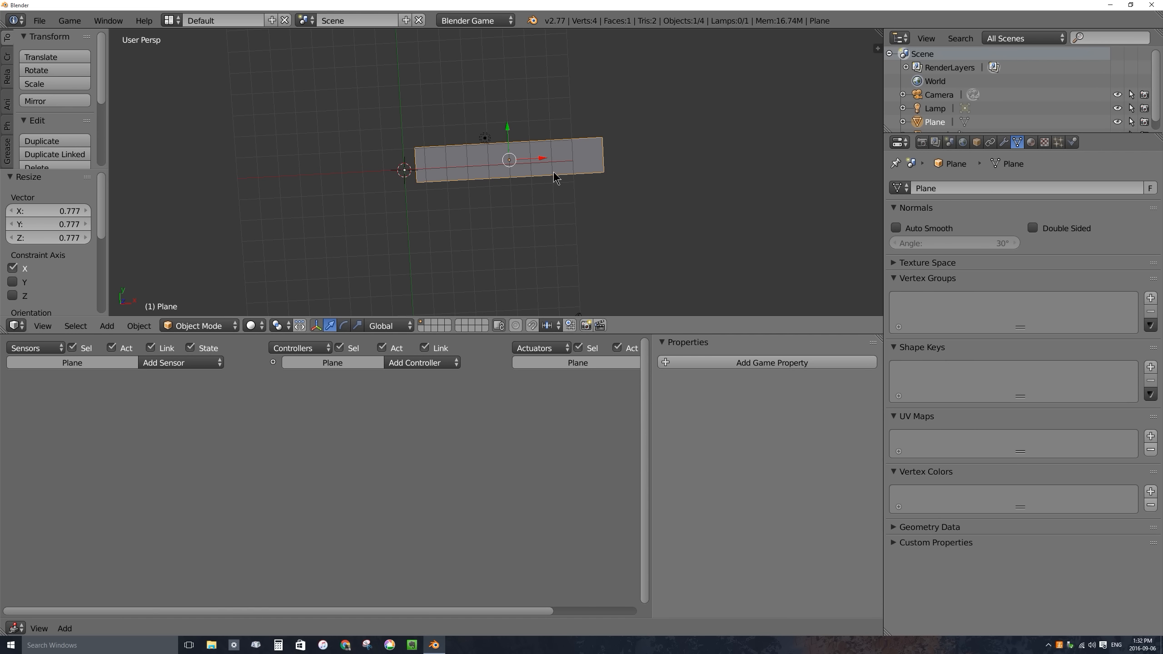
pyautogui.moveTo(544, 162); pyautogui.dragTo(522, 161)
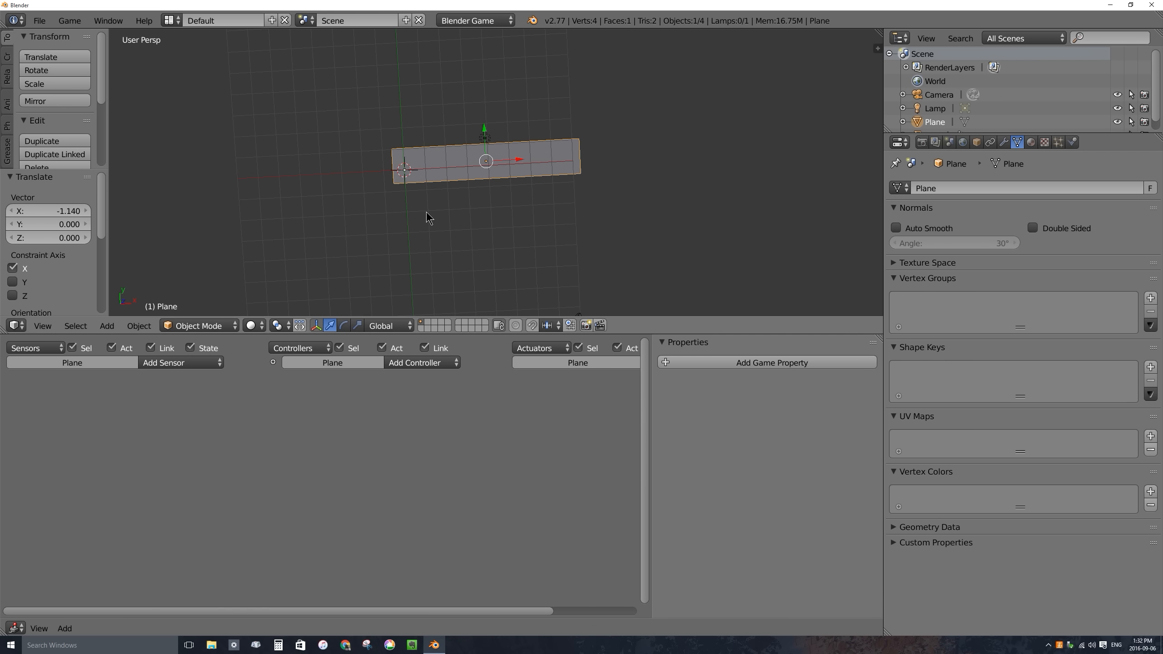
# Test text entry over the plane in the game and nudge the plane about 0.11 units along Y.
pyautogui.press('p')
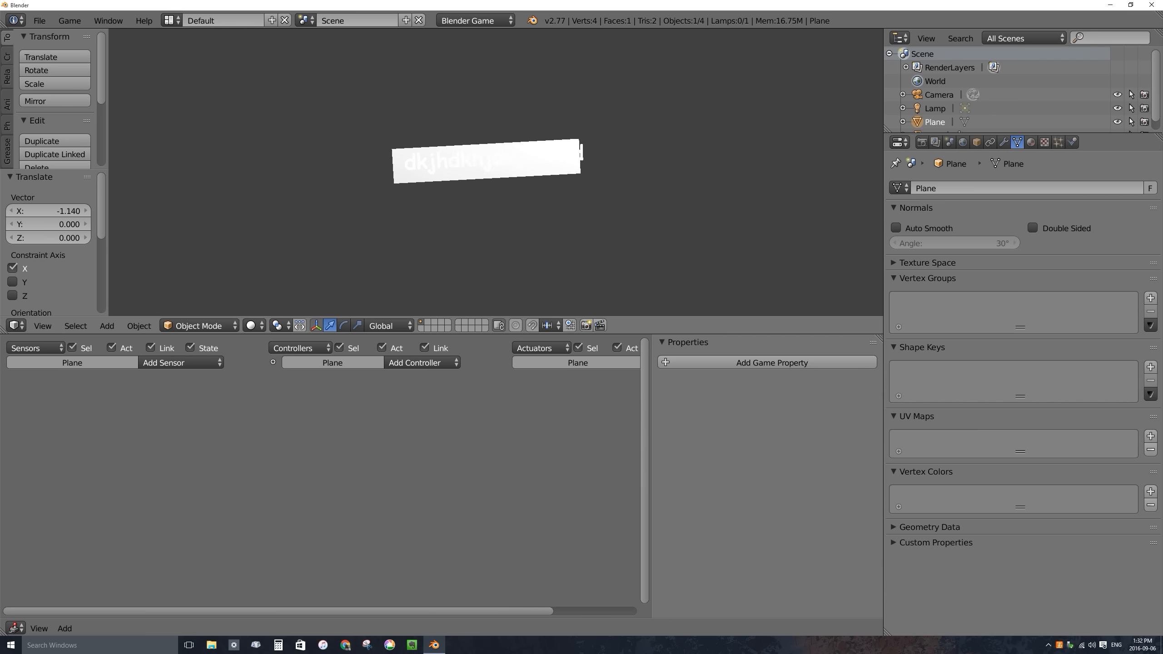
pyautogui.press('Escape')
pyautogui.moveTo(484, 130); pyautogui.dragTo(484, 127)
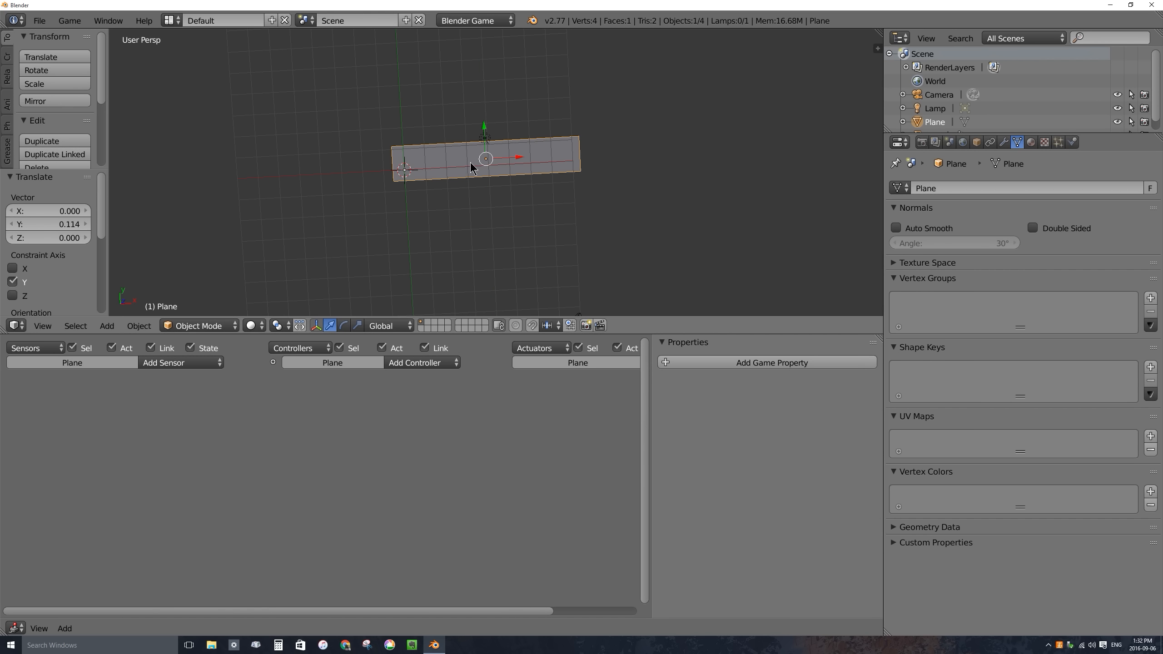
# Select the text object and set its object color to bright green with R 0.178, G 1.000, B 0.000.
pyautogui.moveTo(472, 165); pyautogui.dragTo(417, 120, button='middle')
pyautogui.rightClick(407, 154)
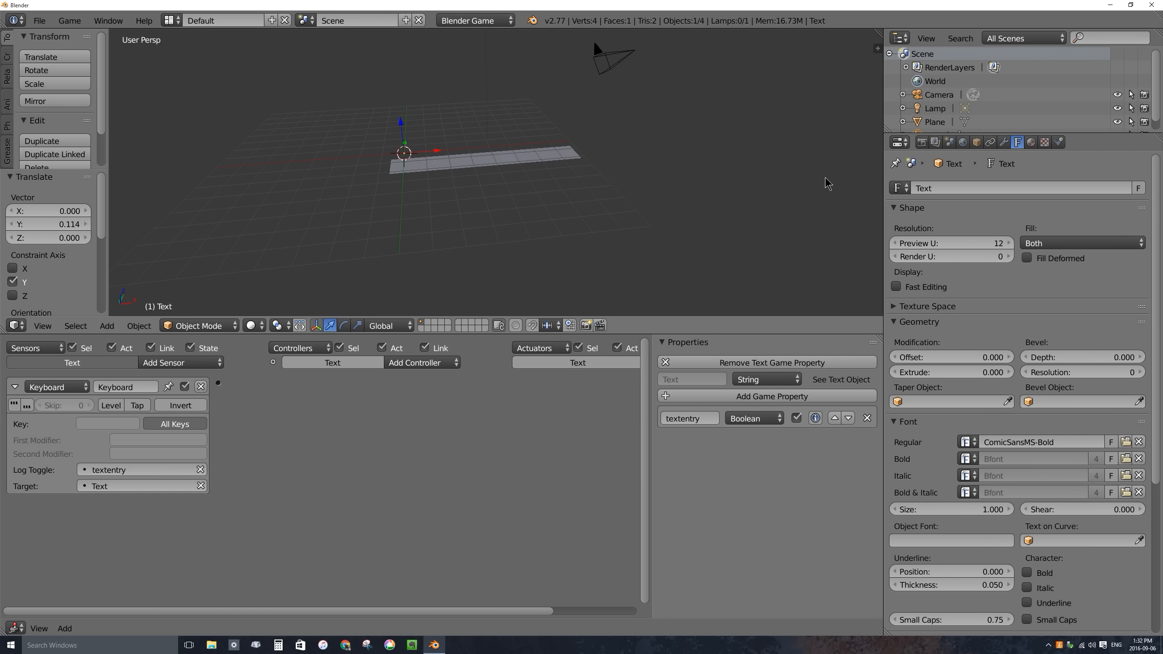
pyautogui.click(976, 143)
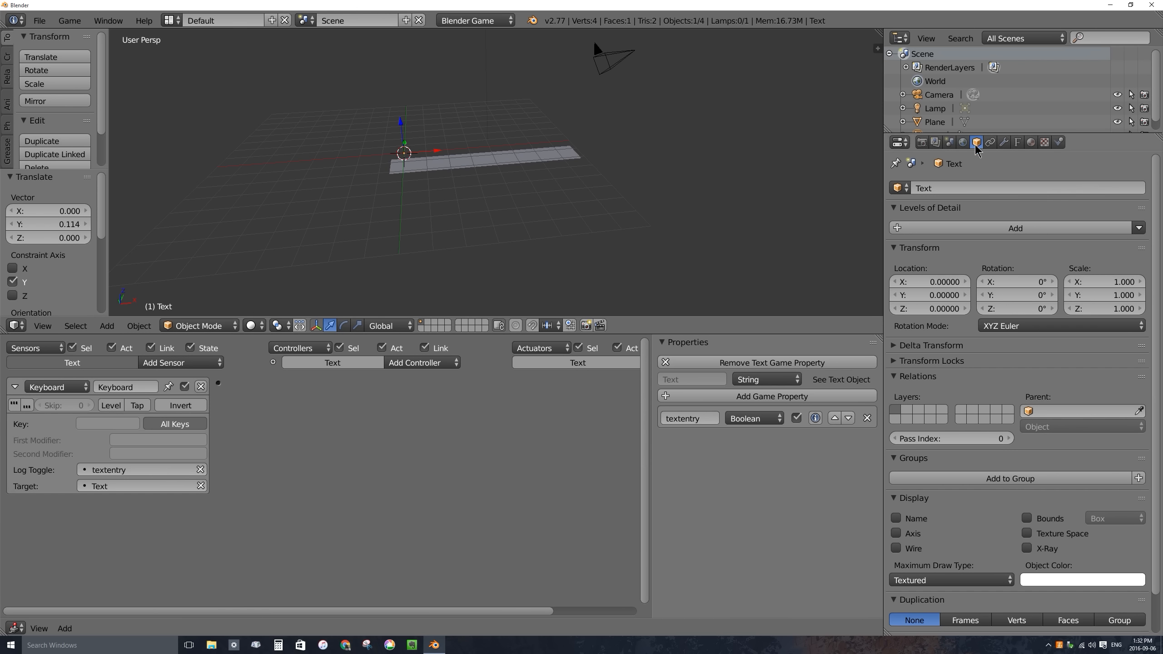
pyautogui.scroll(-2, 1045, 454)
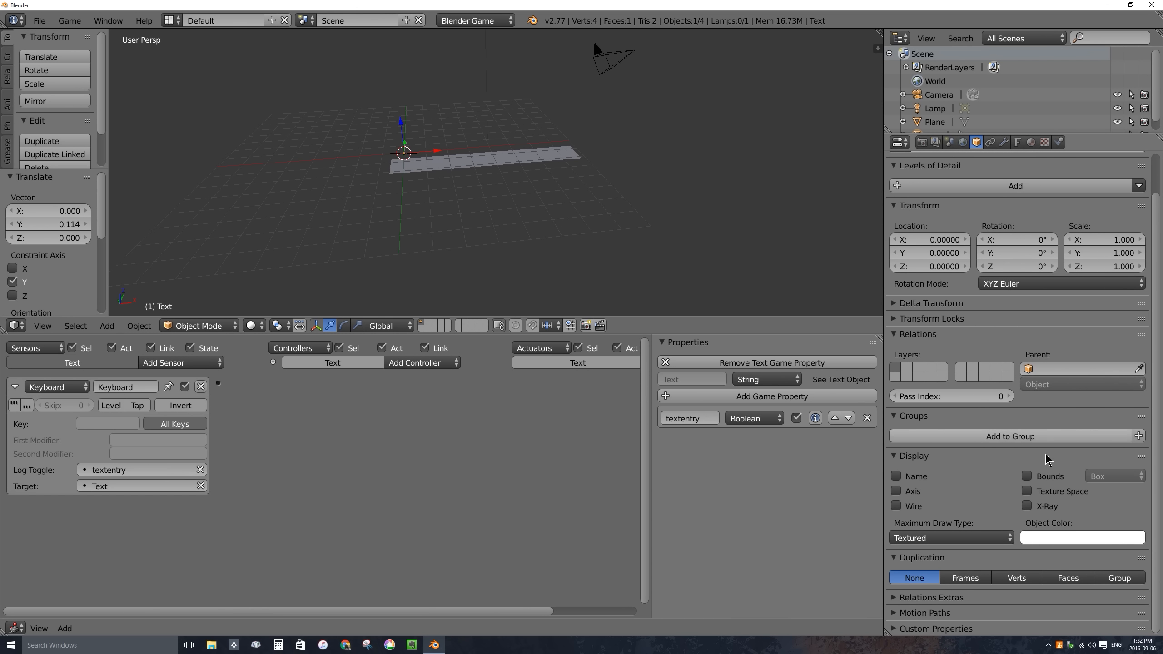
pyautogui.click(1063, 536)
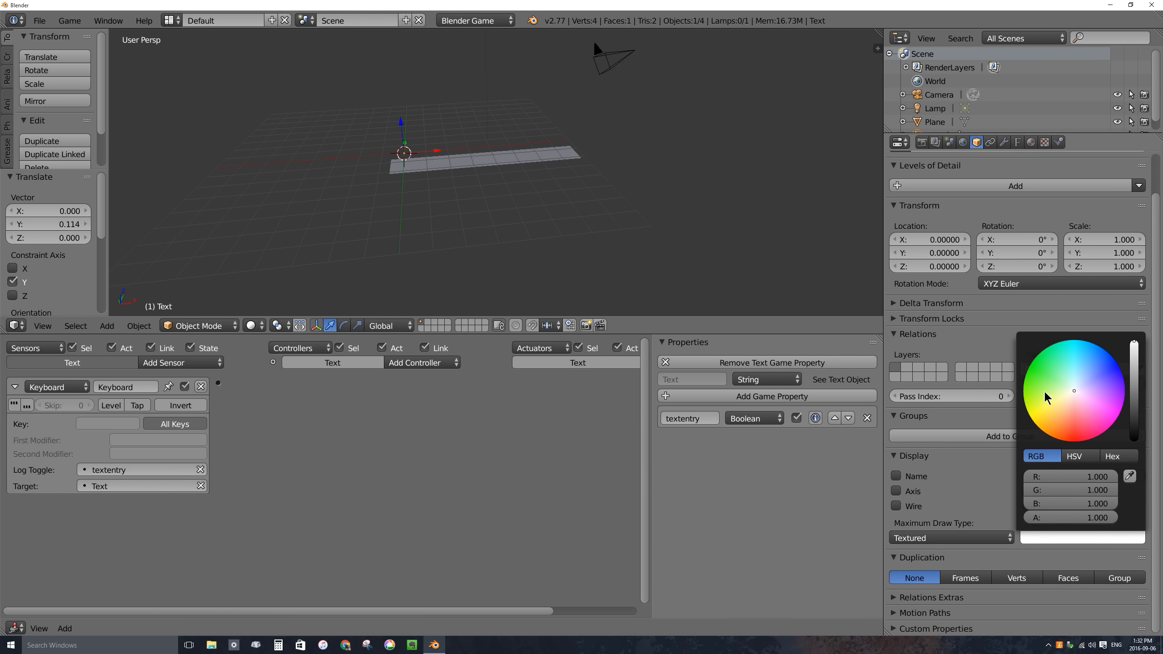
pyautogui.moveTo(1046, 393); pyautogui.dragTo(1023, 392)
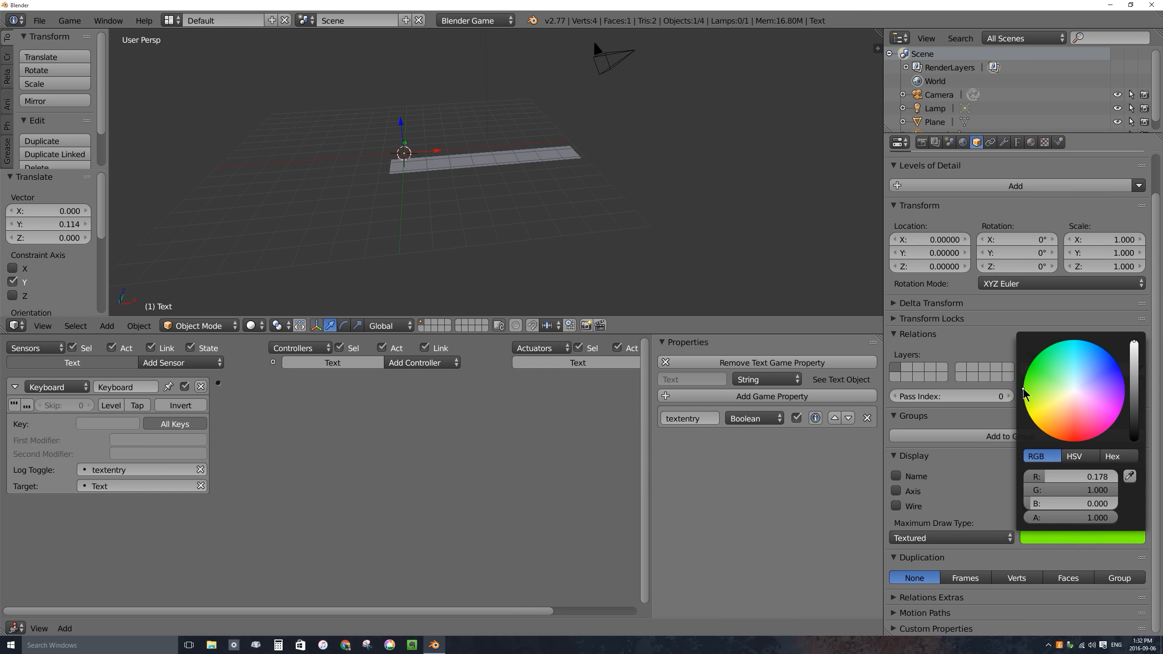
# Select the plane behind the text and give it a new material.
pyautogui.moveTo(504, 232); pyautogui.dragTo(483, 269, button='middle')
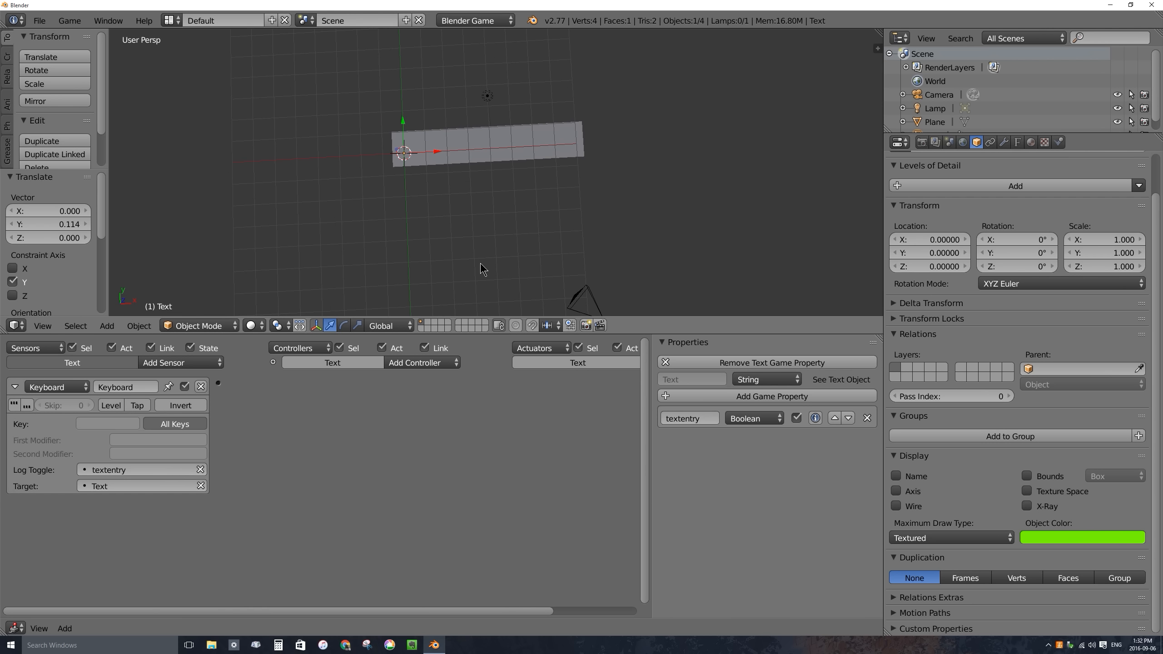
pyautogui.rightClick(479, 151)
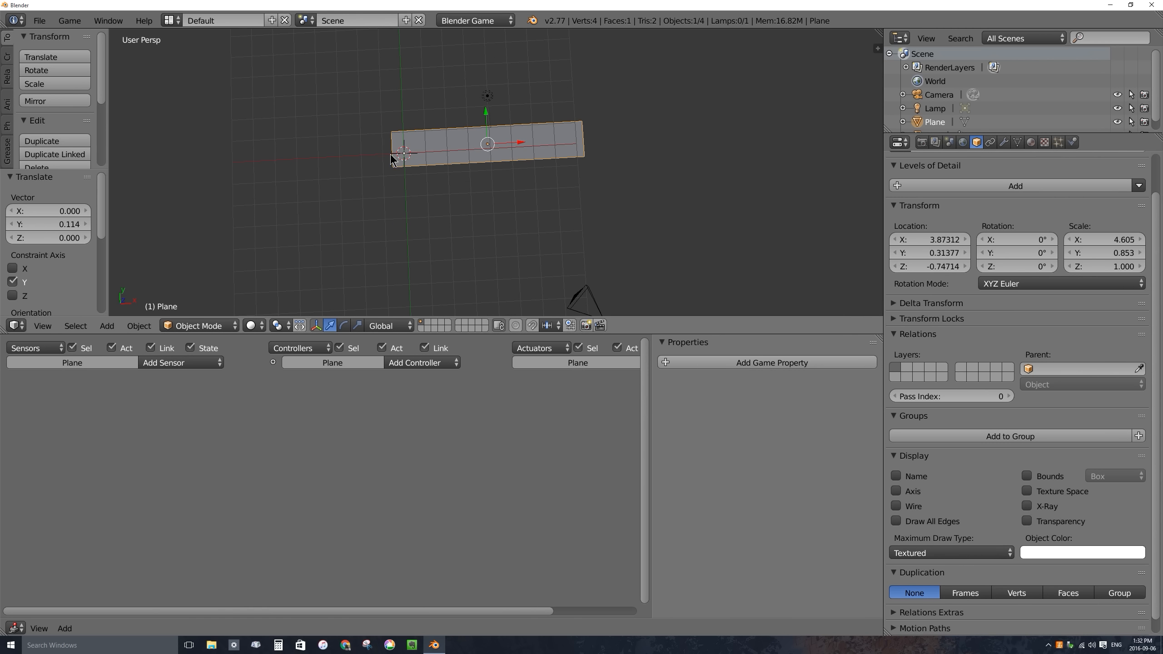
pyautogui.click(1031, 142)
pyautogui.click(1009, 238)
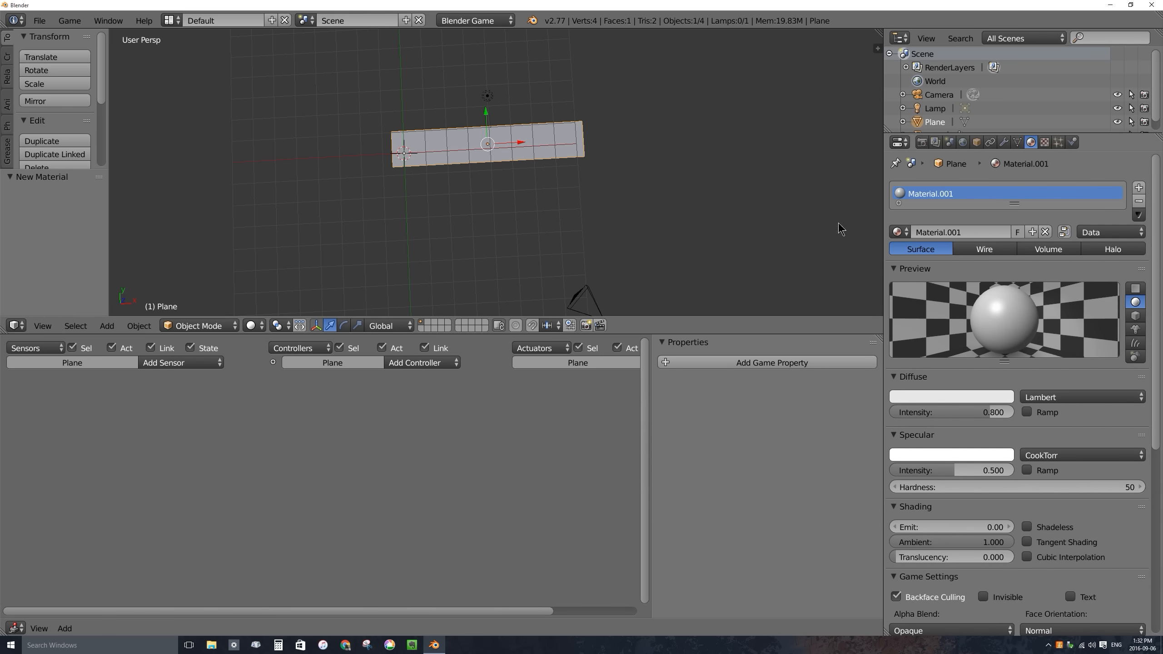
pyautogui.scroll(-4, 1067, 403)
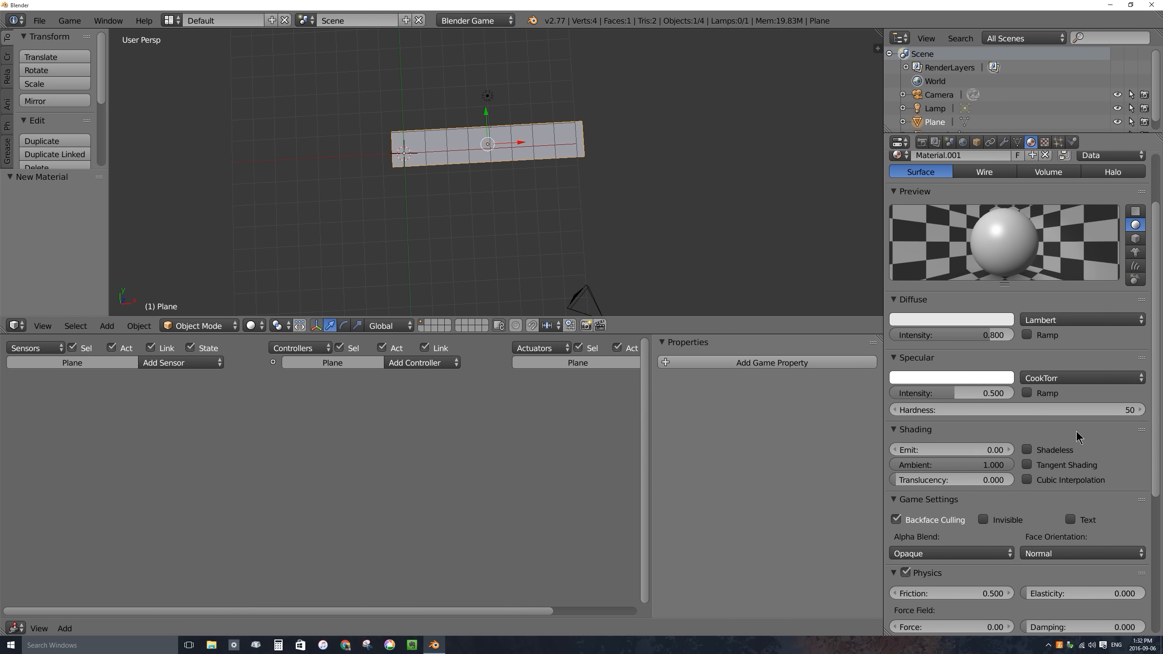
pyautogui.scroll(4, 1071, 430)
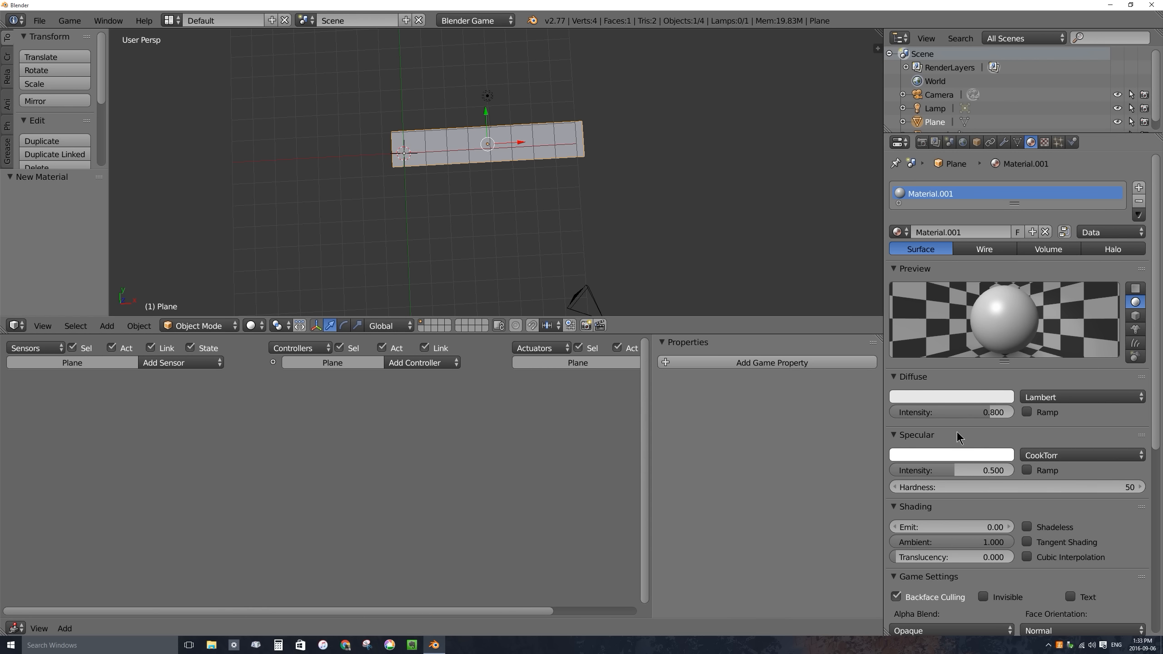
# Make the plane's new material shadeless and set its diffuse color to full-brightness white.
pyautogui.click(1027, 527)
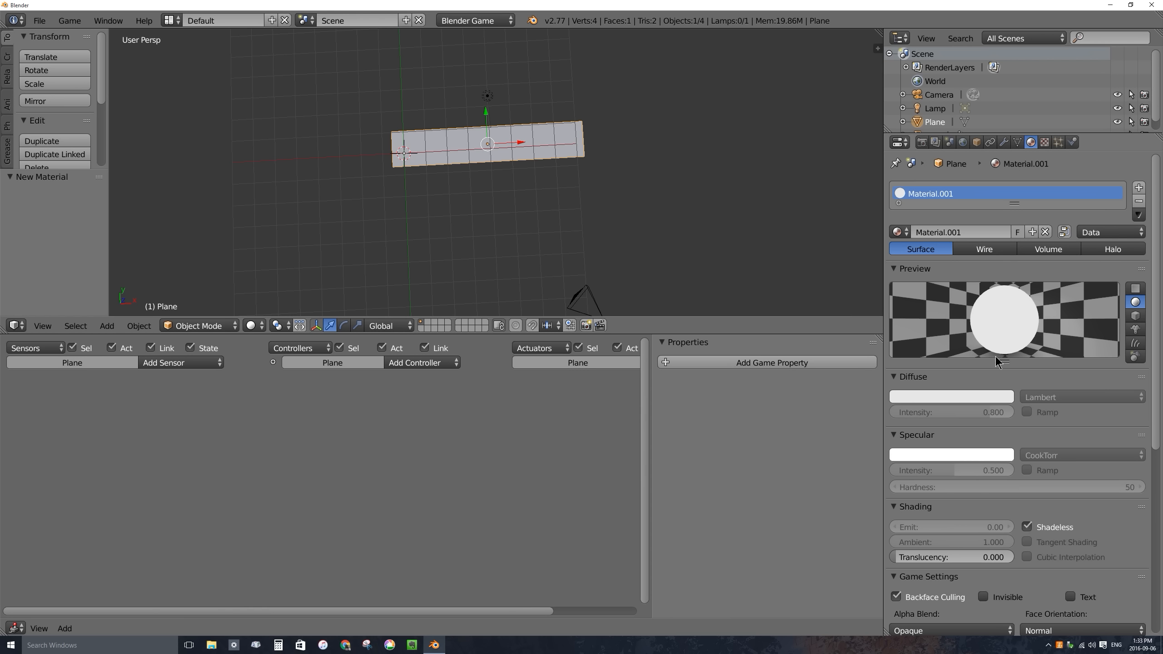
pyautogui.click(916, 395)
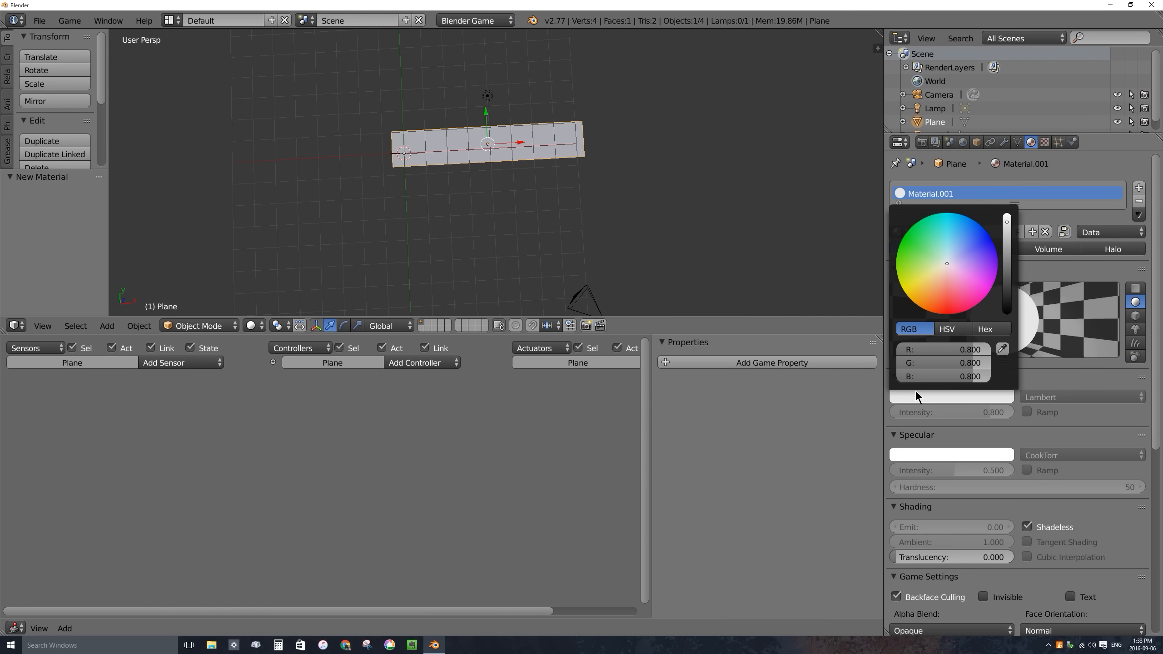
pyautogui.moveTo(1007, 227); pyautogui.dragTo(1007, 214)
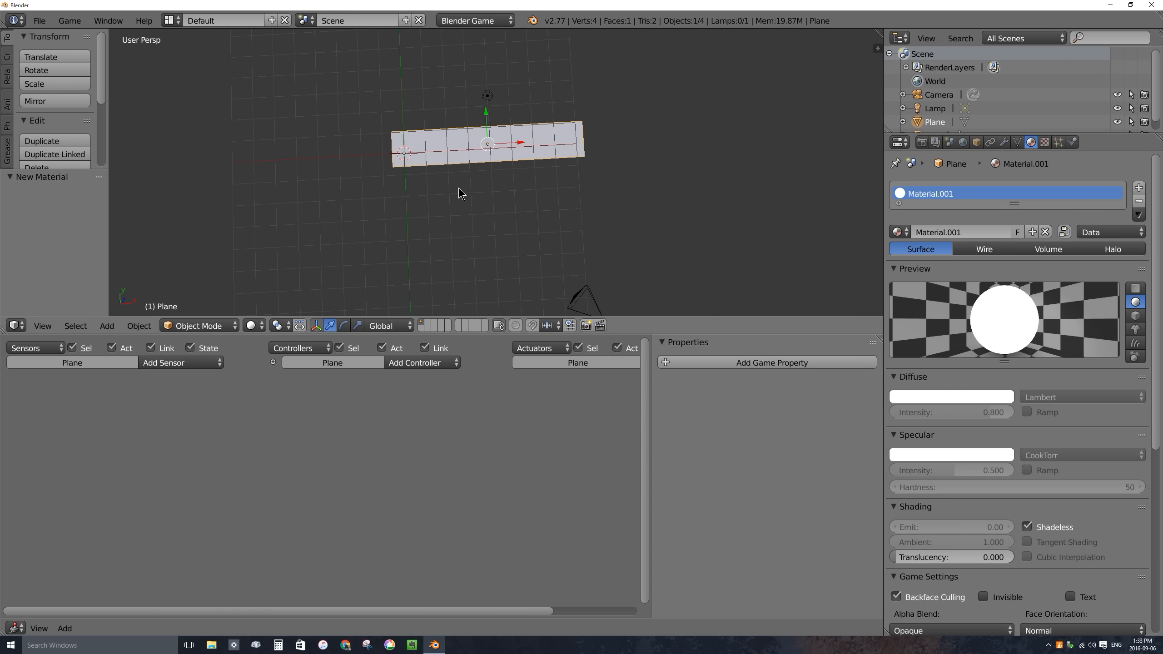
# Test typing over the white plane in the game and nudge the plane 0.11 units along Y.
pyautogui.write('phgdjhgdjhdgjdhkgjdhgd')
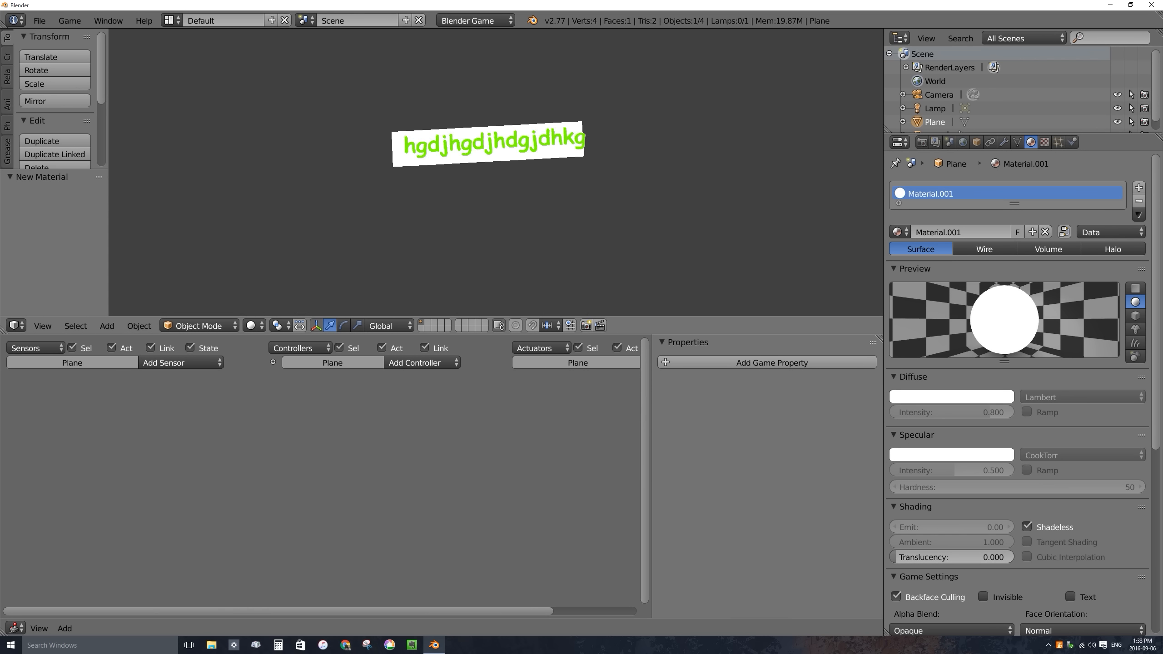
pyautogui.press('Escape')
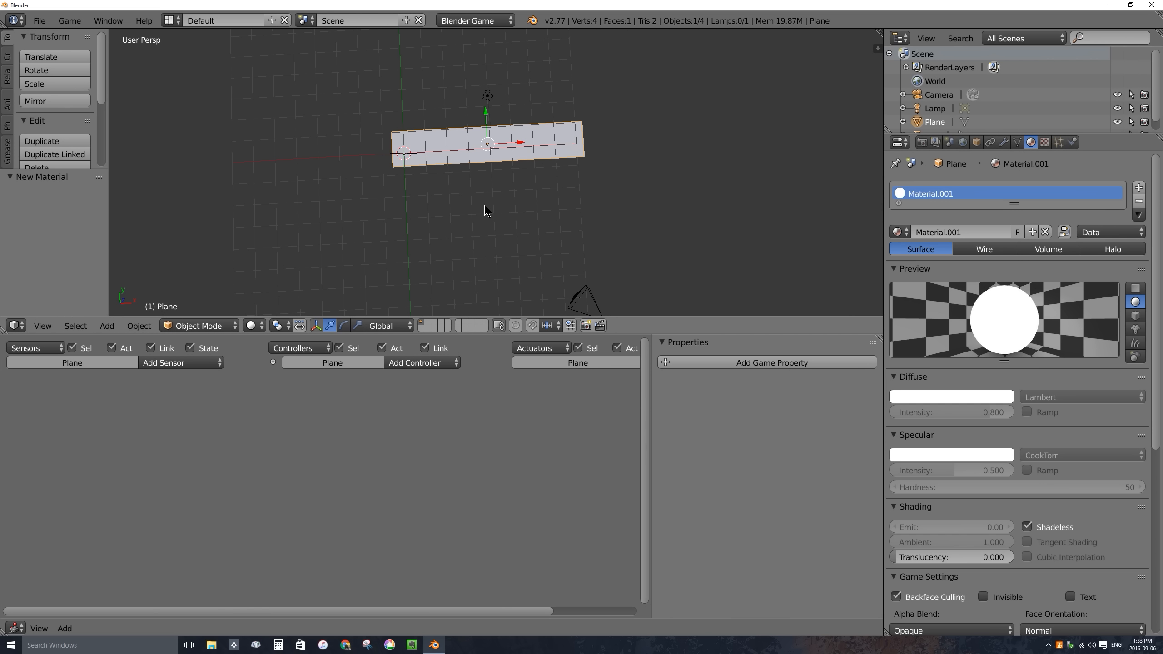
pyautogui.write('pjhdgjdghjdhgdjgd')
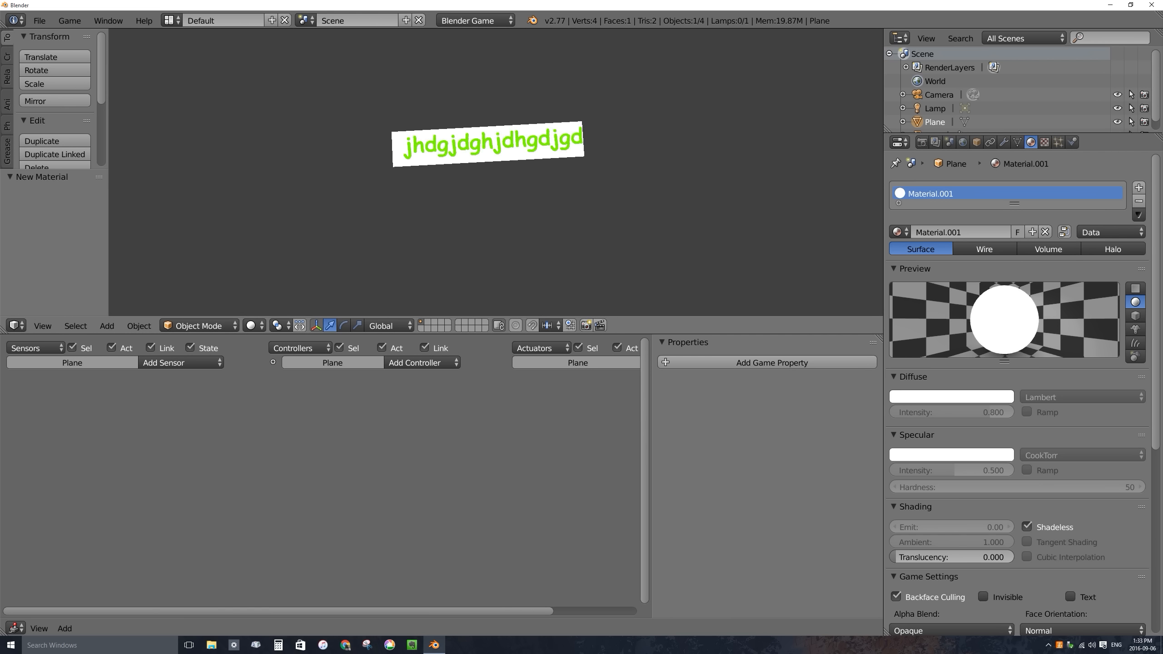
pyautogui.press('Escape')
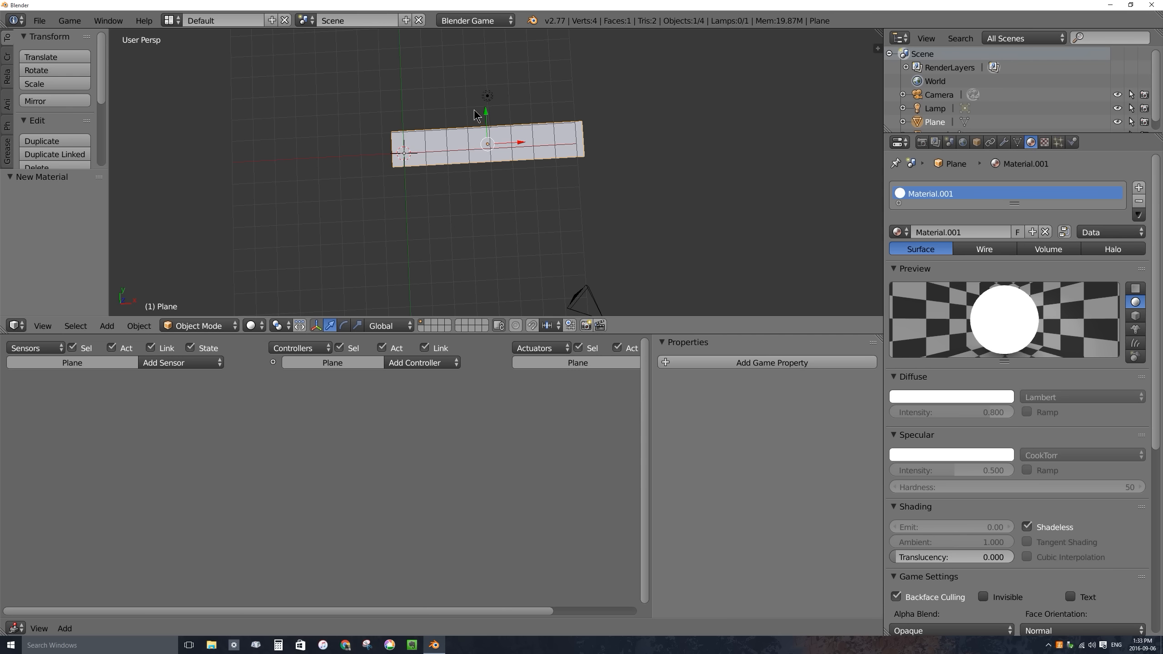
pyautogui.moveTo(486, 115); pyautogui.dragTo(486, 112)
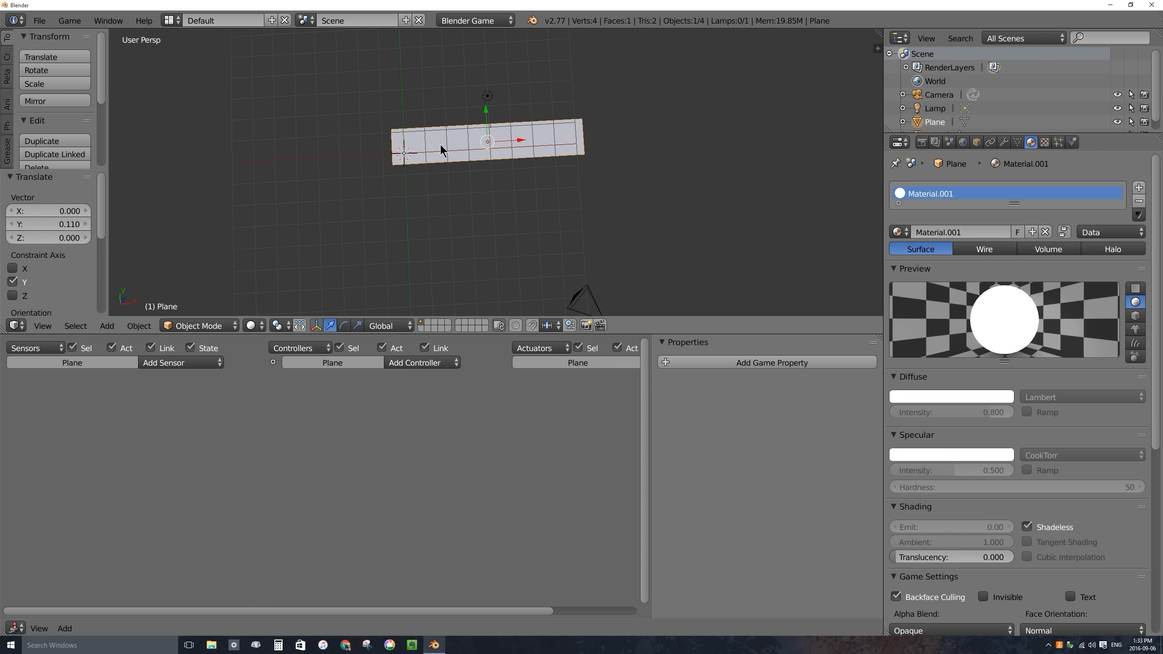
# Add a text object, move it along negative X away from the plane, and change its content to "PASSWORD:".
pyautogui.hotkey('shift', 'a')
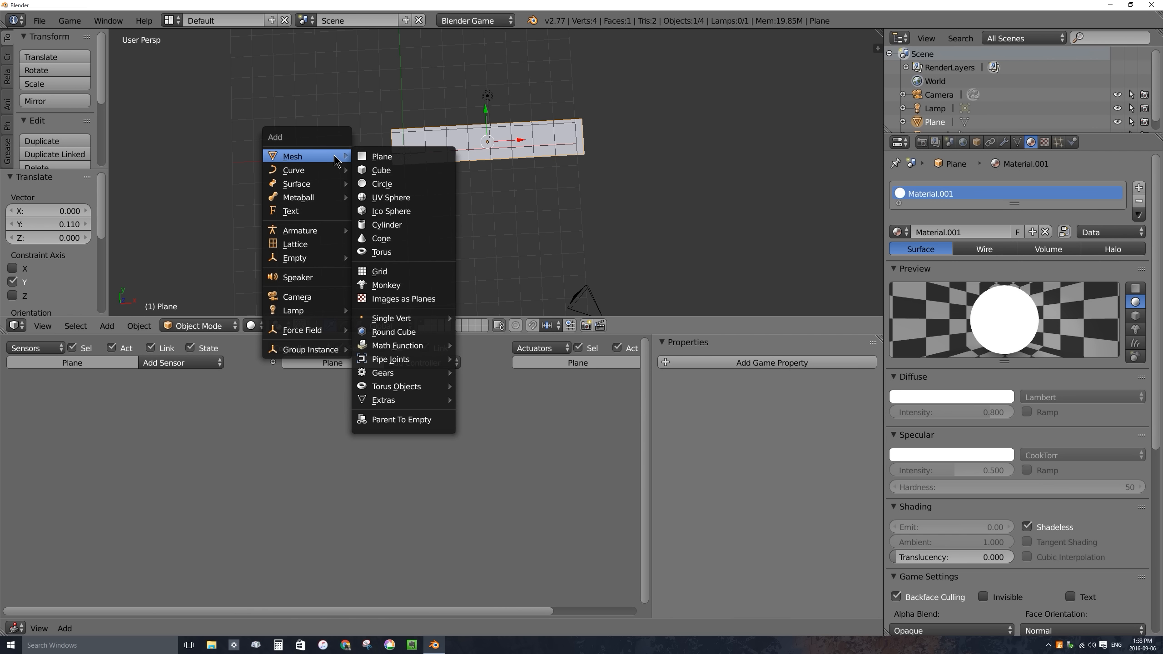
pyautogui.click(302, 215)
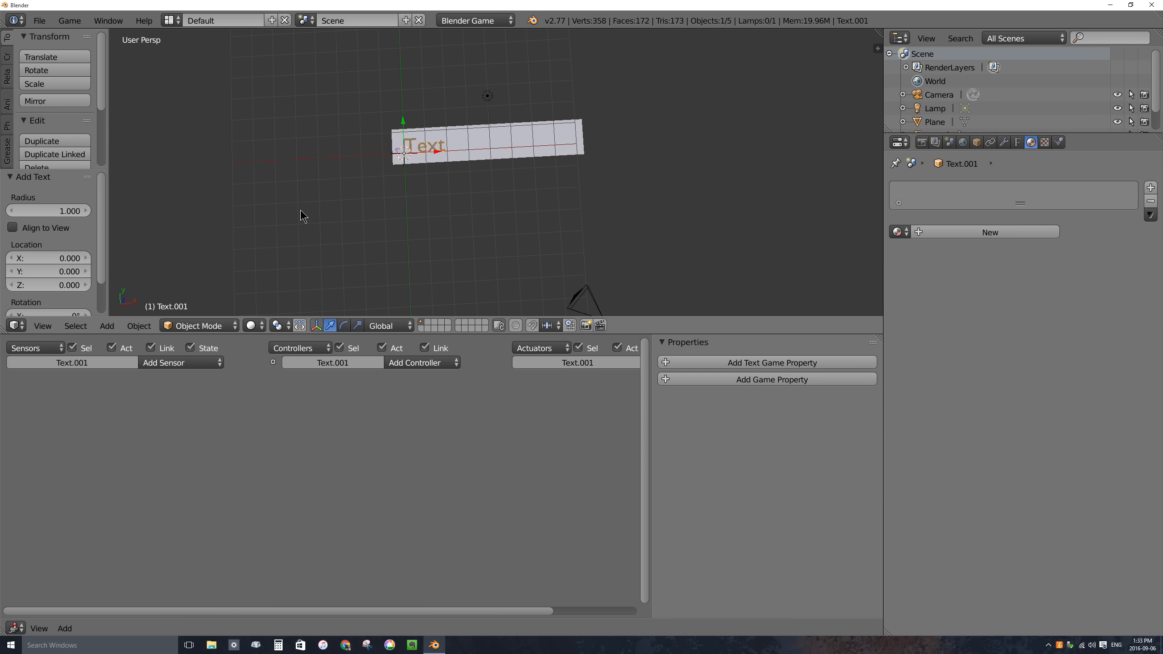
pyautogui.moveTo(442, 157); pyautogui.dragTo(345, 162)
pyautogui.press('Tab')
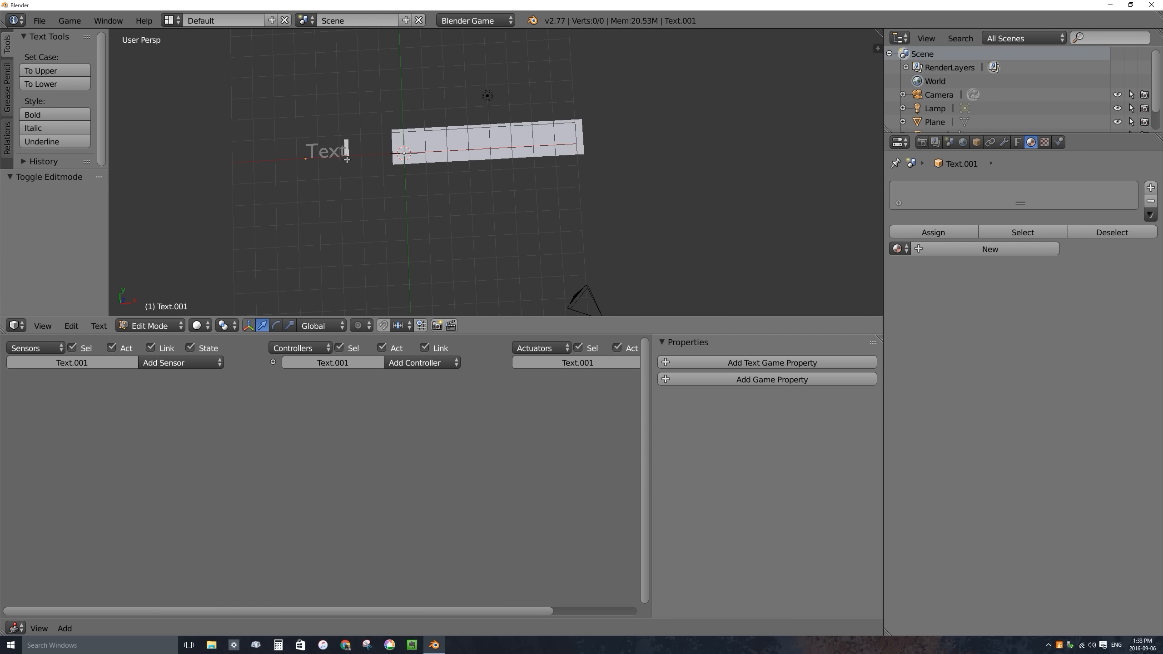
pyautogui.press('BackSpace')
pyautogui.press('BackSpace')
pyautogui.press('BackSpace')
pyautogui.press('BackSpace')
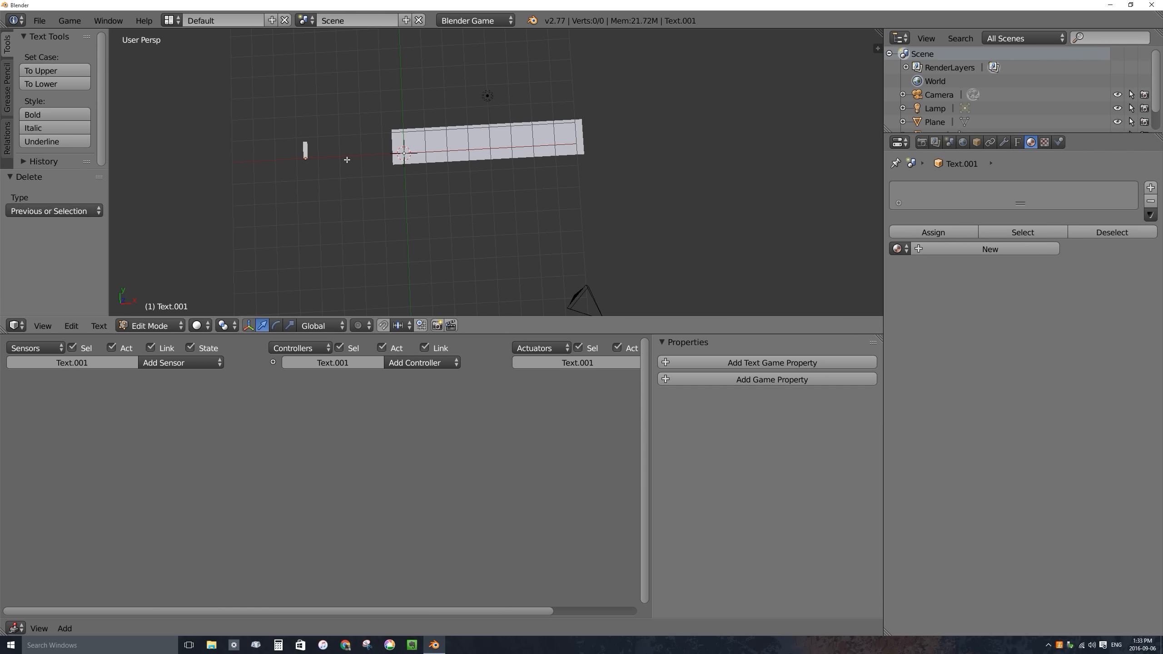
pyautogui.write('PASS')
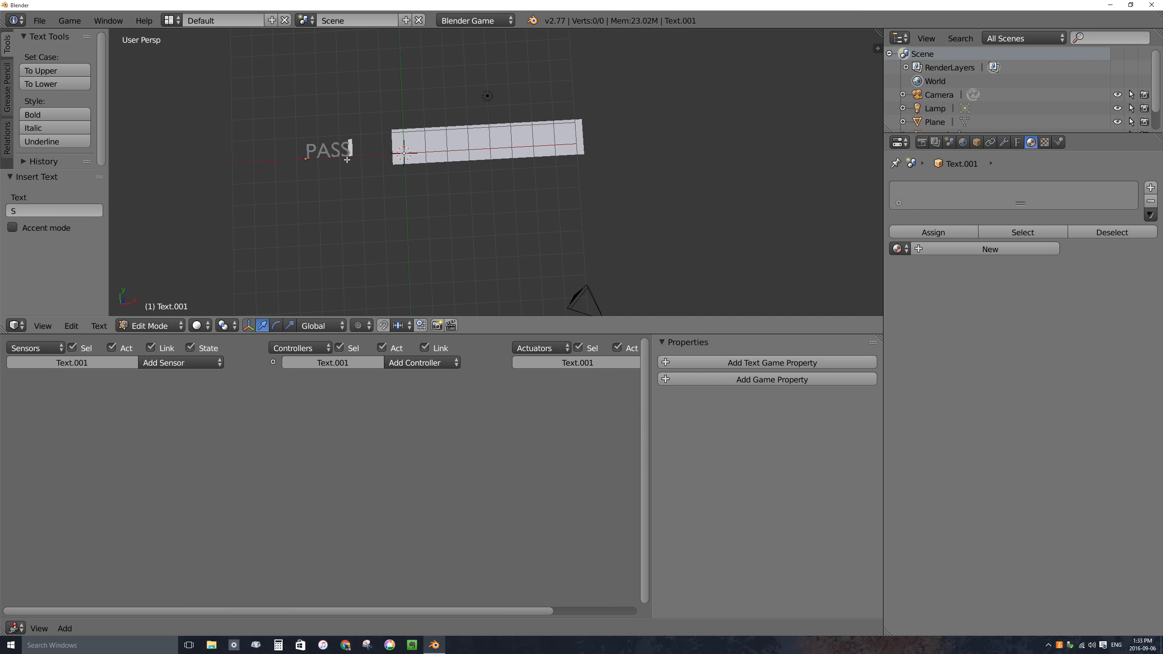
pyautogui.write('WORD:')
pyautogui.press('Tab')
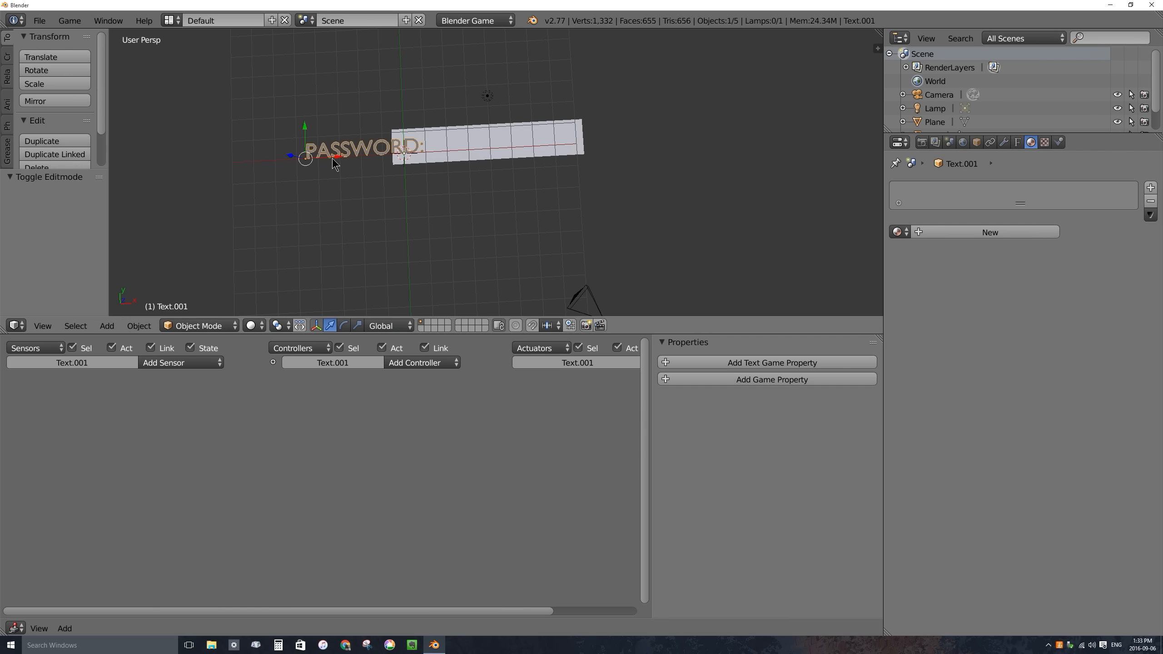
# Move the PASSWORD: text -1.852 units along X so it clears the plane.
pyautogui.press('g')
pyautogui.press('x')
pyautogui.click(299, 162)
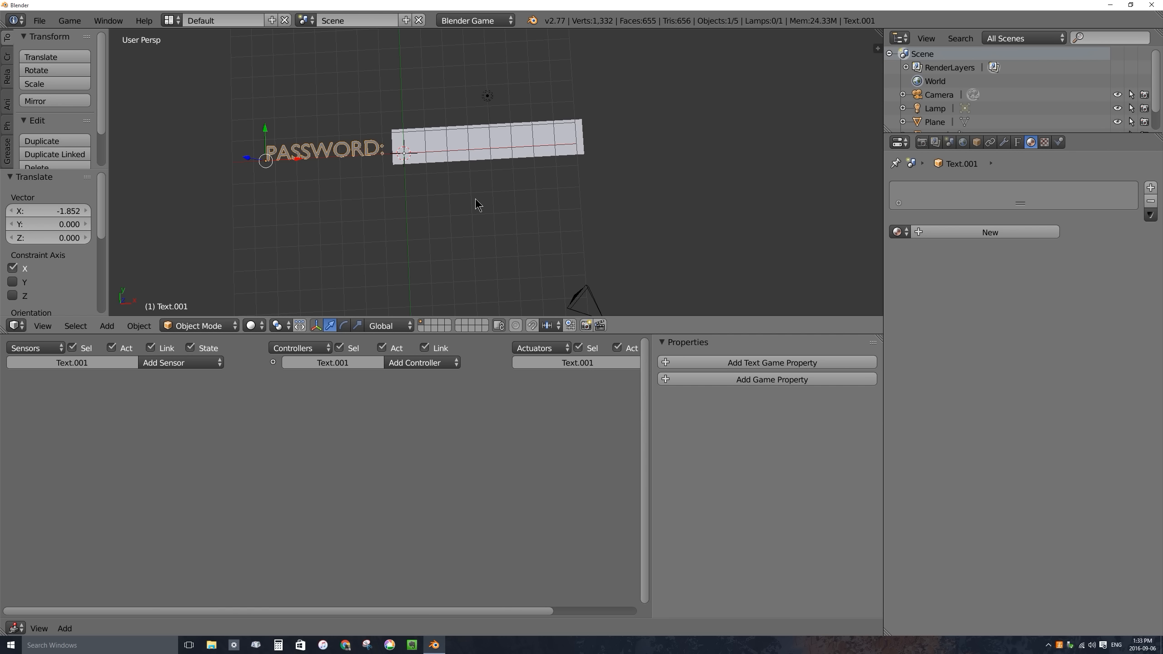
# Set the label's regular font to ComicSansMS-Bold and move the label 0.907 units along X toward the plane.
pyautogui.click(1017, 143)
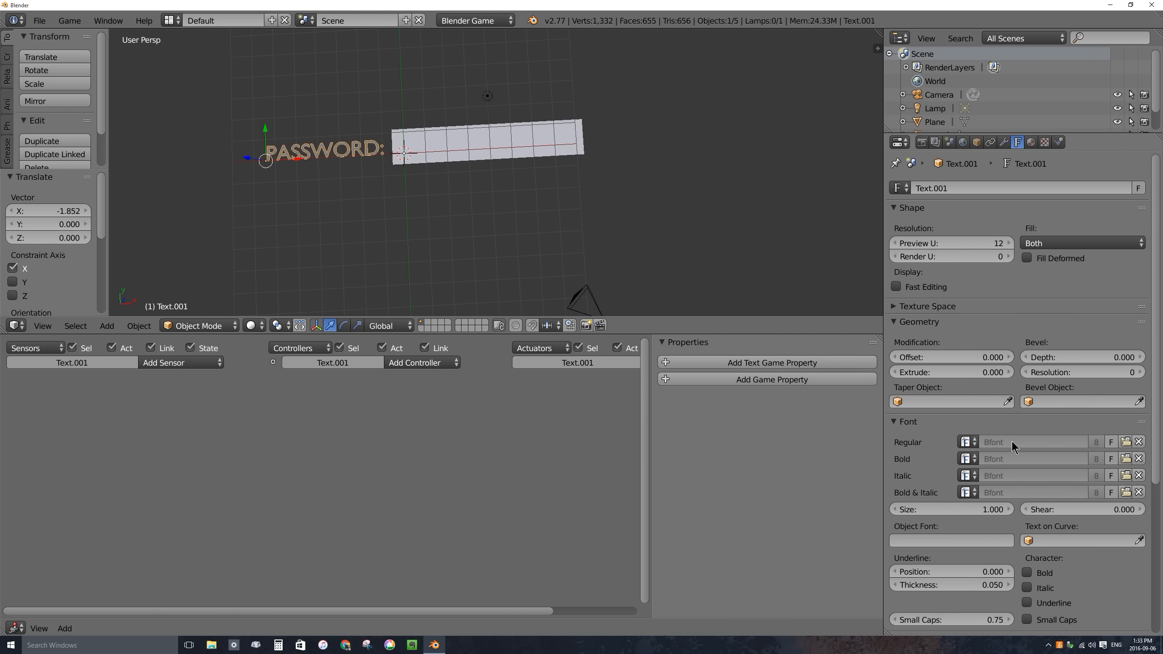
pyautogui.click(967, 441)
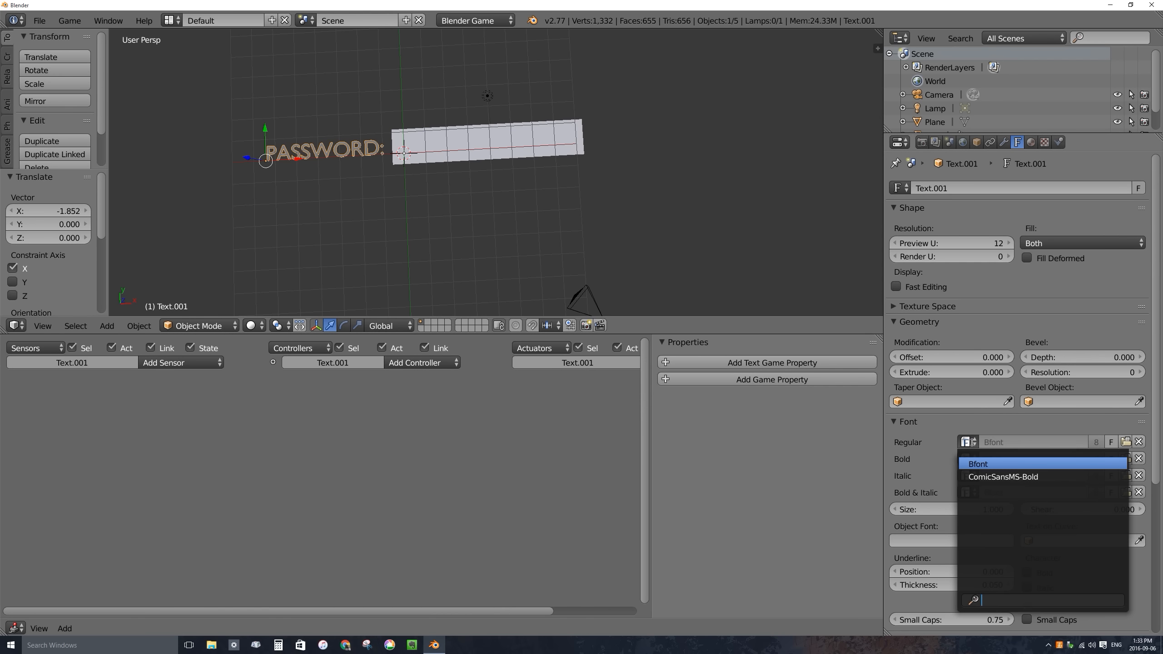
pyautogui.click(999, 477)
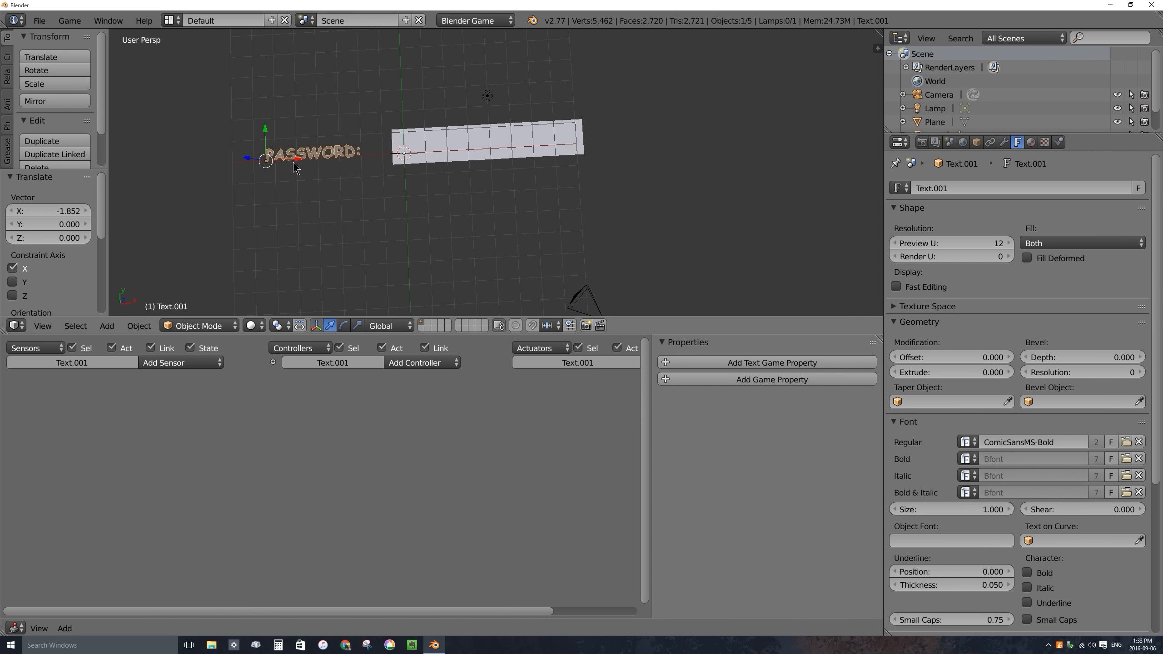
pyautogui.moveTo(298, 159); pyautogui.dragTo(339, 164)
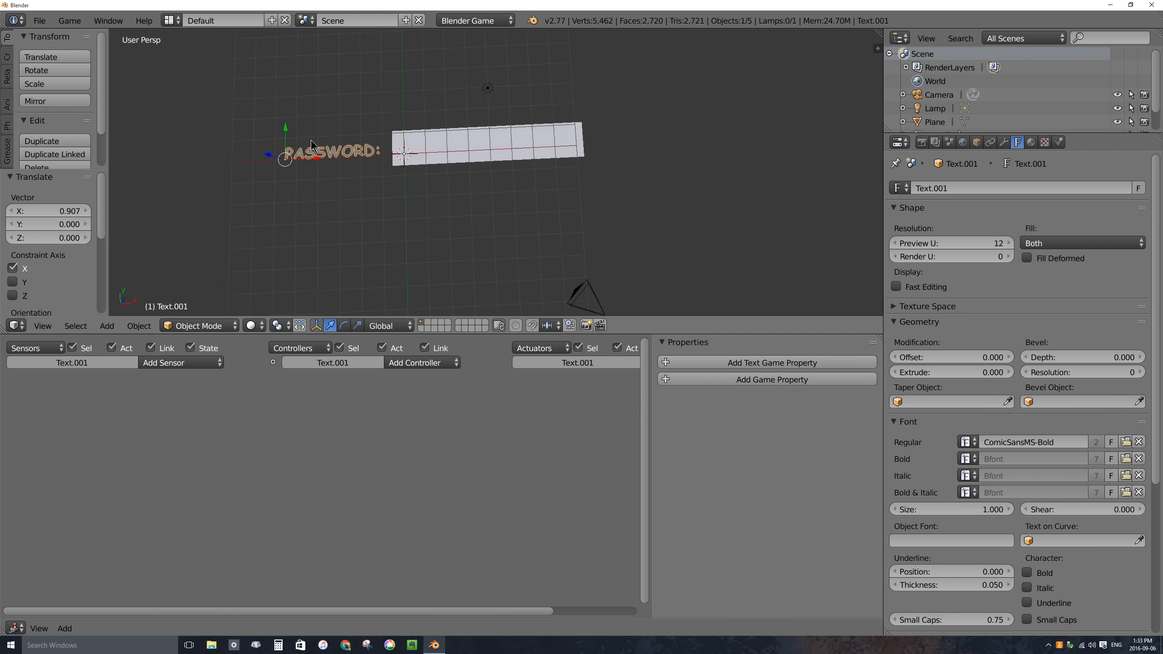
# Extrude the PASSWORD: text by 0.065 and convert it to a mesh.
pyautogui.moveTo(313, 154); pyautogui.dragTo(387, 153, button='middle')
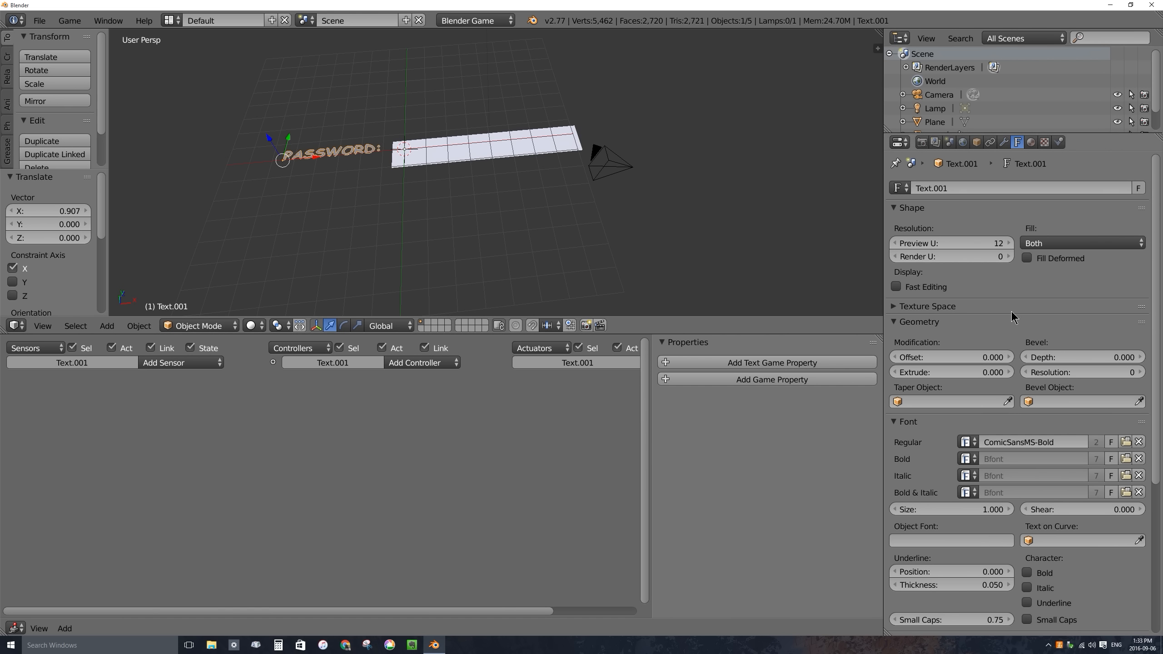
pyautogui.moveTo(943, 372)
pyautogui.mouseDown()
pyautogui.moveTo(964, 372)
pyautogui.moveTo(943, 371)
pyautogui.mouseUp()
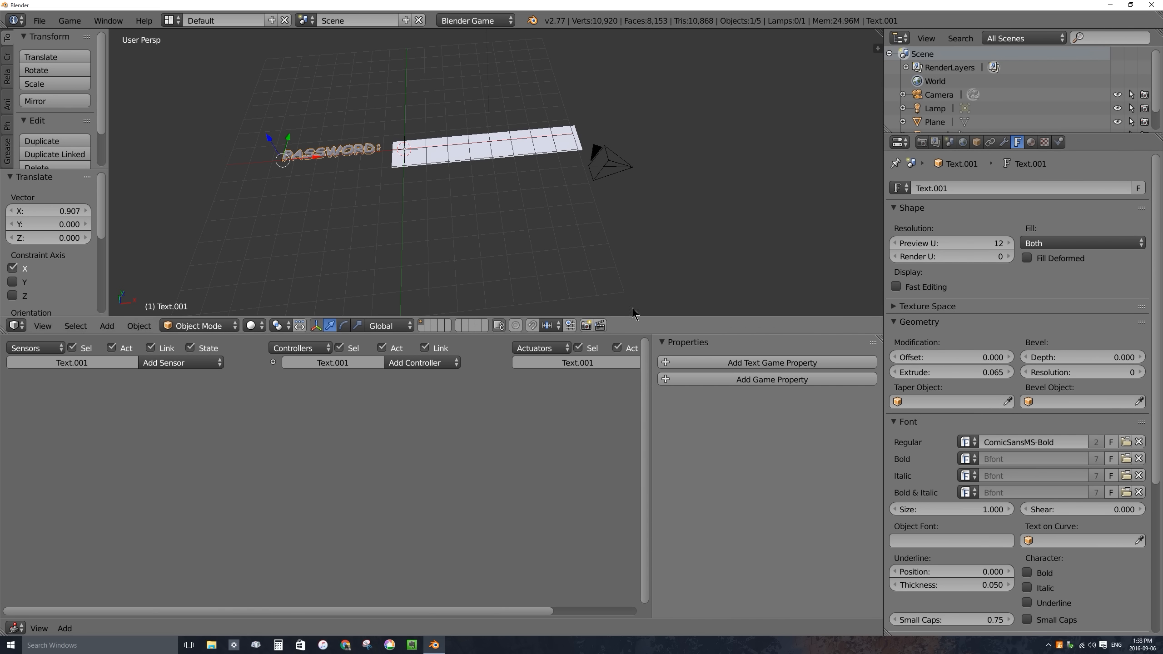
pyautogui.scroll(4, 463, 158)
pyautogui.scroll(1, 463, 155)
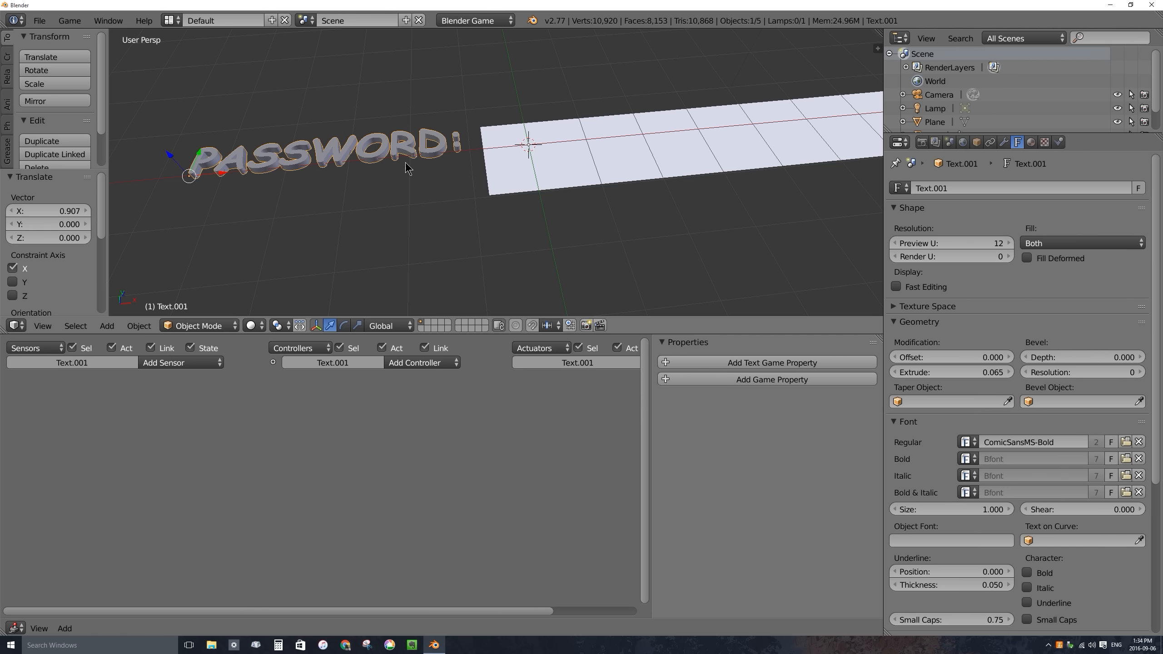
pyautogui.hotkey('alt', 'c')
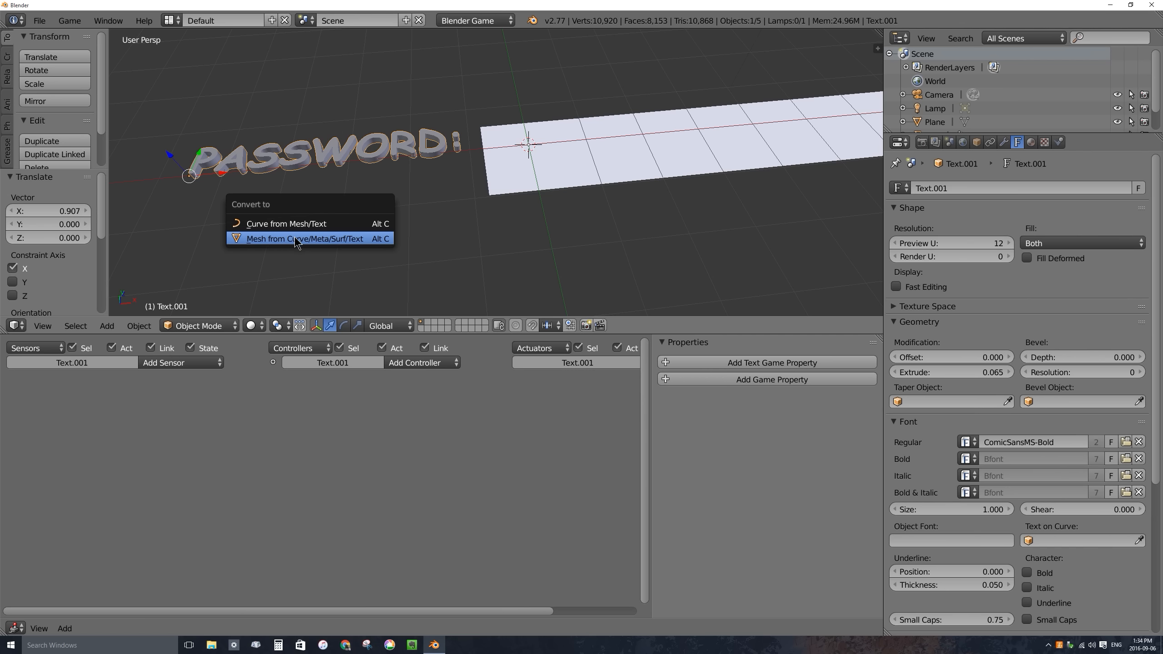
pyautogui.click(359, 239)
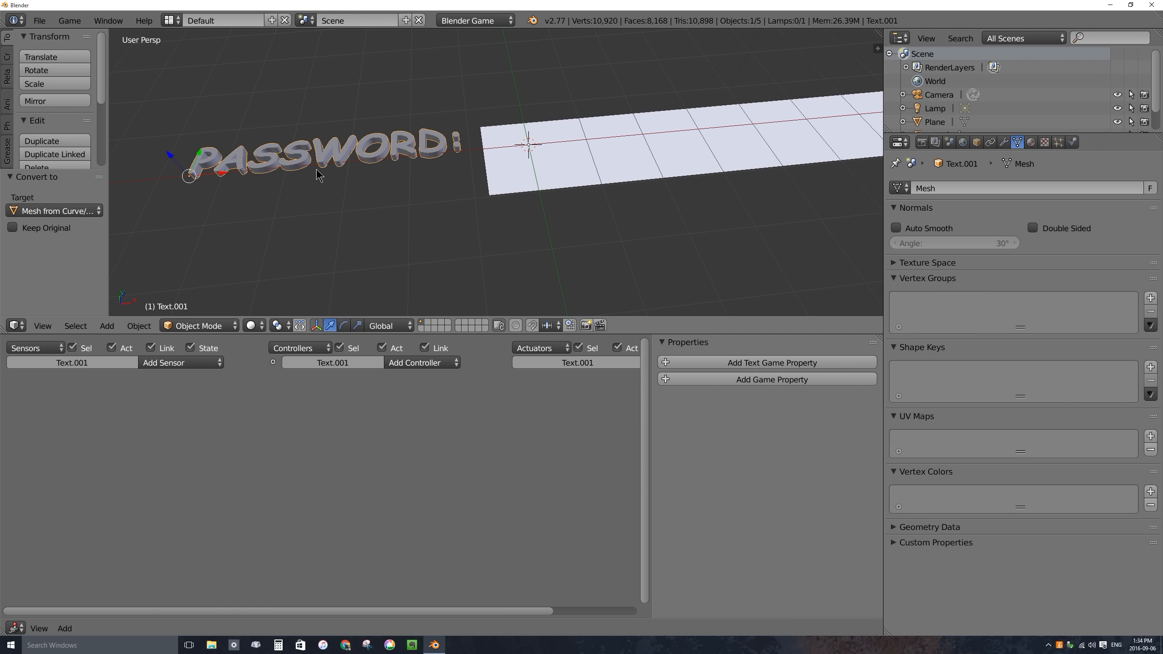
# Give the PASSWORD: mesh a new material with a bright red diffuse color.
pyautogui.click(1032, 143)
pyautogui.click(1003, 225)
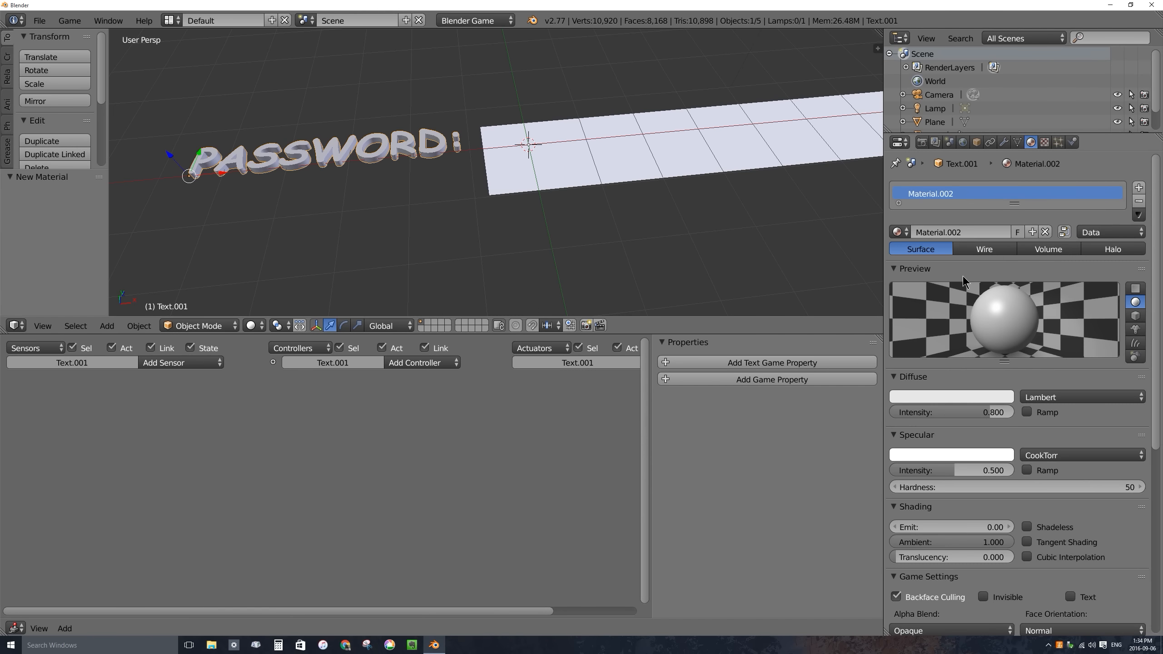
pyautogui.click(939, 394)
pyautogui.click(953, 307)
pyautogui.moveTo(952, 307)
pyautogui.mouseDown()
pyautogui.moveTo(918, 305)
pyautogui.moveTo(940, 313)
pyautogui.mouseUp()
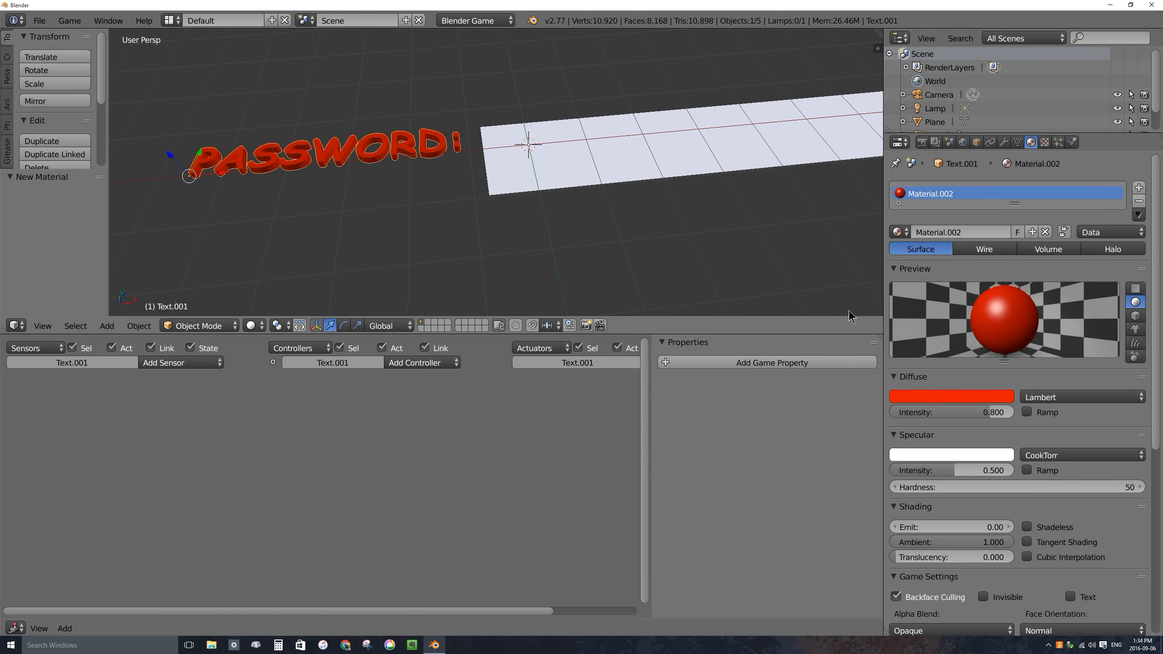
# Set the red material's specular intensity to 0 and its emit value to 0.2.
pyautogui.moveTo(955, 471); pyautogui.dragTo(895, 470)
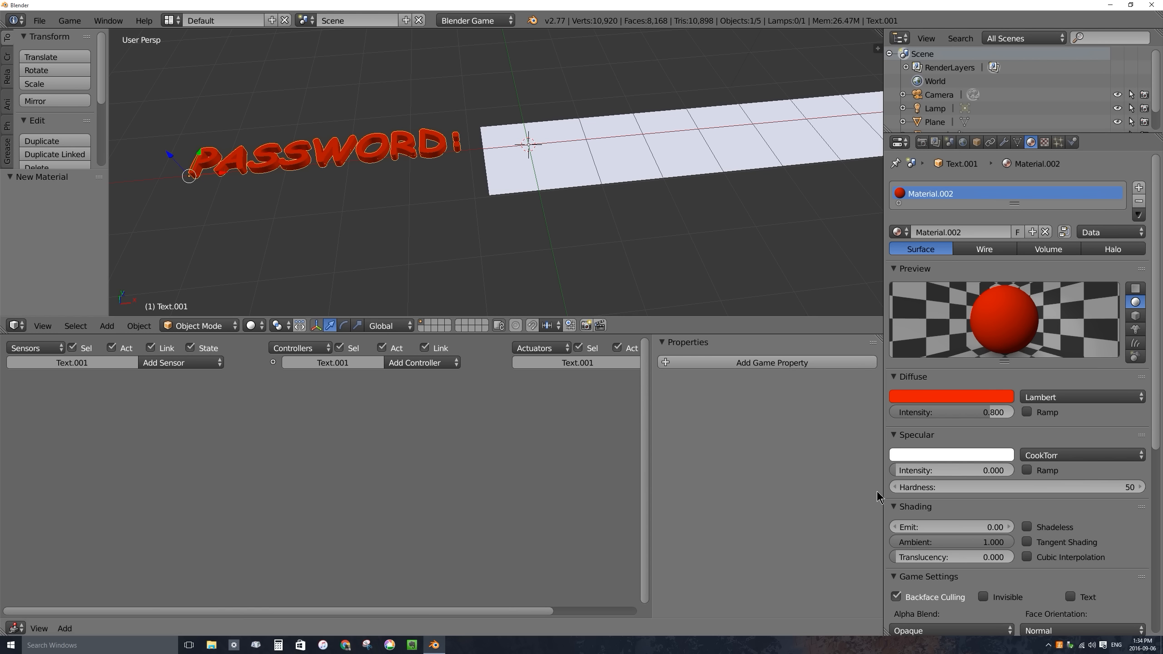
pyautogui.click(942, 527)
pyautogui.write('0.2')
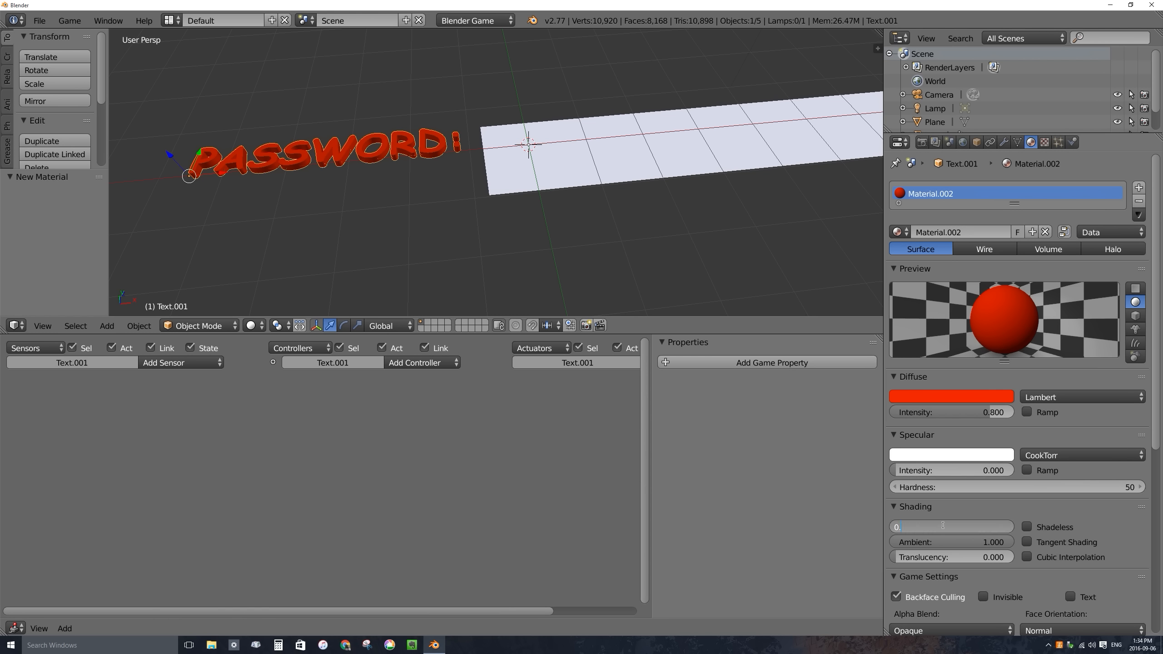
pyautogui.press('Return')
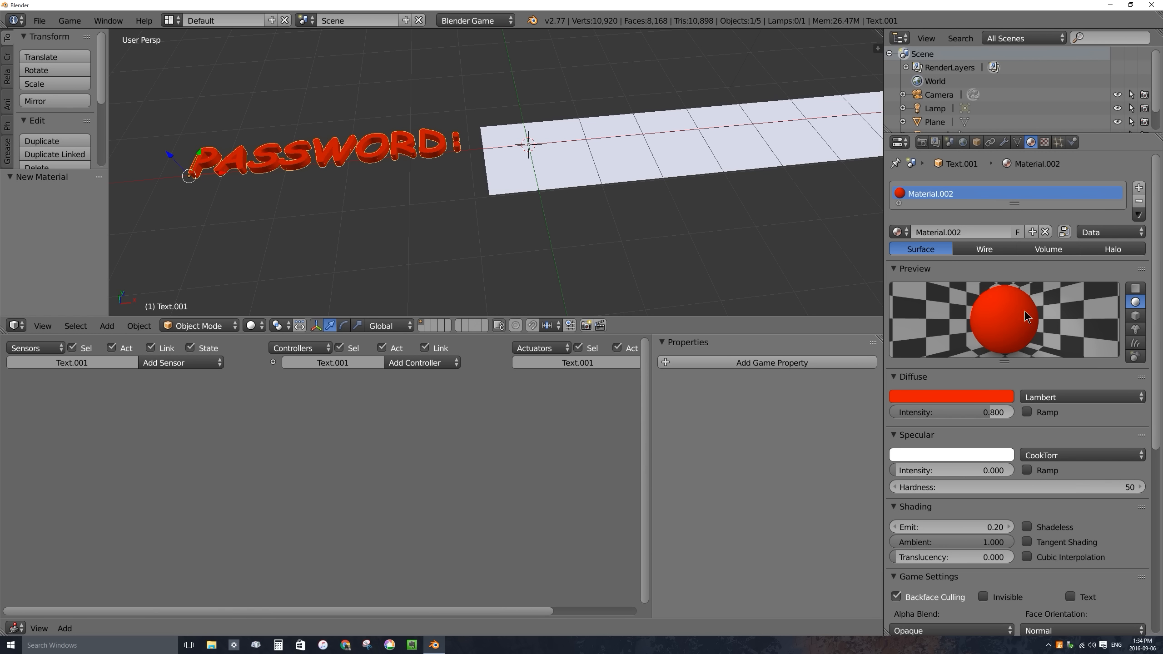
# Run the game twice to test typing beside the PASSWORD: label, and switch to the camera view.
pyautogui.moveTo(408, 176); pyautogui.dragTo(479, 224, button='middle')
pyautogui.press('KP_0')
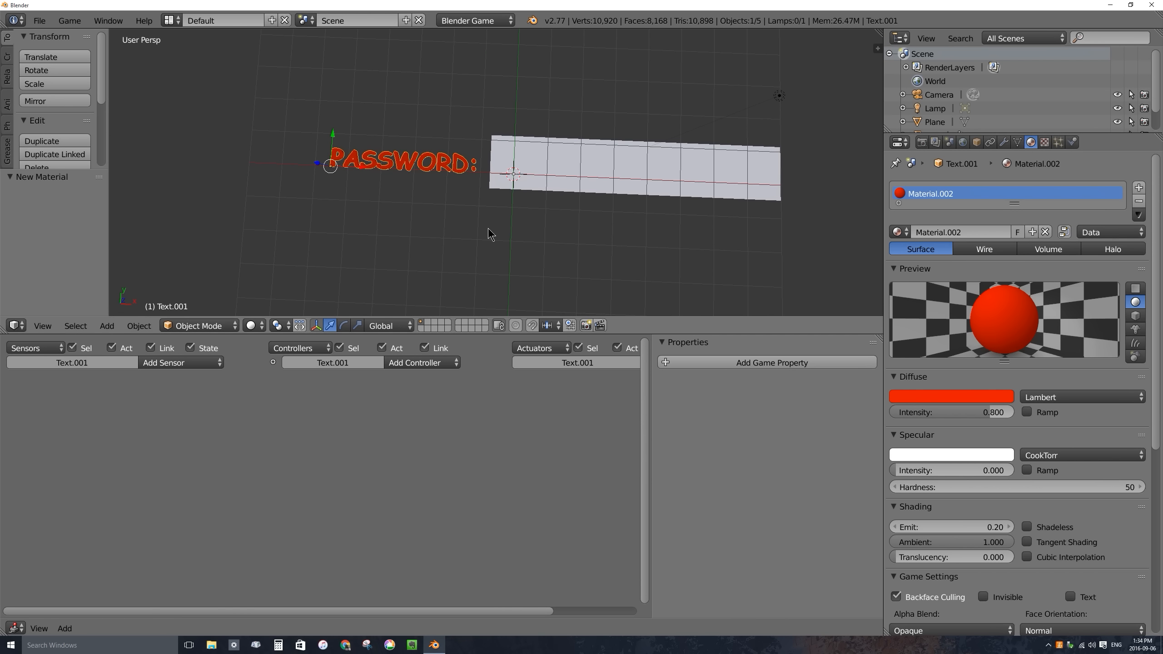
pyautogui.write('p')
pyautogui.write('jhgjdvjdgvjgdvjdv')
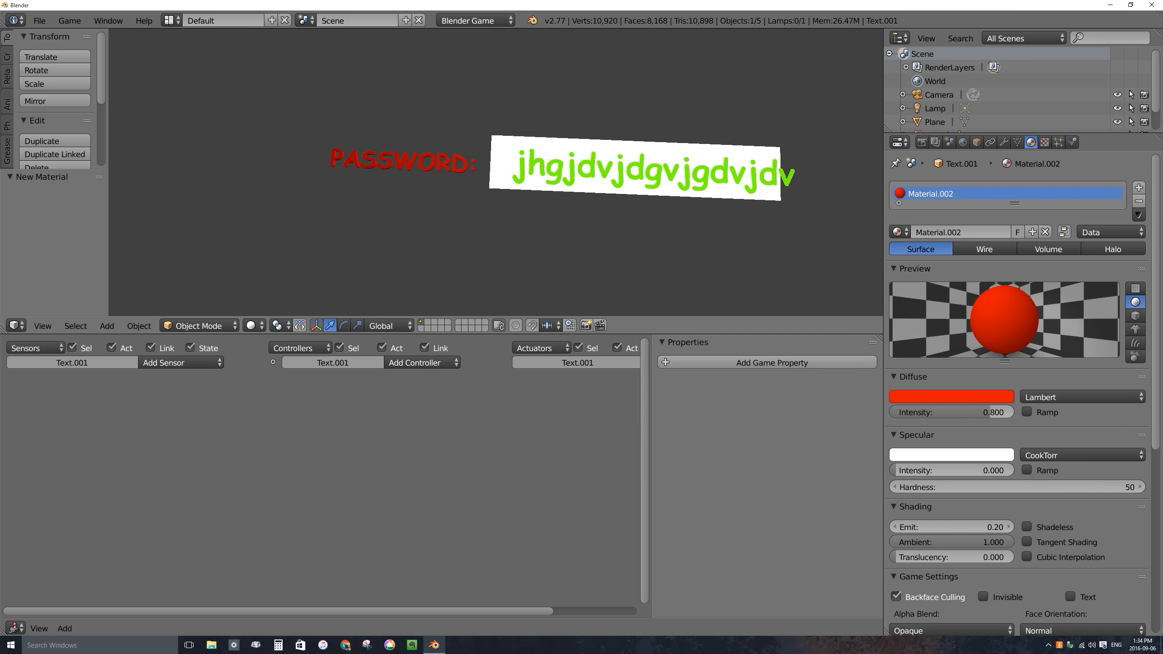
pyautogui.press('Escape')
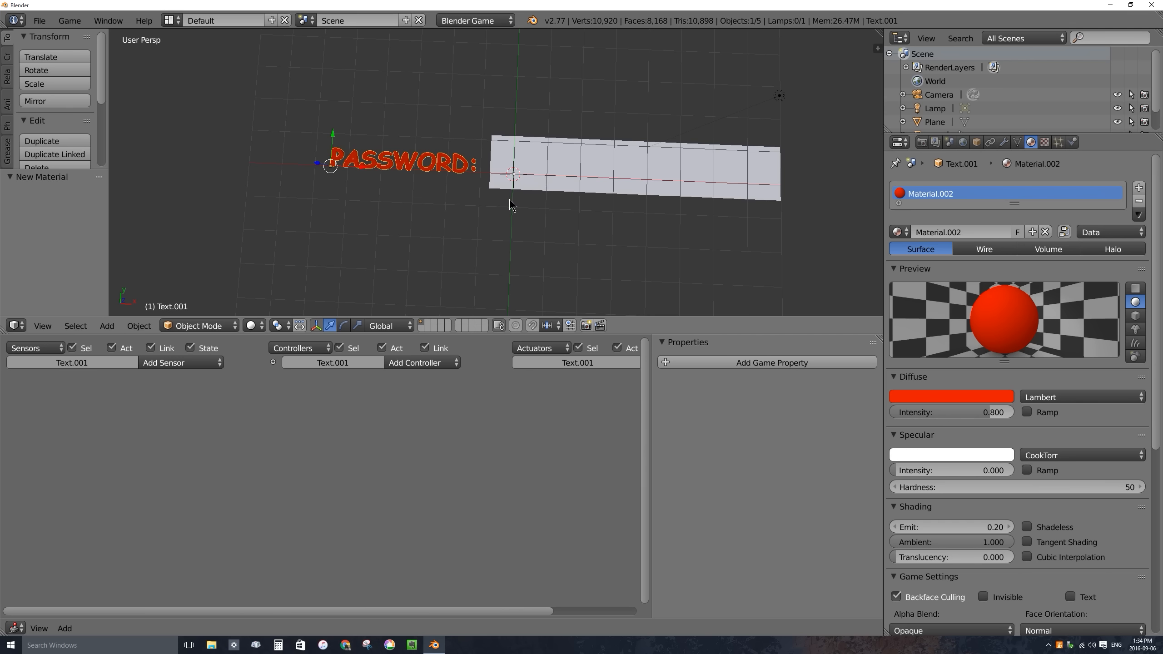
pyautogui.write('phkgkhskhgsjkhgsjkhgs')
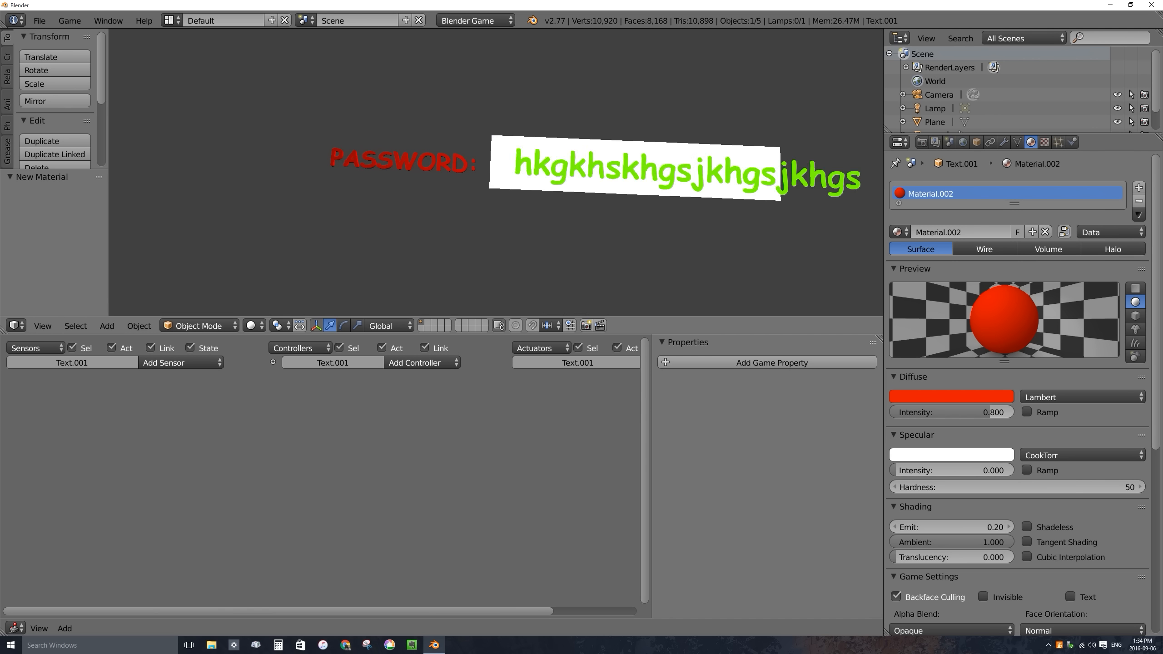
pyautogui.press('Escape')
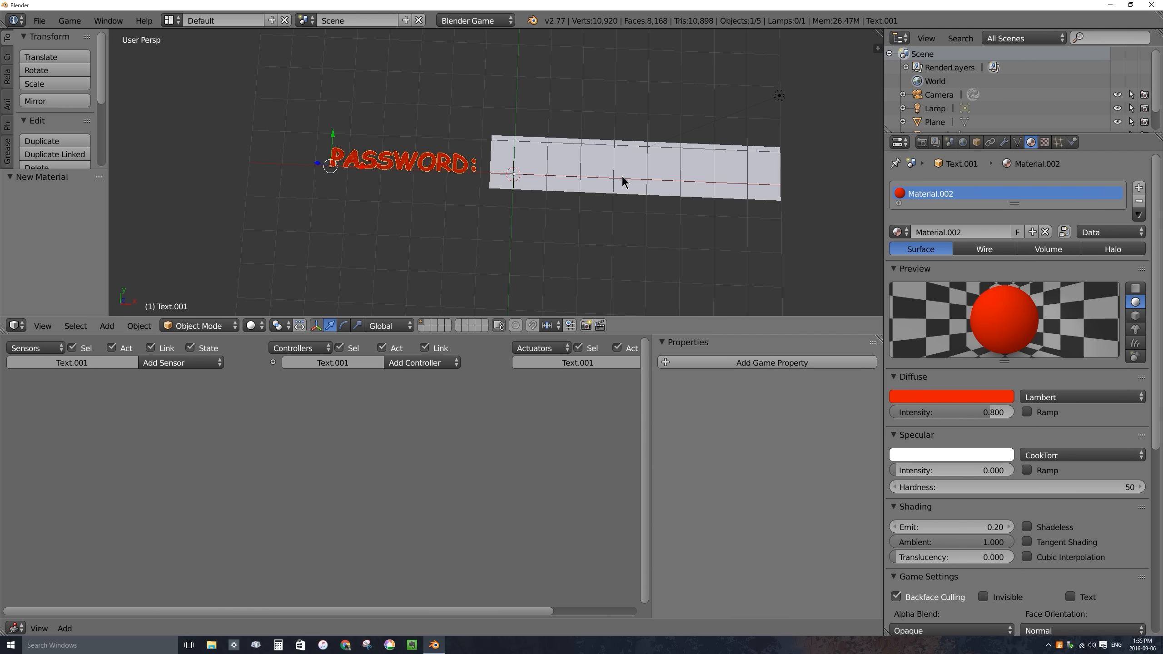
pyautogui.press('KP_0')
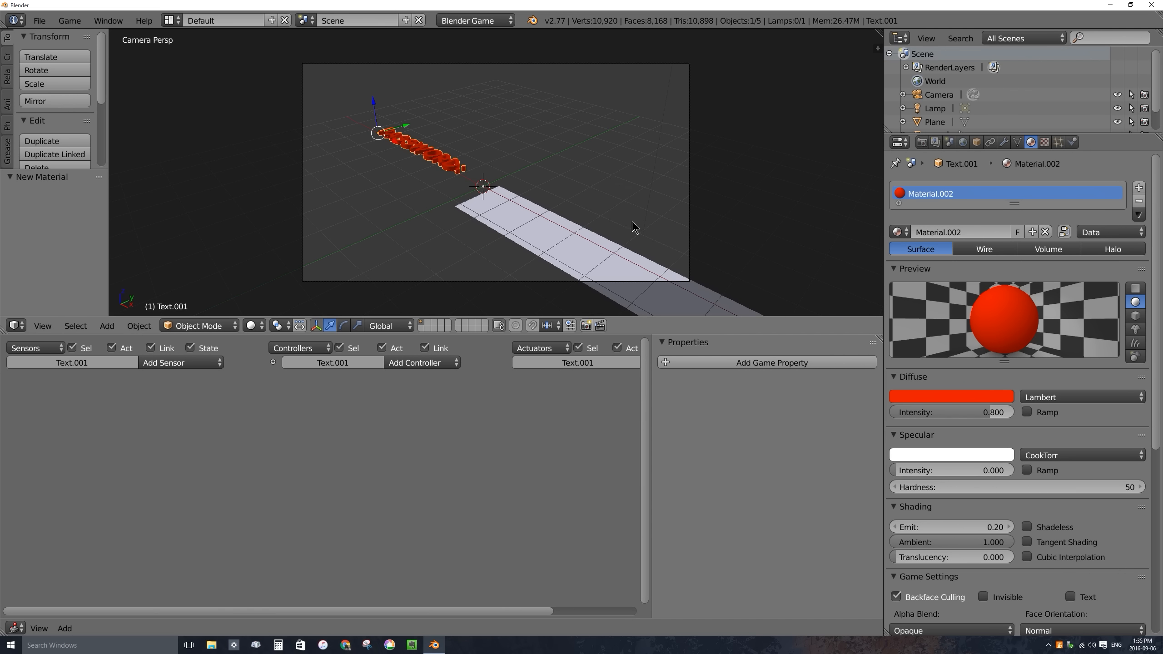
# Lock the camera to the view and orbit it to look down on the PASSWORD: label and white plane.
pyautogui.press('n')
pyautogui.scroll(-10, 811, 274)
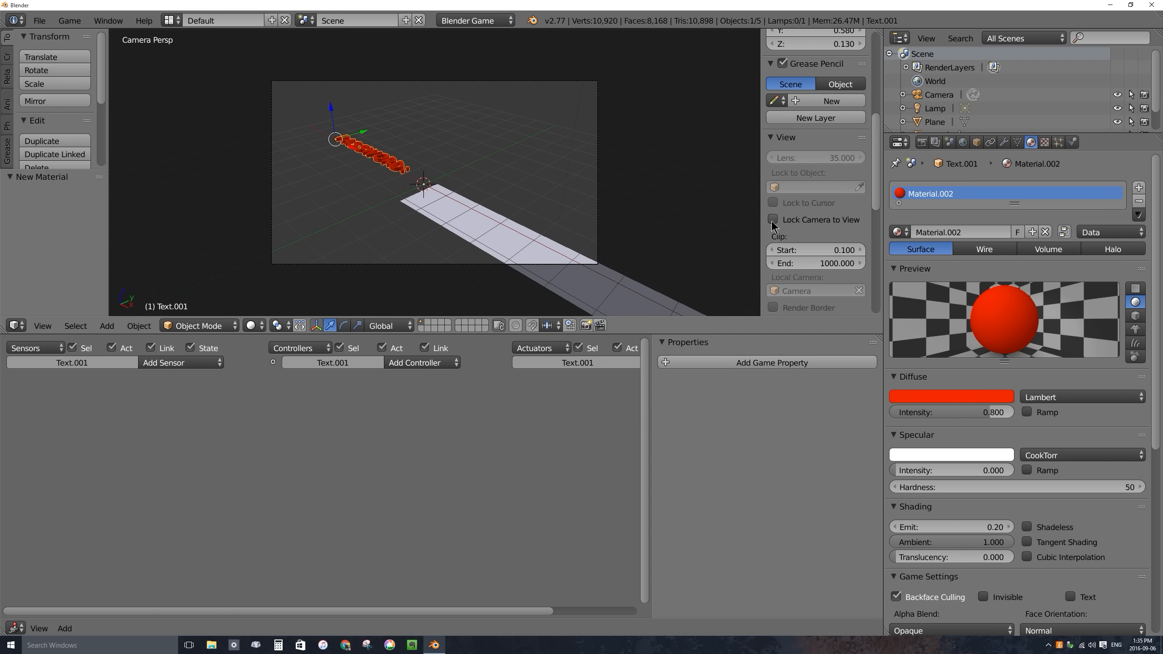
pyautogui.click(773, 220)
pyautogui.moveTo(428, 220); pyautogui.dragTo(407, 189, button='middle')
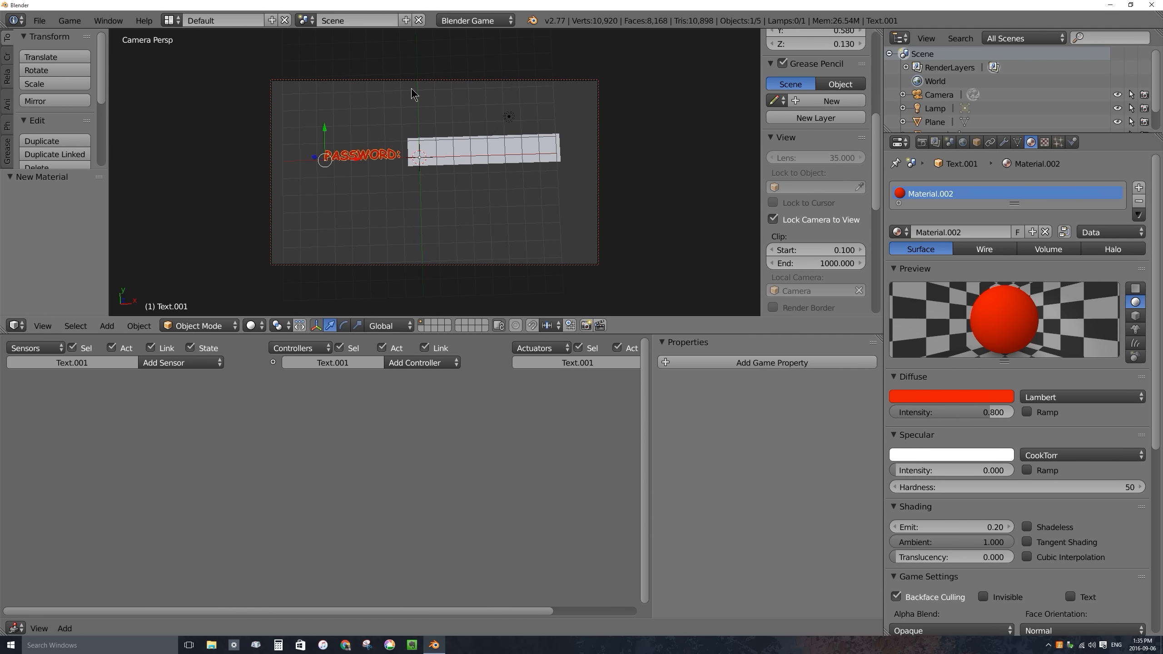
pyautogui.moveTo(369, 90); pyautogui.dragTo(388, 117, button='middle')
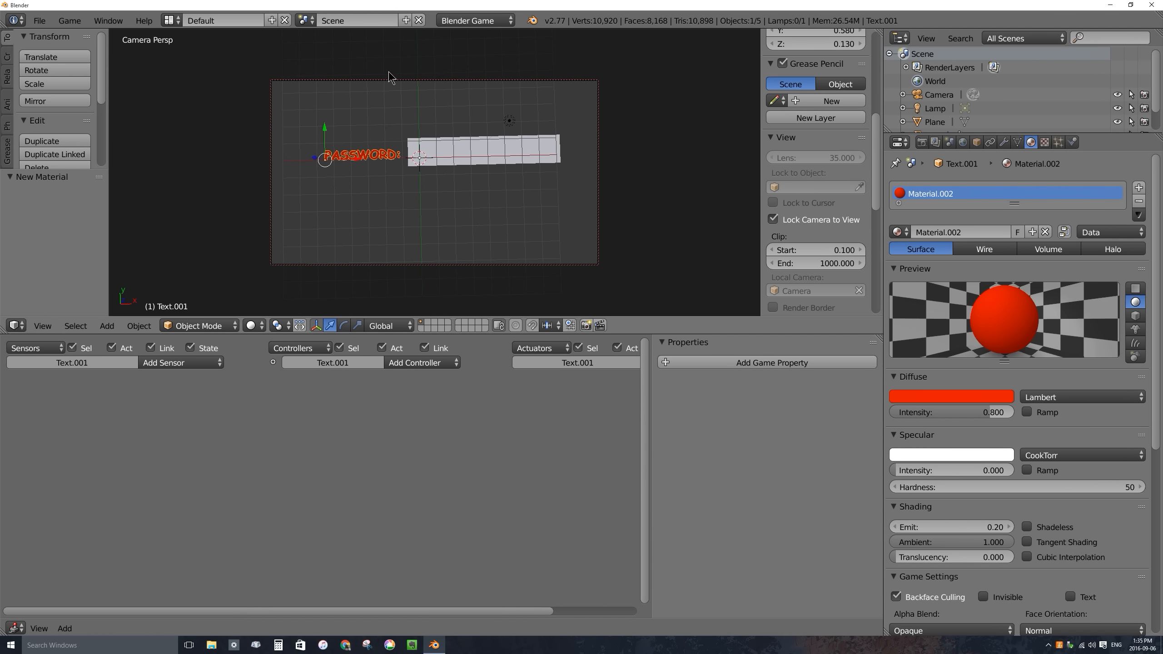
# Give the camera an Always sensor and a Mouse actuator in Visibility mode with Visible enabled.
pyautogui.rightClick(390, 79)
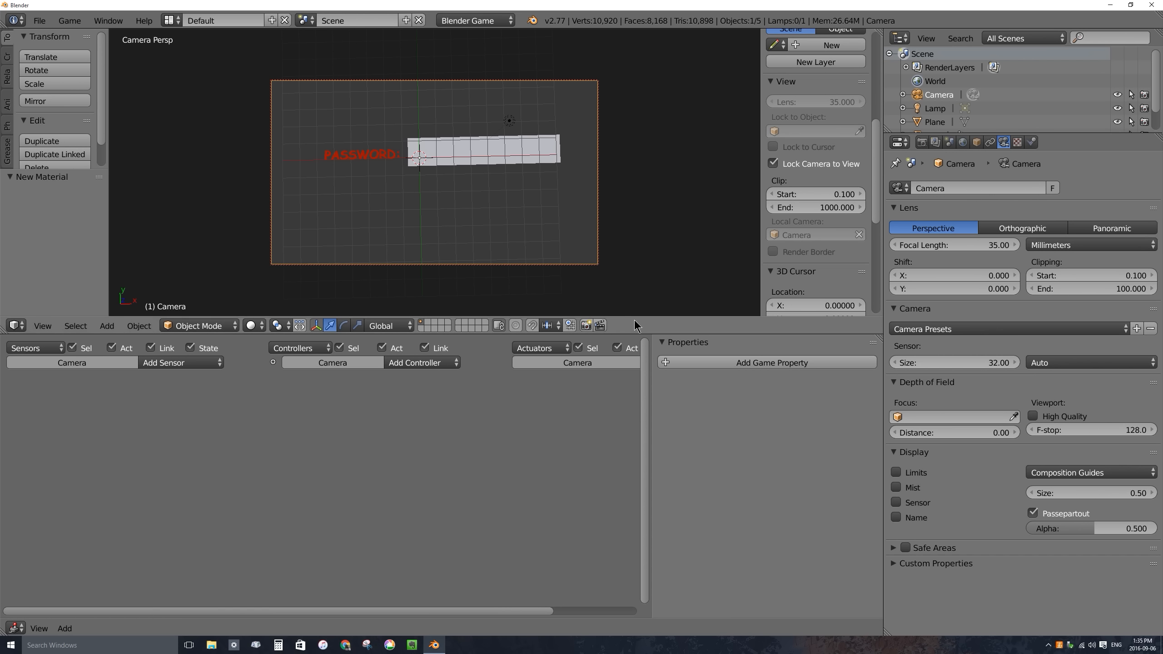
pyautogui.moveTo(651, 342); pyautogui.dragTo(873, 343)
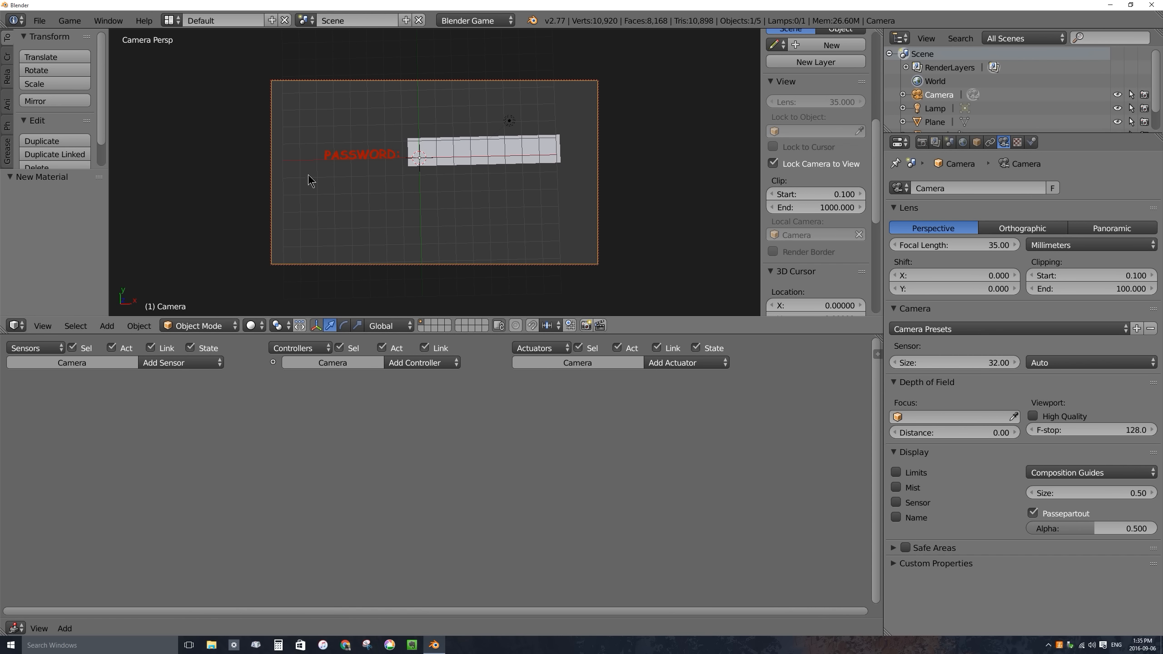
pyautogui.rightClick(366, 161)
pyautogui.rightClick(271, 142)
pyautogui.click(192, 363)
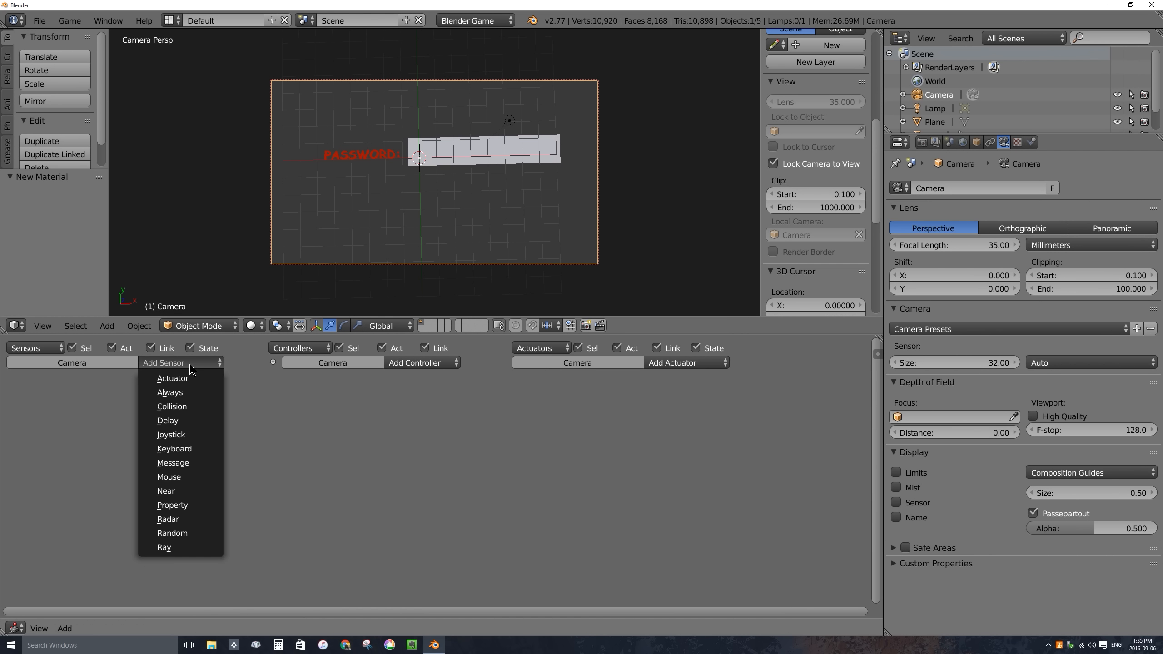
pyautogui.click(197, 394)
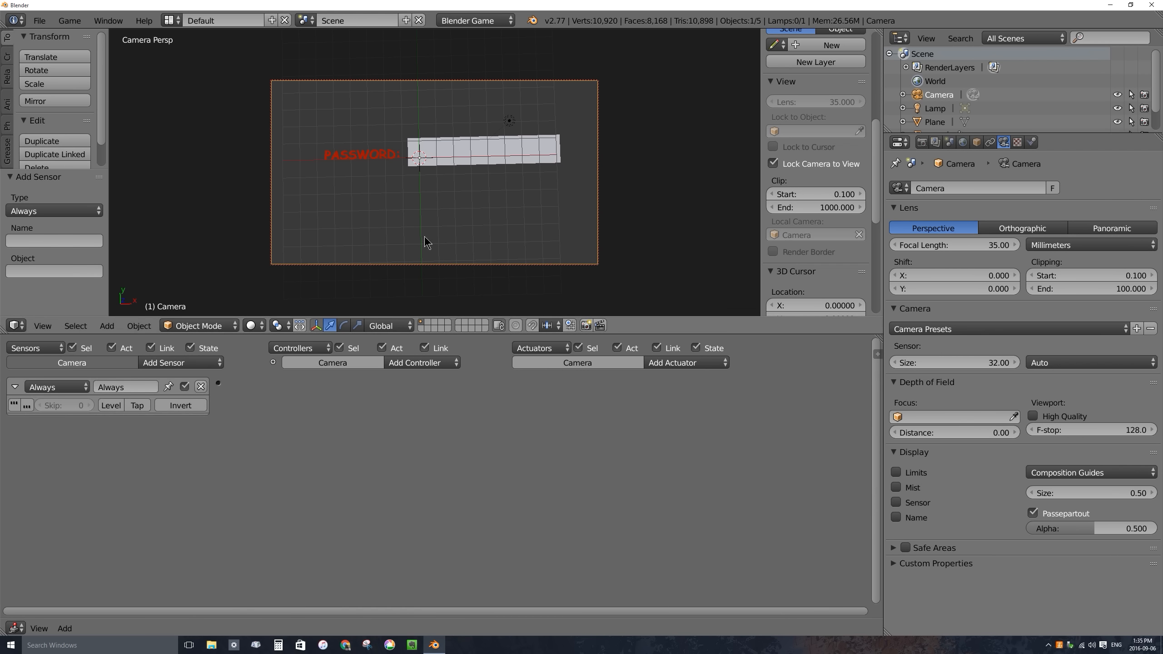
pyautogui.click(673, 364)
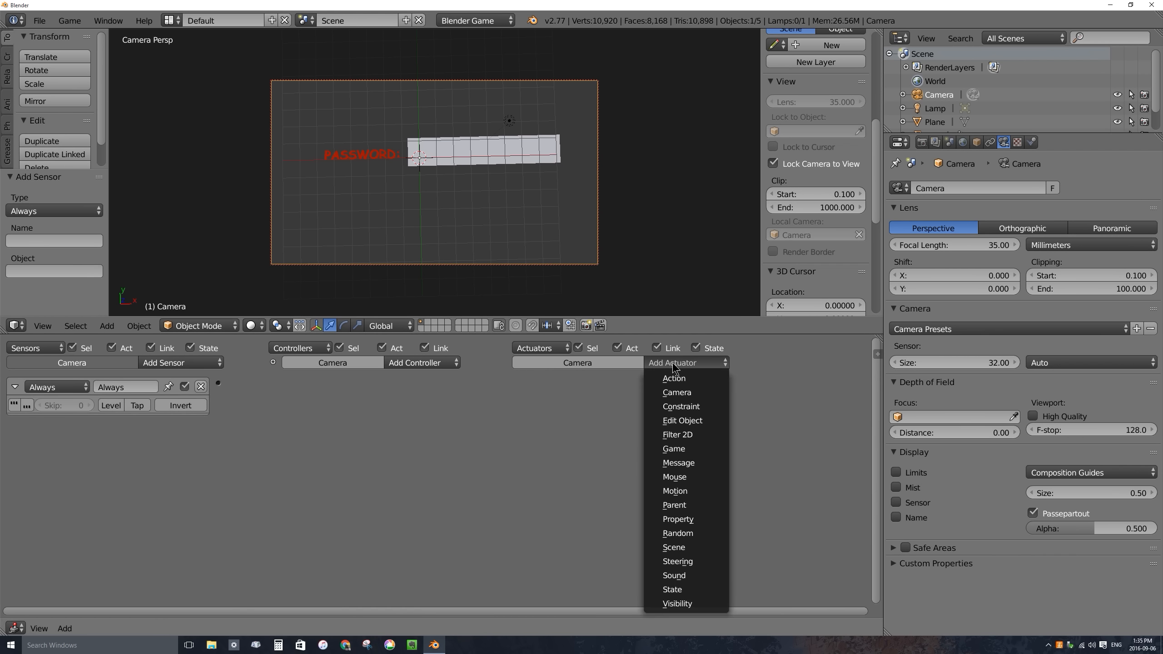
pyautogui.click(695, 477)
pyautogui.click(641, 420)
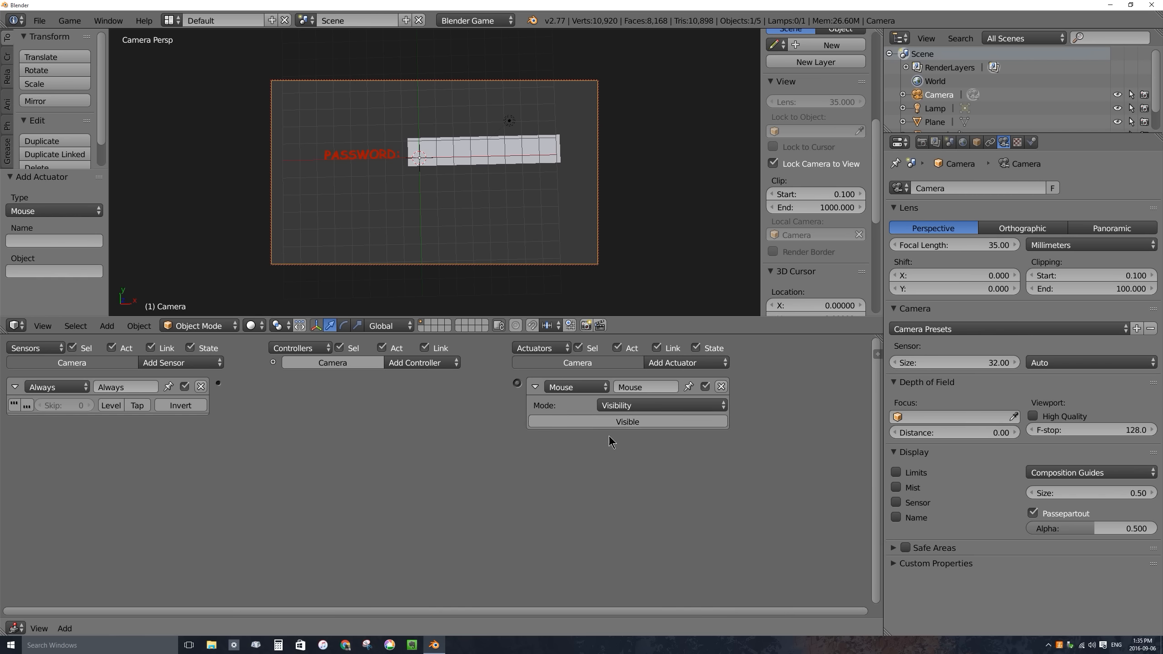
pyautogui.click(635, 422)
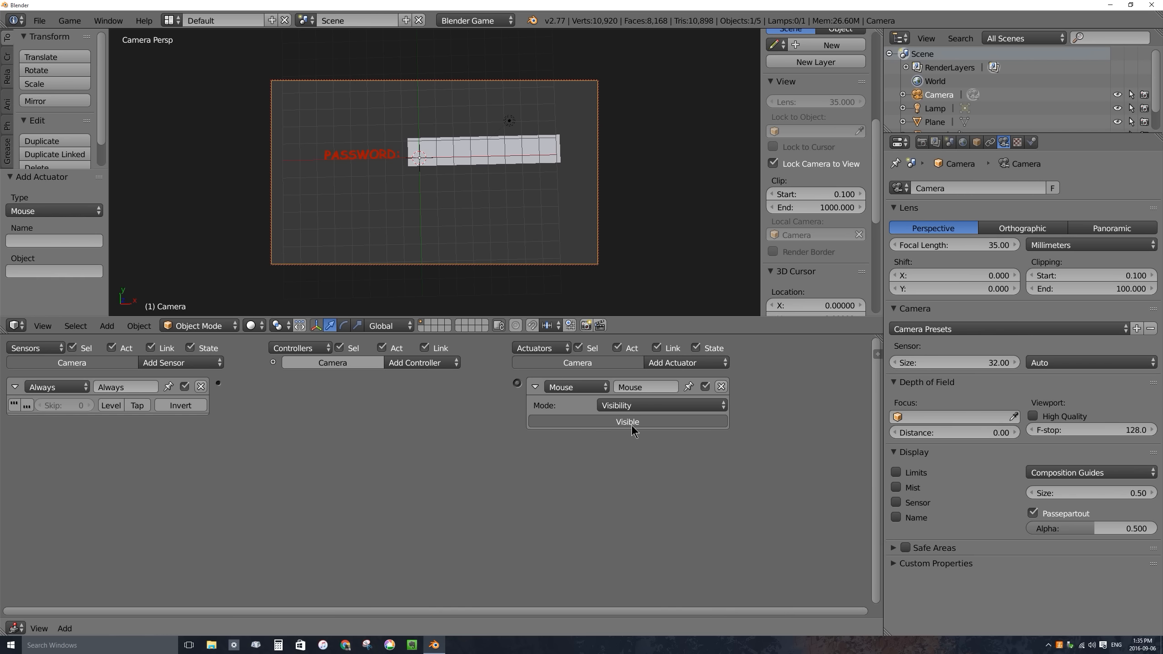
# Connect the camera's Always sensor to its Mouse actuator through an And controller.
pyautogui.moveTo(218, 383); pyautogui.dragTo(451, 393)
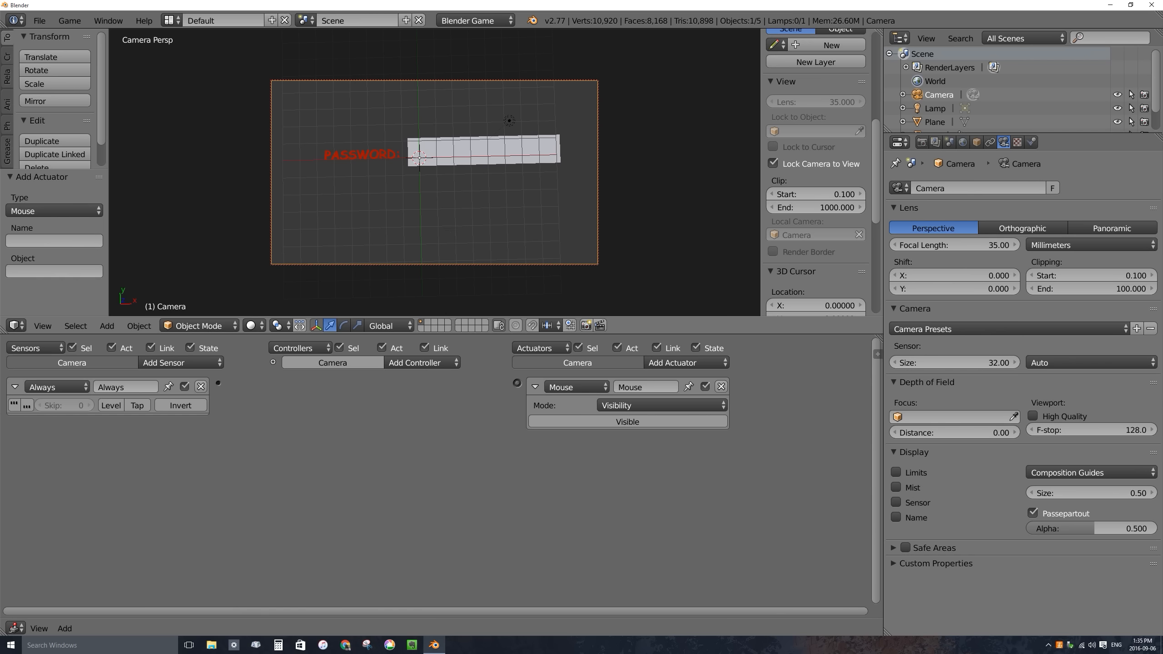
pyautogui.press('p')
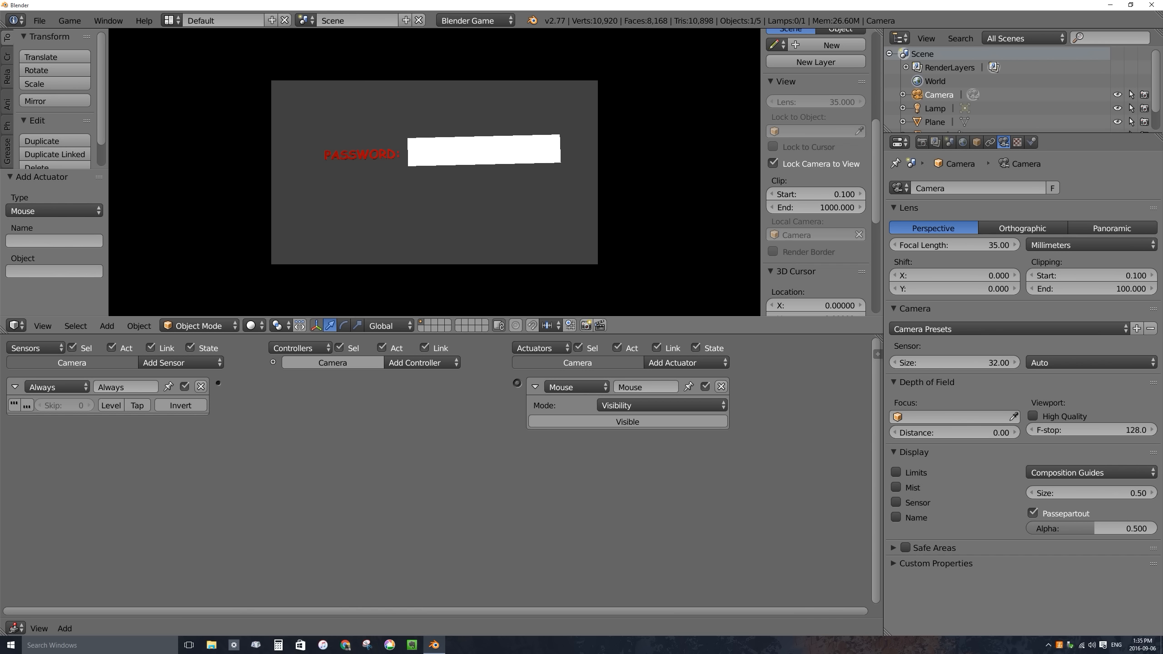
pyautogui.press('Escape')
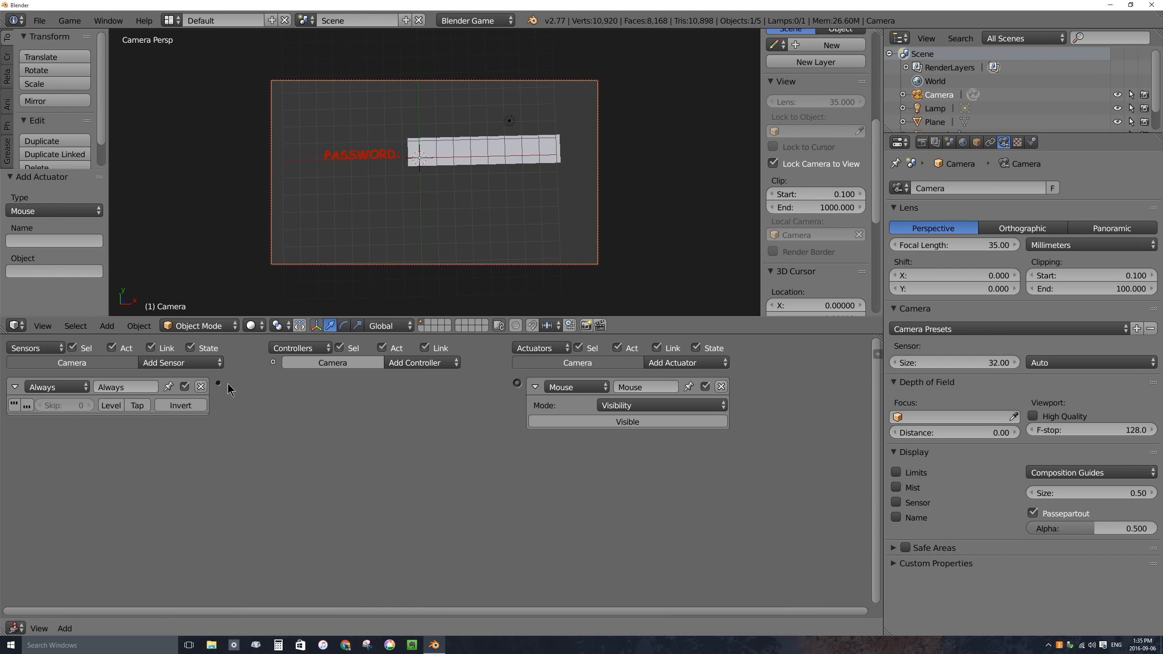
pyautogui.moveTo(219, 384); pyautogui.dragTo(516, 383)
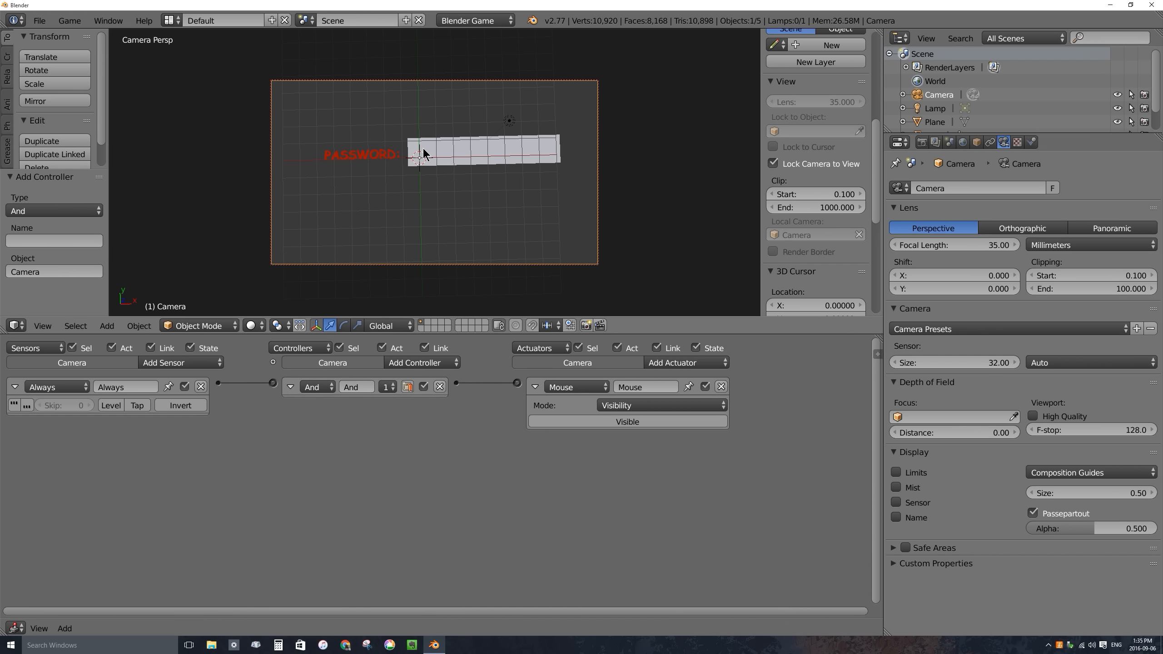
# Run the game twice to check the mouse pointer, entering a test password beside the PASSWORD: label.
pyautogui.press('p')
pyautogui.press('Escape')
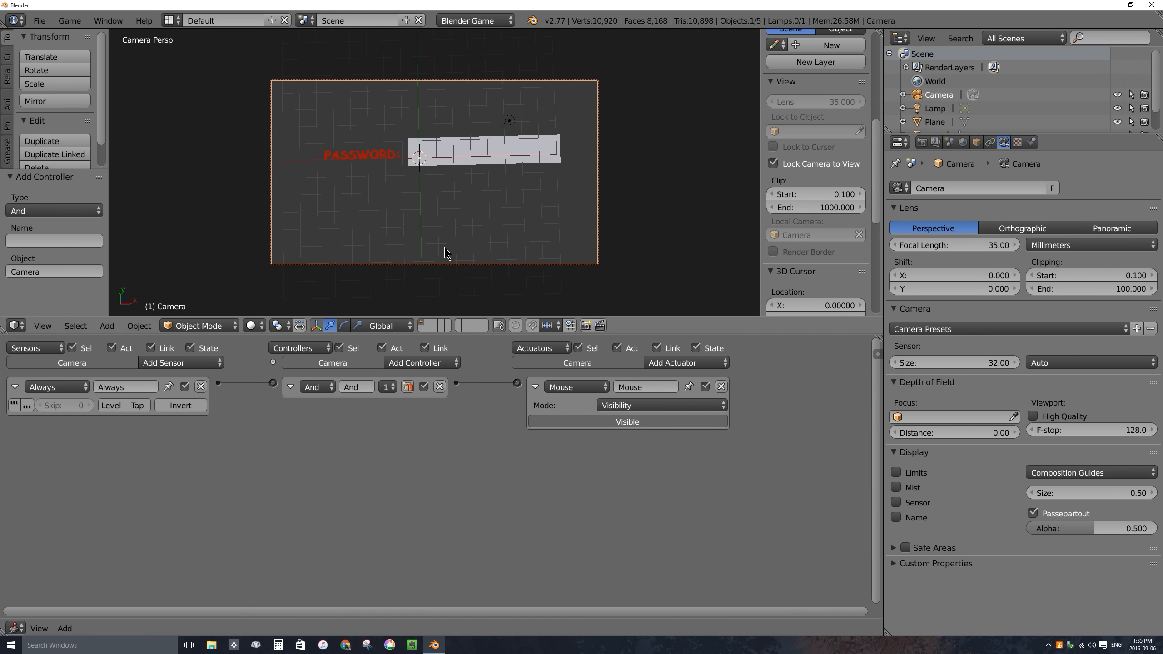
pyautogui.press('p')
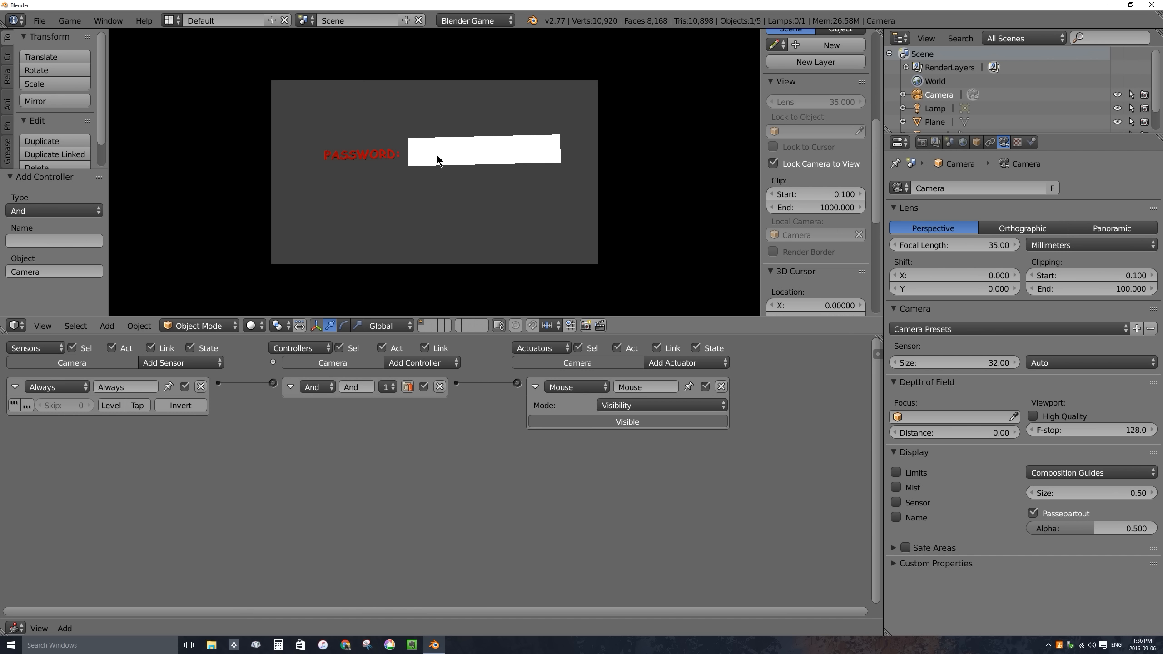
pyautogui.write('dkdkbkhdghjd')
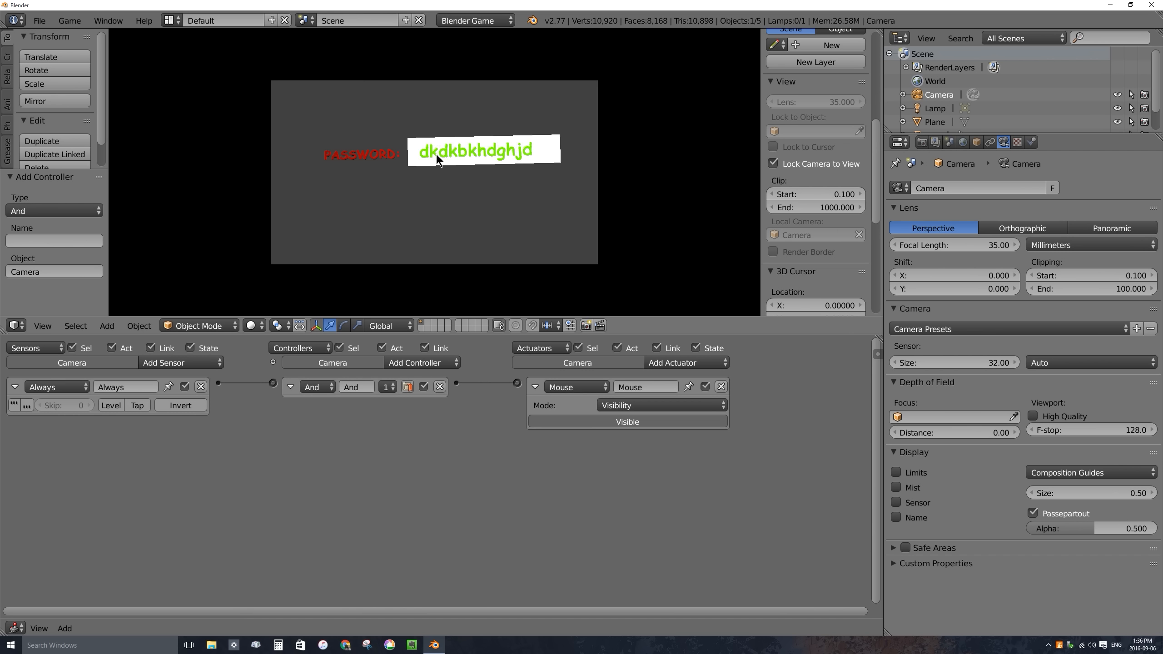
pyautogui.press('Escape')
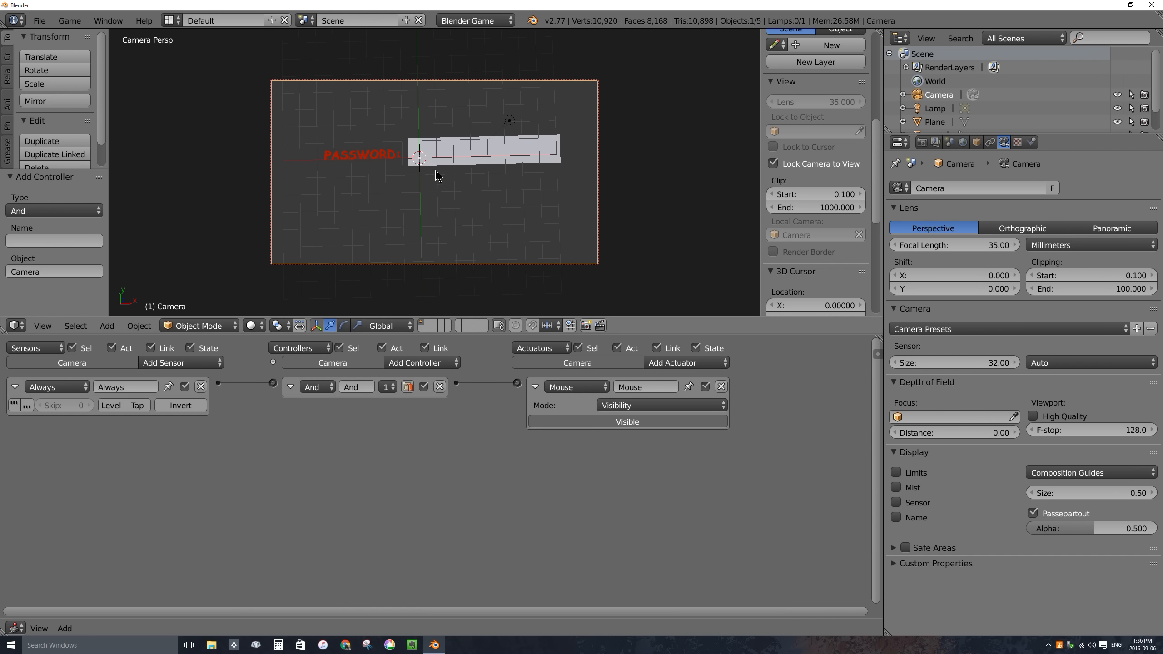
# Add two Mouse sensors to the white plane, one for Mouse Over and one for Left Button with Tap enabled.
pyautogui.rightClick(453, 149)
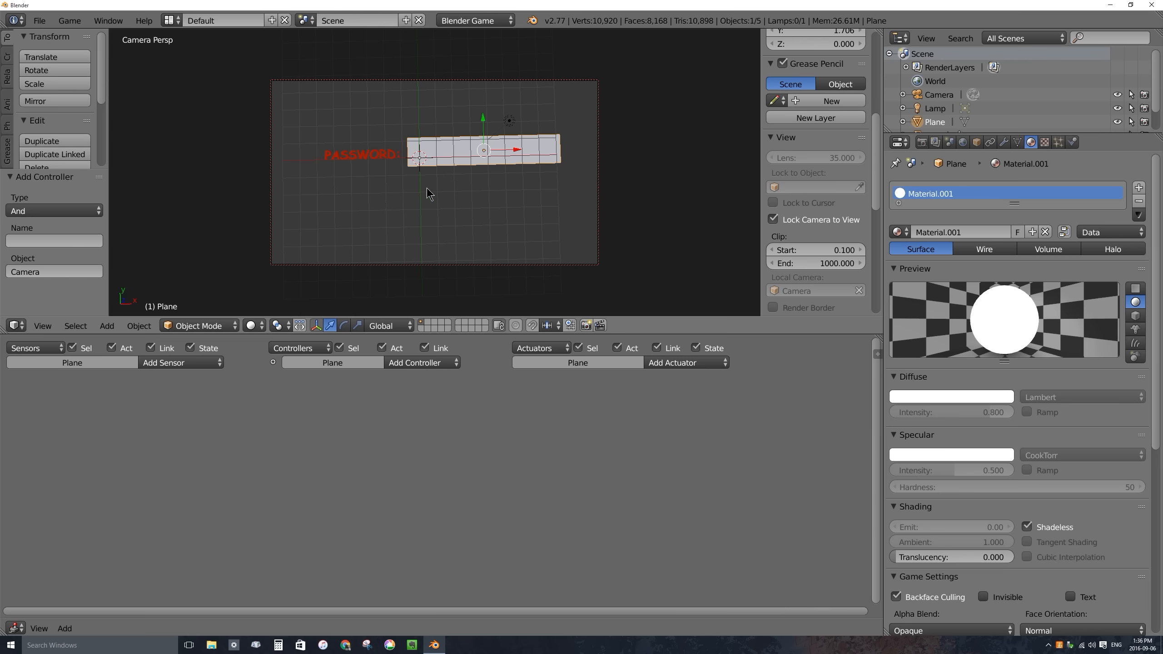
pyautogui.click(183, 365)
pyautogui.click(181, 363)
pyautogui.click(206, 363)
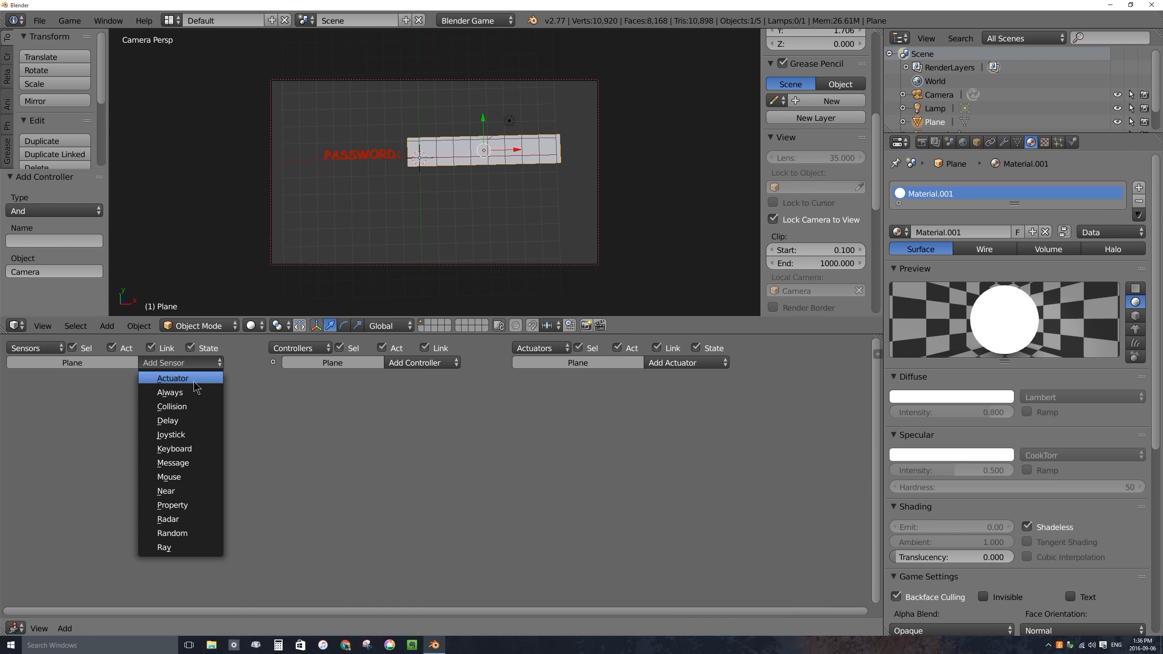
pyautogui.click(184, 478)
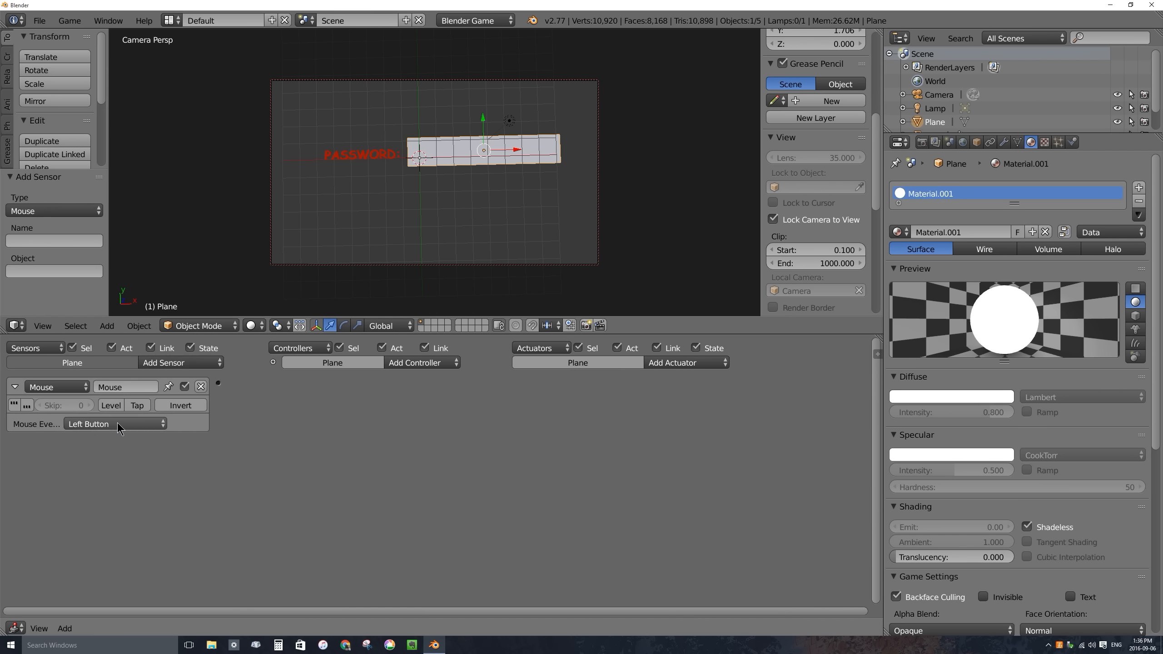
pyautogui.click(97, 425)
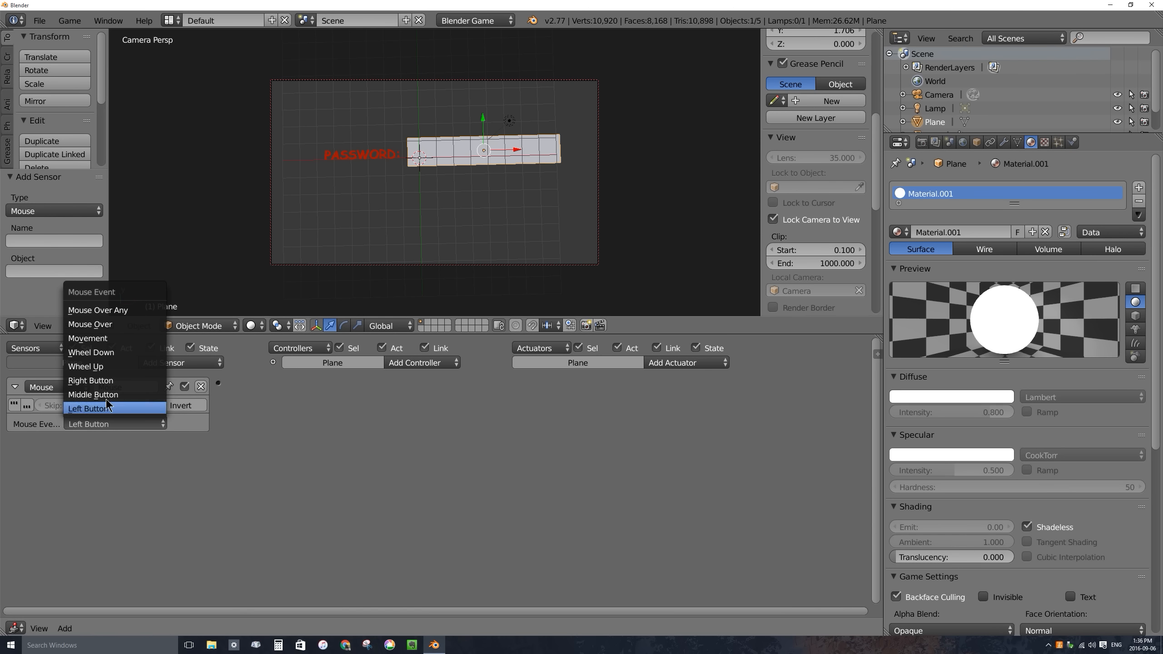
pyautogui.click(106, 324)
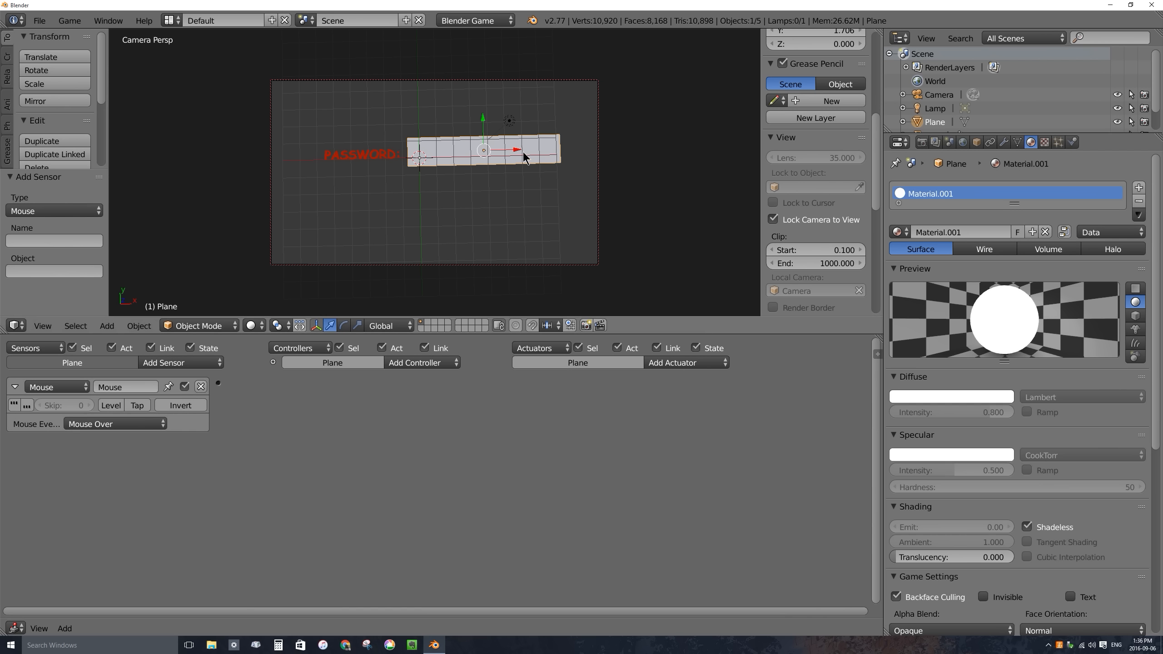
pyautogui.click(185, 362)
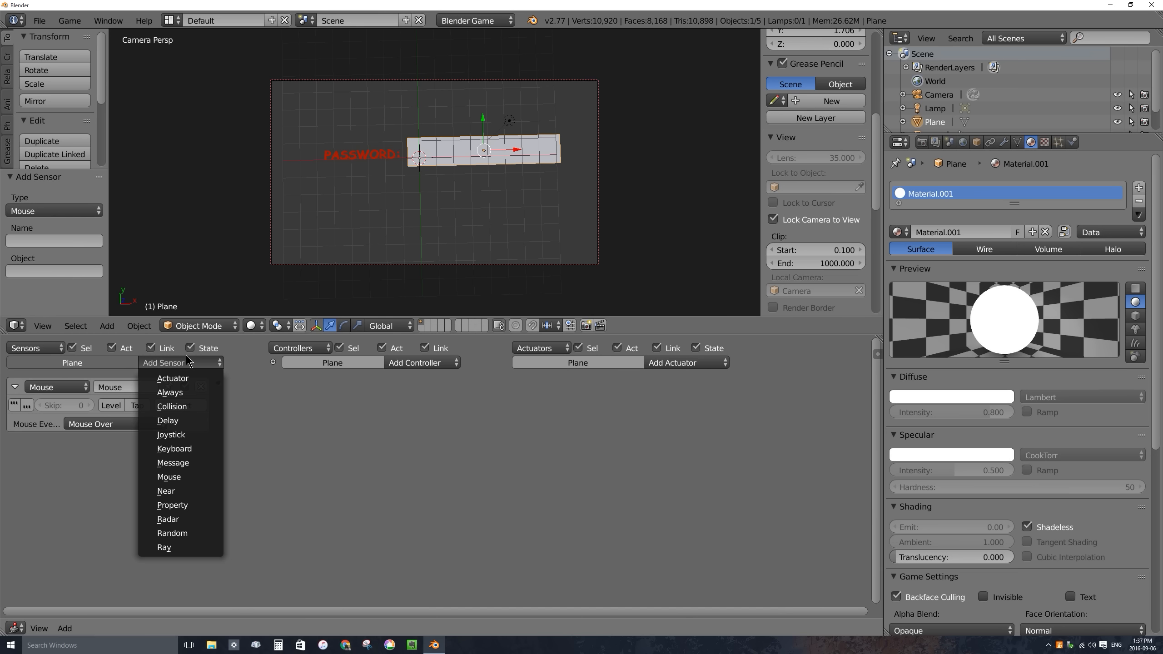
pyautogui.click(192, 478)
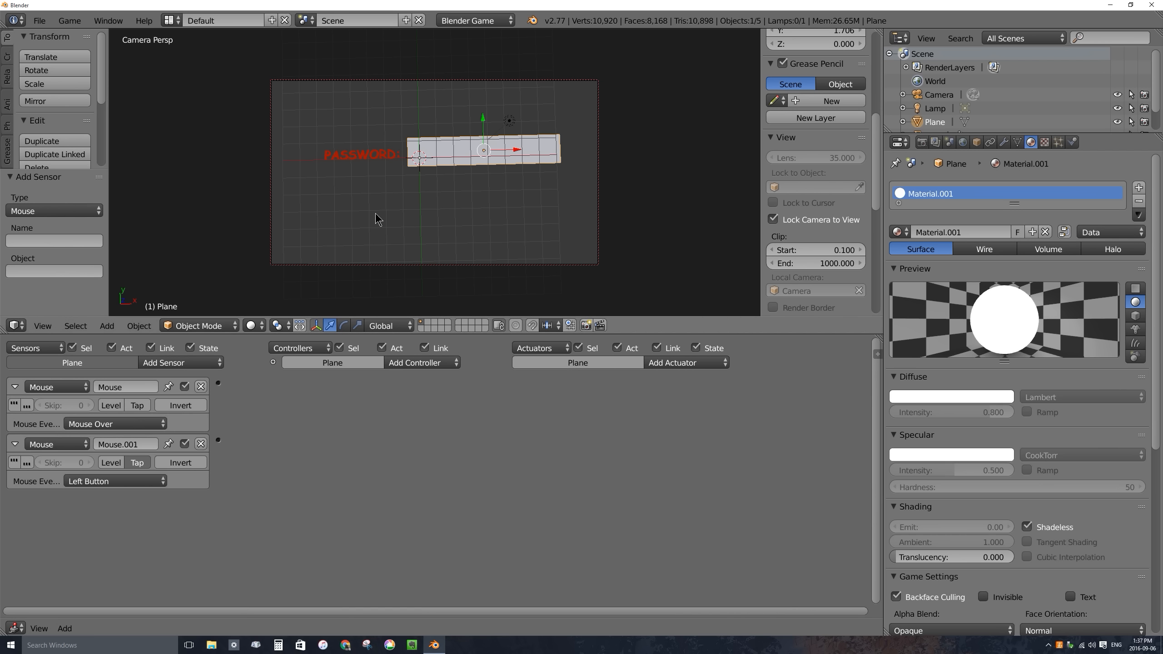
# Show the game properties and turn off the text object's textentry Boolean value.
pyautogui.rightClick(419, 161)
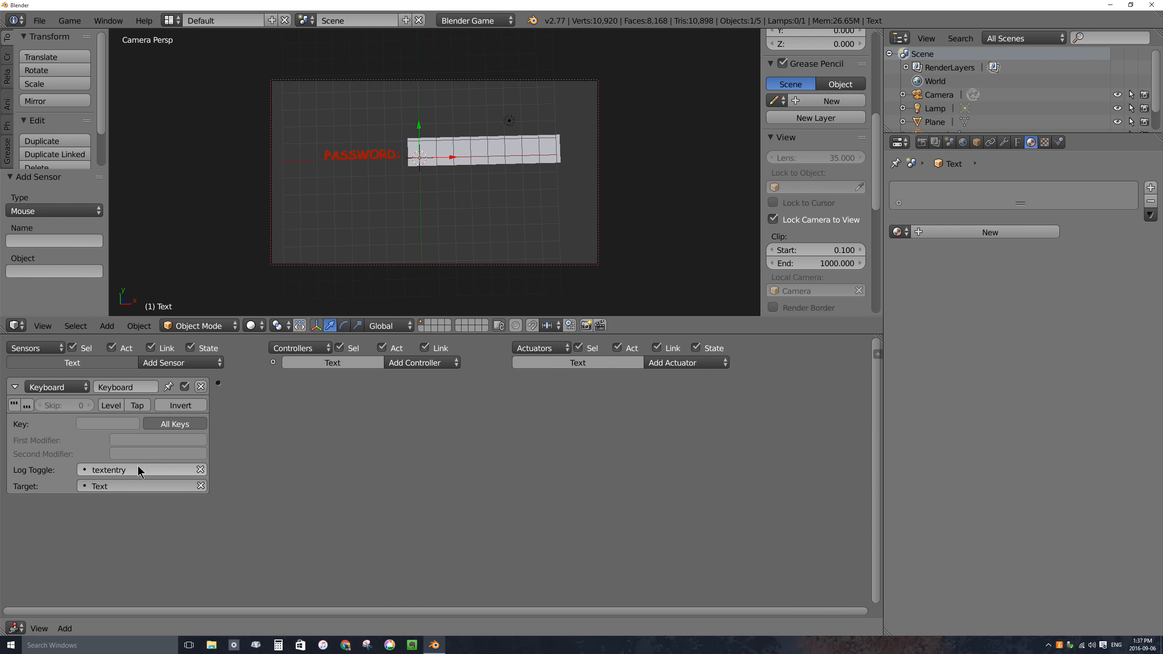
pyautogui.click(877, 353)
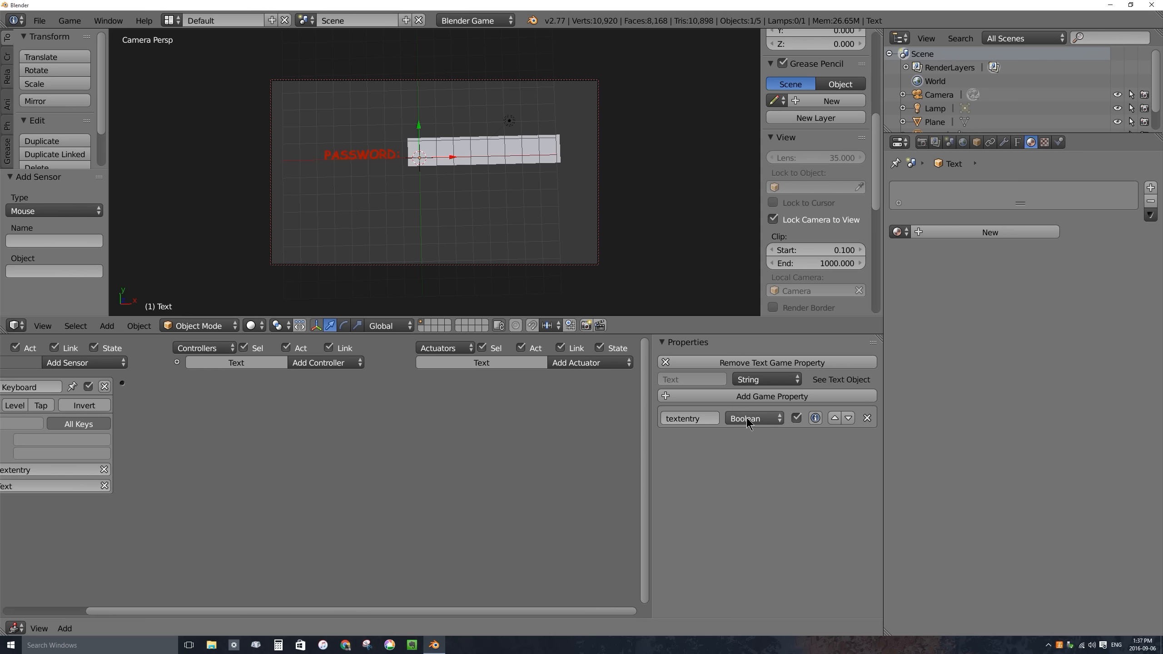
pyautogui.rightClick(485, 149)
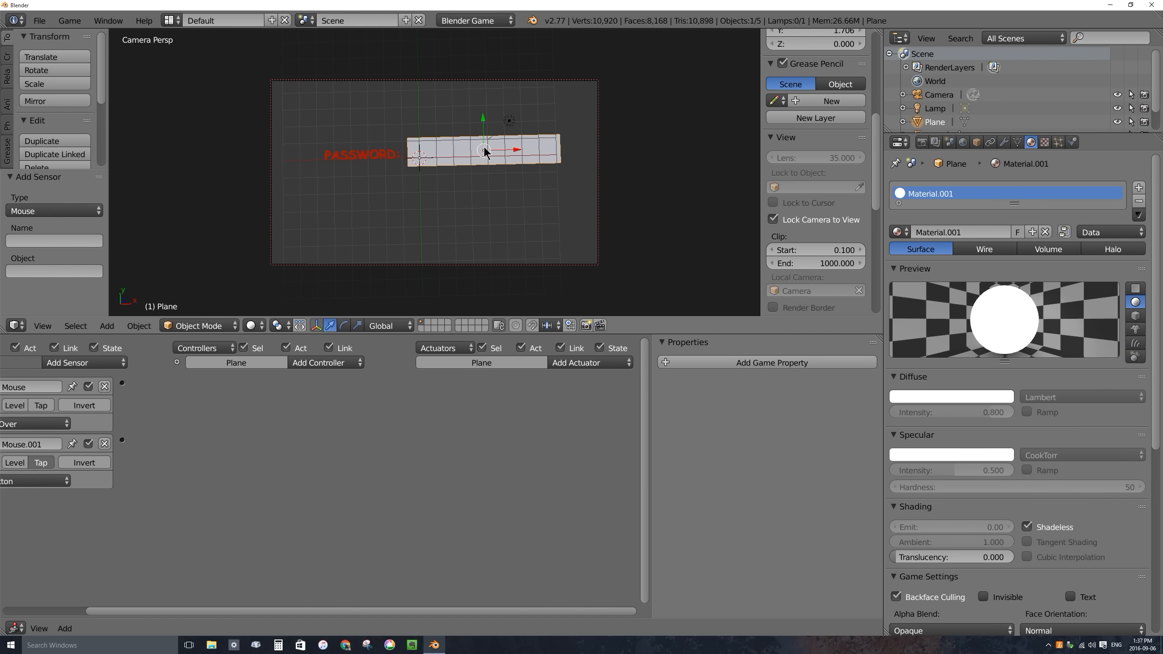
pyautogui.scroll(1, 195, 460)
pyautogui.moveTo(195, 460); pyautogui.dragTo(325, 459, button='middle')
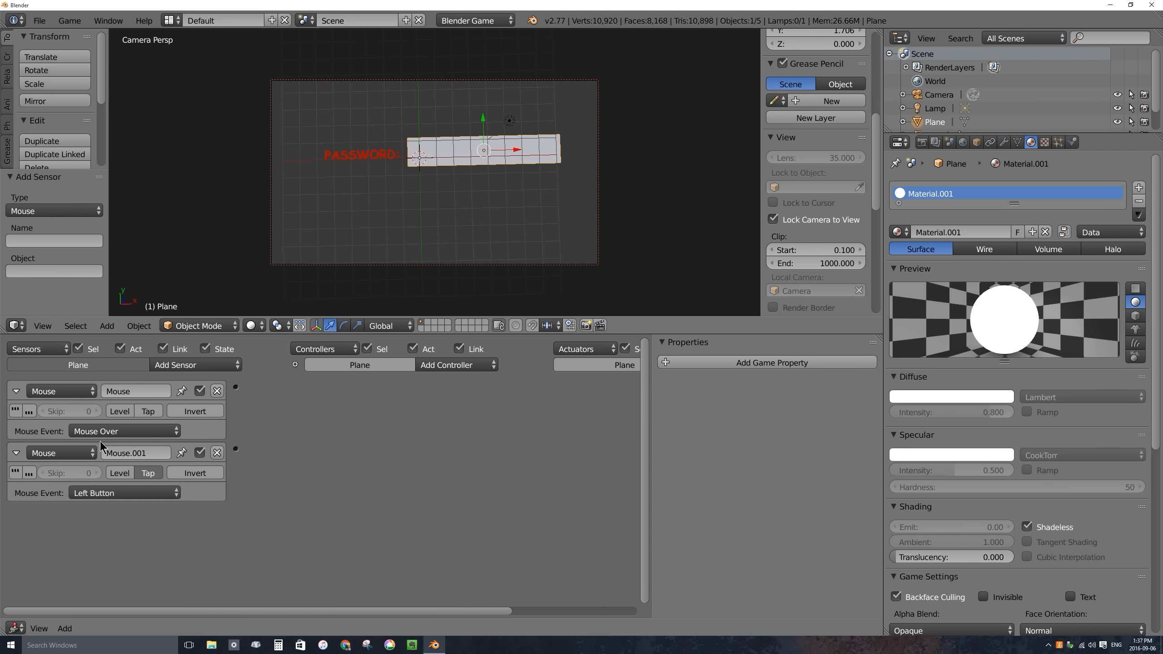
pyautogui.moveTo(462, 369); pyautogui.dragTo(407, 390, button='middle')
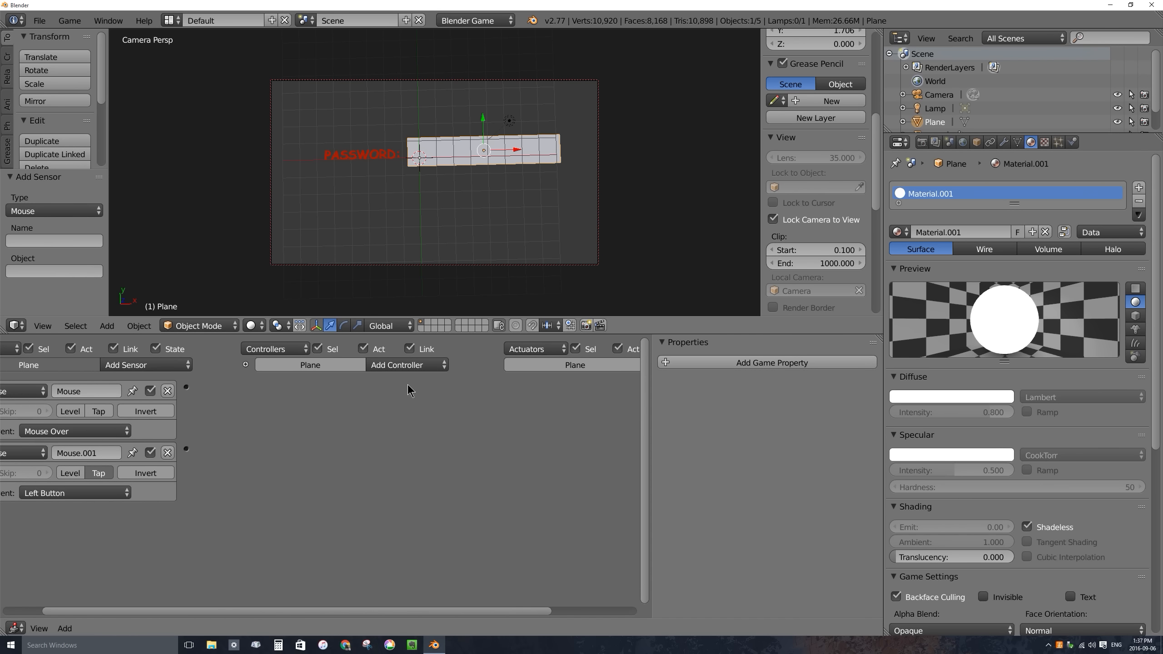
pyautogui.rightClick(418, 160)
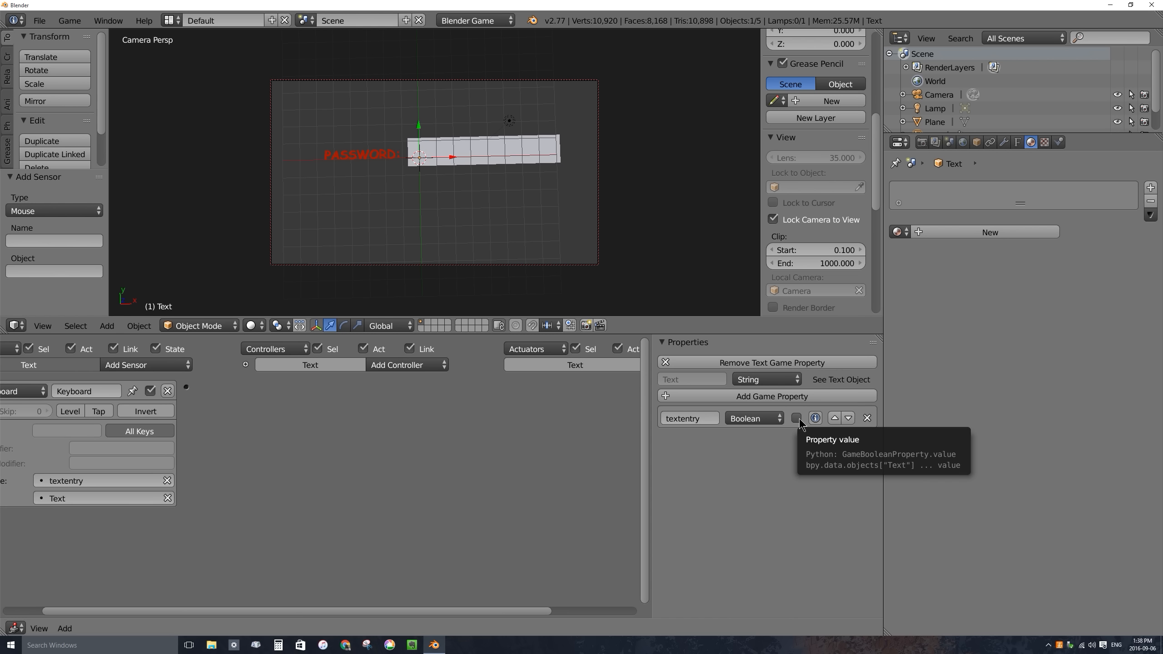
# Review the text object's textentry property and return to the white plane's Mouse sensors.
pyautogui.rightClick(460, 146)
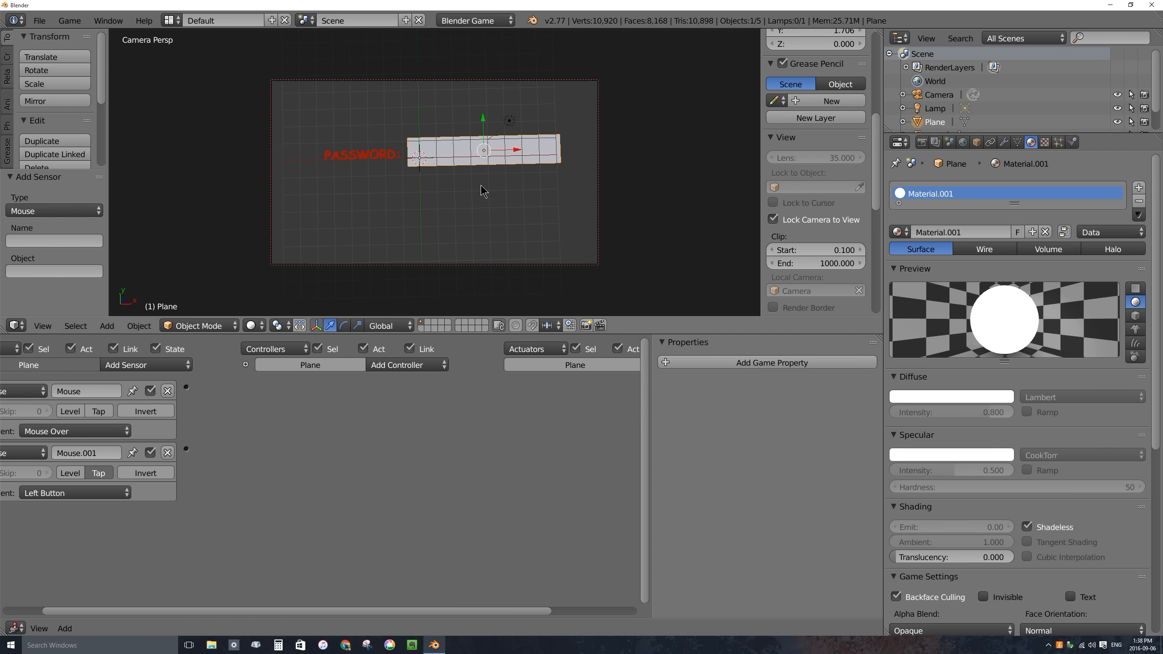
pyautogui.rightClick(420, 159)
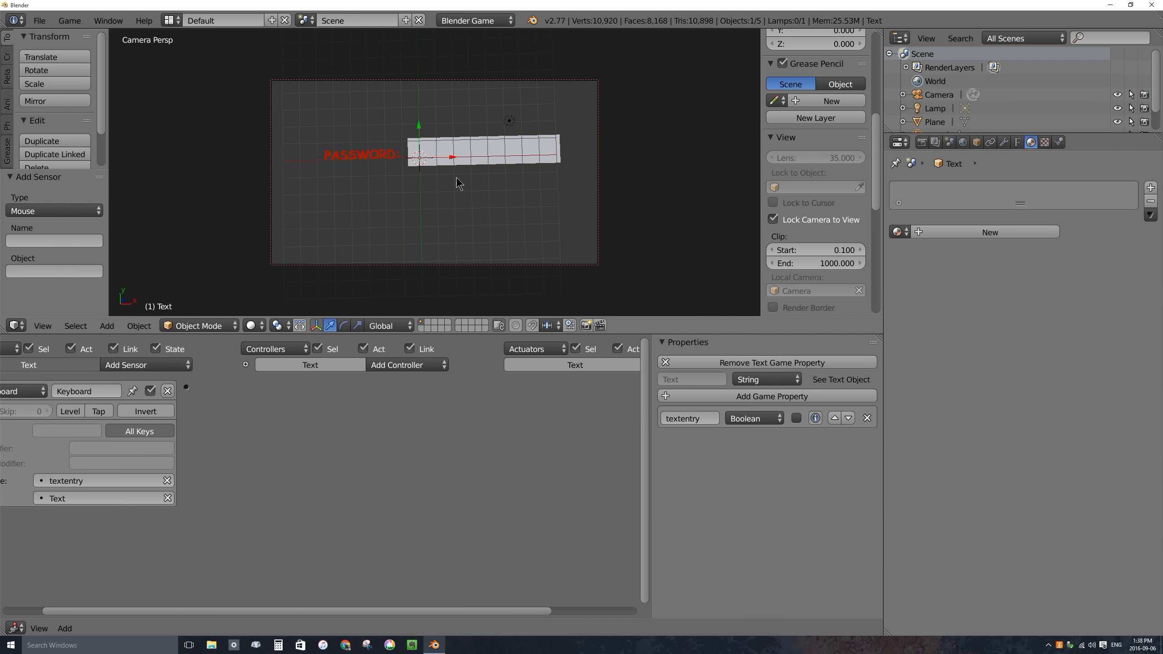
pyautogui.rightClick(490, 149)
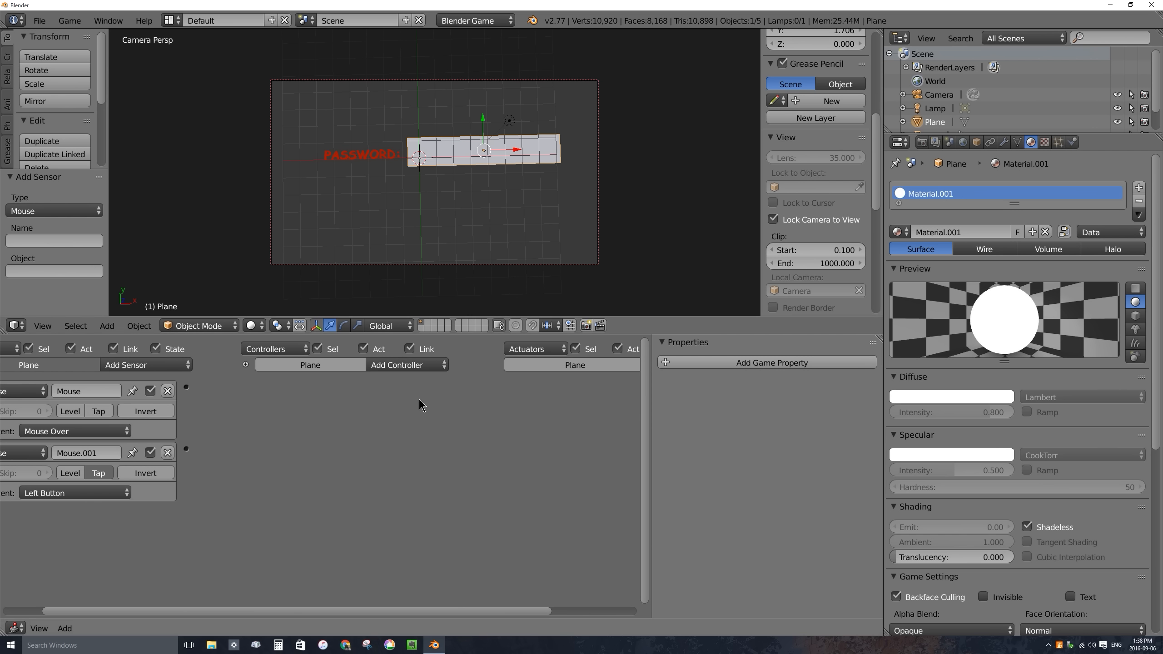
pyautogui.moveTo(419, 405); pyautogui.dragTo(584, 413, button='middle')
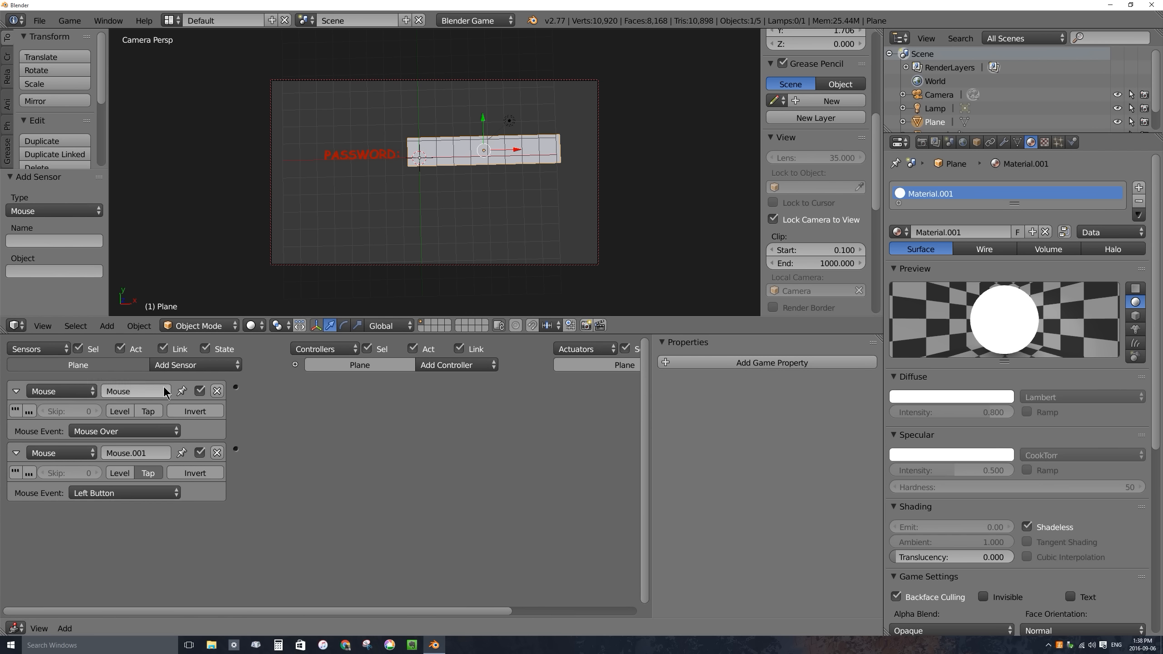
# Add a Message actuator to the white plane with the subject passenable.
pyautogui.moveTo(458, 445); pyautogui.dragTo(302, 446, button='middle')
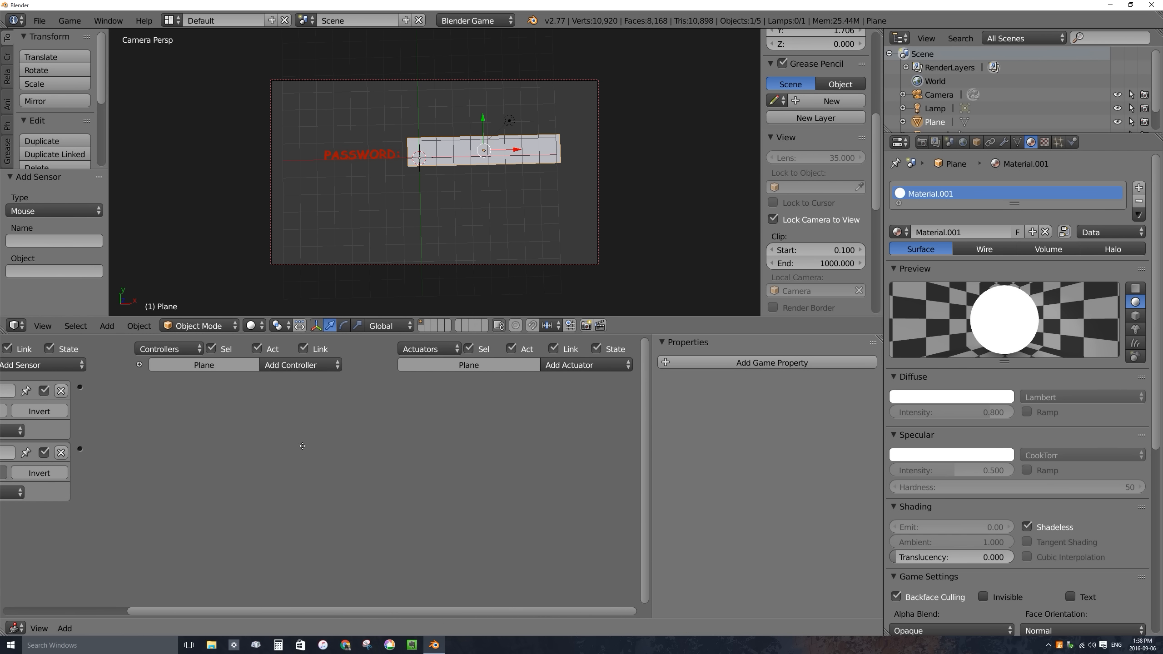
pyautogui.click(604, 366)
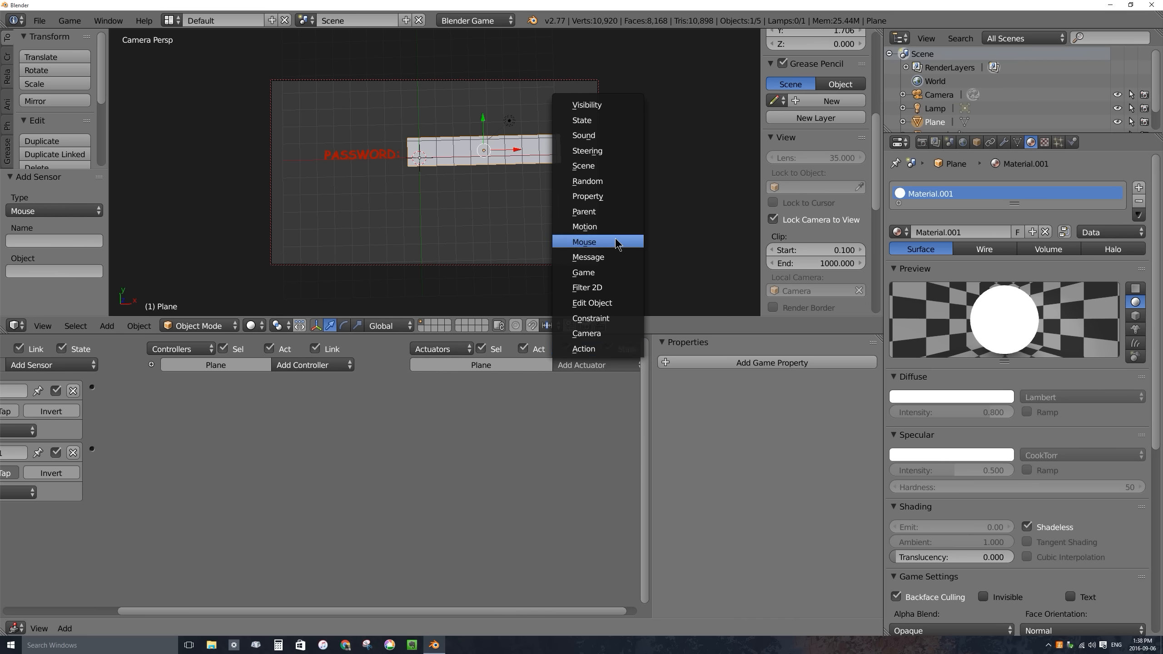
pyautogui.click(598, 259)
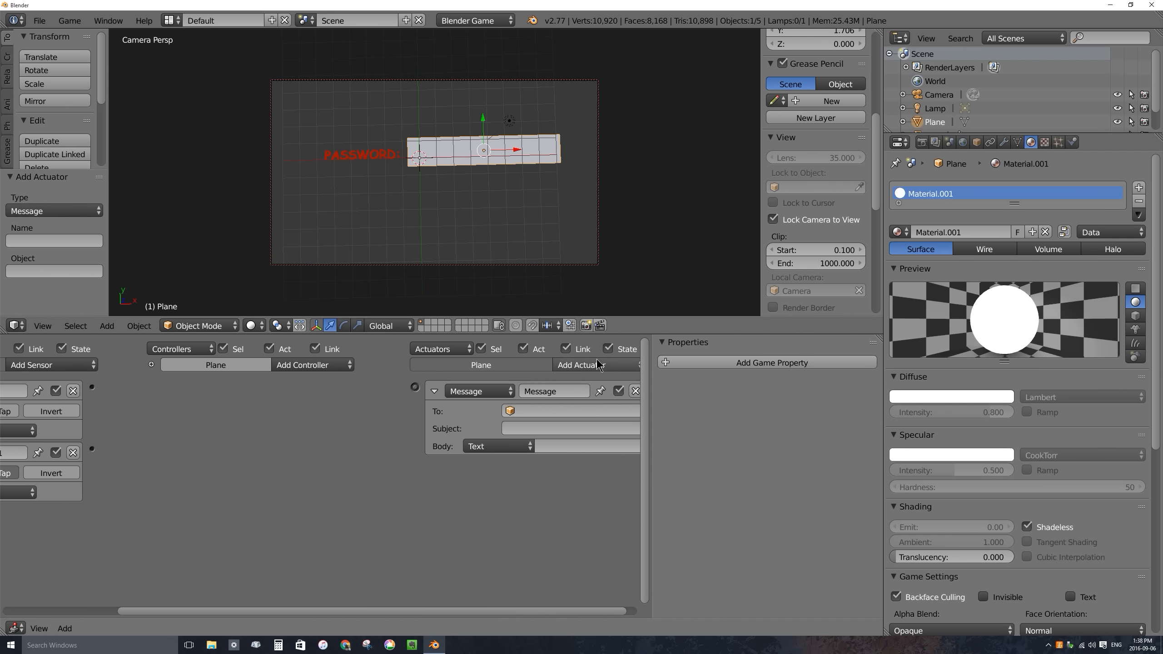
pyautogui.click(518, 427)
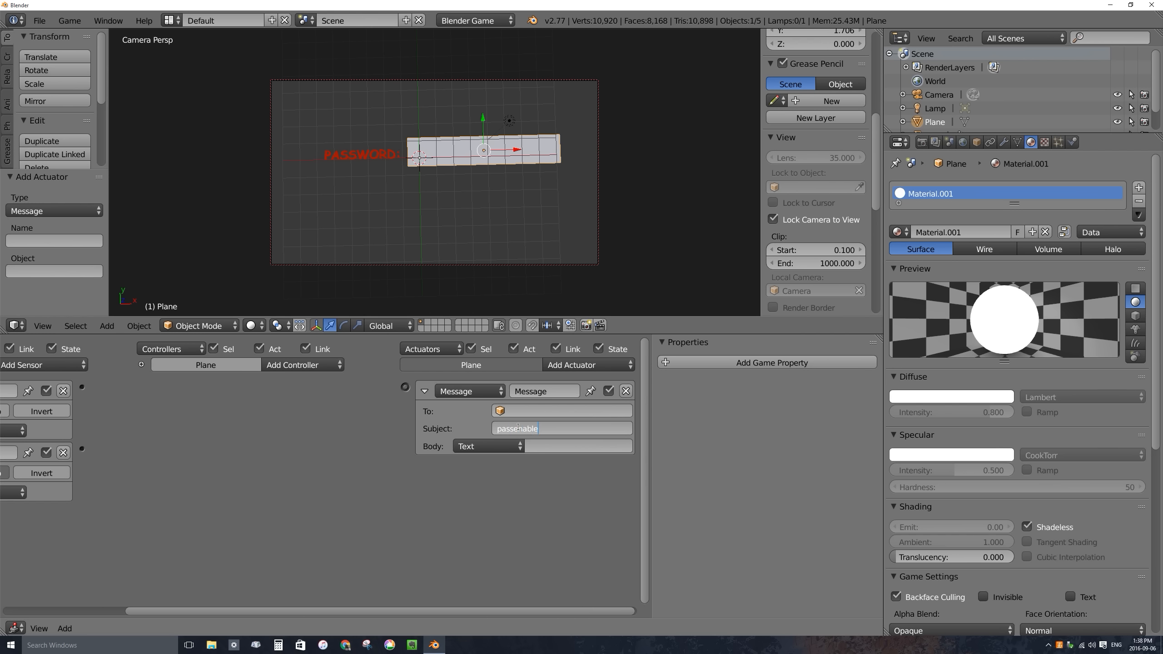
pyautogui.press('Return')
# Link both of the white plane's Mouse sensors through one And controller to the Message actuator.
pyautogui.moveTo(312, 428); pyautogui.dragTo(455, 431, button='middle')
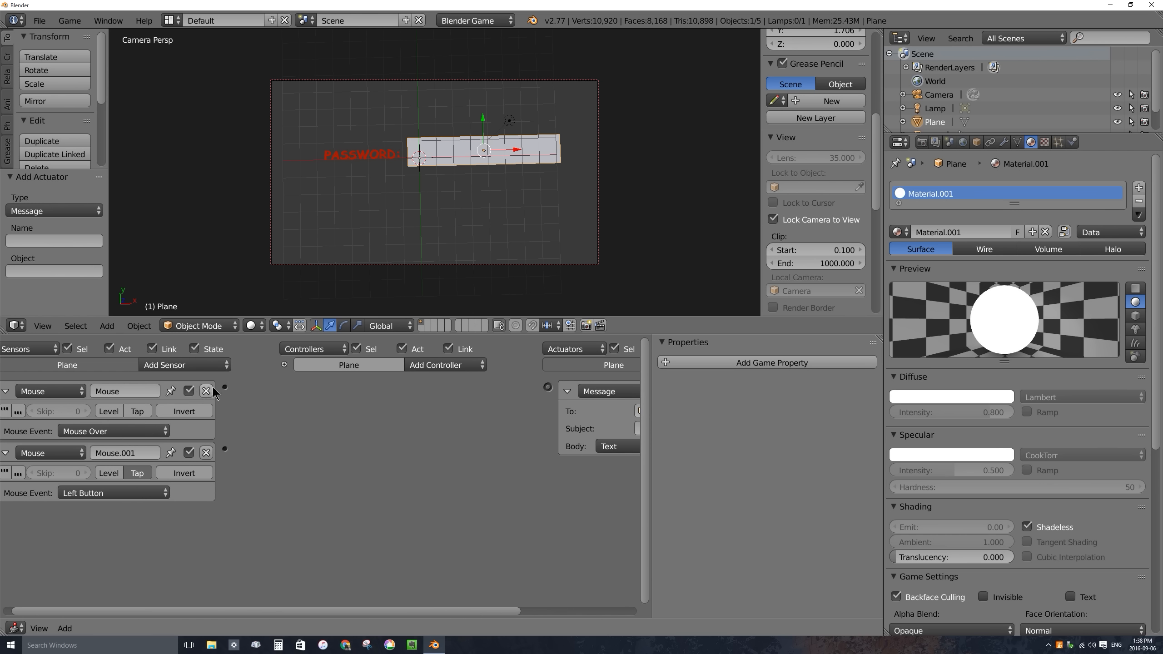
pyautogui.moveTo(225, 387); pyautogui.dragTo(547, 388)
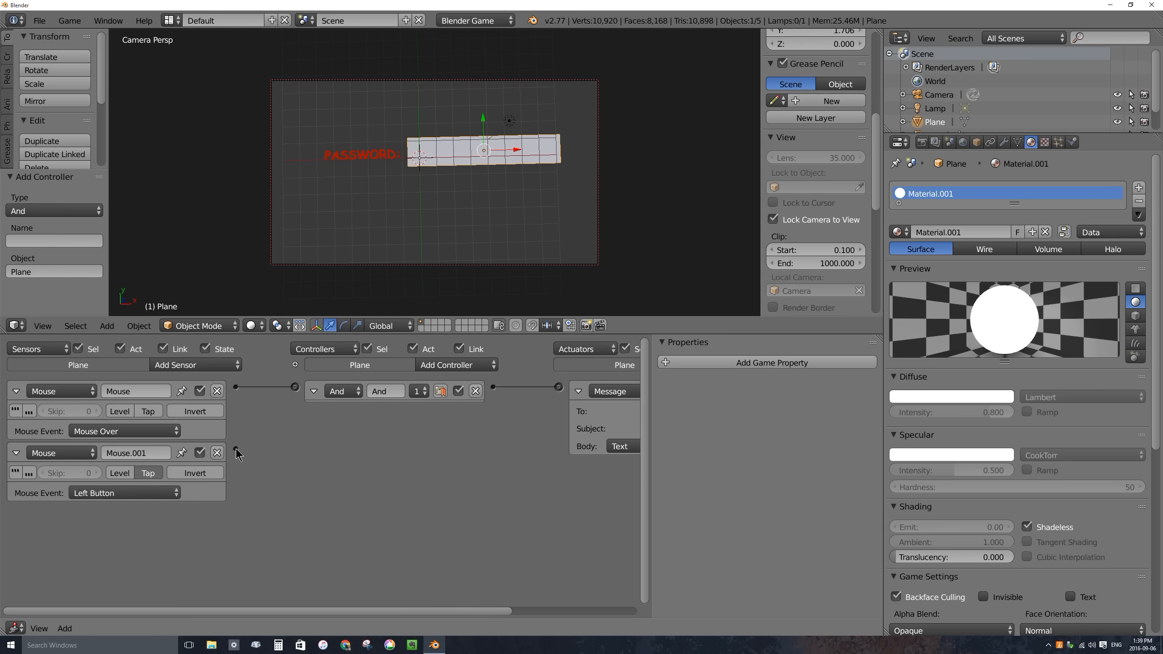
pyautogui.moveTo(236, 448); pyautogui.dragTo(298, 390)
pyautogui.keyDown('ctrl'); pyautogui.hscroll(4, 572, 418); pyautogui.keyUp('ctrl')
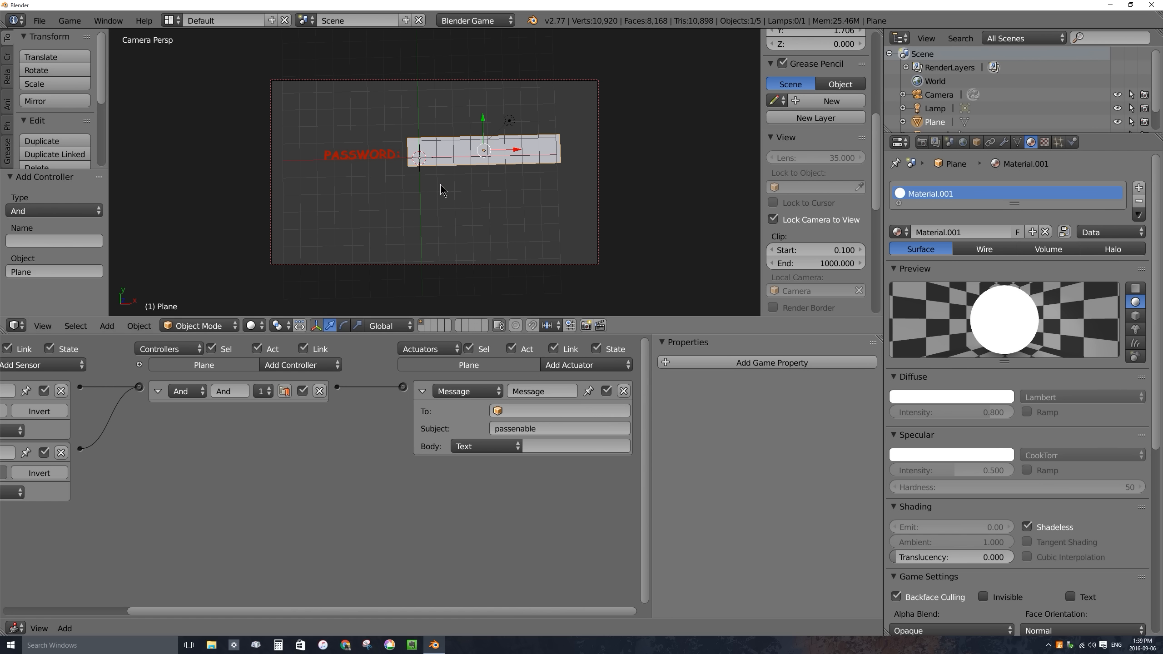
# Add a Message sensor with the subject passenable to the text entry object.
pyautogui.rightClick(420, 162)
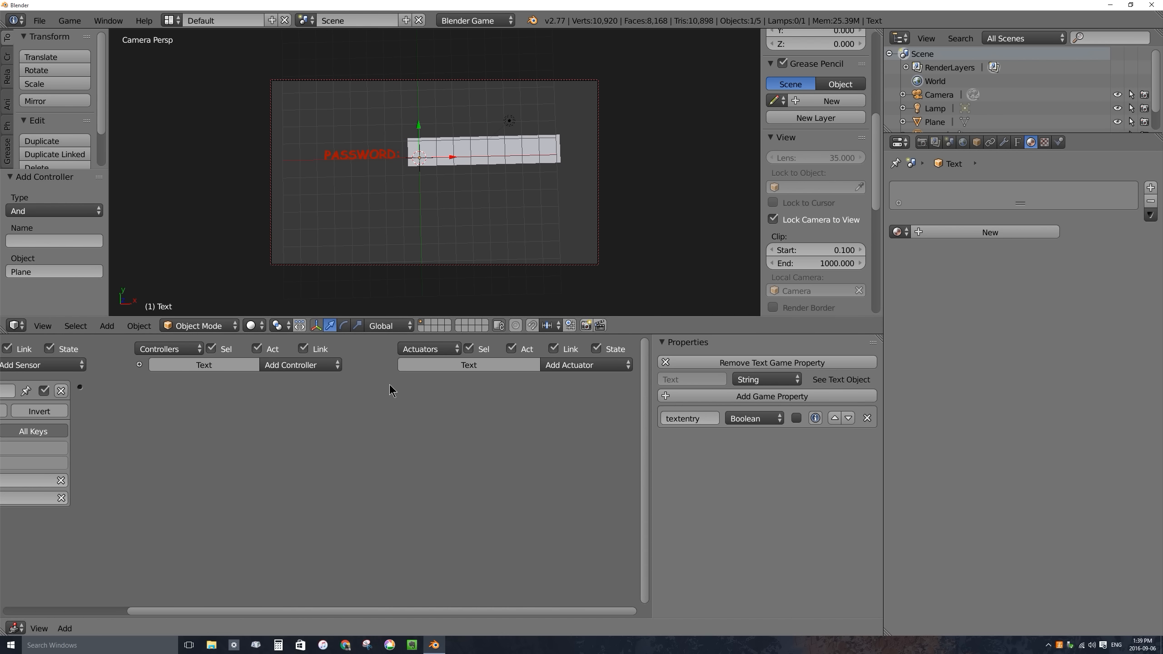
pyautogui.moveTo(382, 389); pyautogui.dragTo(530, 383, button='middle')
pyautogui.click(207, 366)
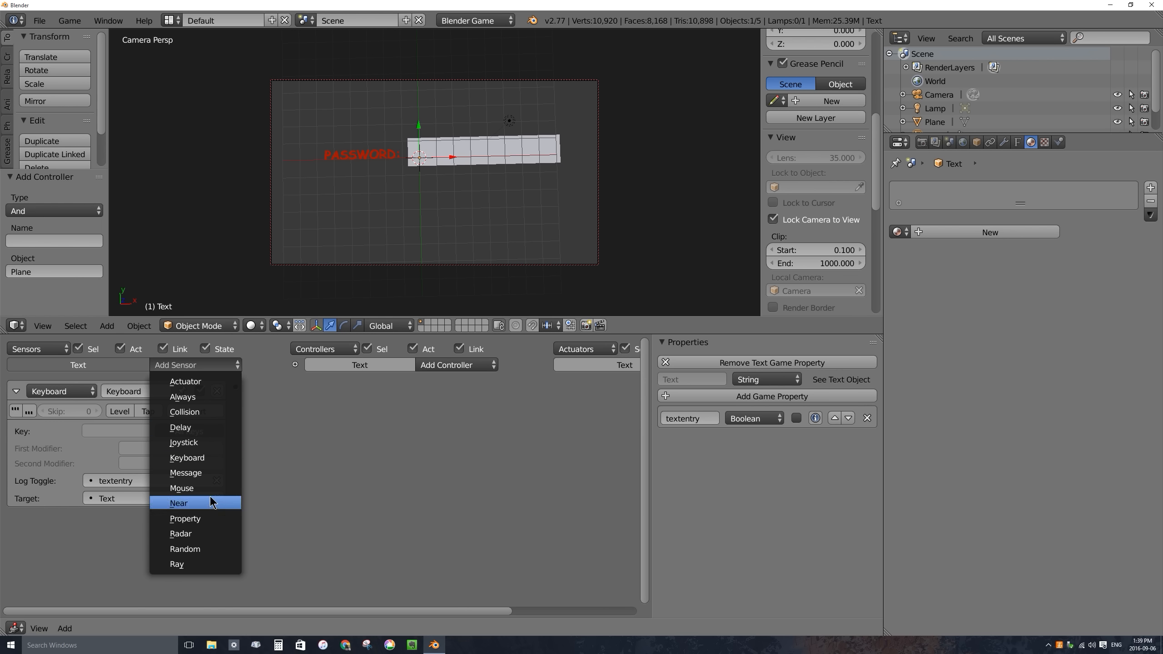
pyautogui.click(206, 473)
pyautogui.click(129, 559)
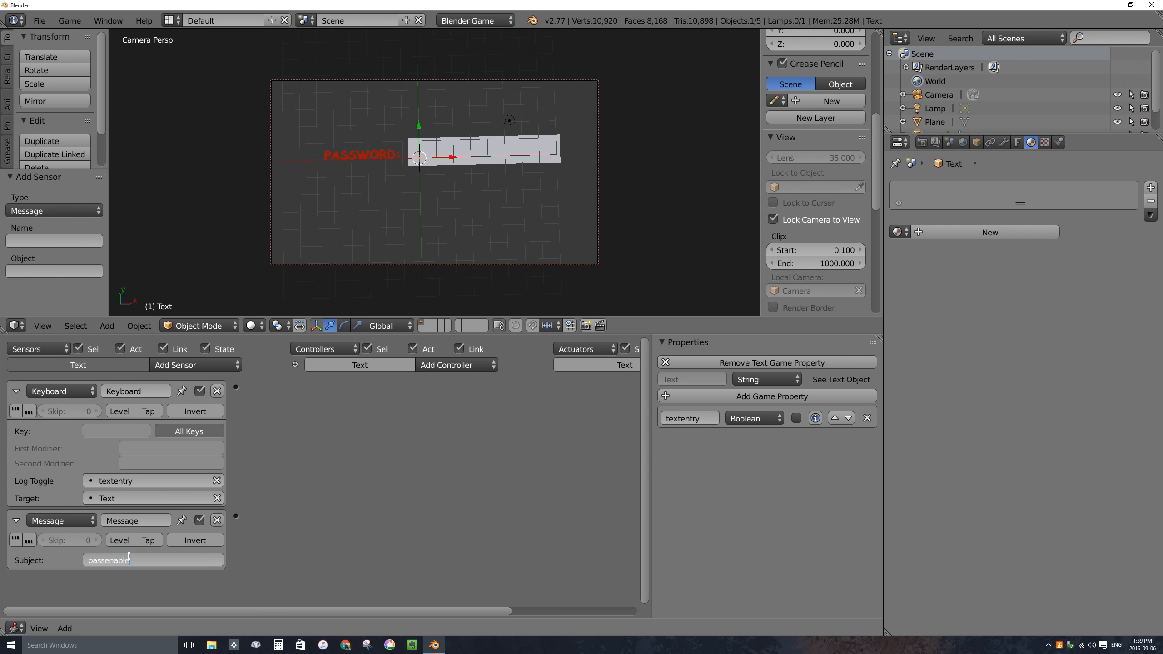
pyautogui.press('Return')
# Add a Property actuator to the text entry object that assigns the value true to textentry.
pyautogui.moveTo(510, 436); pyautogui.dragTo(337, 441, button='middle')
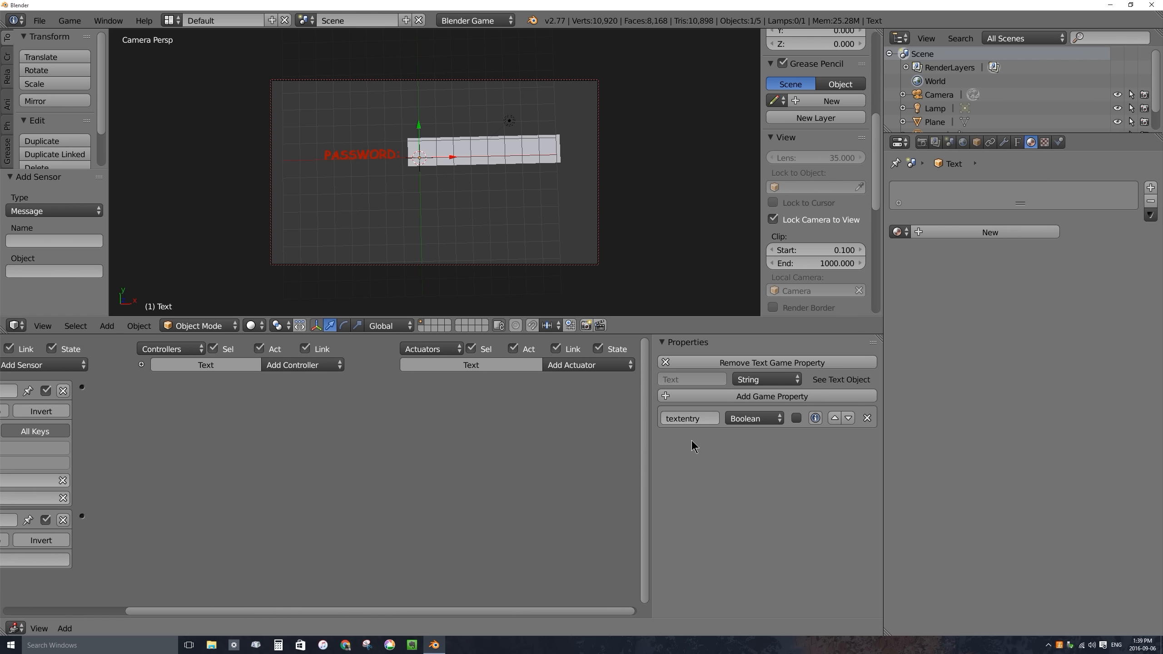
pyautogui.click(592, 366)
pyautogui.click(590, 212)
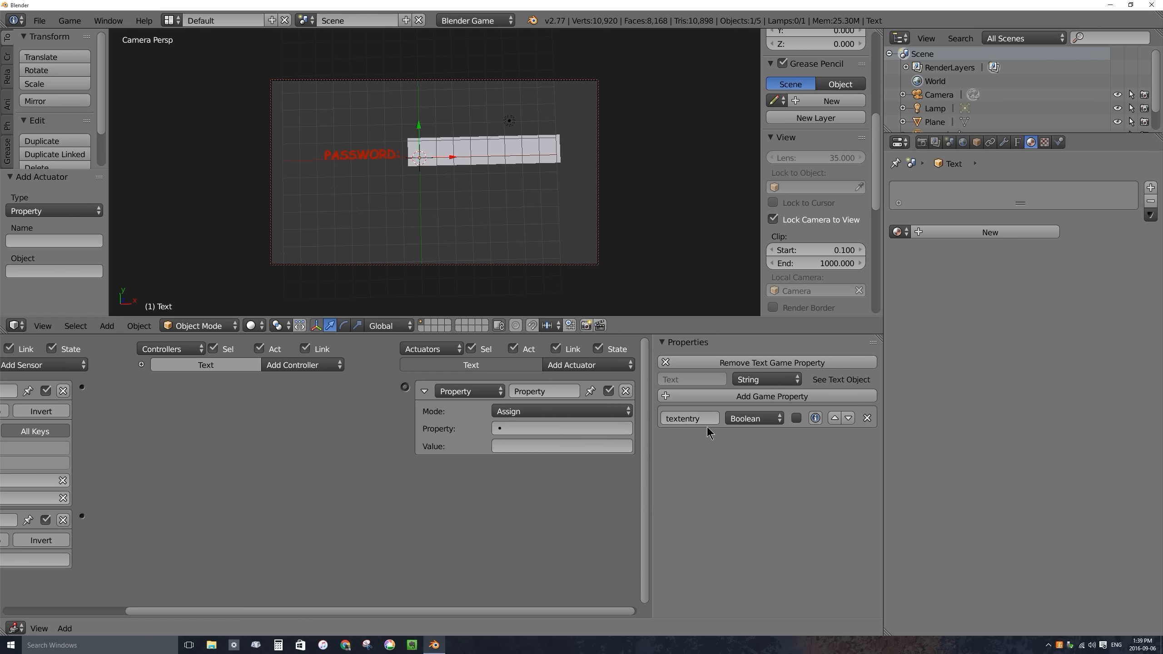
pyautogui.click(525, 428)
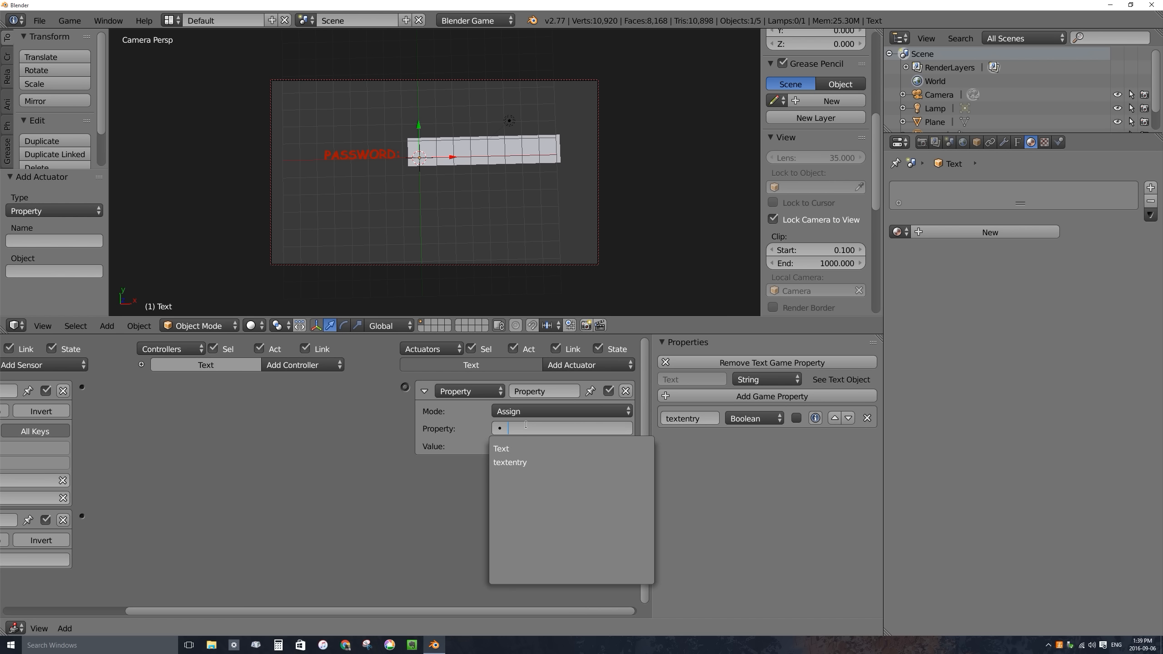
pyautogui.click(504, 462)
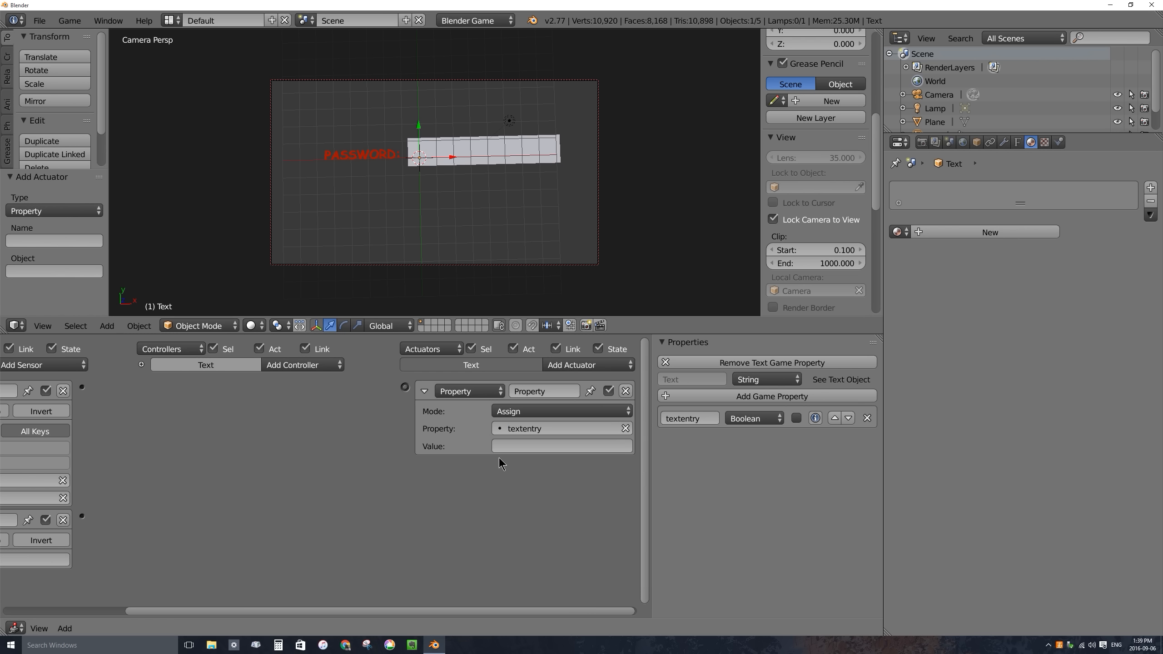
pyautogui.click(509, 446)
pyautogui.write('true')
pyautogui.press('Return')
# Connect the text object's Message sensor to its Property actuator through an And controller and widen the logic editor area.
pyautogui.moveTo(225, 533); pyautogui.dragTo(359, 513, button='middle')
pyautogui.moveTo(210, 516); pyautogui.dragTo(531, 387)
pyautogui.moveTo(650, 412); pyautogui.dragTo(790, 412)
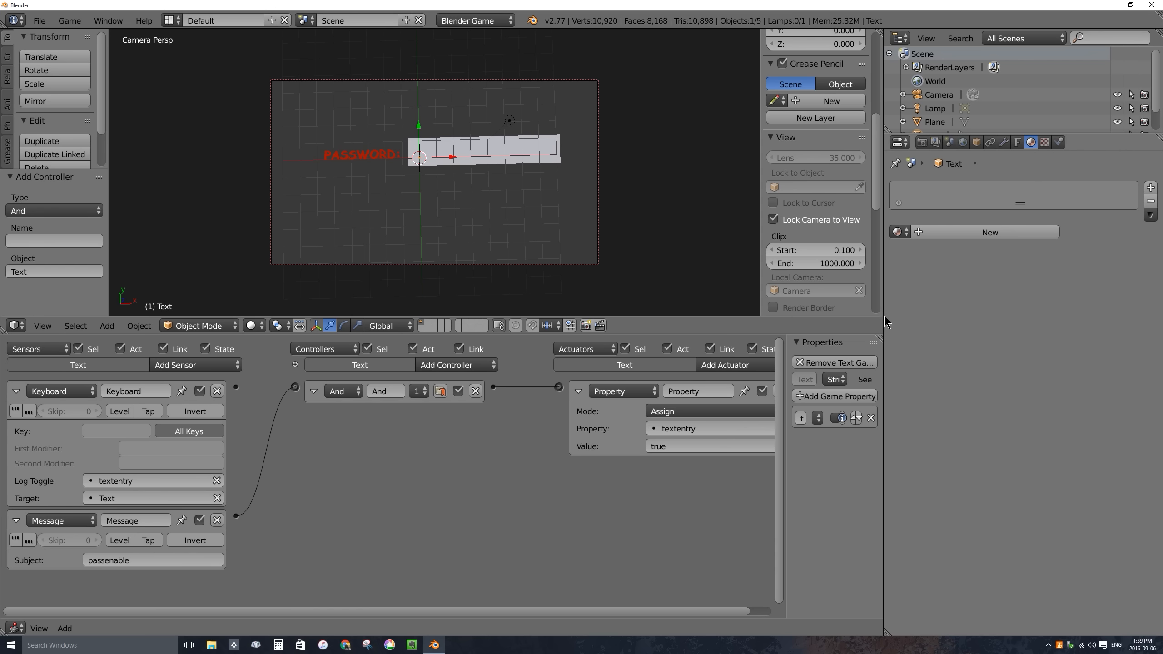
pyautogui.moveTo(884, 316); pyautogui.dragTo(970, 316)
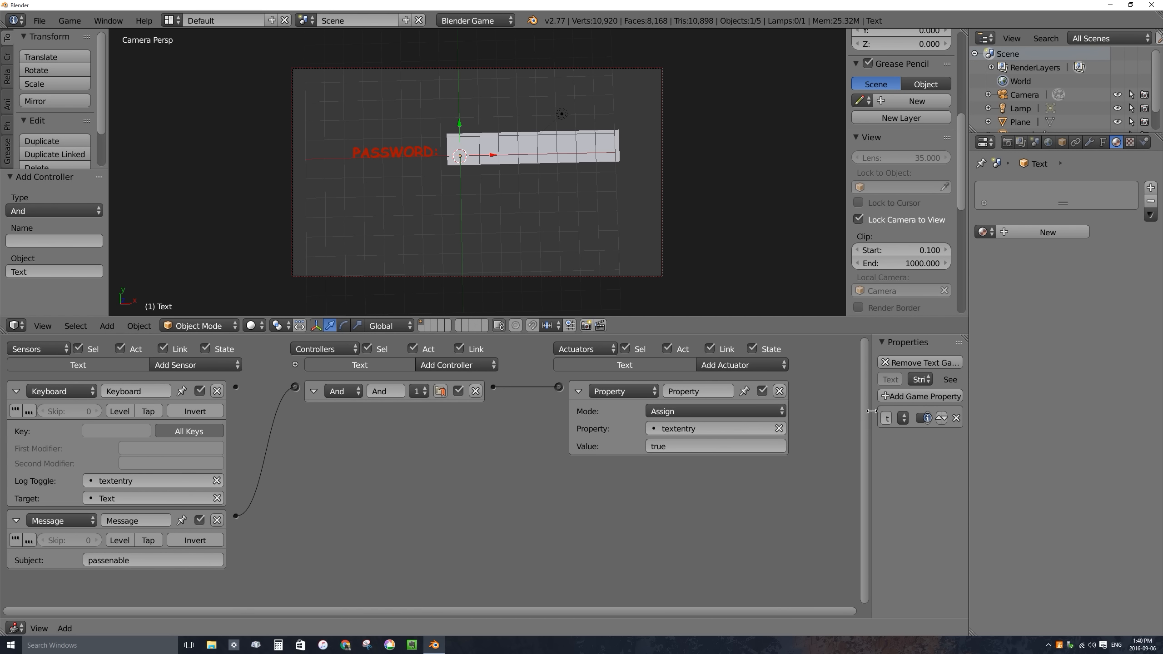
pyautogui.moveTo(872, 411); pyautogui.dragTo(745, 411)
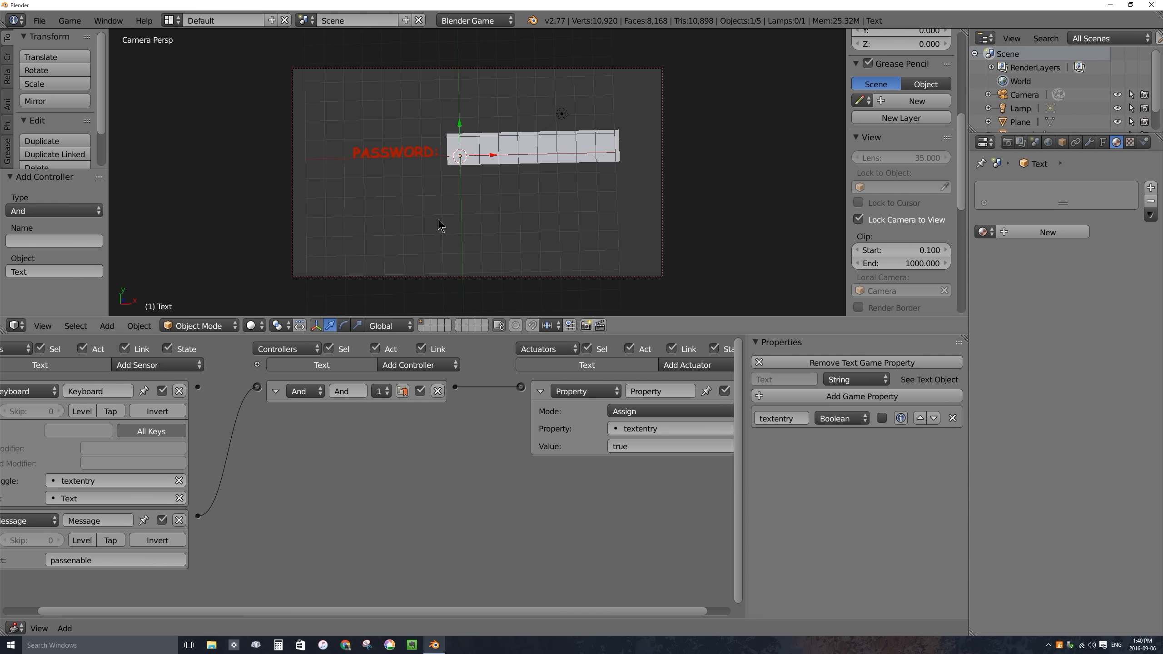
# Run the game, activate the white field, enter a test password beside the PASSWORD: label, and stop the game.
pyautogui.press('p')
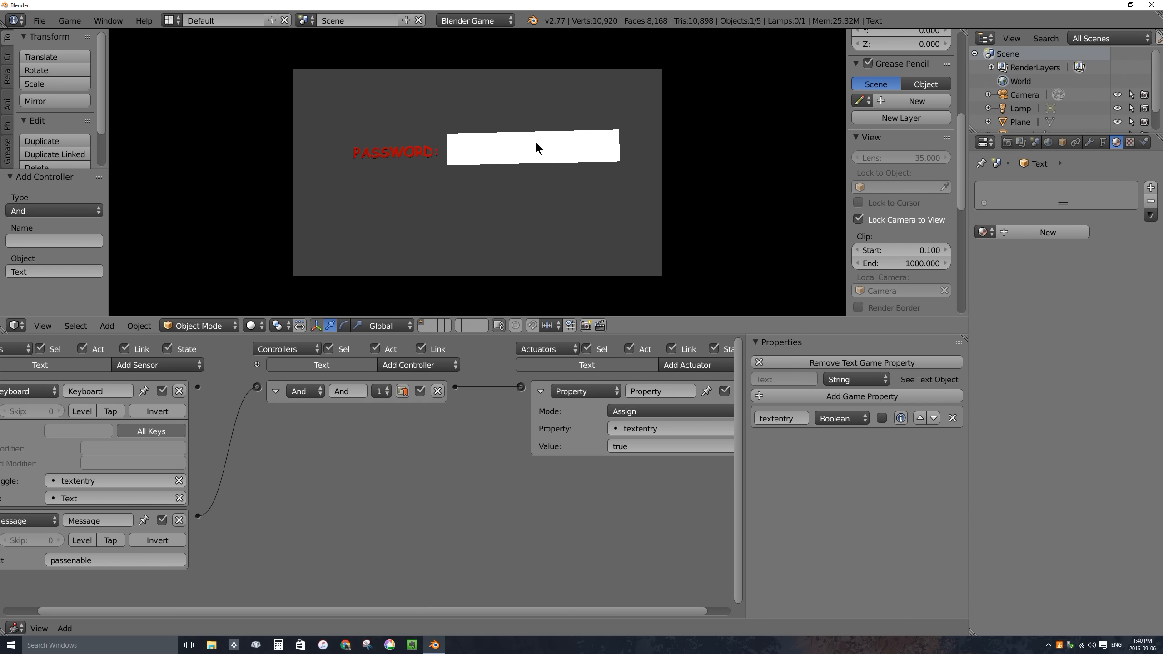
pyautogui.write('hkgdghkhdgjdghjdg')
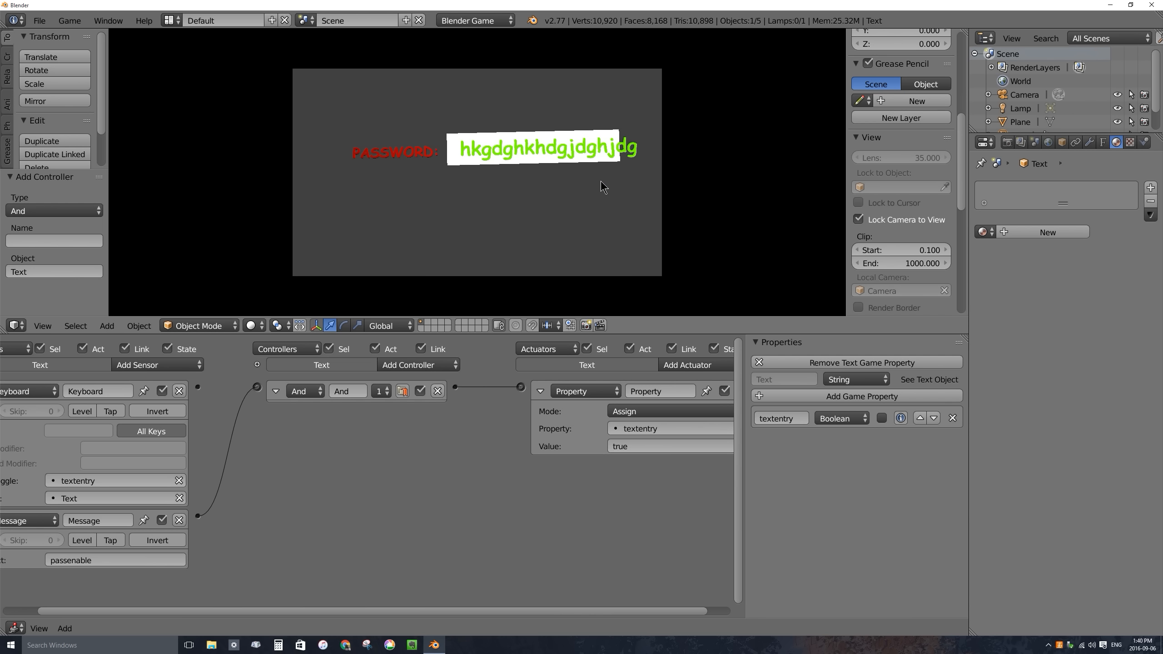
pyautogui.press('Escape')
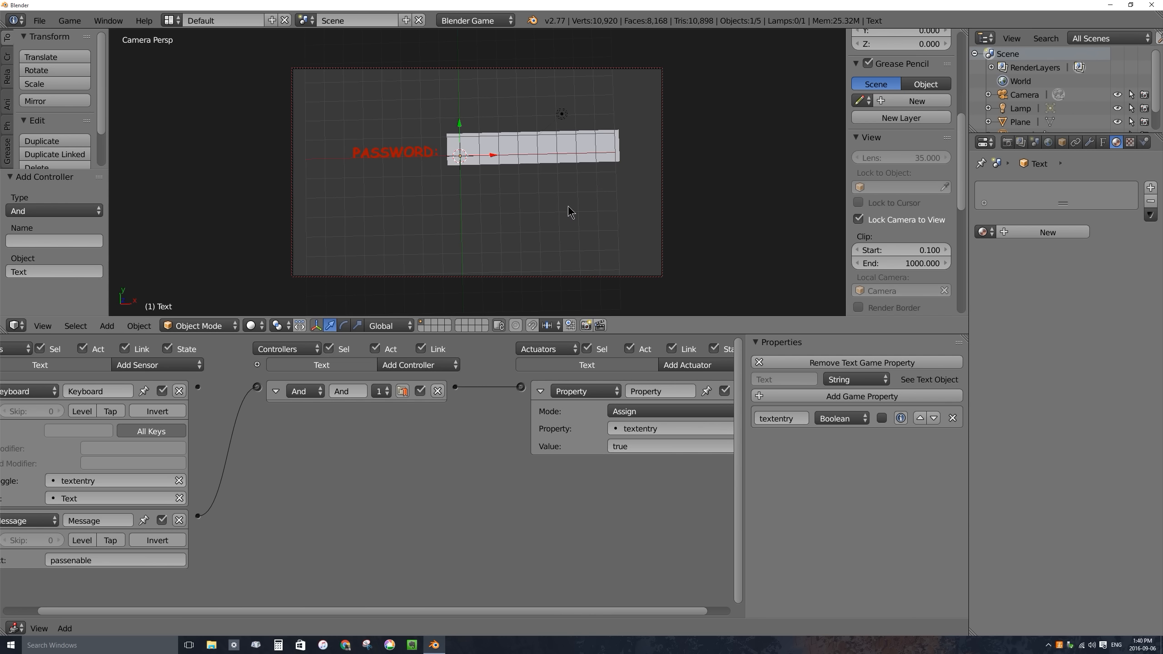
# Shift the camera framing to make room beside the white field and add a new mesh plane there.
pyautogui.moveTo(595, 191)
pyautogui.keyDown('shift'); pyautogui.mouseDown(button='middle')
pyautogui.moveTo(507, 193)
pyautogui.moveTo(579, 204)
pyautogui.mouseUp(button='middle'); pyautogui.keyUp('shift')
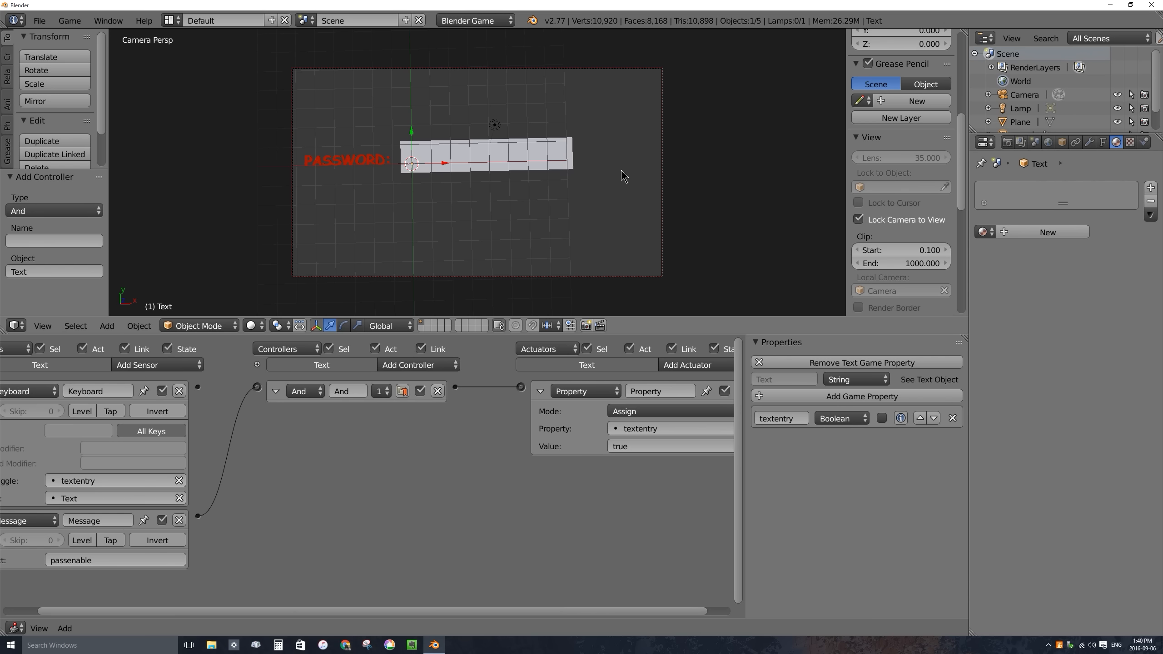
pyautogui.click(615, 148)
pyautogui.hotkey('shift', 'a')
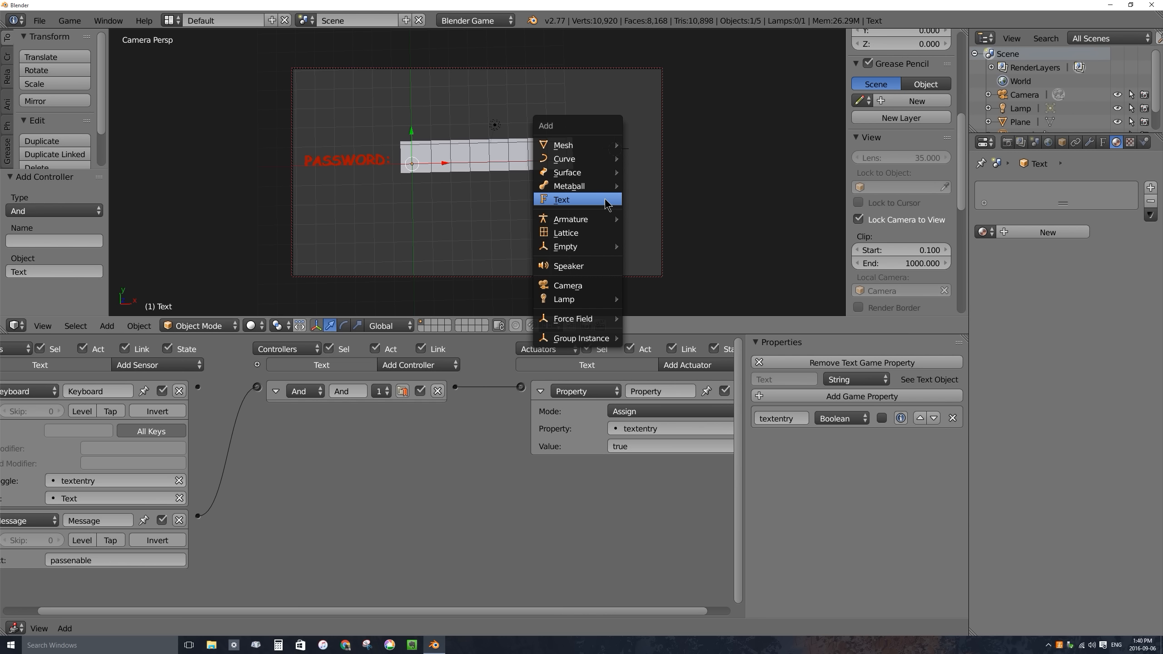
pyautogui.moveTo(586, 149)
pyautogui.click(658, 148)
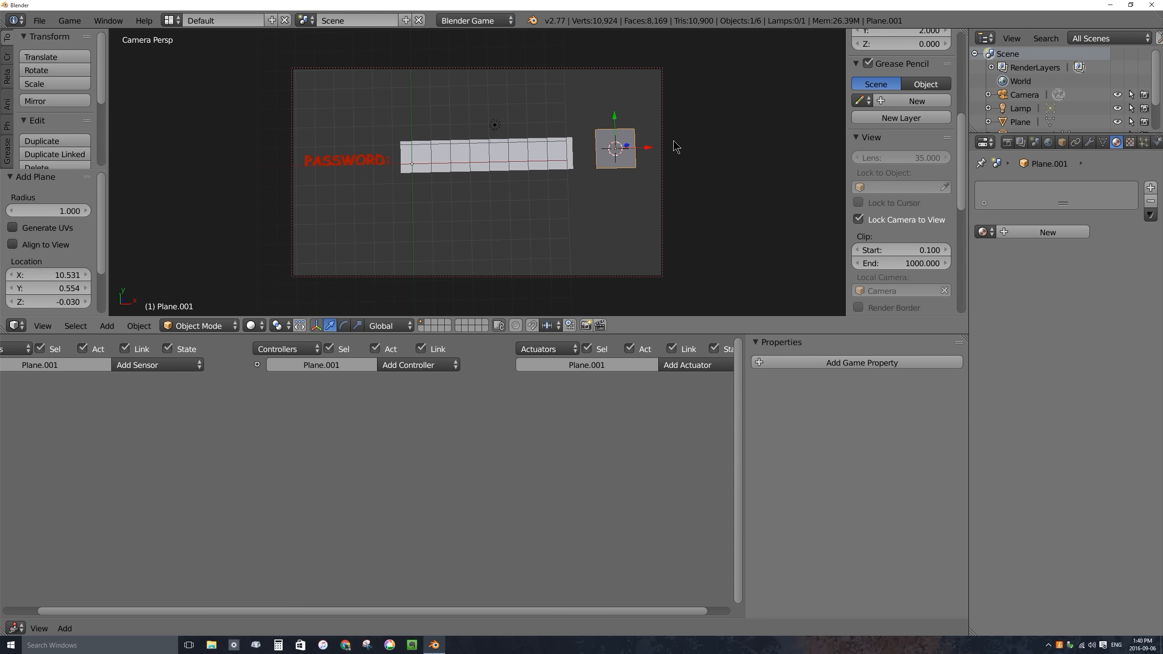
# Shrink the new plane to about 1.47 units along Y and move it about -0.26 along Y to align with the field.
pyautogui.press('s')
pyautogui.press('y')
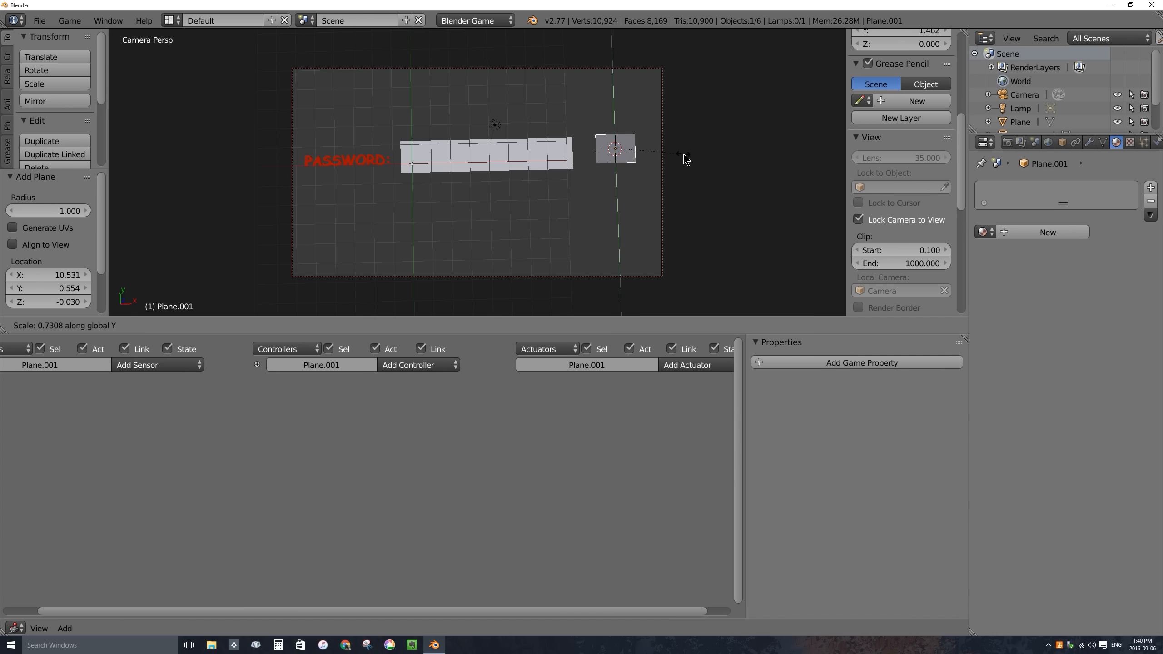
pyautogui.click(684, 154)
pyautogui.moveTo(614, 123); pyautogui.dragTo(619, 129)
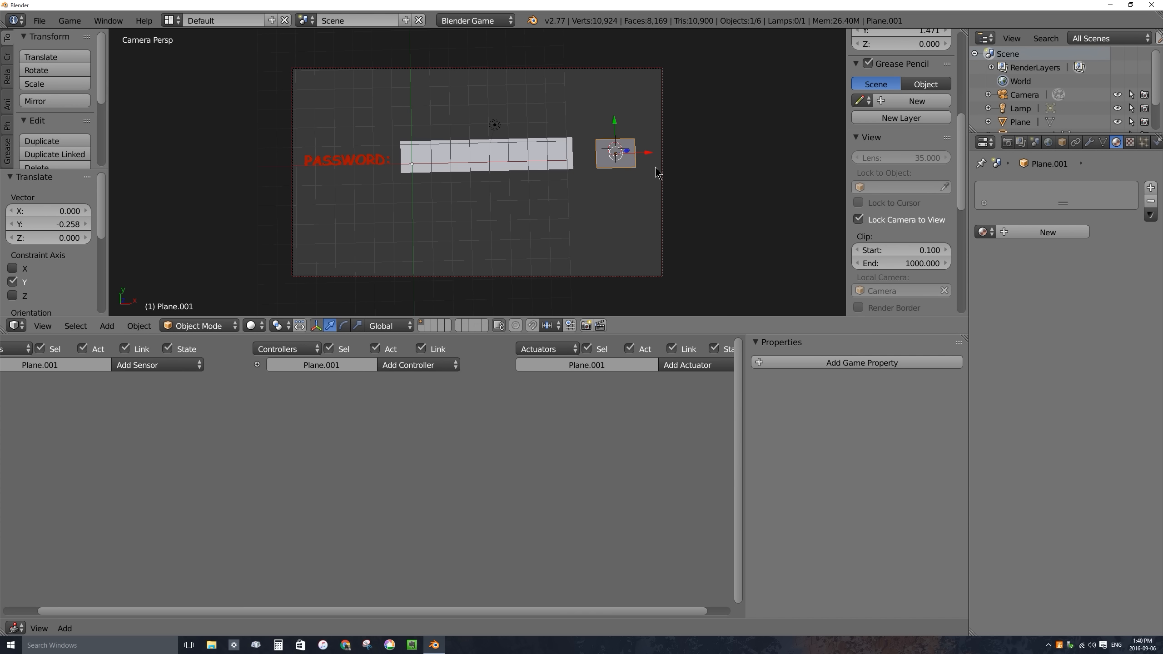
# Stretch the new plane by about 1.64 along X, enlarge it overall by about 1.15, and shift it about 0.23 along X.
pyautogui.press('s')
pyautogui.press('x')
pyautogui.click(687, 173)
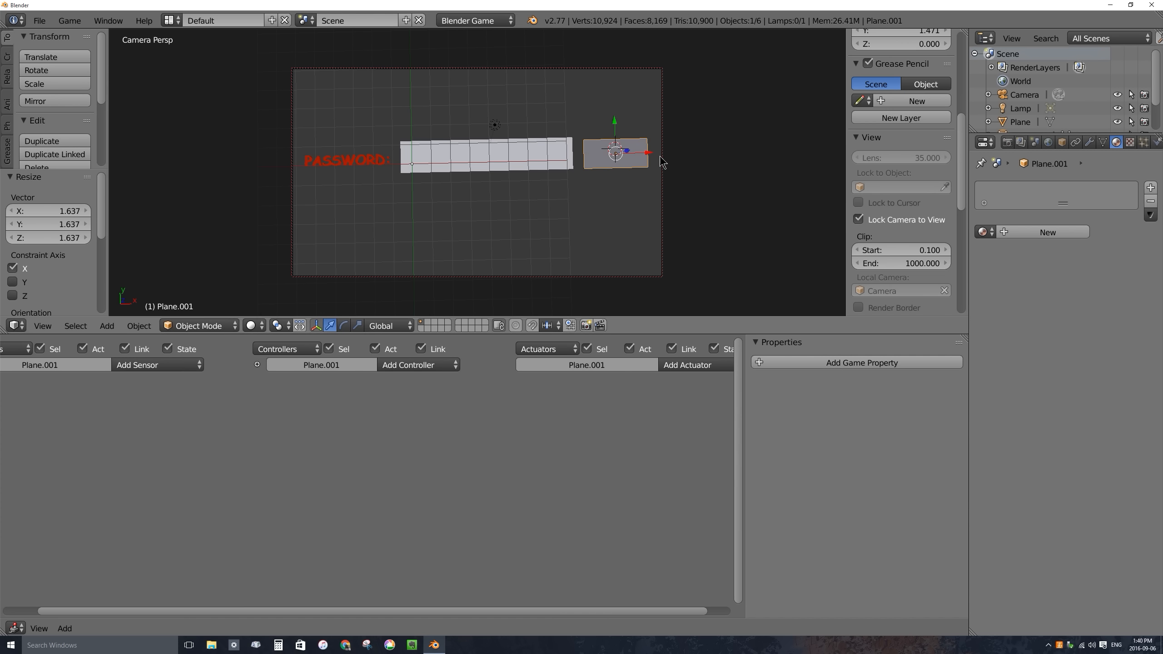
pyautogui.press('s')
pyautogui.click(715, 171)
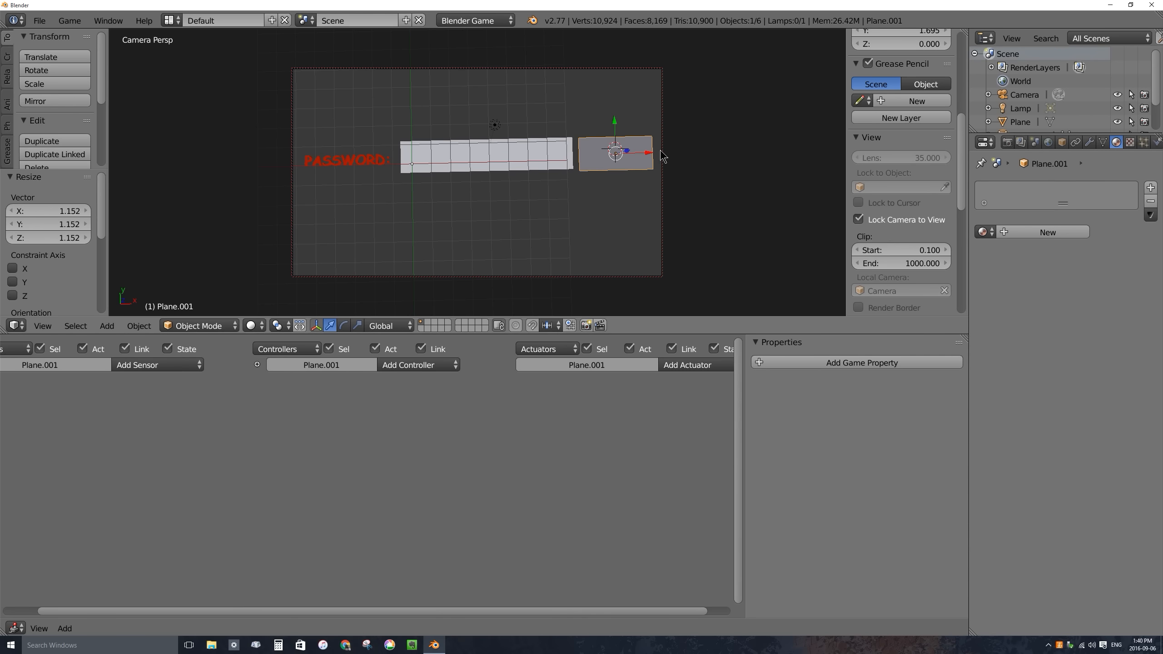
pyautogui.moveTo(663, 156); pyautogui.dragTo(666, 194)
# Add a text object on the new plane and raise it about 0.12 along Z above the surface.
pyautogui.hotkey('shift', 'a')
pyautogui.moveTo(646, 193)
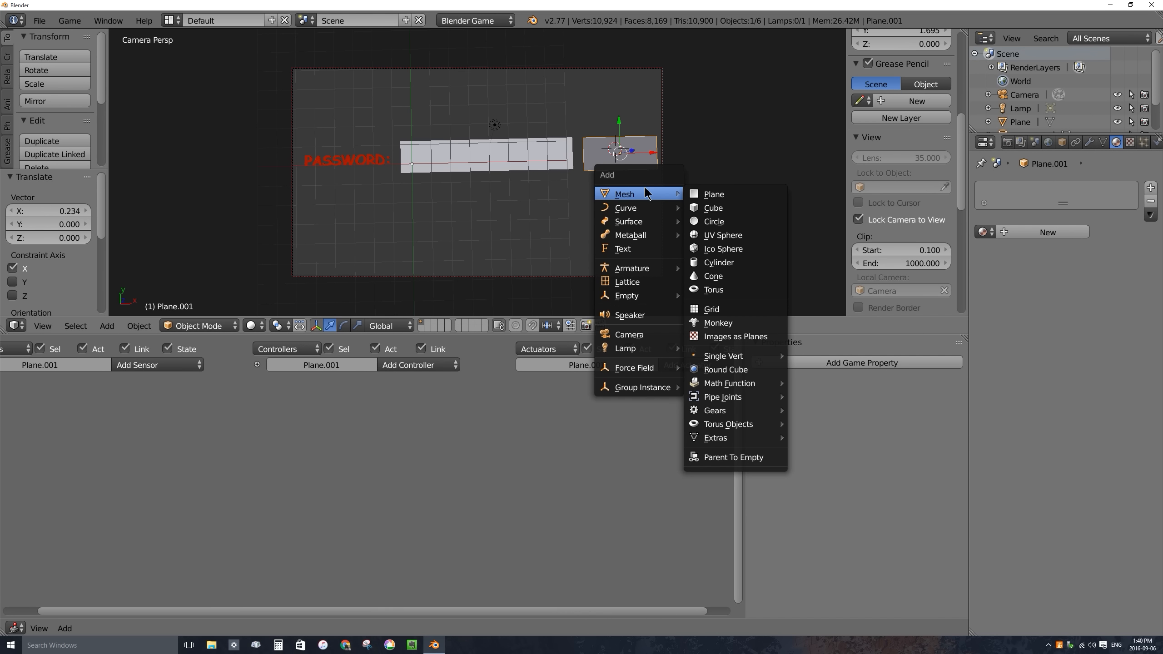
pyautogui.click(649, 250)
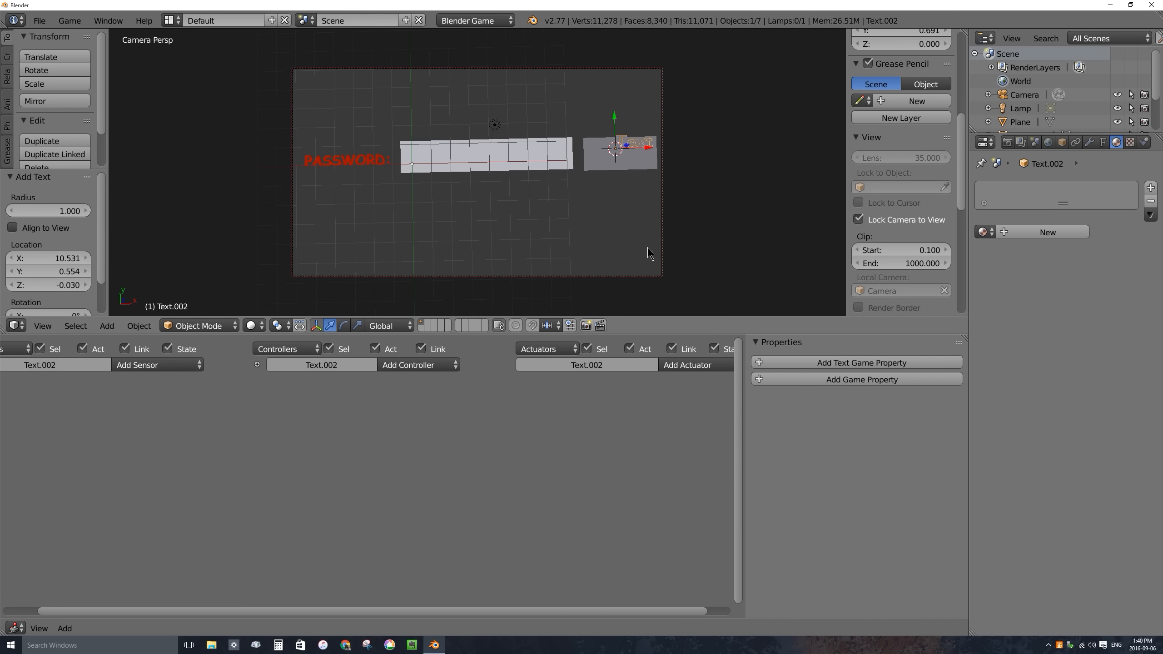
pyautogui.moveTo(625, 185); pyautogui.dragTo(622, 126, button='middle')
pyautogui.moveTo(621, 123); pyautogui.dragTo(620, 121)
# Raise the white field plane about 0.21 along Z to the new plane's height, and show the scene in a wireframe right-side view.
pyautogui.press('KP_1')
pyautogui.moveTo(620, 126); pyautogui.dragTo(535, 208, button='middle')
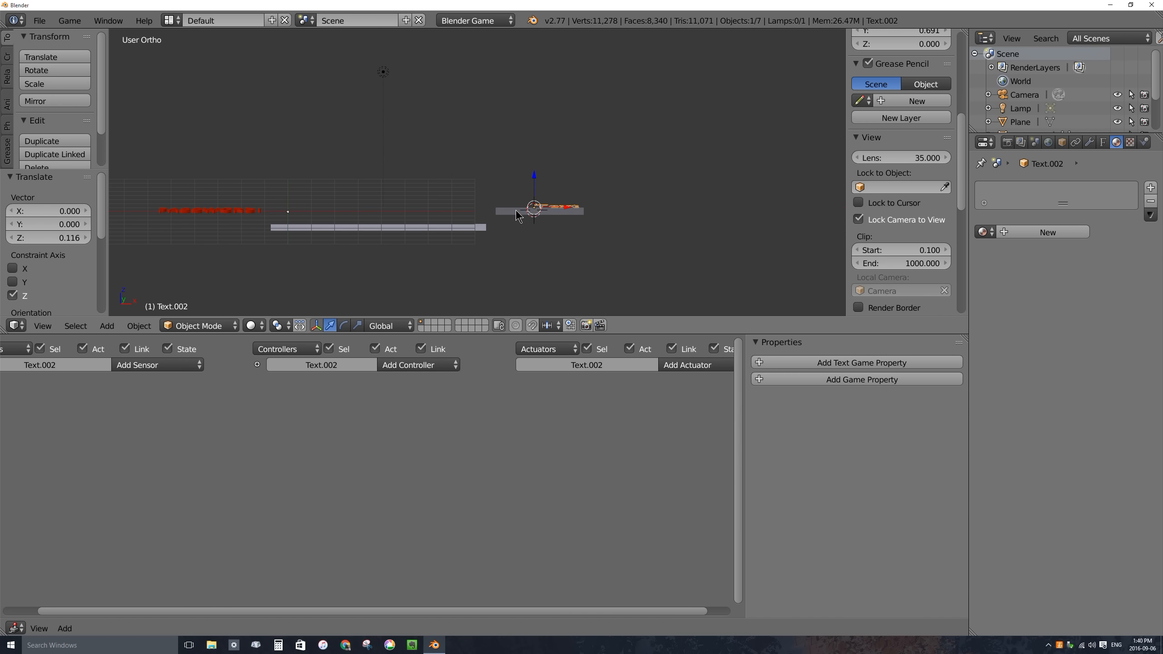
pyautogui.keyDown('shift'); pyautogui.rightClick(517, 215); pyautogui.keyUp('shift')
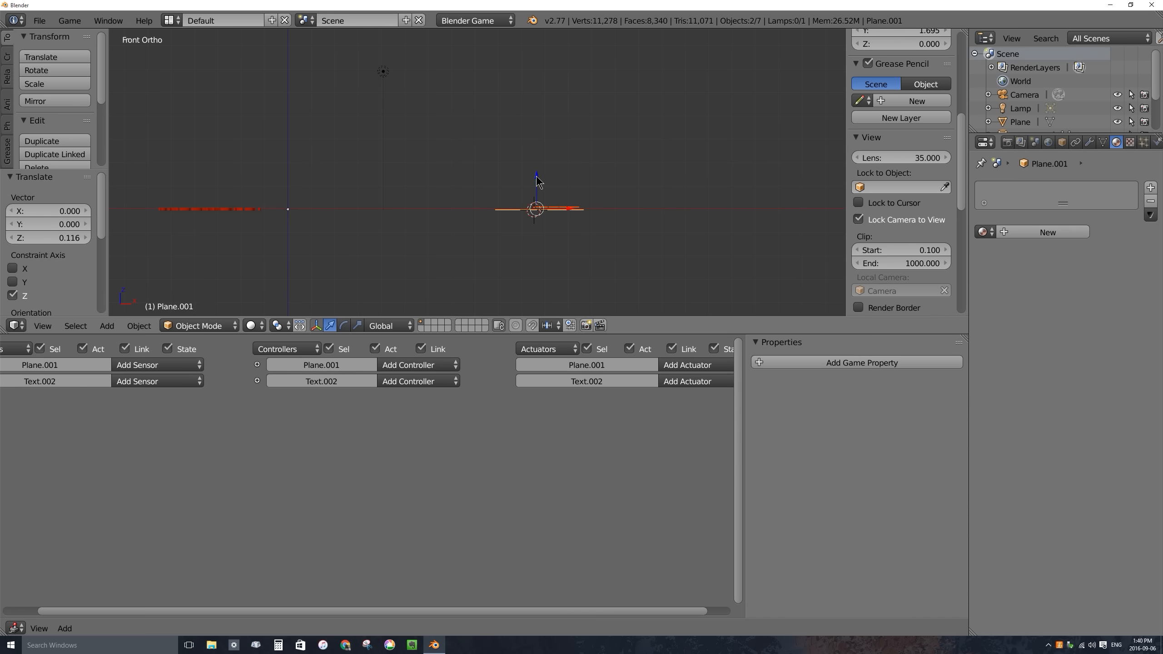
pyautogui.moveTo(444, 196); pyautogui.dragTo(438, 226, button='middle')
pyautogui.rightClick(438, 226)
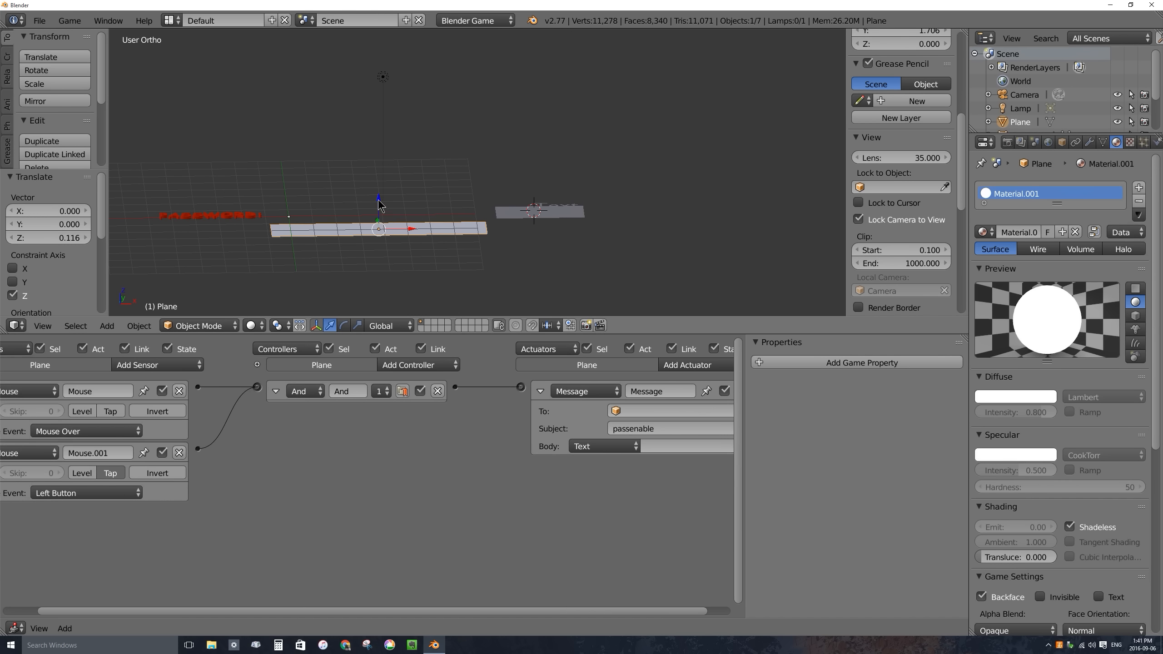
pyautogui.moveTo(383, 204); pyautogui.dragTo(437, 189)
pyautogui.press('KP_1')
pyautogui.moveTo(437, 189); pyautogui.dragTo(437, 213, button='middle')
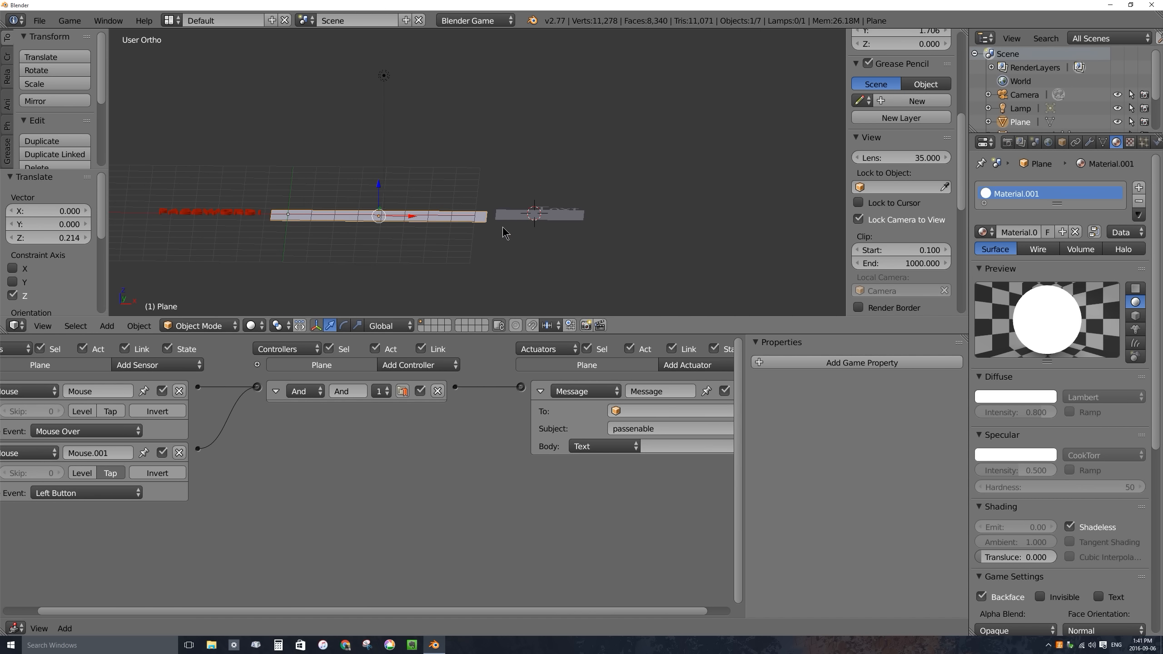
pyautogui.press('z')
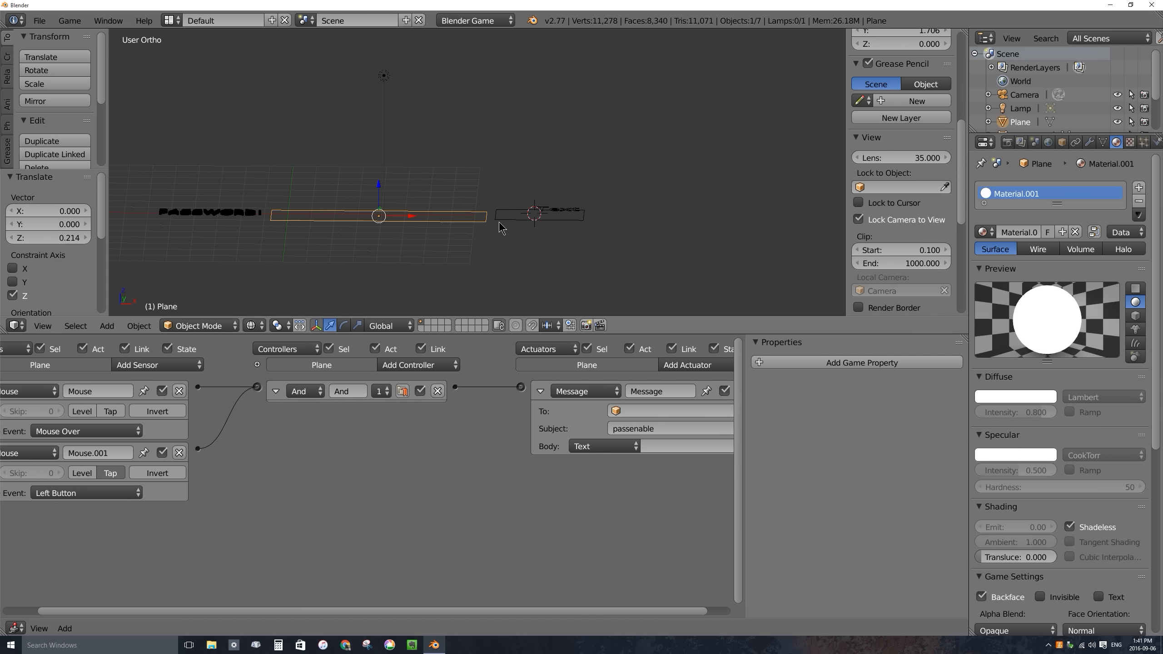
pyautogui.press('KP_3')
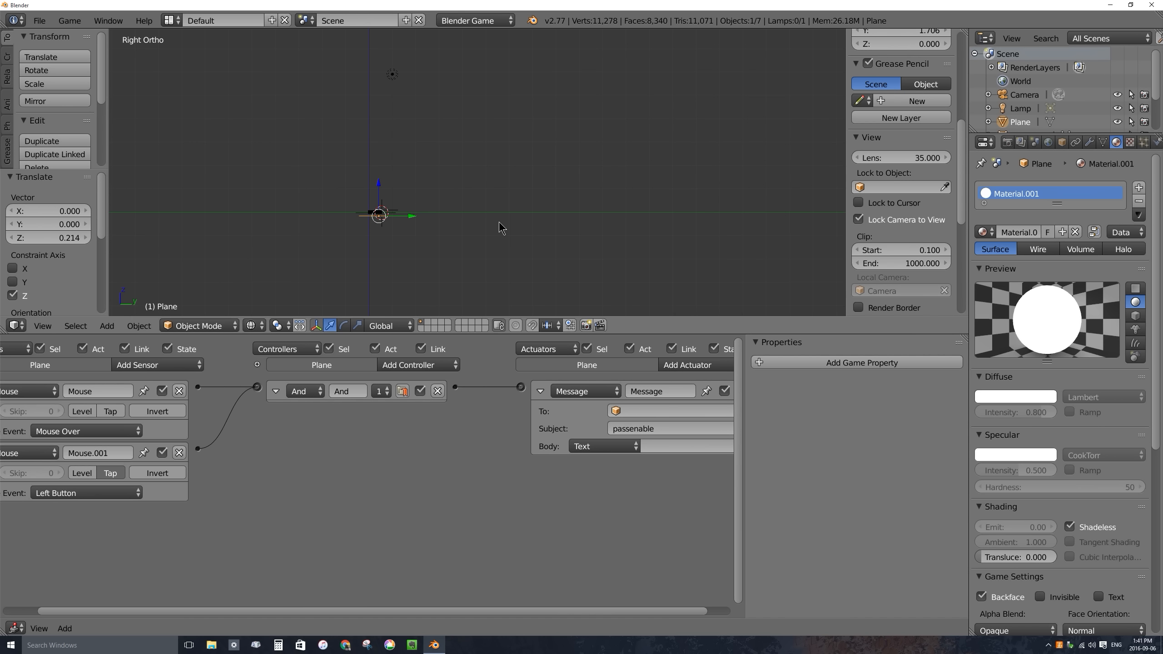
# Replace the wording of the text object on the new plane with ENTER.
pyautogui.press('KP_1')
pyautogui.rightClick(553, 281)
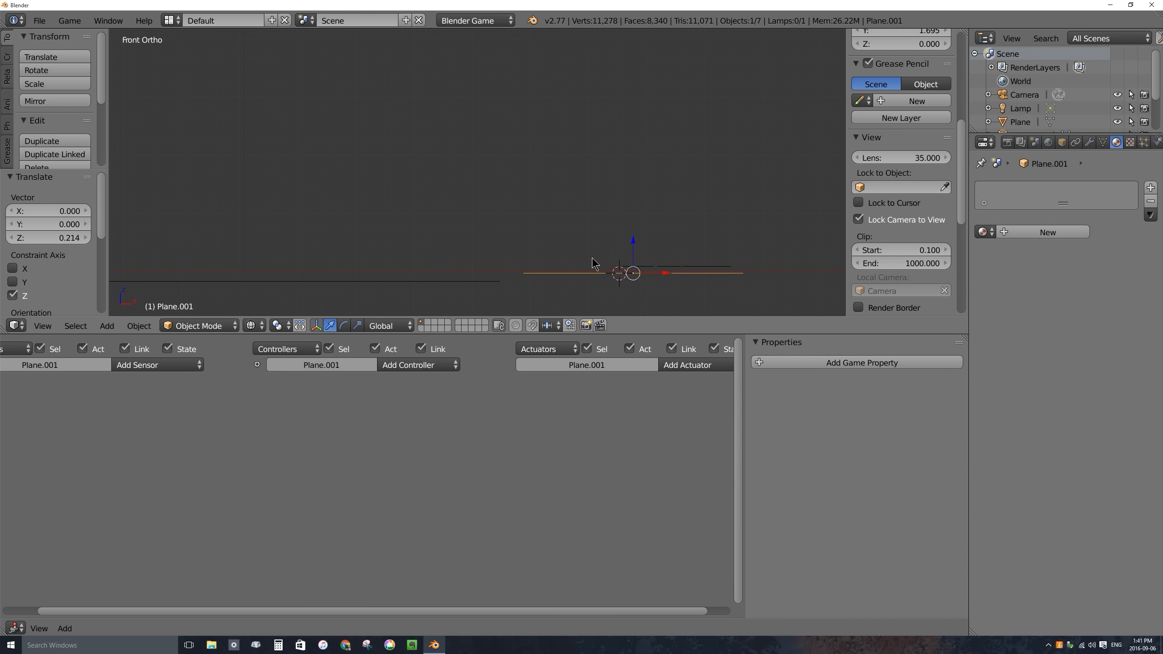
pyautogui.rightClick(654, 277)
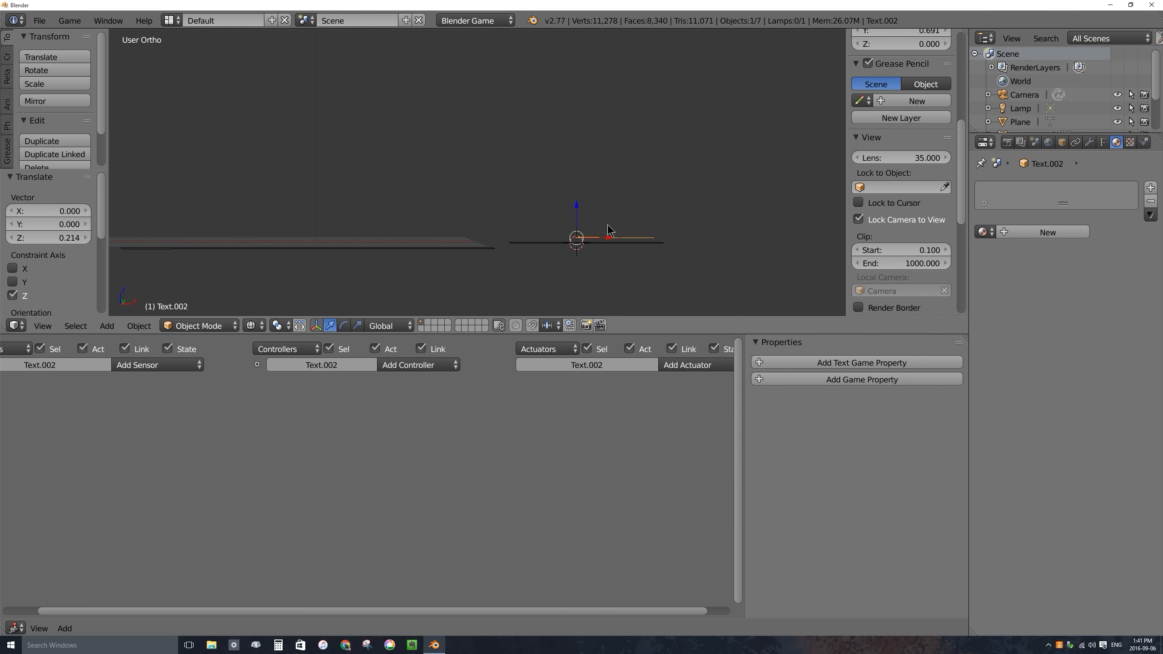
pyautogui.moveTo(608, 182); pyautogui.dragTo(609, 250, button='middle')
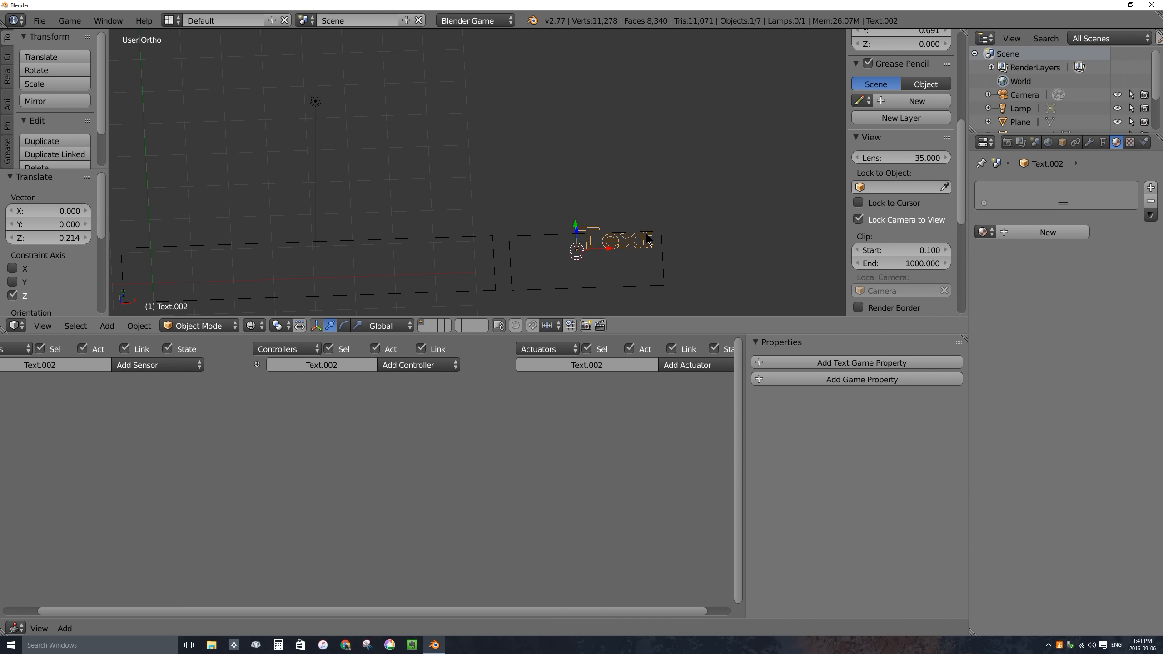
pyautogui.press('Tab')
pyautogui.press('BackSpace')
pyautogui.press('BackSpace')
pyautogui.press('BackSpace')
pyautogui.press('BackSpace')
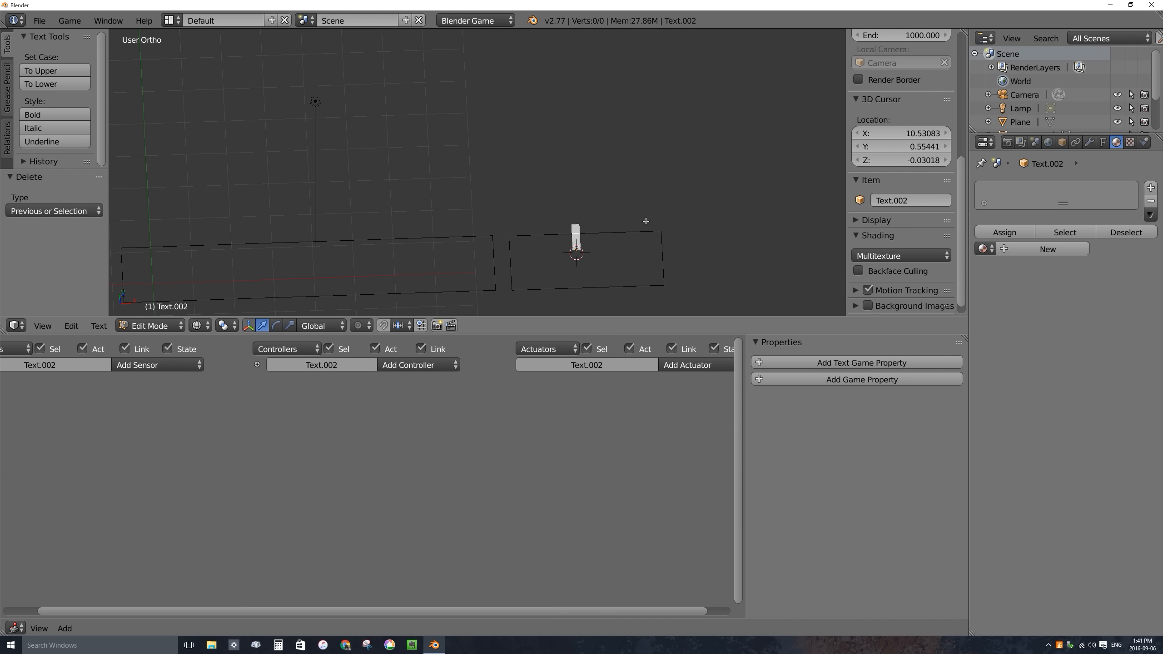
pyautogui.write('ENTER')
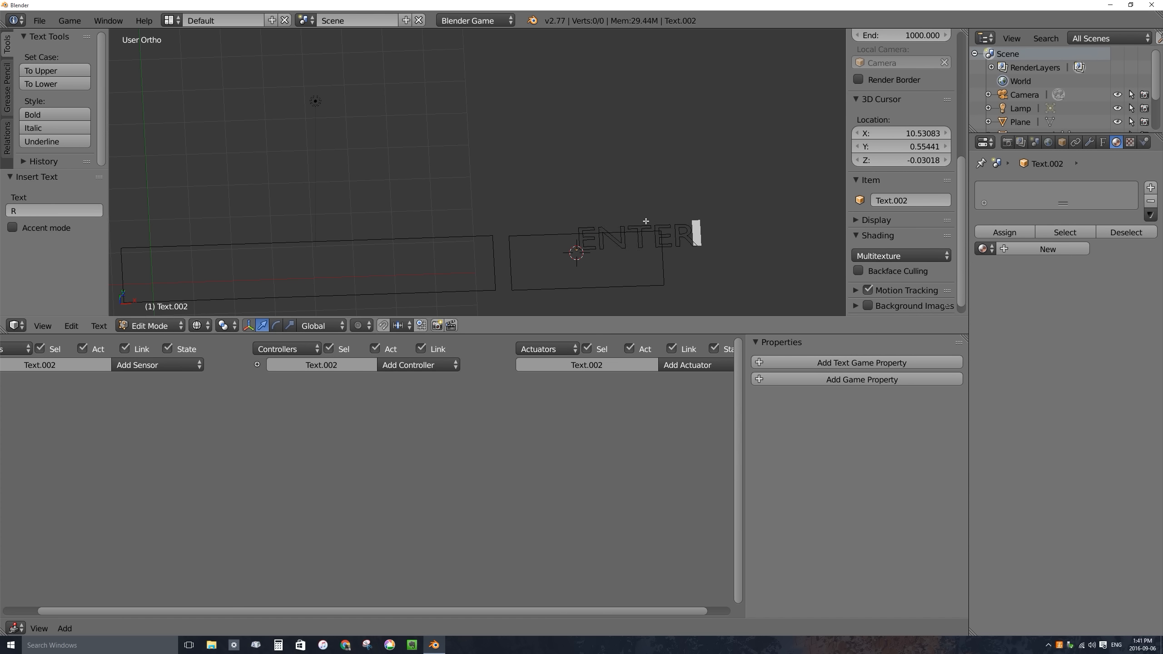
pyautogui.press('Tab')
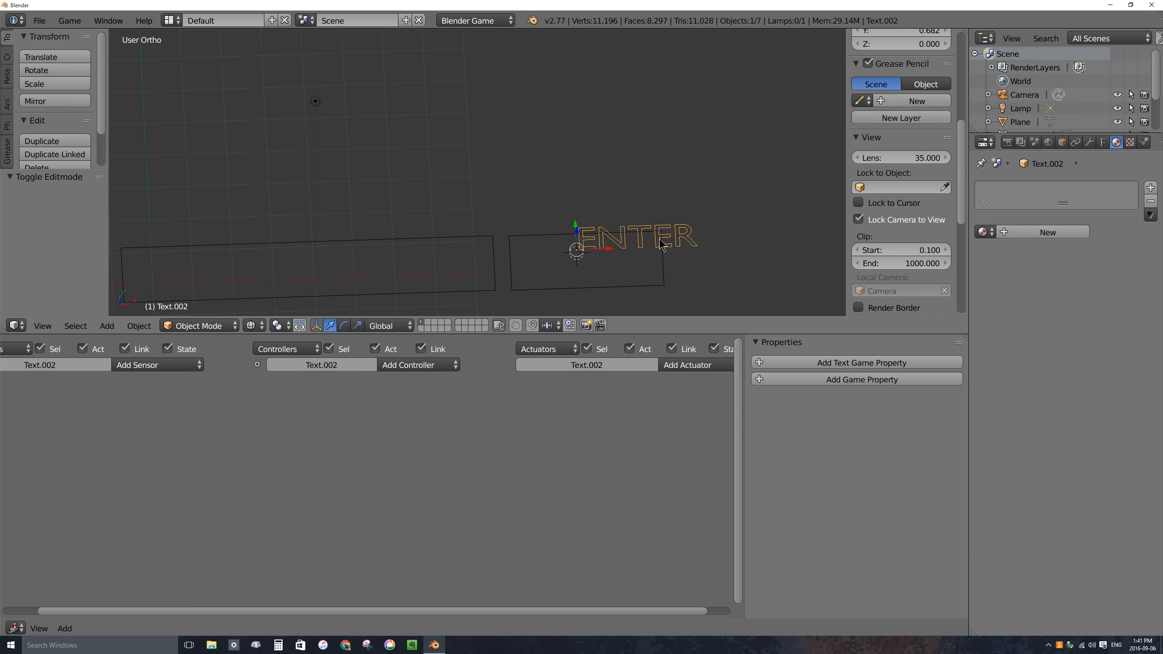
# Set the ENTER text's regular font to ComicSansMS-Bold and convert the text to a mesh, with the scene in solid shading.
pyautogui.press('z')
pyautogui.moveTo(650, 242); pyautogui.dragTo(627, 214, button='middle')
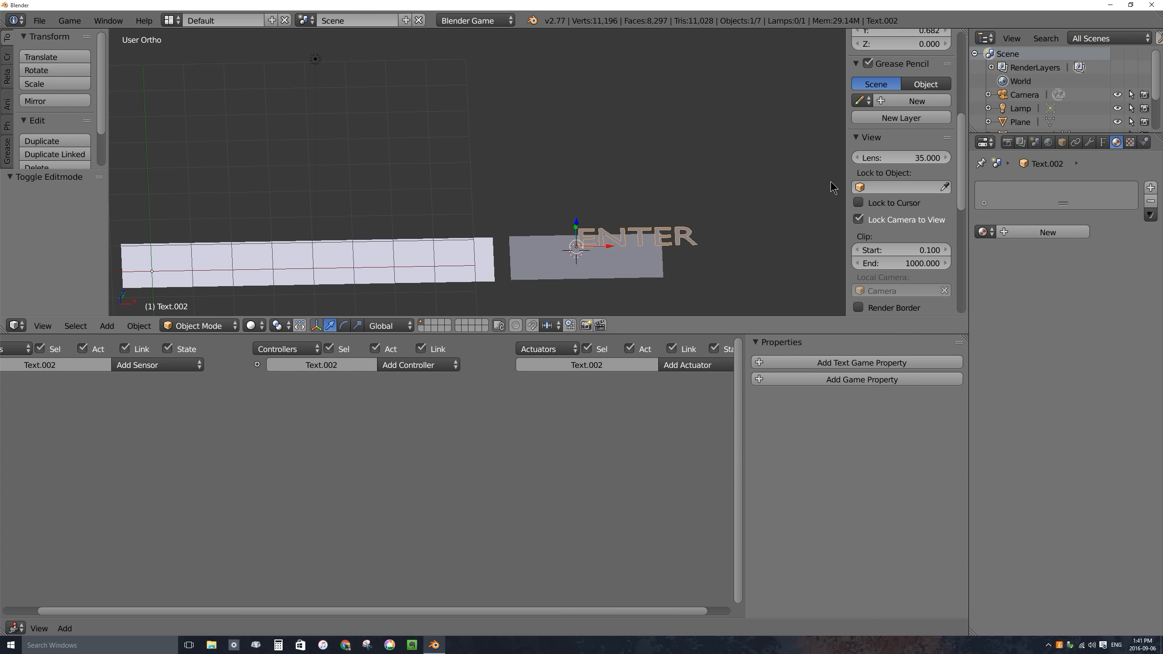
pyautogui.click(1103, 142)
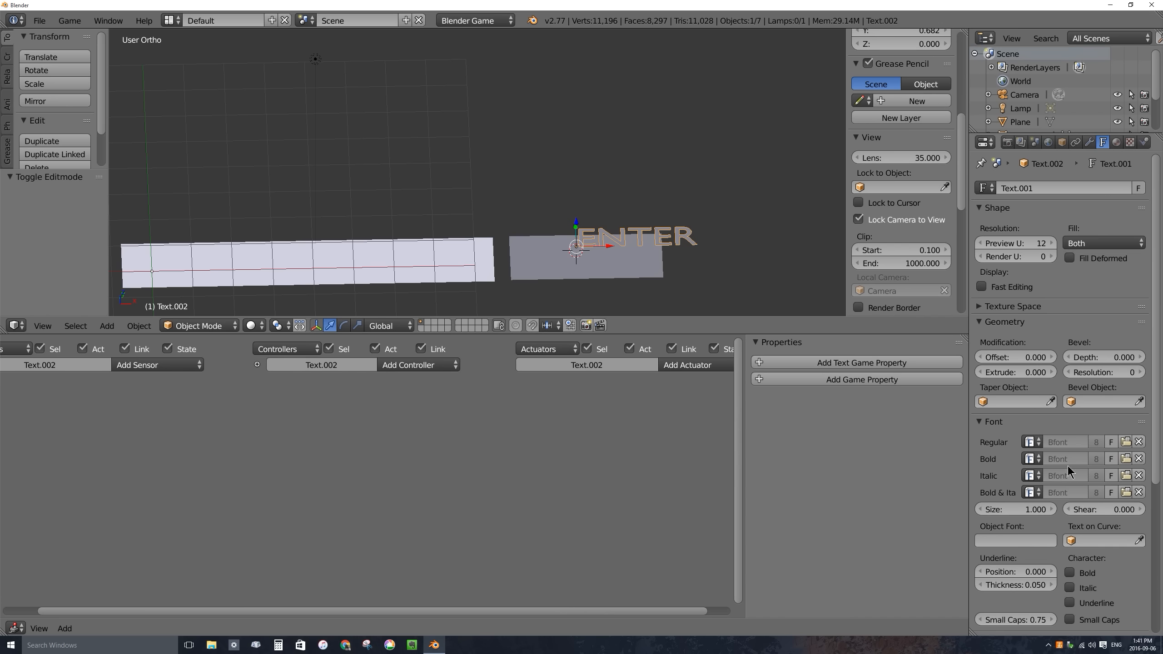
pyautogui.click(1032, 442)
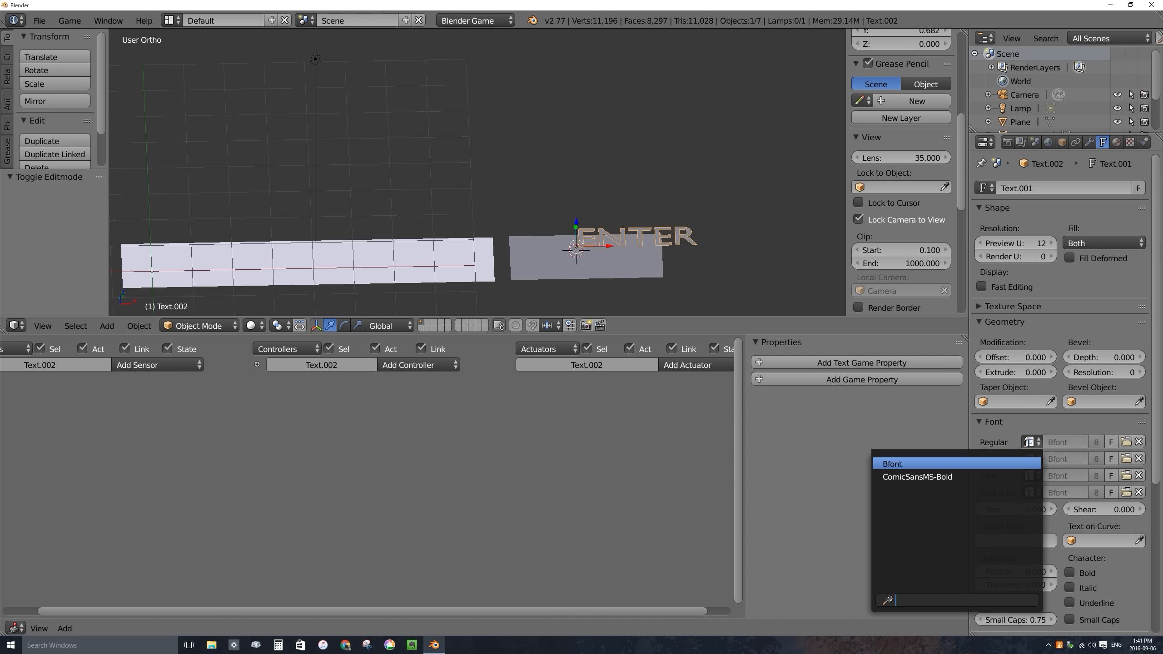
pyautogui.click(904, 476)
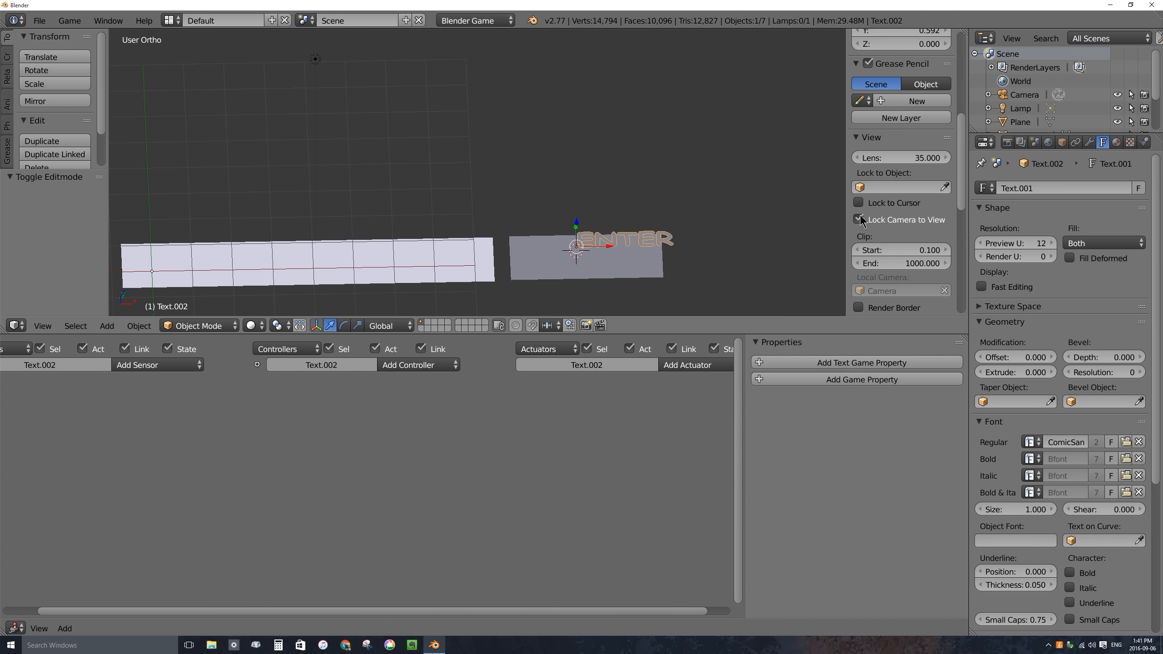
pyautogui.hotkey('alt', 'c')
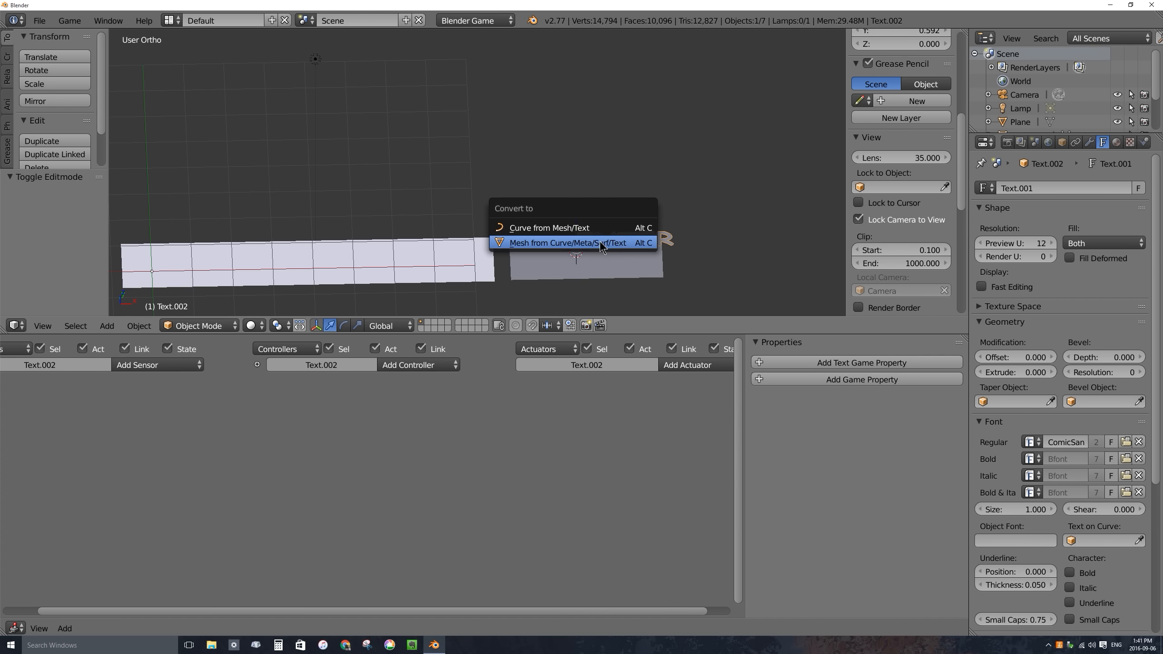
pyautogui.click(537, 244)
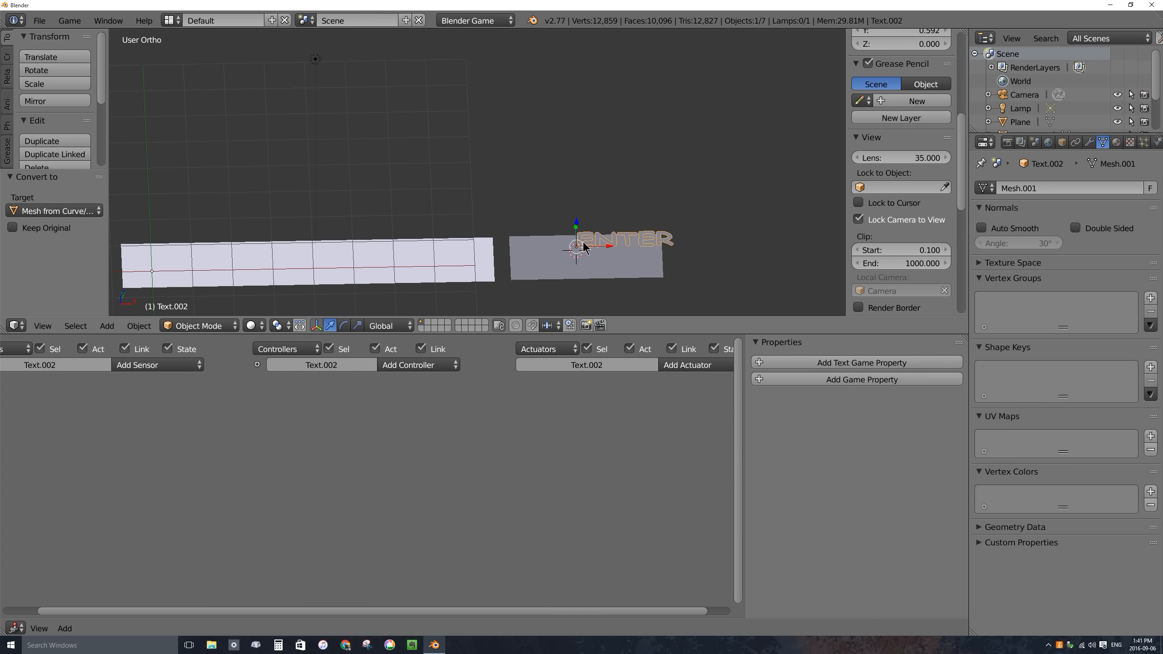
# Give the ENTER text mesh a new shadeless material with a green diffuse colour.
pyautogui.click(1117, 143)
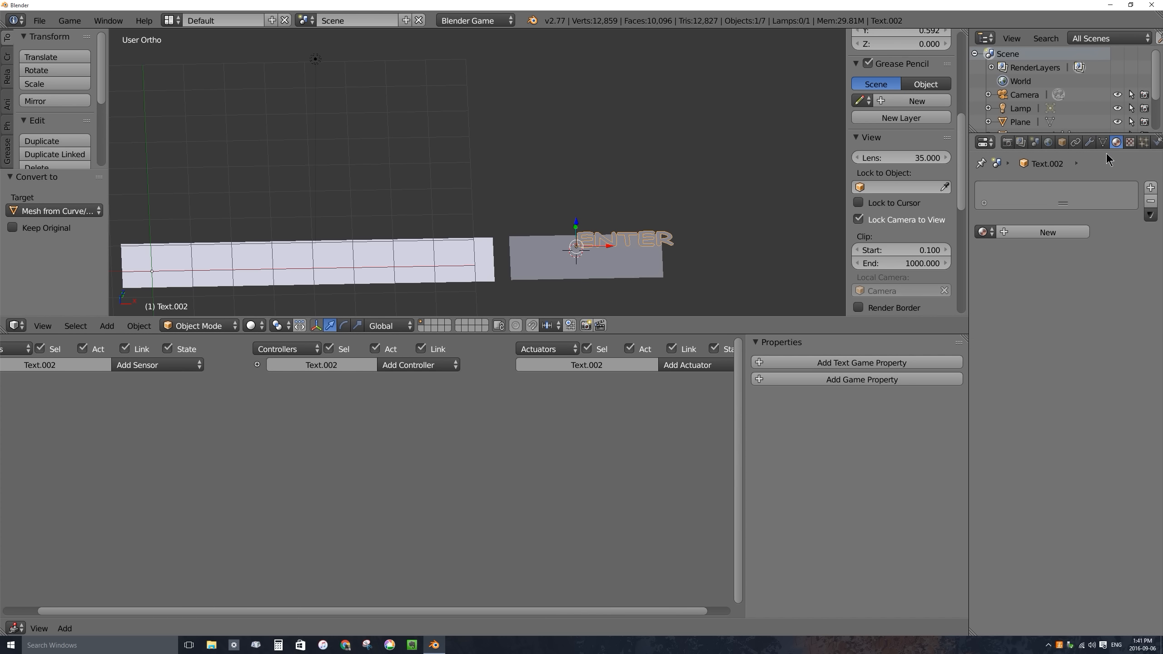
pyautogui.click(1019, 229)
pyautogui.click(1015, 392)
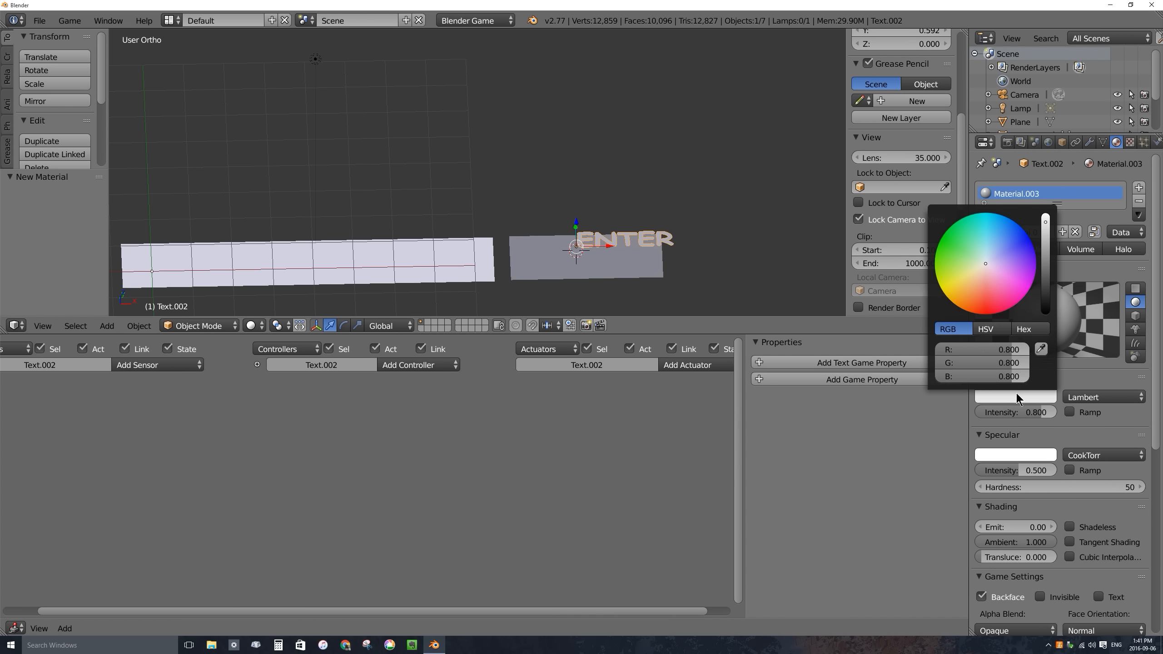
pyautogui.click(953, 250)
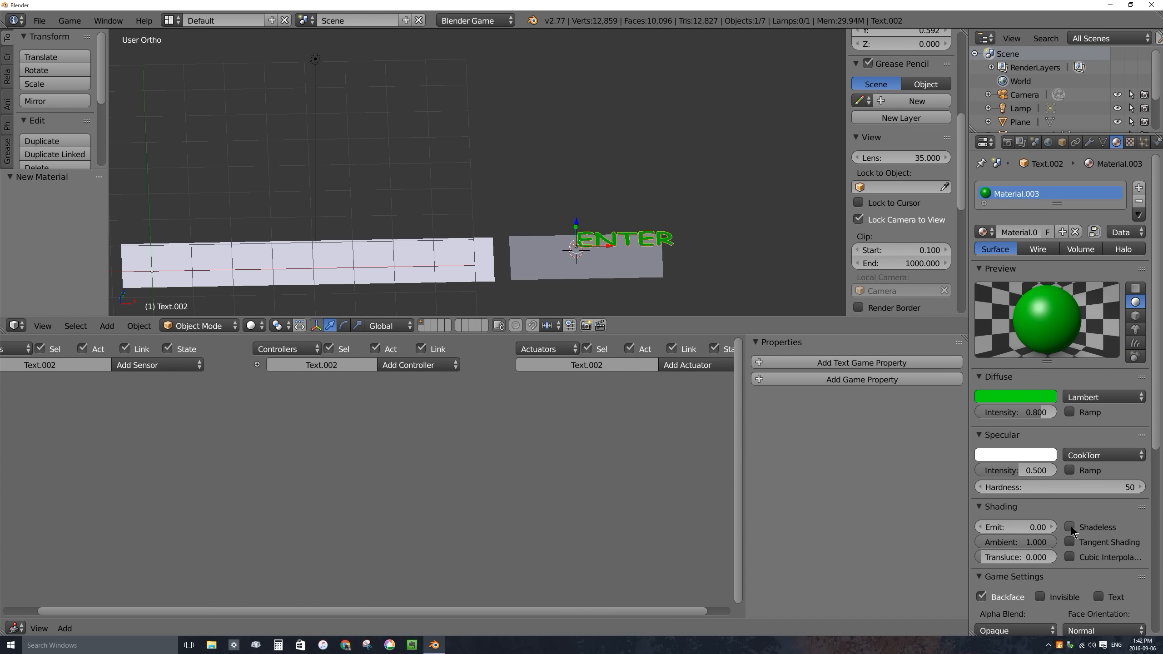
# Give the plane behind the ENTER text a new shadeless material with a red diffuse colour.
pyautogui.rightClick(544, 265)
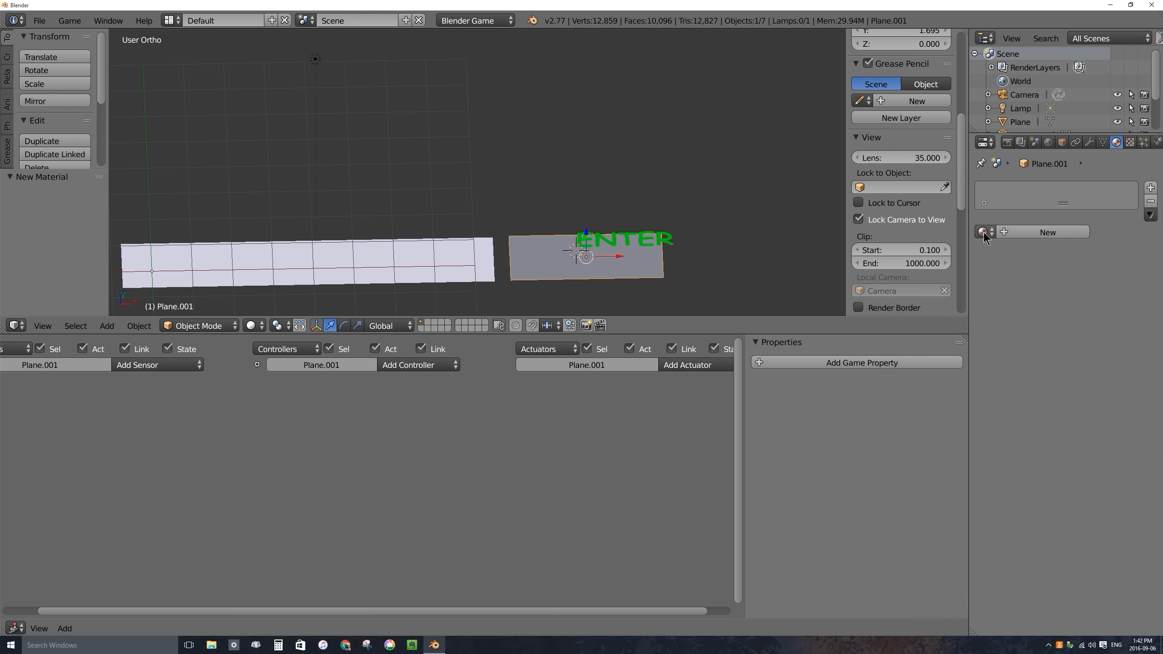
pyautogui.click(1039, 232)
pyautogui.click(1011, 397)
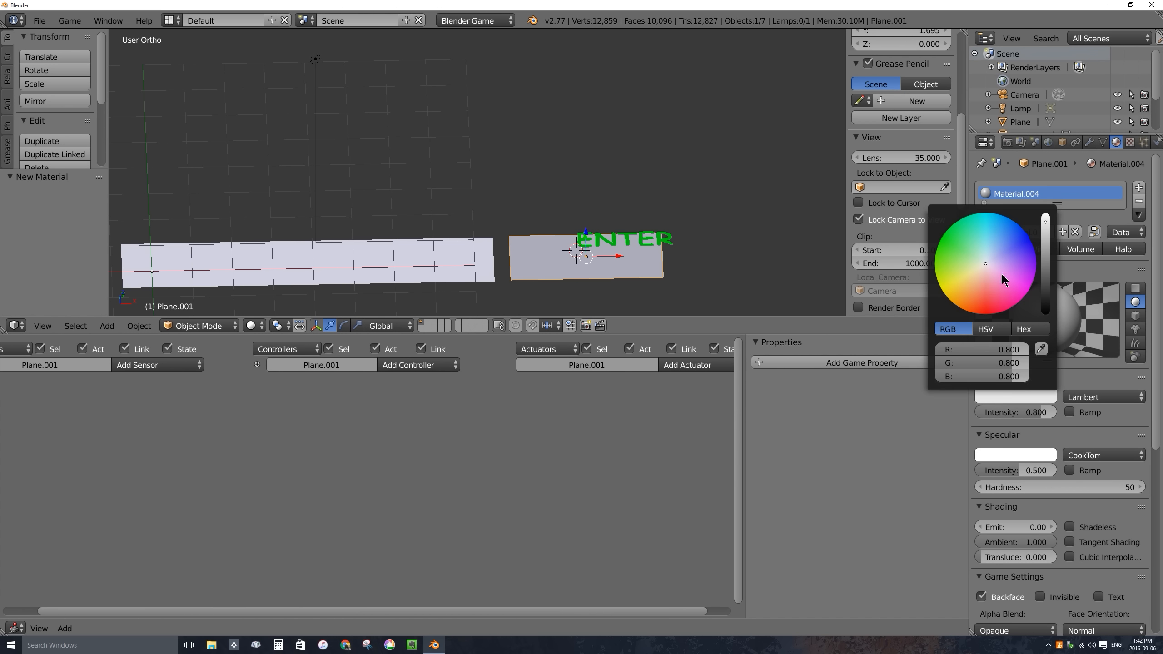
pyautogui.click(1003, 274)
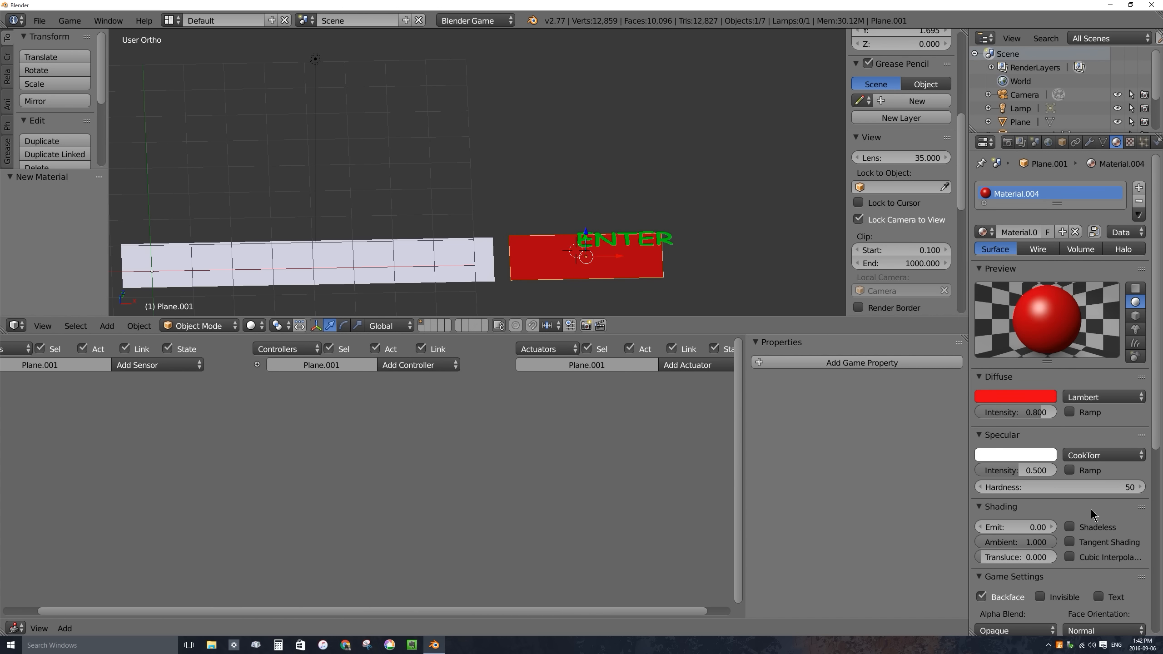
pyautogui.click(1069, 527)
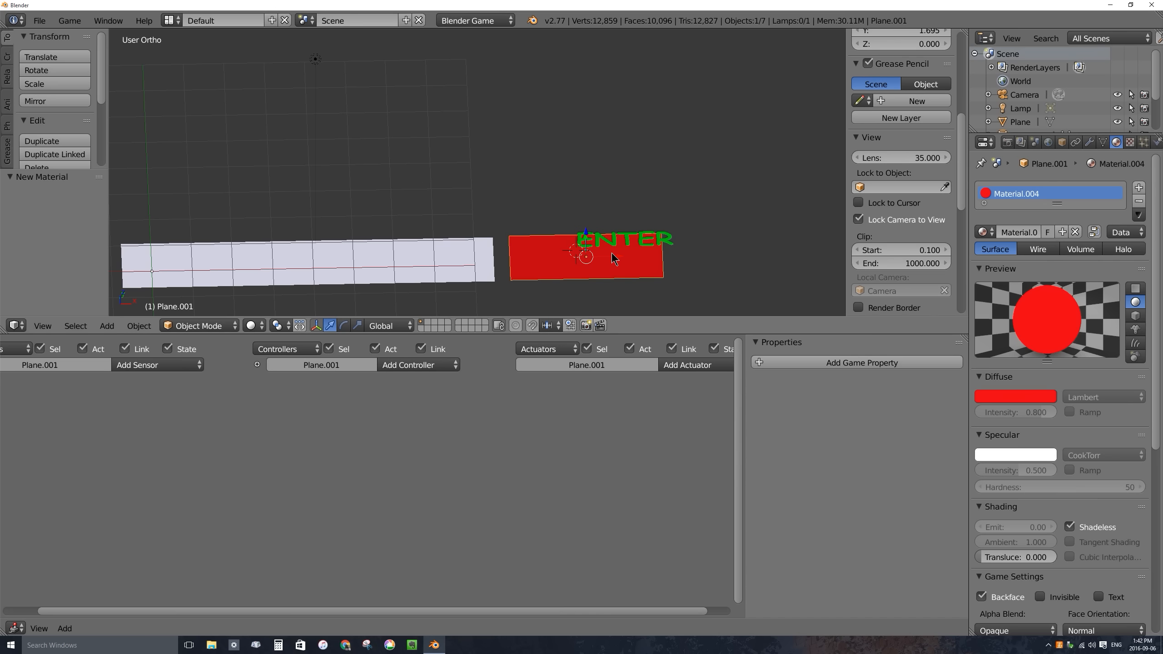
# In camera view, fit the ENTER text within the red plane, enlarging it by about 1.235, and join it into the plane.
pyautogui.press('KP_0')
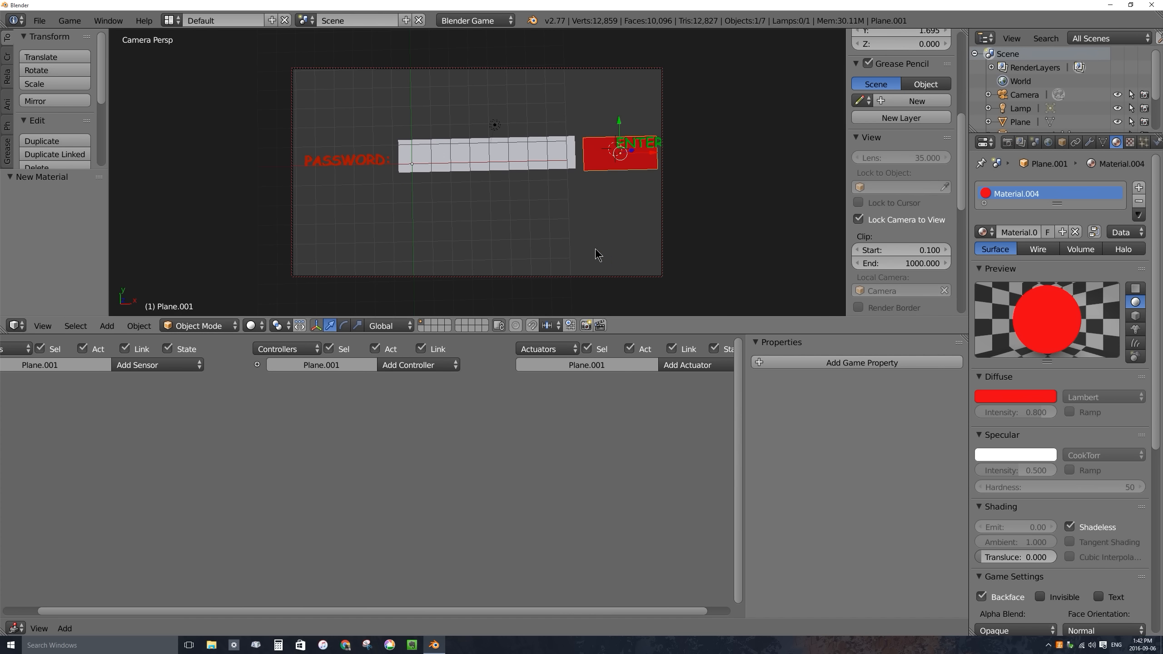
pyautogui.rightClick(634, 142)
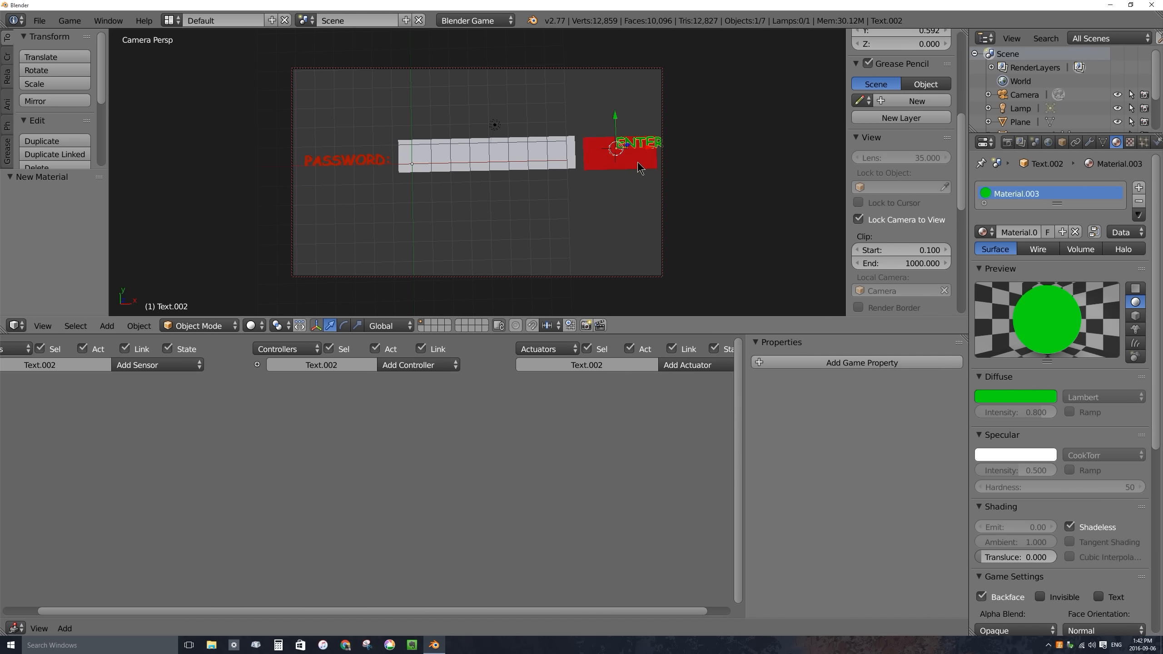
pyautogui.press('g')
pyautogui.click(620, 170)
pyautogui.press('s')
pyautogui.click(696, 195)
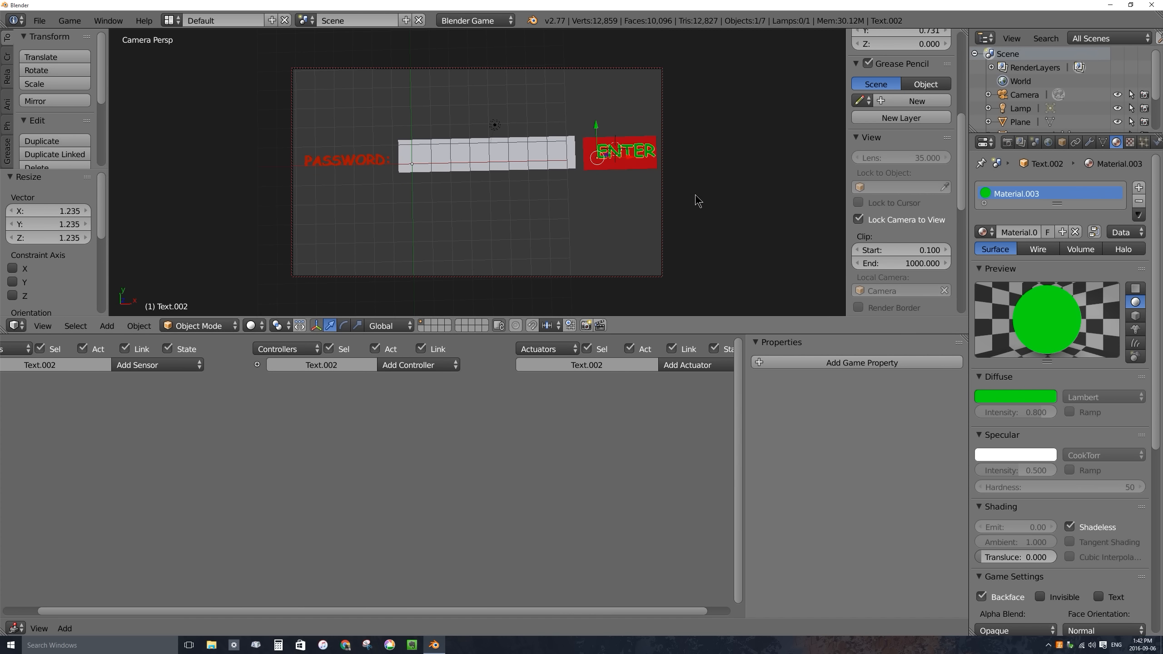
pyautogui.press('g')
pyautogui.click(649, 206)
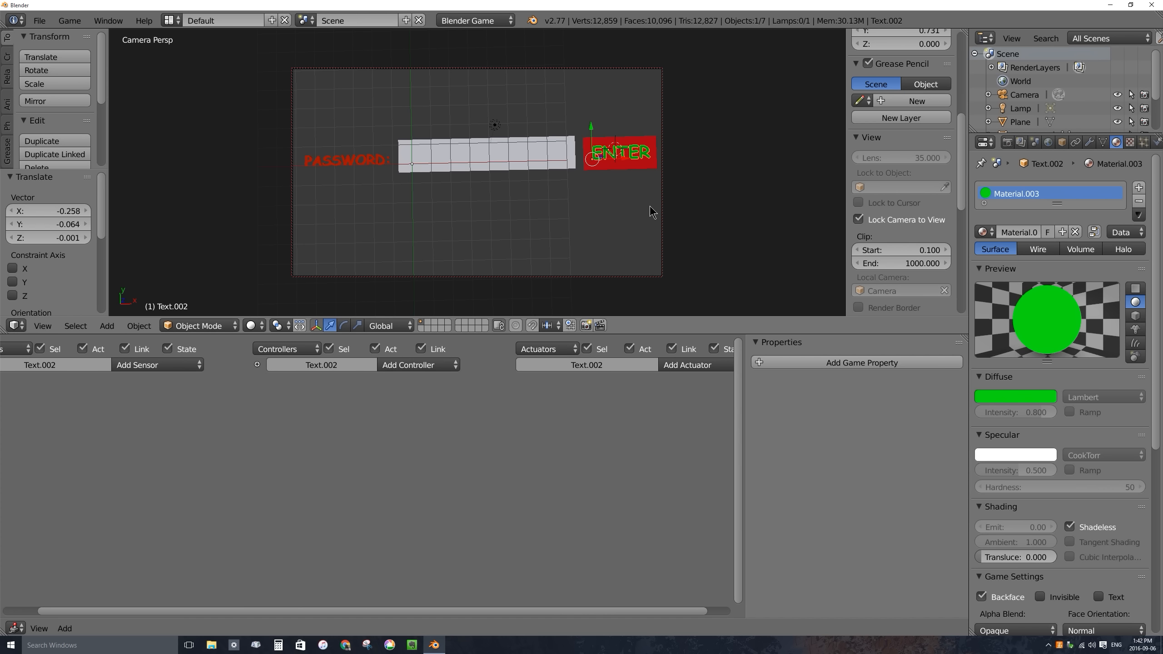
pyautogui.keyDown('shift'); pyautogui.rightClick(623, 145); pyautogui.keyUp('shift')
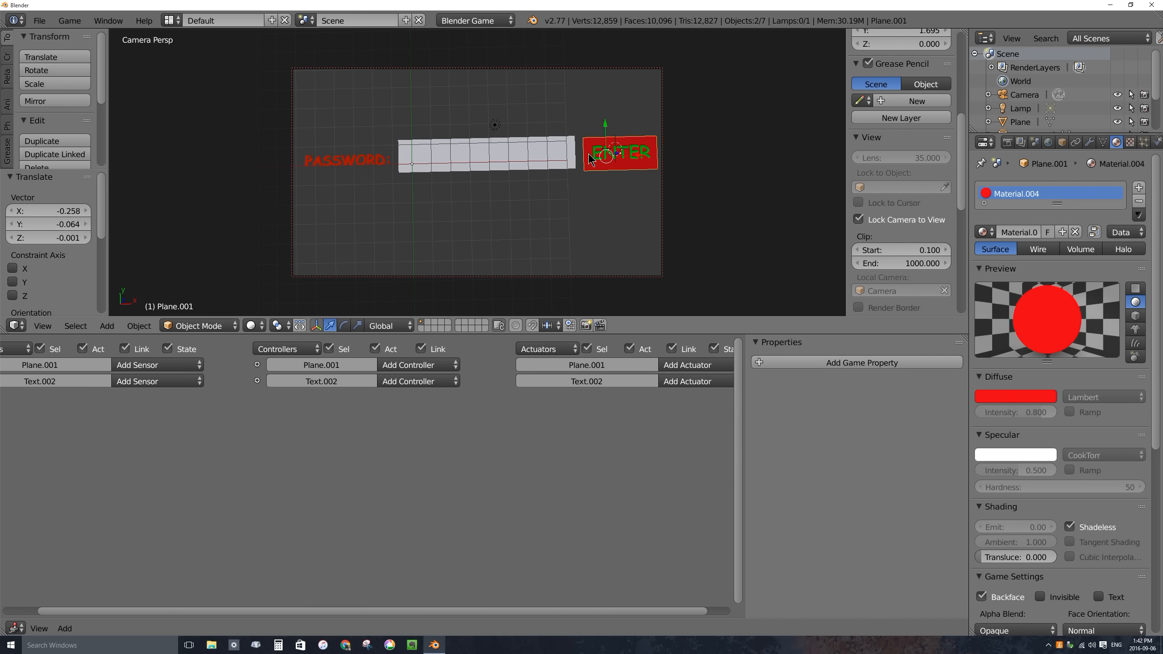
pyautogui.hotkey('ctrl', 'j')
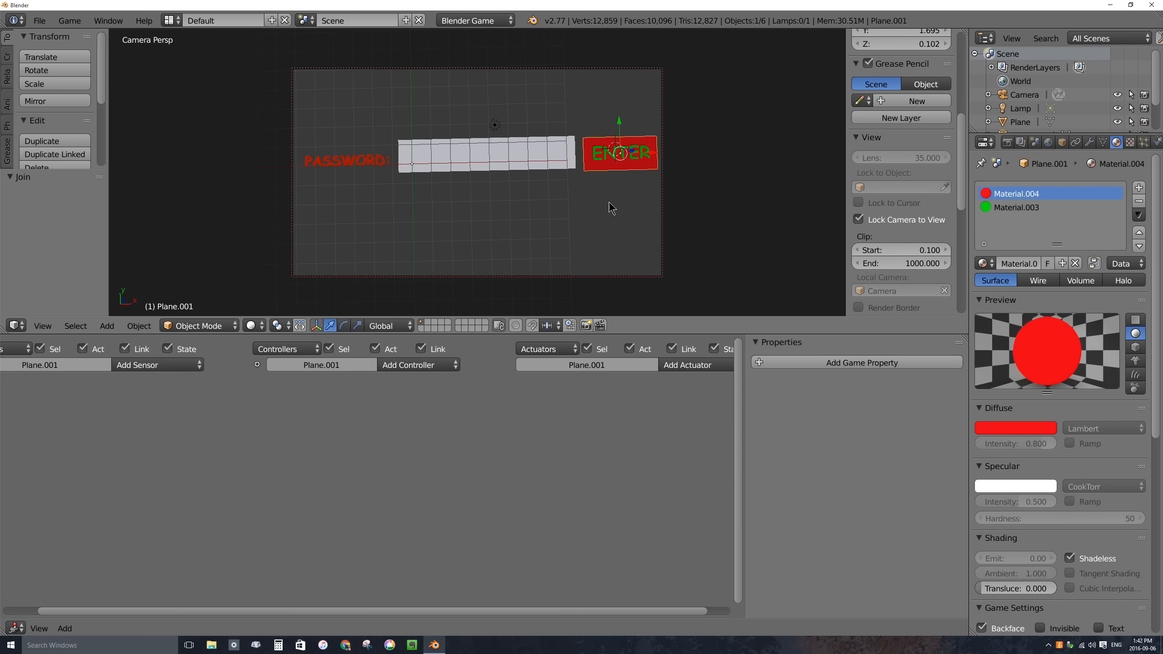
# Add two Mouse sensors to the ENTER button plane, one for Left Button and one set to Mouse Over.
pyautogui.moveTo(162, 371); pyautogui.dragTo(215, 375, button='middle')
pyautogui.click(214, 366)
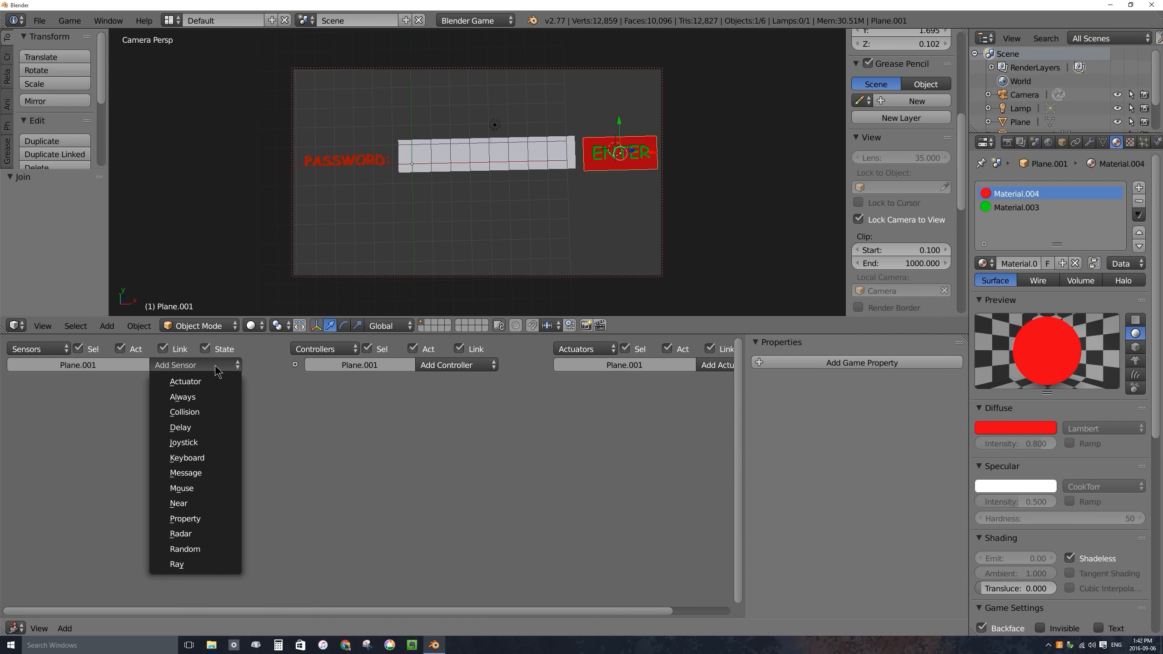
pyautogui.click(209, 488)
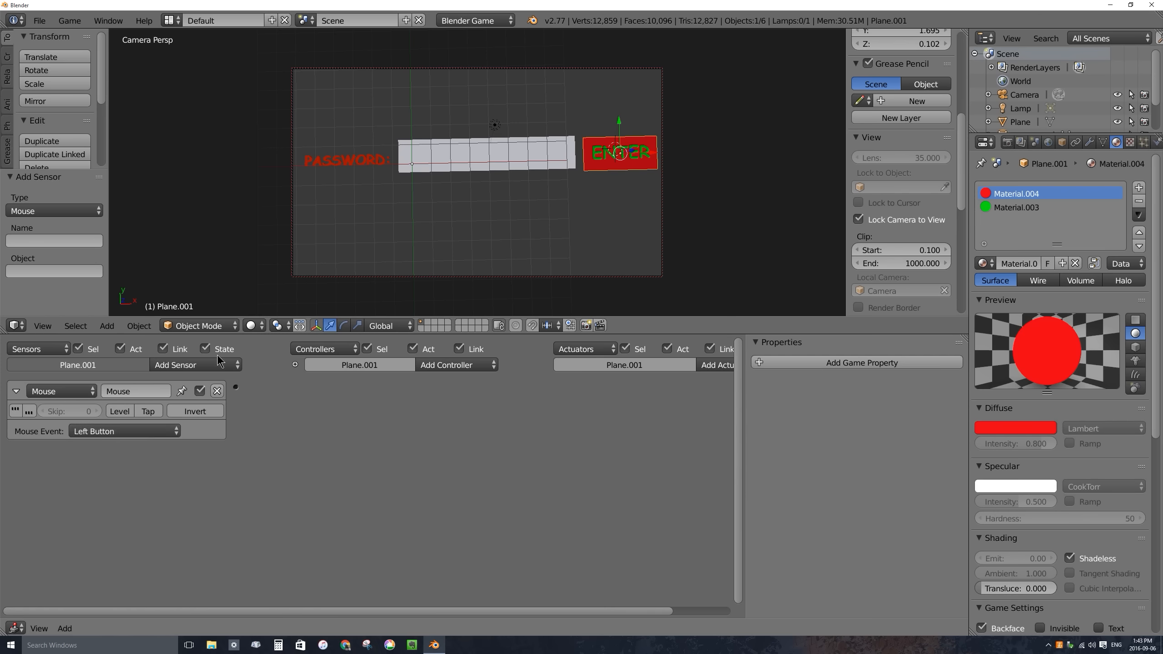
pyautogui.click(209, 365)
pyautogui.click(206, 488)
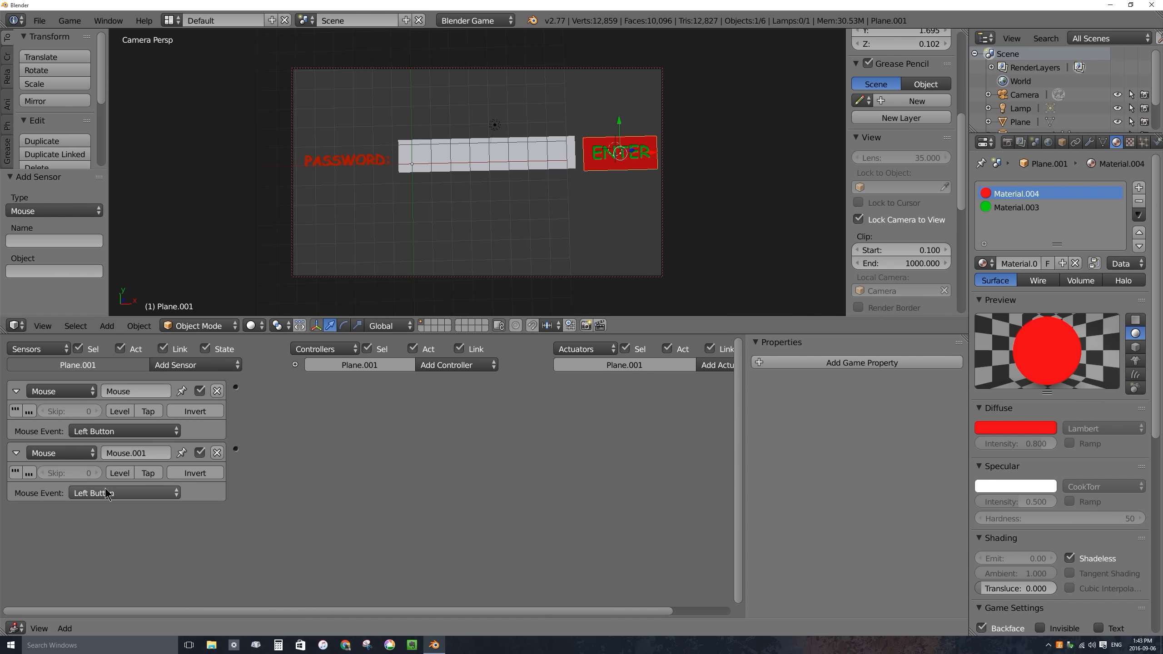
pyautogui.click(112, 493)
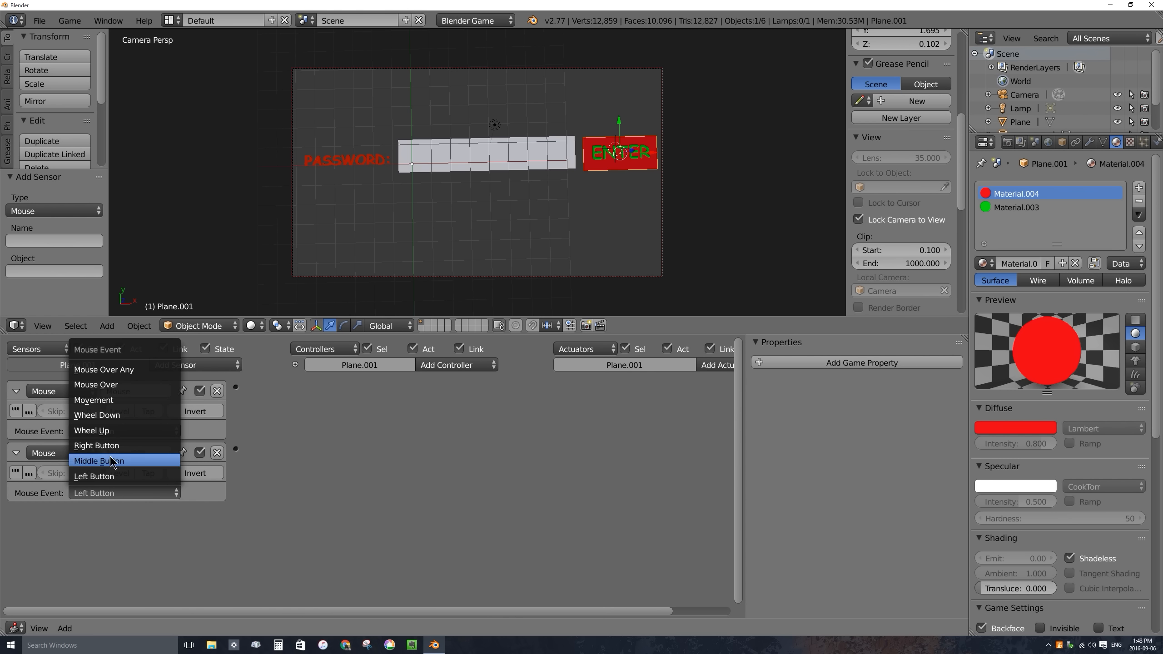
pyautogui.click(115, 385)
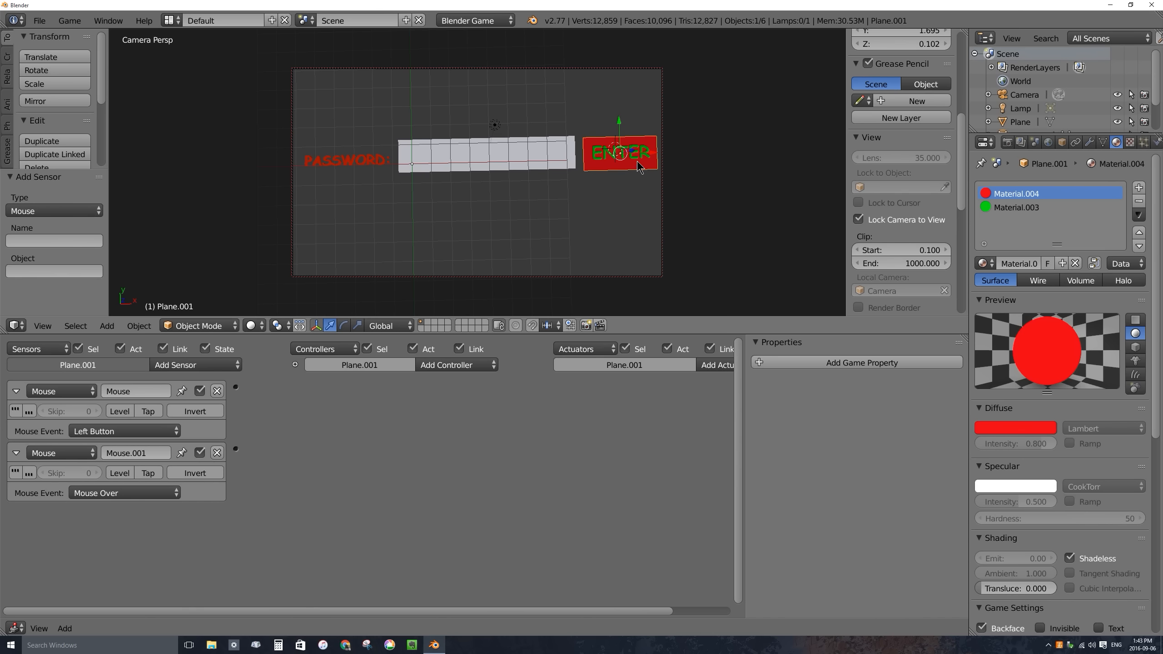
# Check the logic bricks of the password field's text object, and add a Message actuator to the ENTER button plane.
pyautogui.rightClick(412, 167)
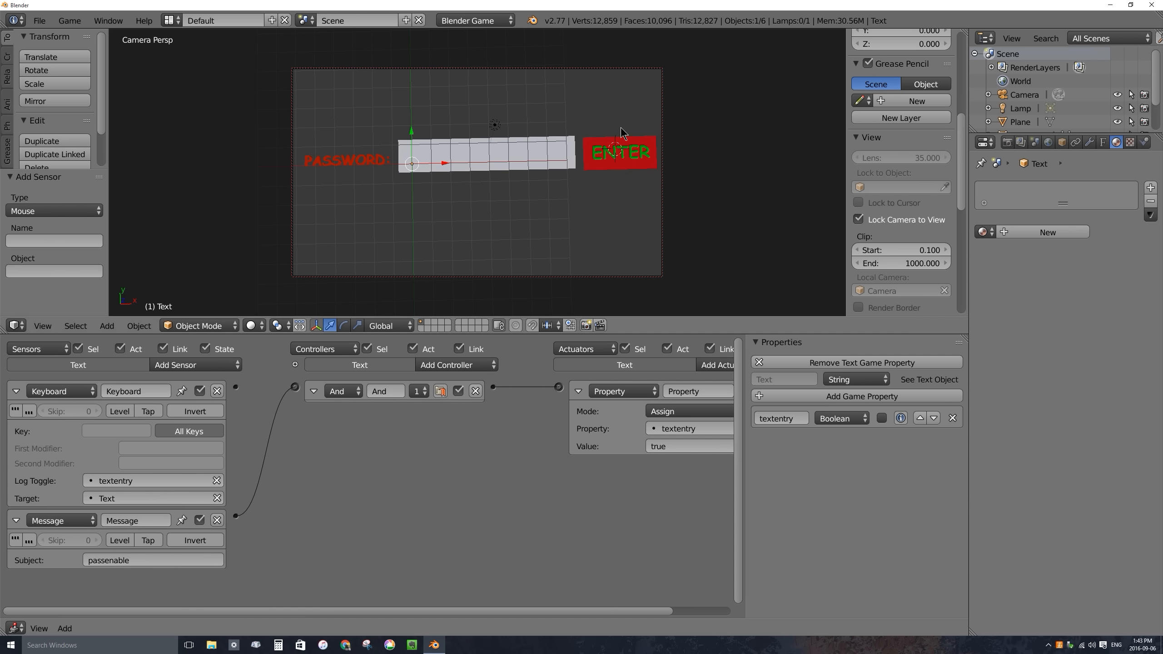
pyautogui.rightClick(622, 158)
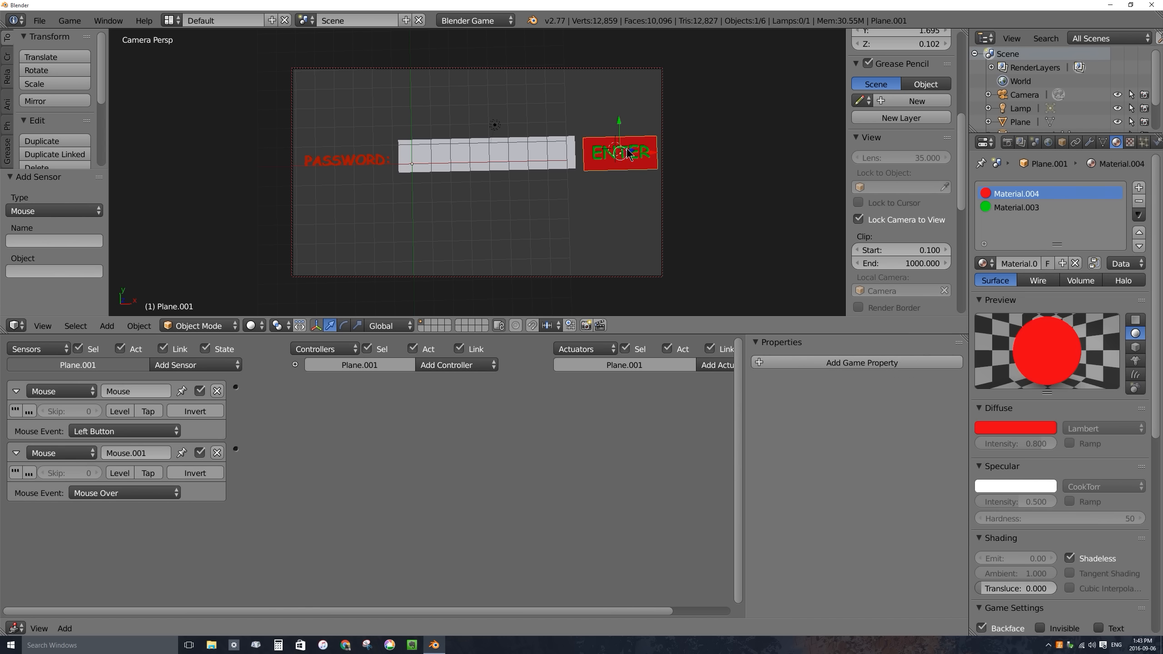
pyautogui.keyDown('ctrl'); pyautogui.hscroll(2, 640, 394); pyautogui.keyUp('ctrl')
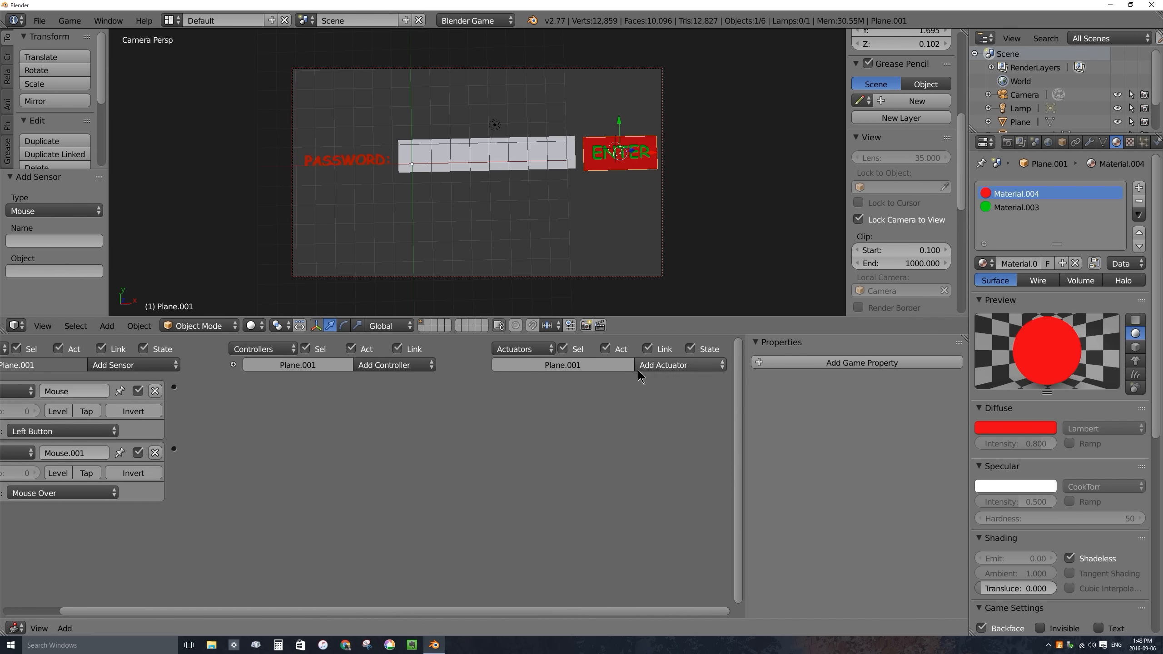
pyautogui.click(671, 367)
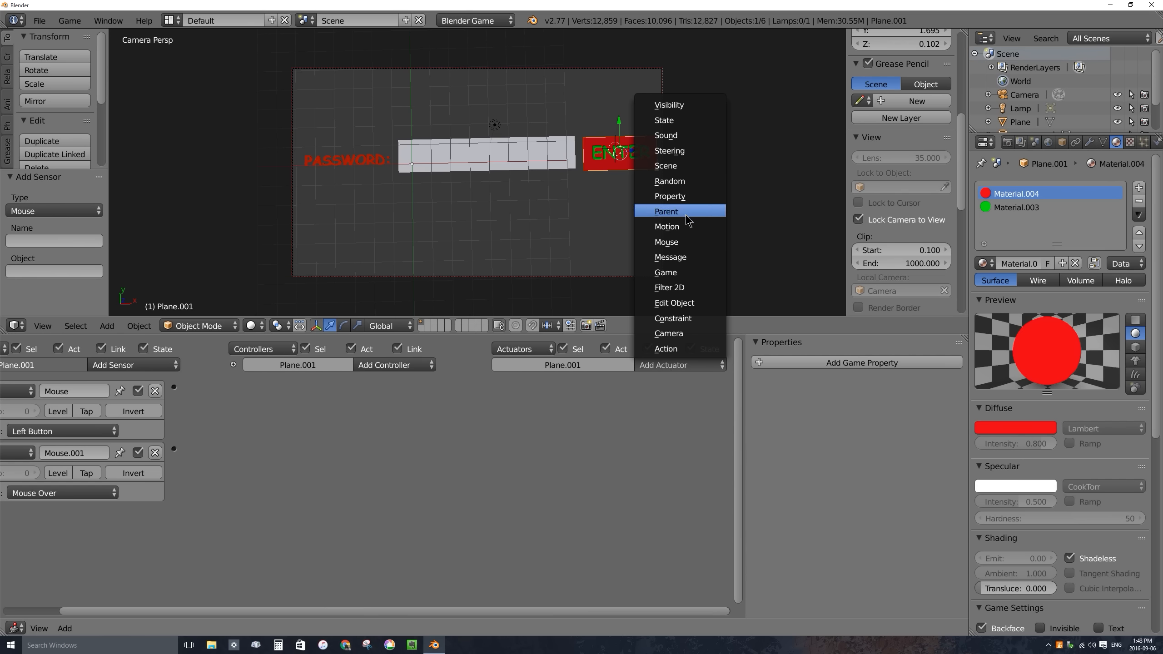
pyautogui.click(670, 257)
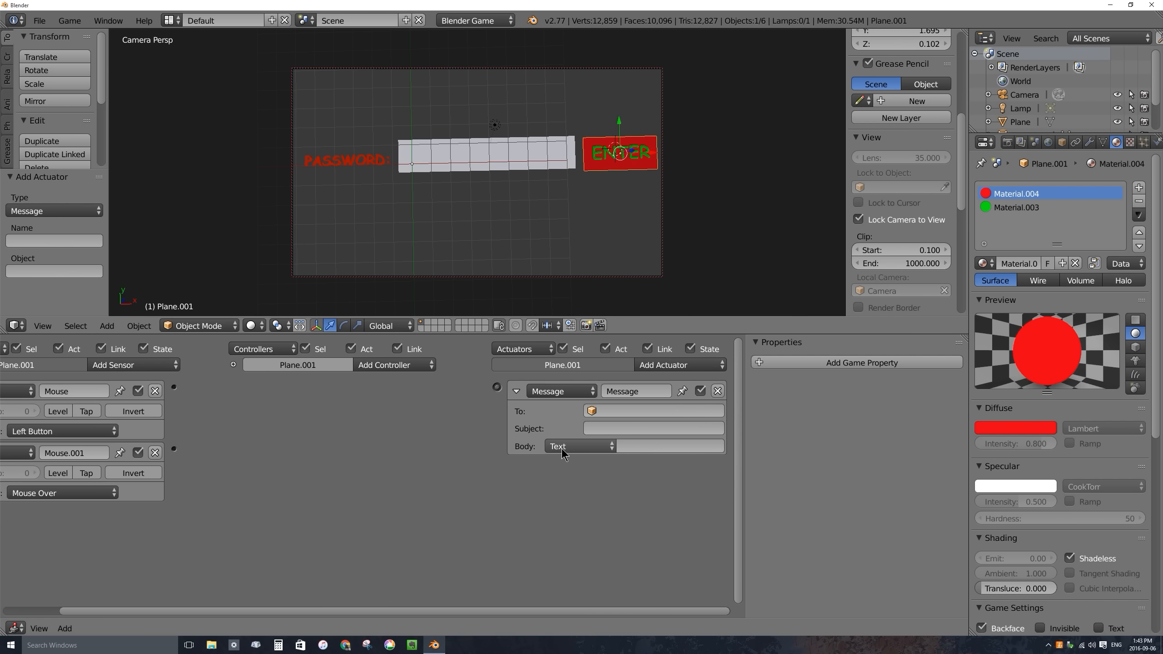
# Set the ENTER button's message subject to checkpass and wire both Mouse sensors through one And controller to the Message actuator.
pyautogui.click(592, 429)
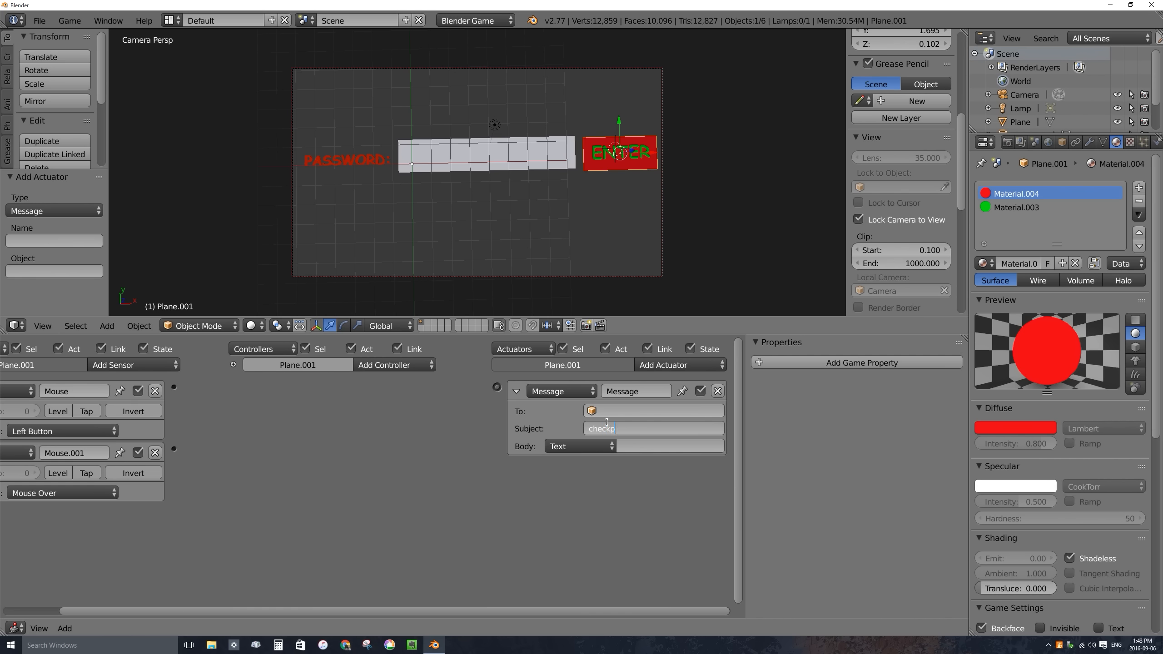
pyautogui.press('Return')
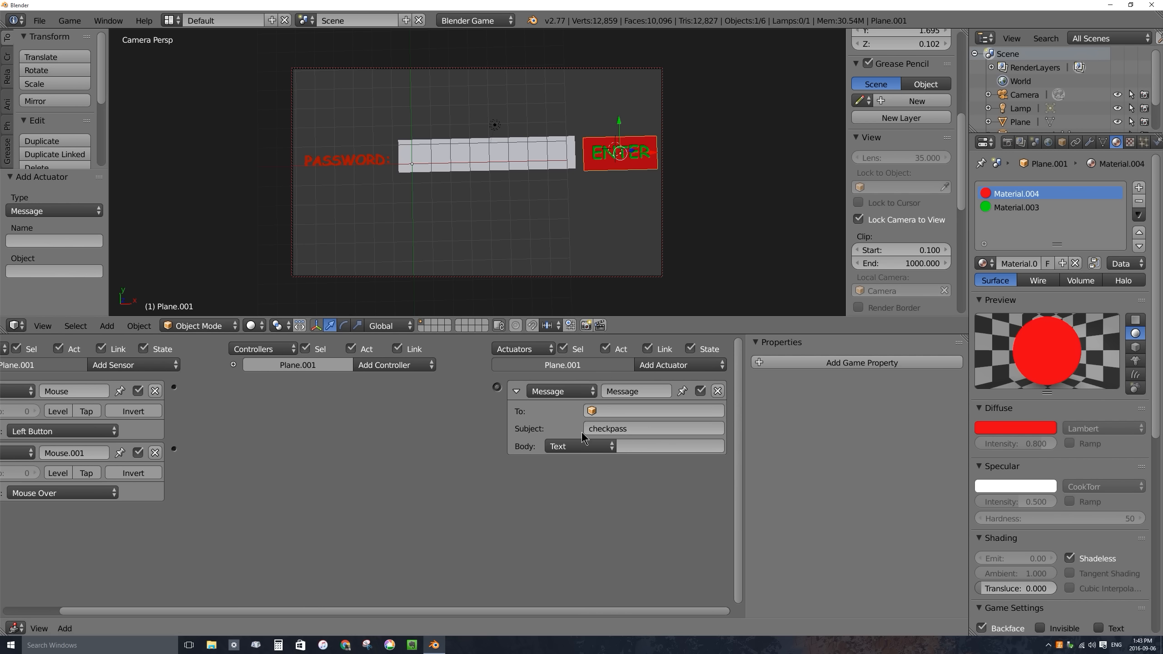
pyautogui.moveTo(260, 399); pyautogui.dragTo(347, 405, button='middle')
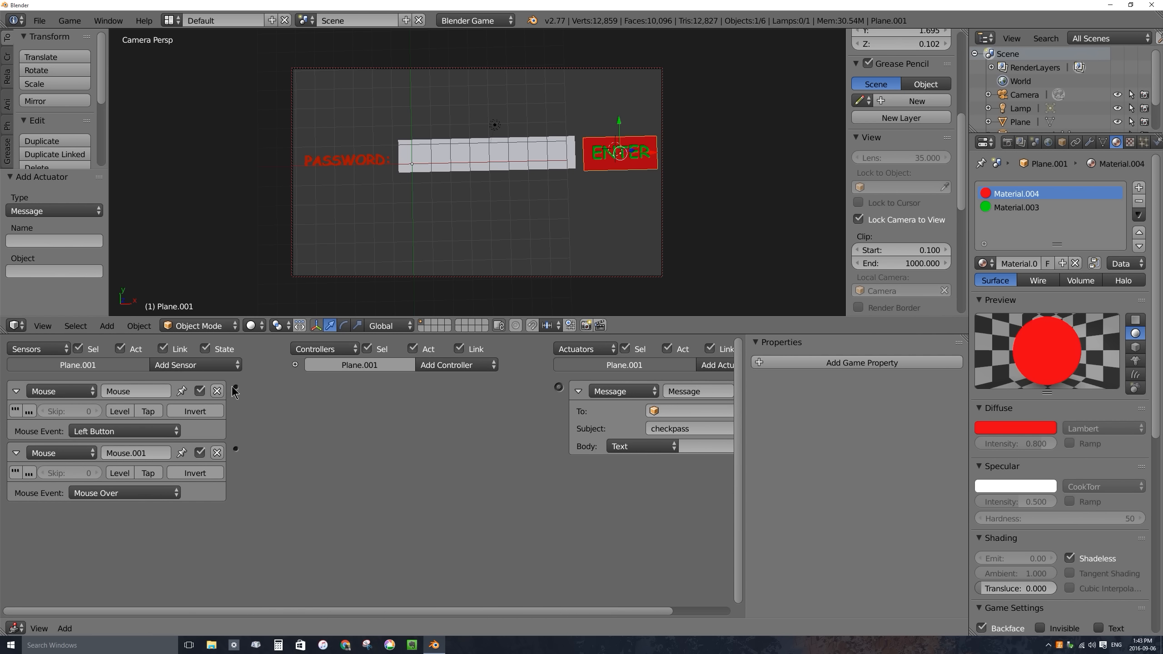
pyautogui.moveTo(237, 388); pyautogui.dragTo(559, 387)
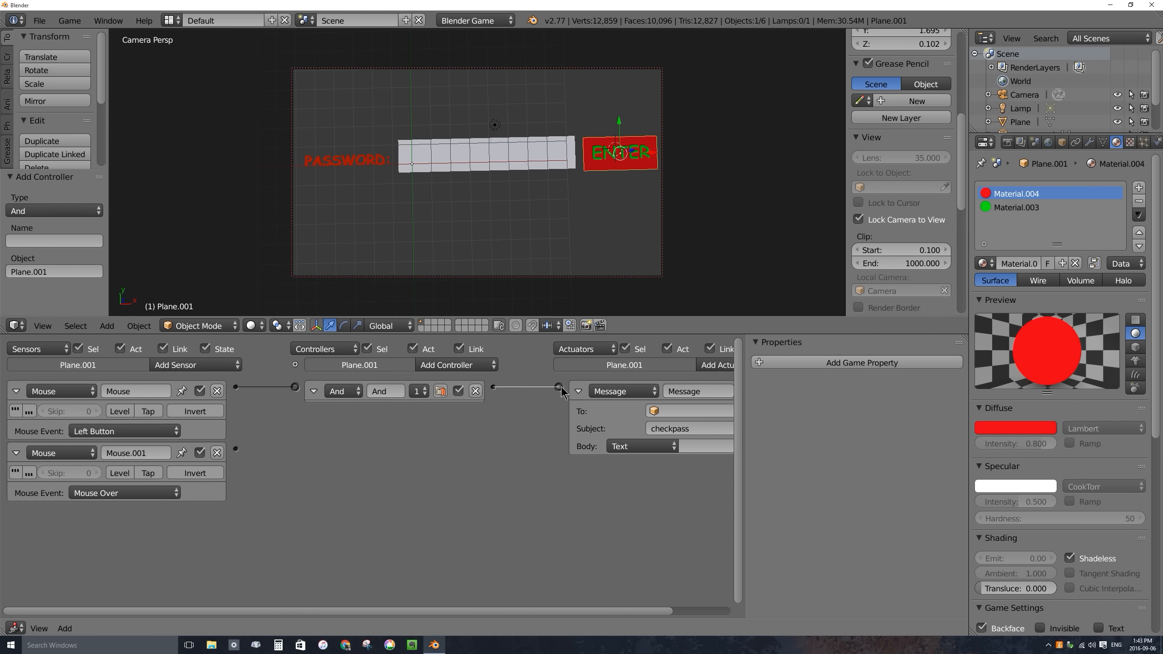
pyautogui.moveTo(294, 387); pyautogui.dragTo(235, 449)
pyautogui.hscroll(3, 597, 410)
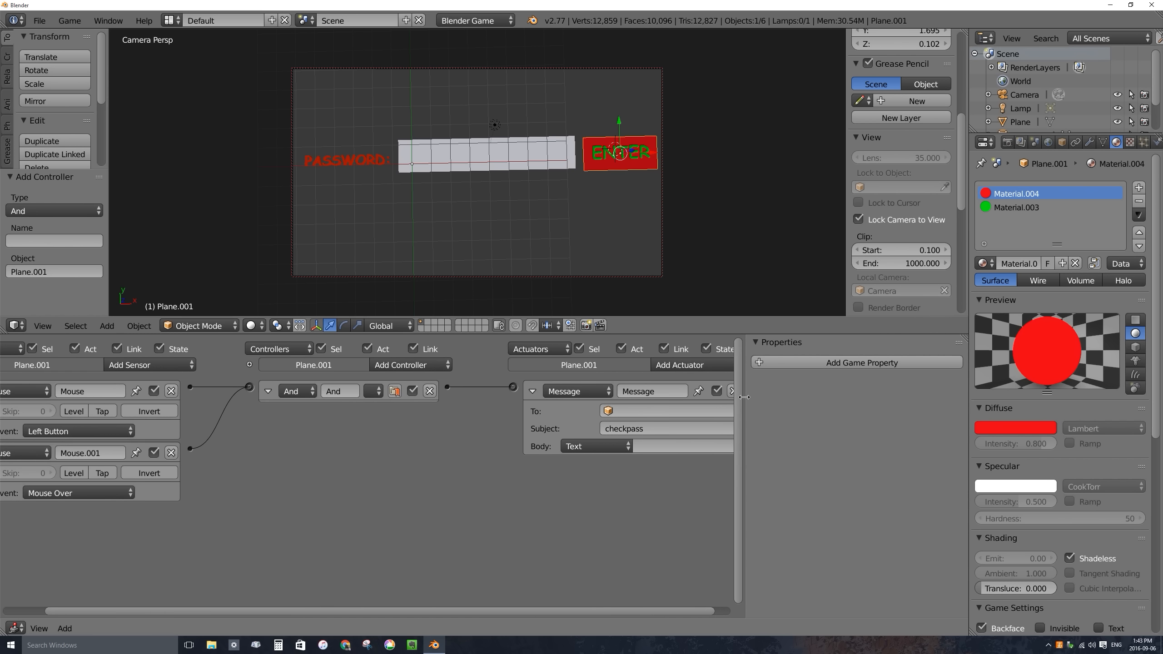
pyautogui.moveTo(744, 396); pyautogui.dragTo(829, 400)
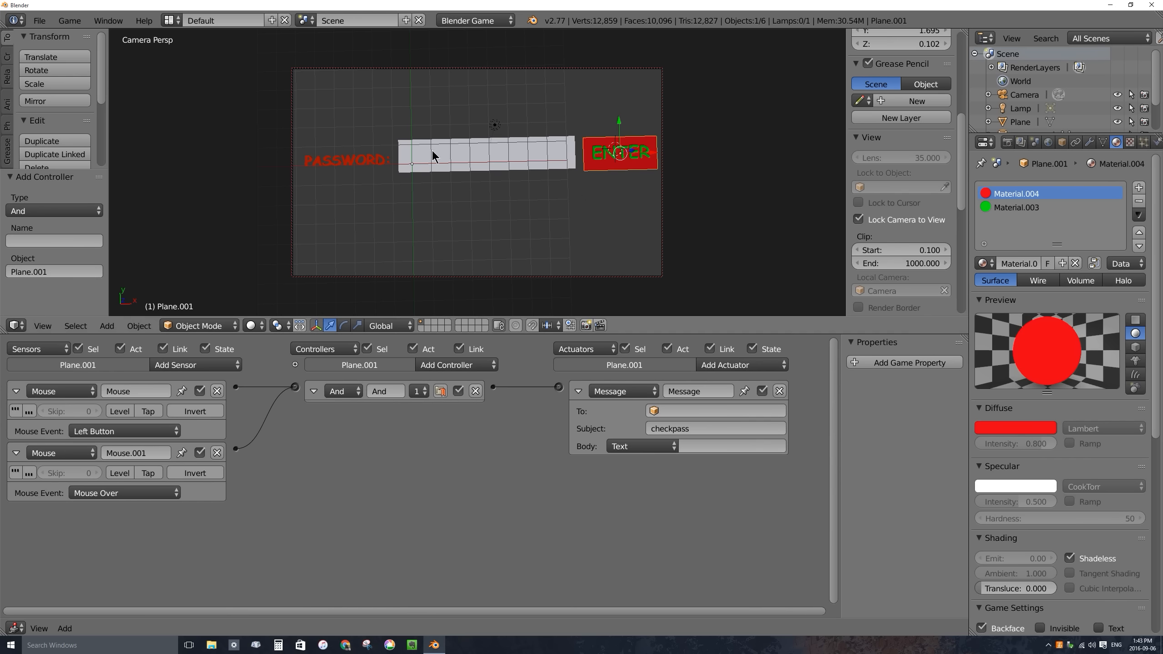
# Add a second Message sensor to the password field's text object with the subject checkpass.
pyautogui.rightClick(412, 164)
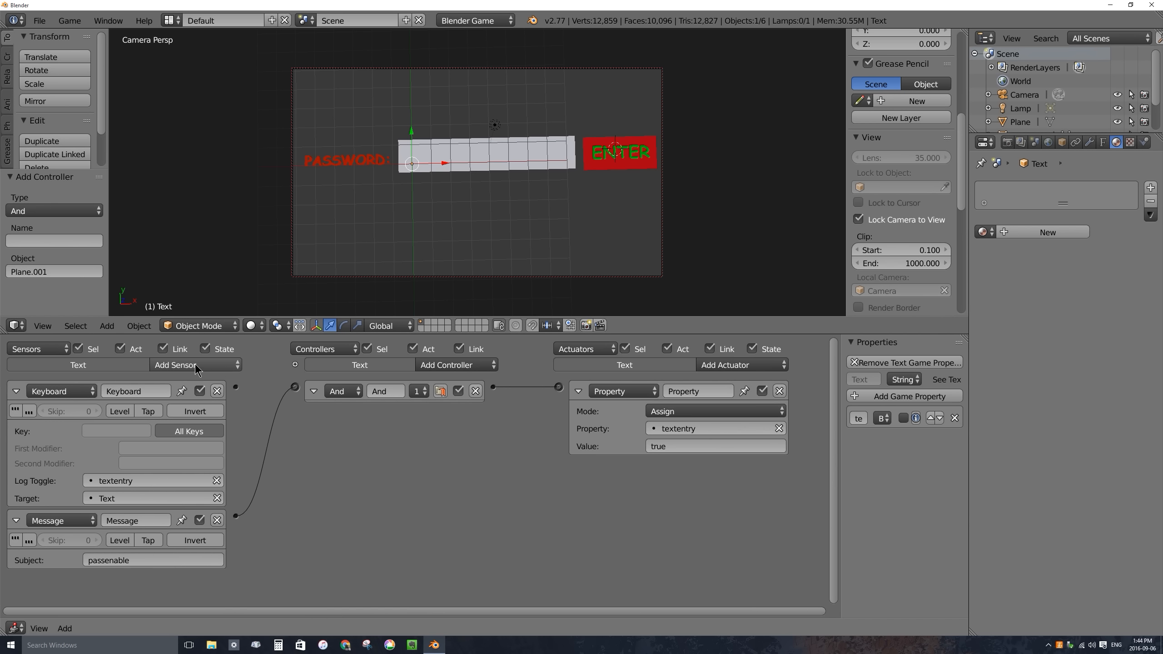
pyautogui.moveTo(218, 335); pyautogui.dragTo(232, 282)
pyautogui.click(192, 313)
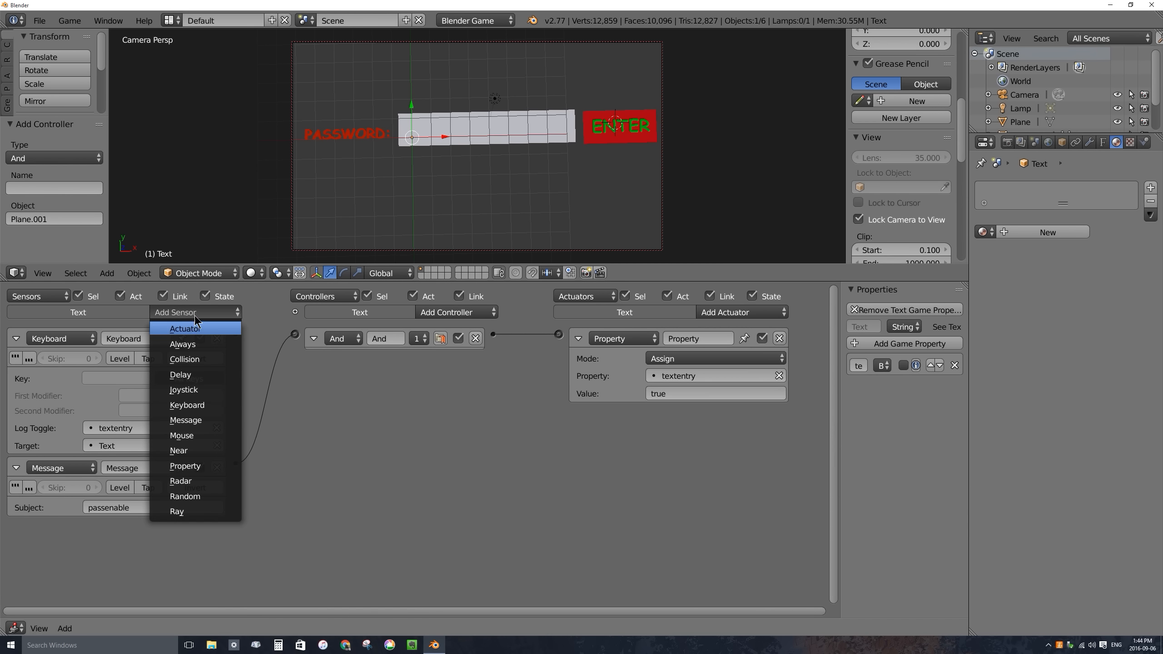
pyautogui.click(185, 420)
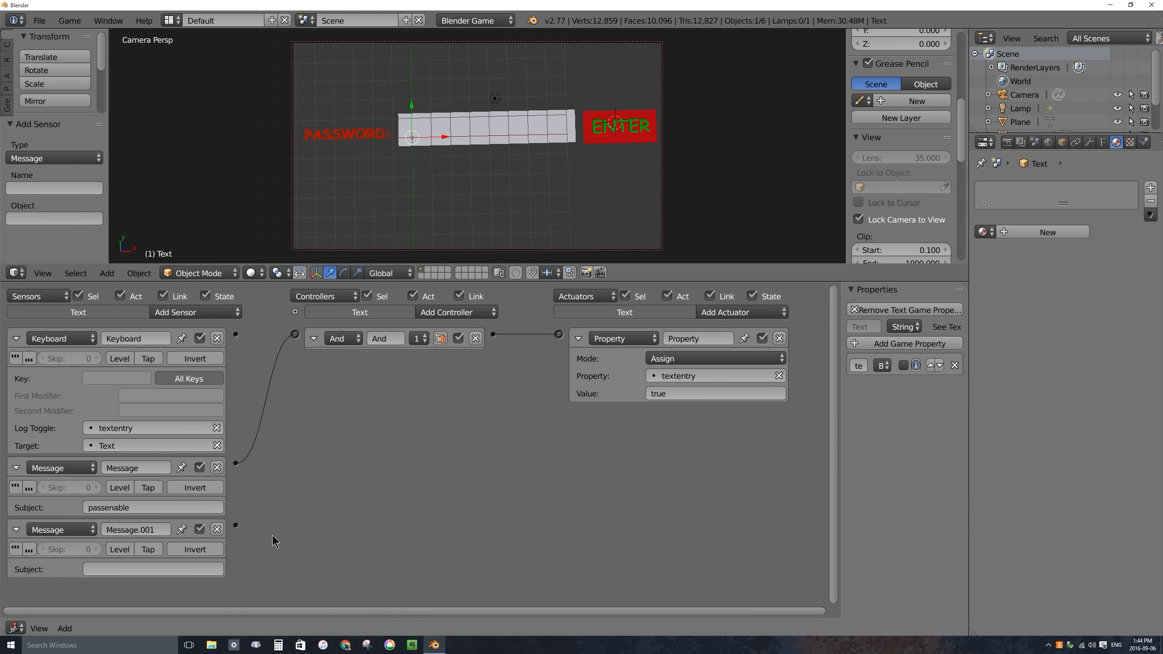
pyautogui.click(114, 569)
pyautogui.write('checkpass')
pyautogui.press('Return')
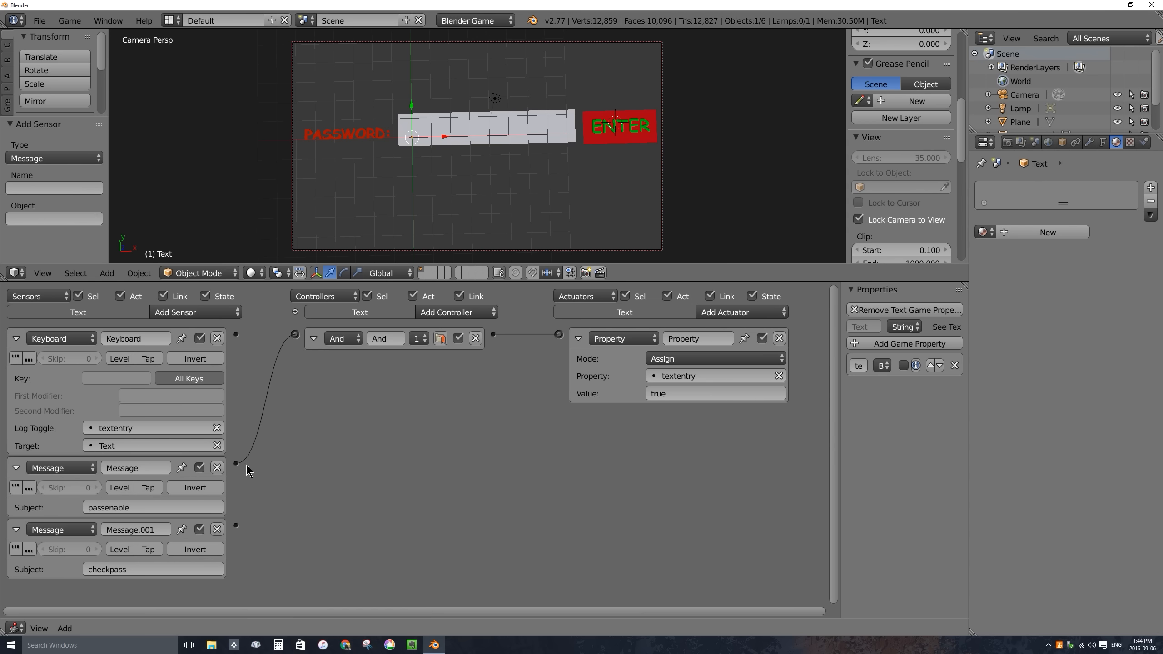
# Add a Property sensor to the text object that tests whether its Text property equals the expected password, entering that password as the value.
pyautogui.click(183, 313)
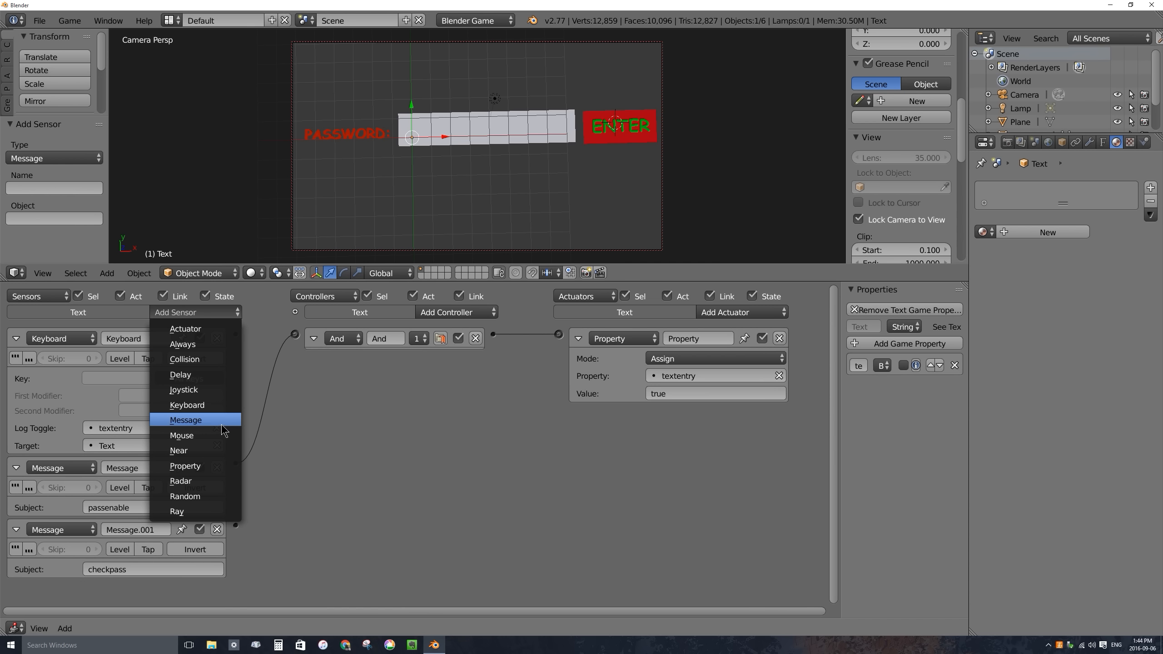
pyautogui.click(209, 466)
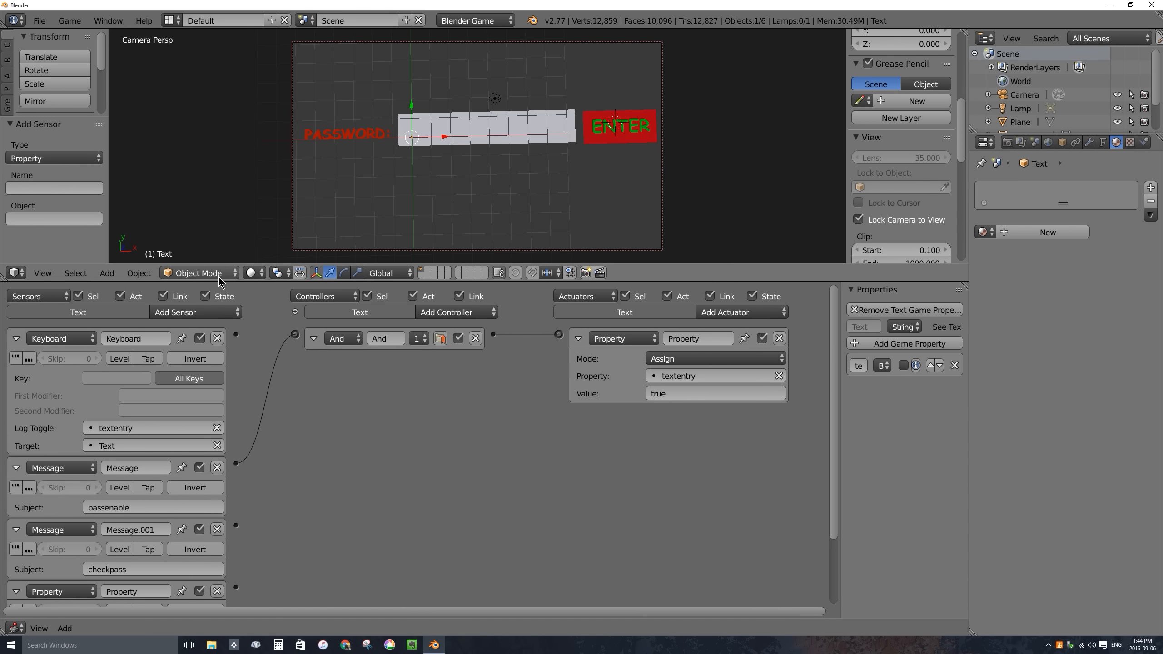
pyautogui.moveTo(218, 281); pyautogui.dragTo(224, 202)
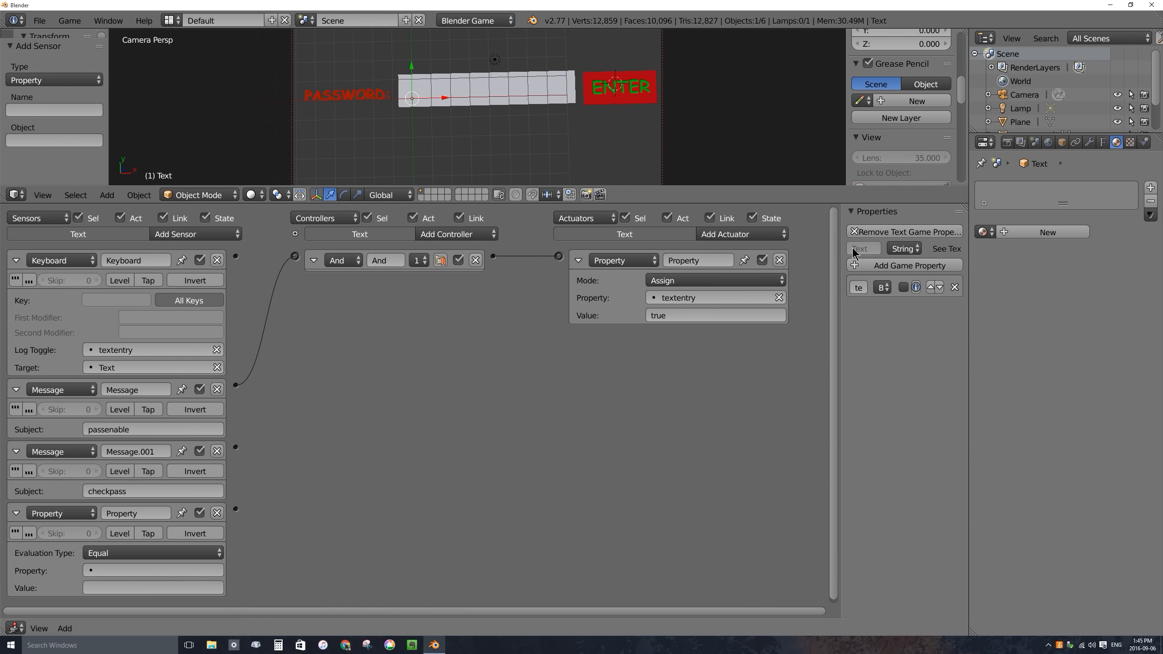
pyautogui.moveTo(840, 244); pyautogui.dragTo(823, 244)
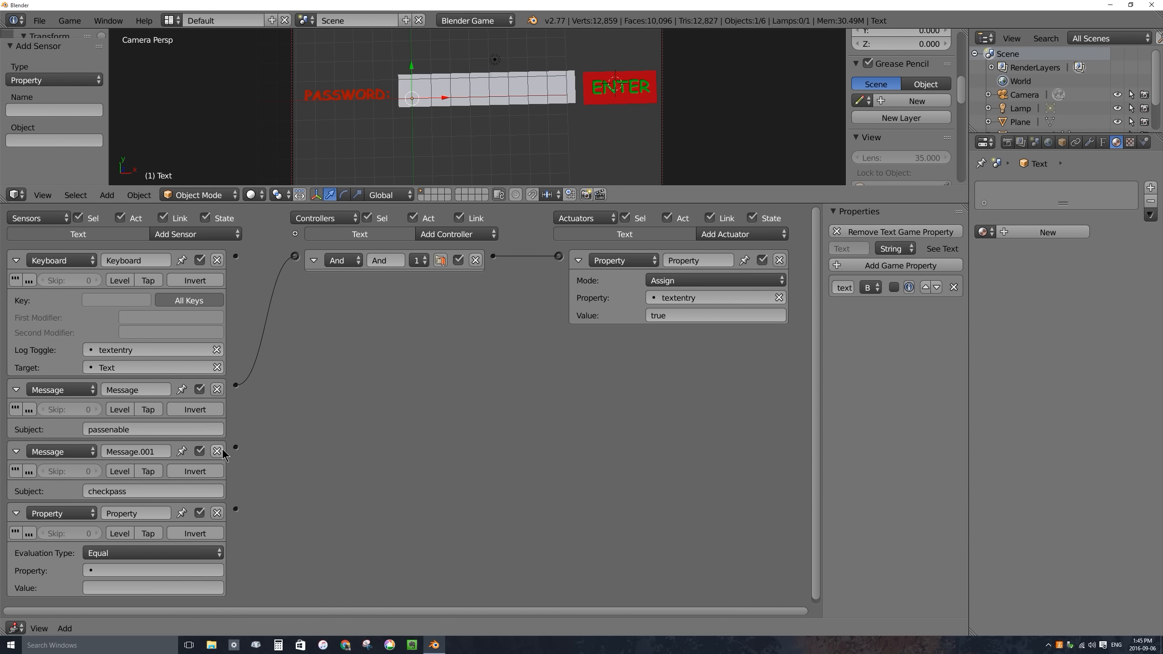
pyautogui.click(112, 568)
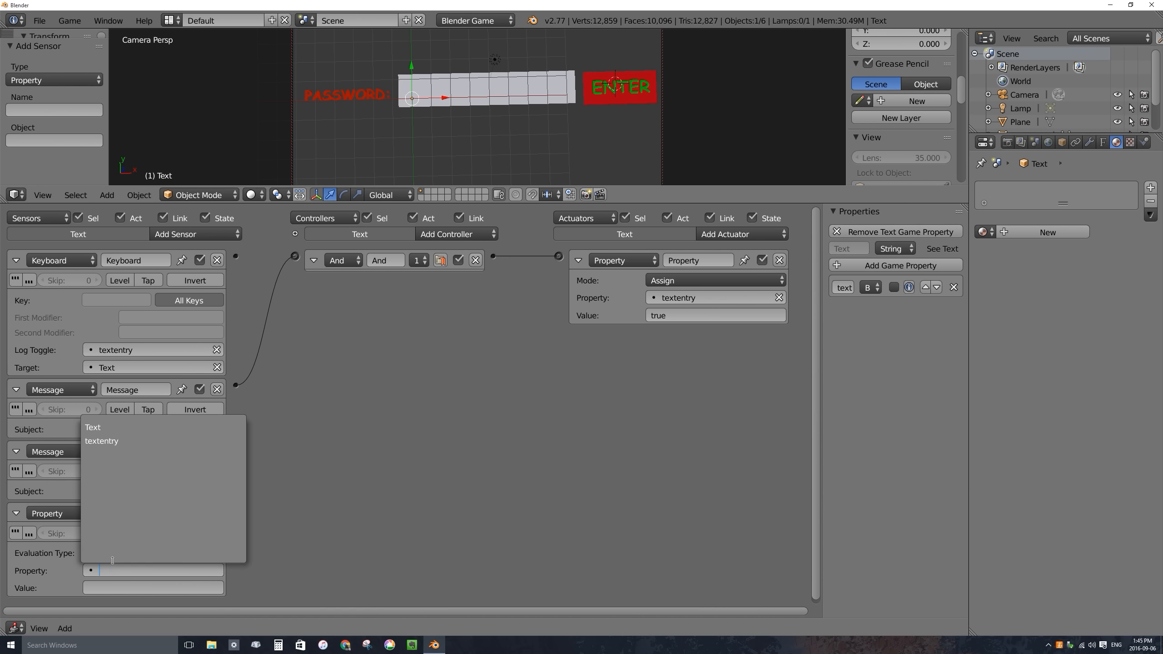
pyautogui.click(102, 426)
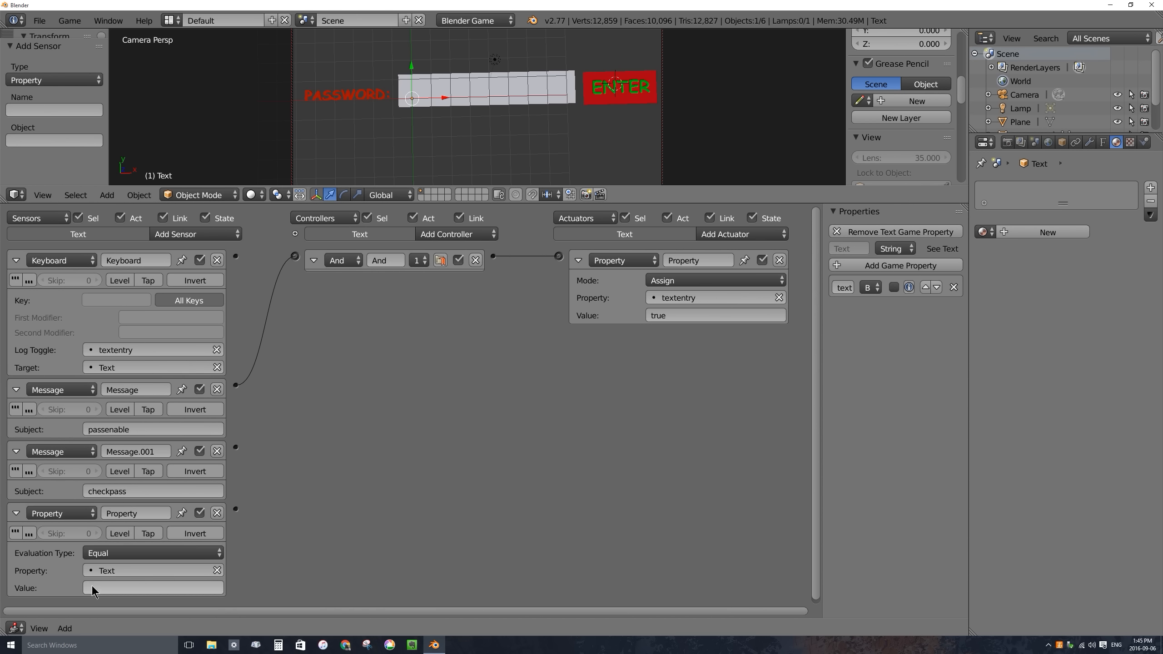
pyautogui.click(124, 587)
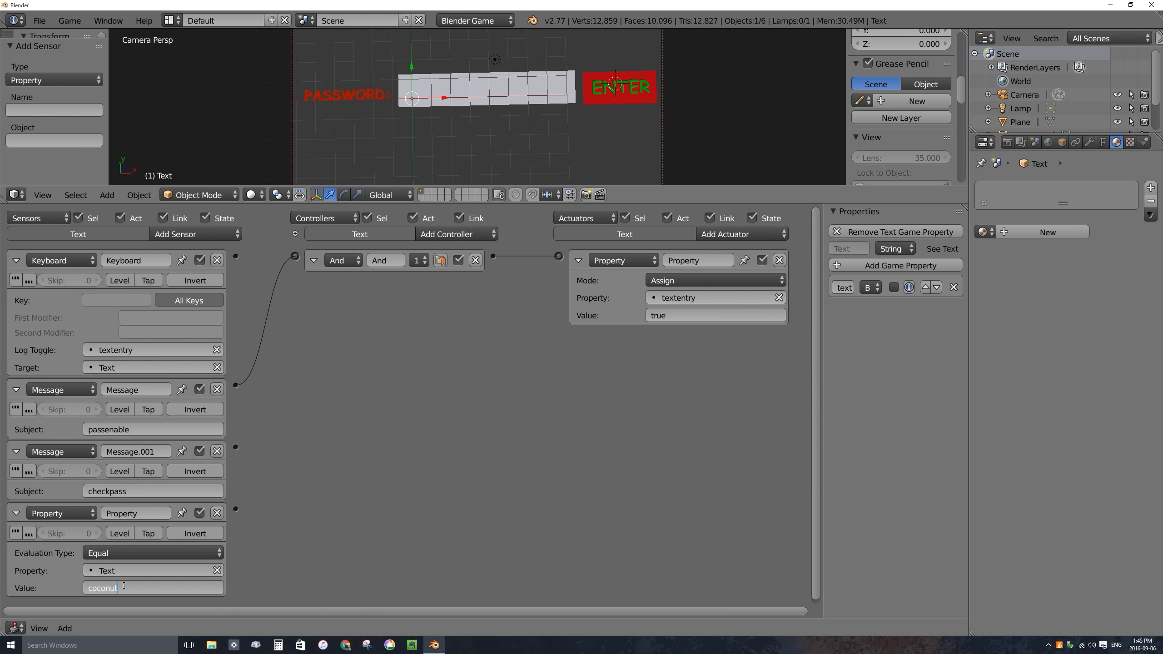
pyautogui.press('Return')
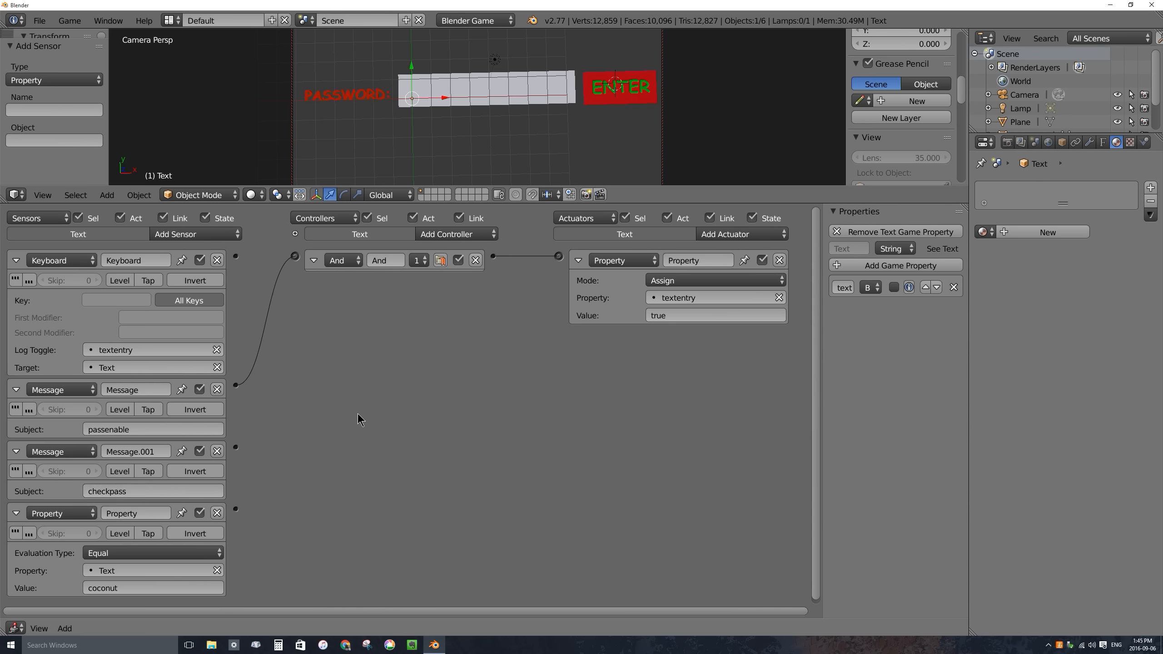
# Add a Scene actuator to the text object and set its mode to Set Scene.
pyautogui.click(755, 234)
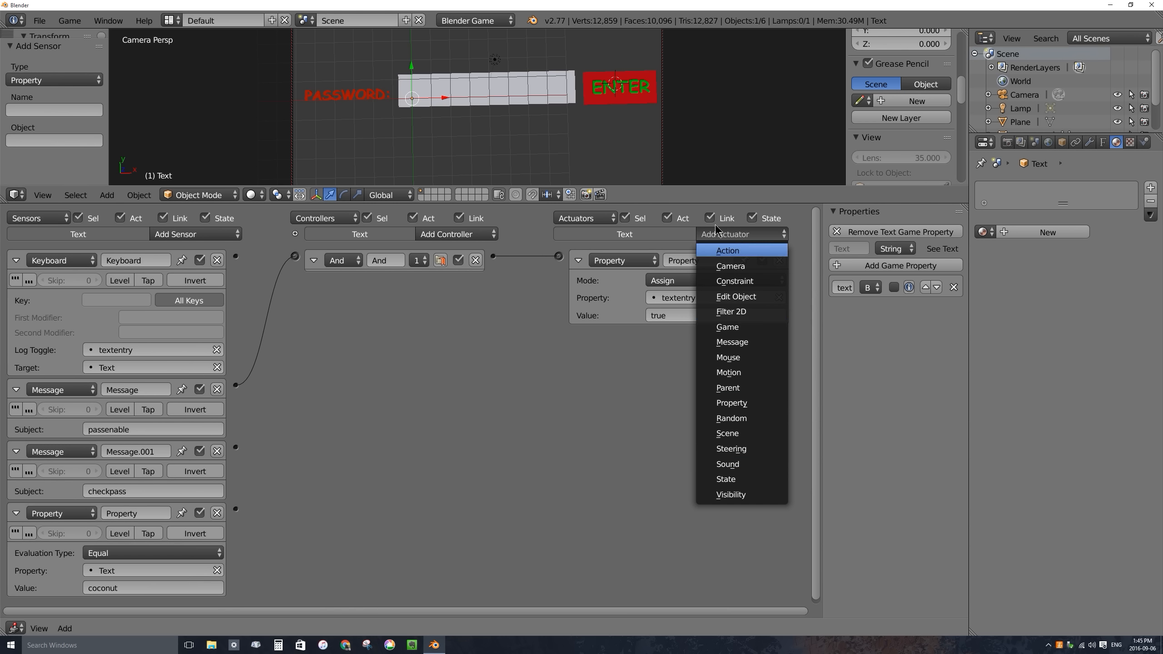
pyautogui.click(733, 434)
pyautogui.click(687, 357)
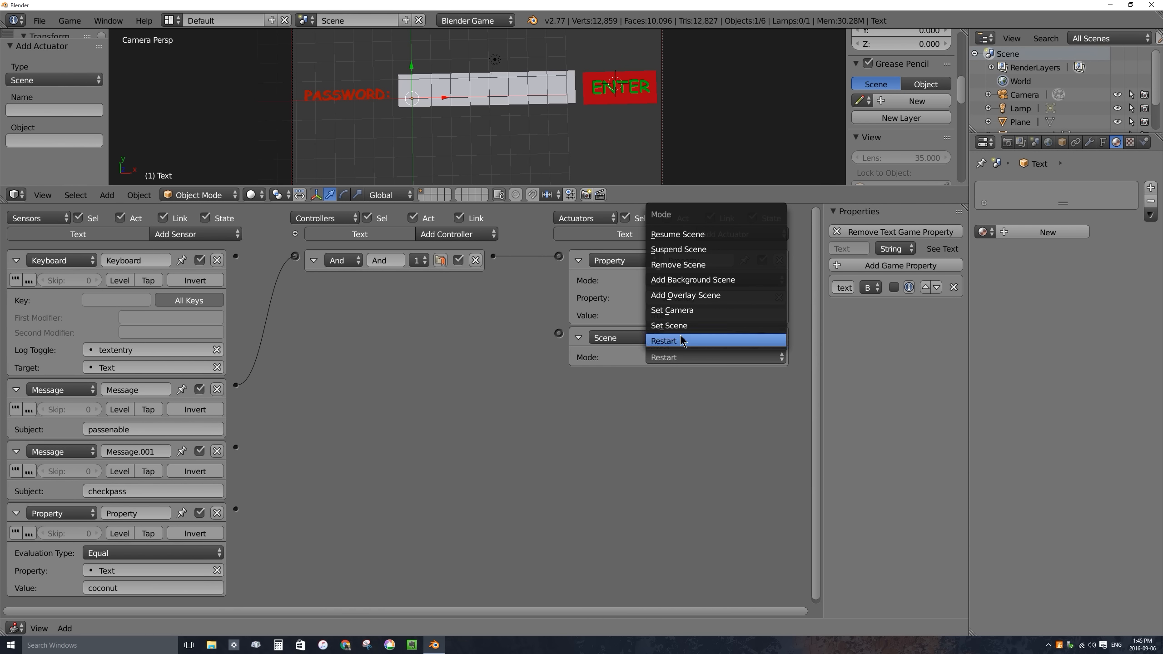
pyautogui.click(672, 308)
pyautogui.click(672, 309)
pyautogui.click(694, 361)
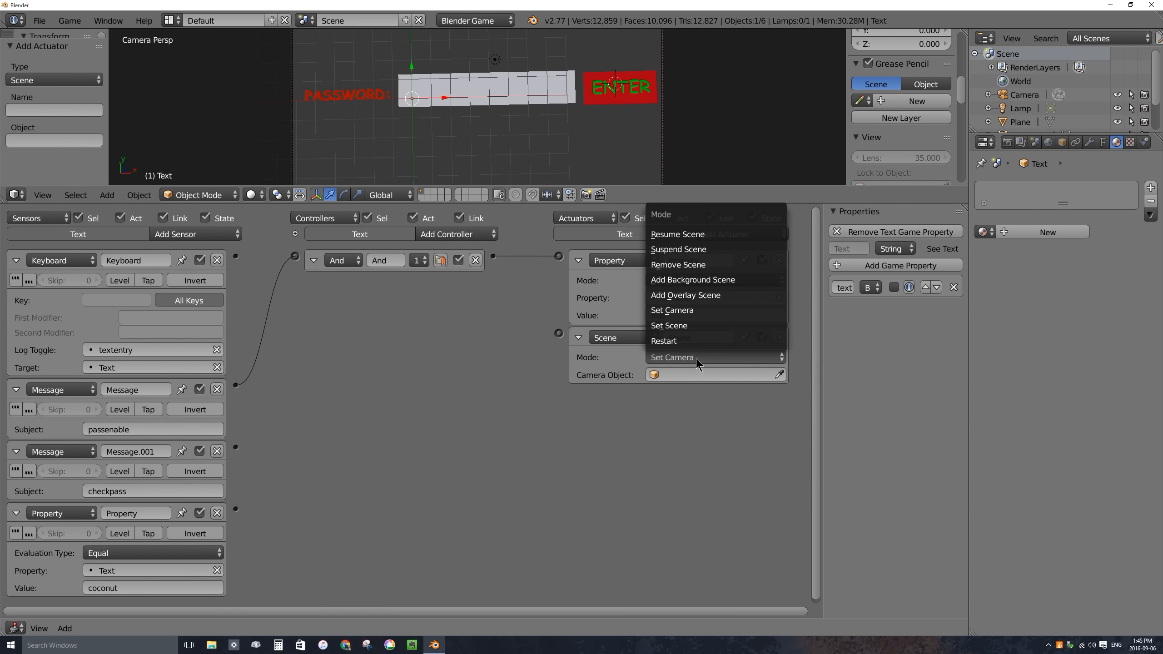
pyautogui.click(694, 327)
# Wire the checkpass Message sensor and the Property sensor through a new And controller to the Scene actuator.
pyautogui.moveTo(236, 448); pyautogui.dragTo(559, 333)
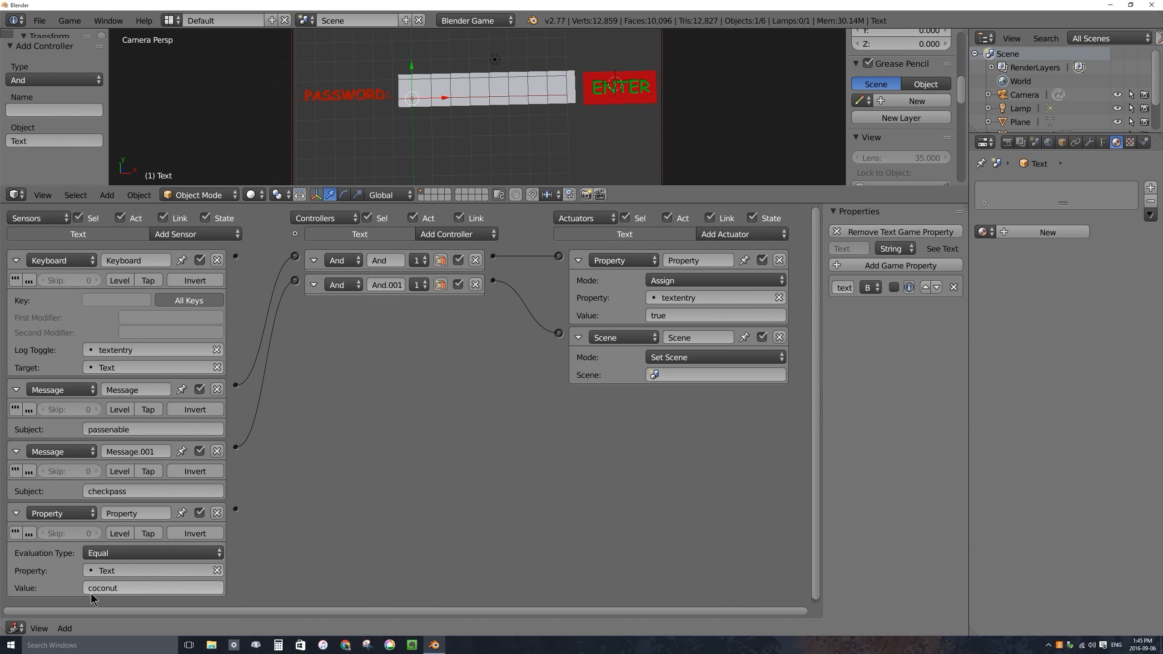
pyautogui.moveTo(236, 509); pyautogui.dragTo(295, 281)
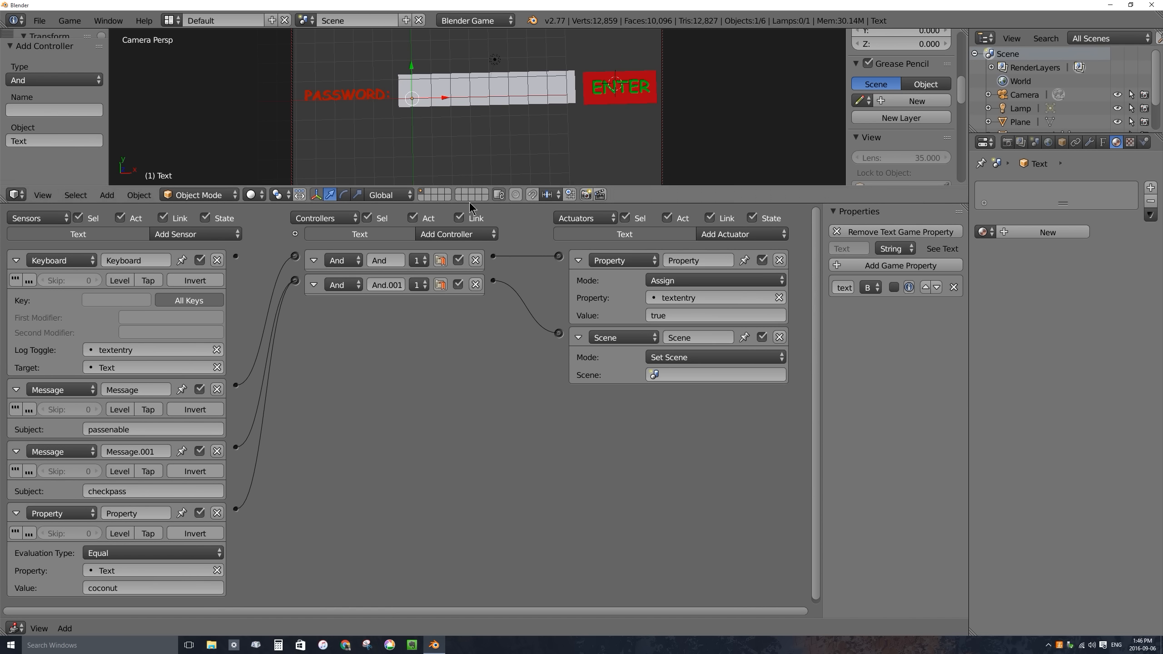
pyautogui.moveTo(469, 203); pyautogui.dragTo(470, 201)
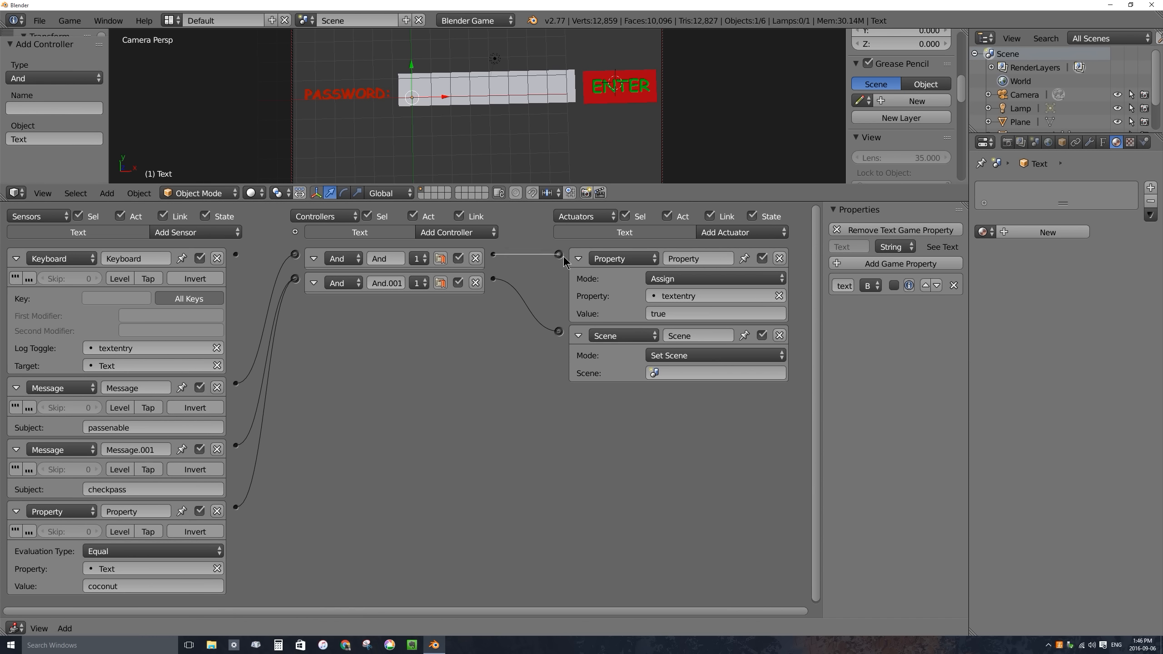
# Rename the current scene to menu and create a new empty scene.
pyautogui.moveTo(522, 202); pyautogui.dragTo(523, 292)
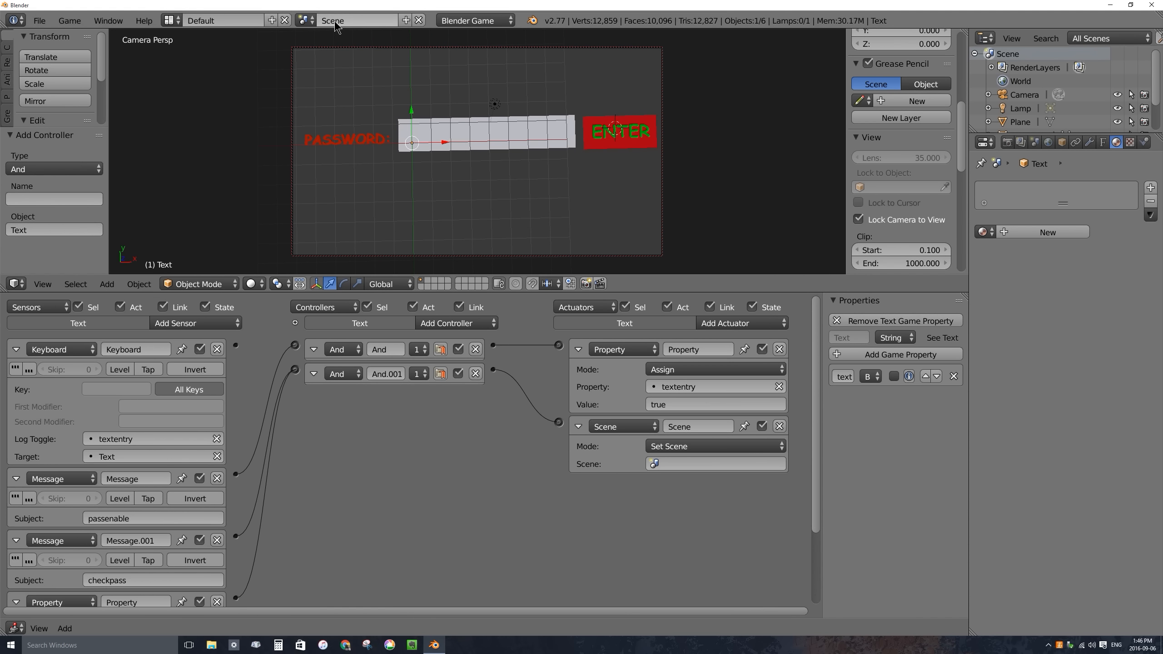
pyautogui.click(350, 19)
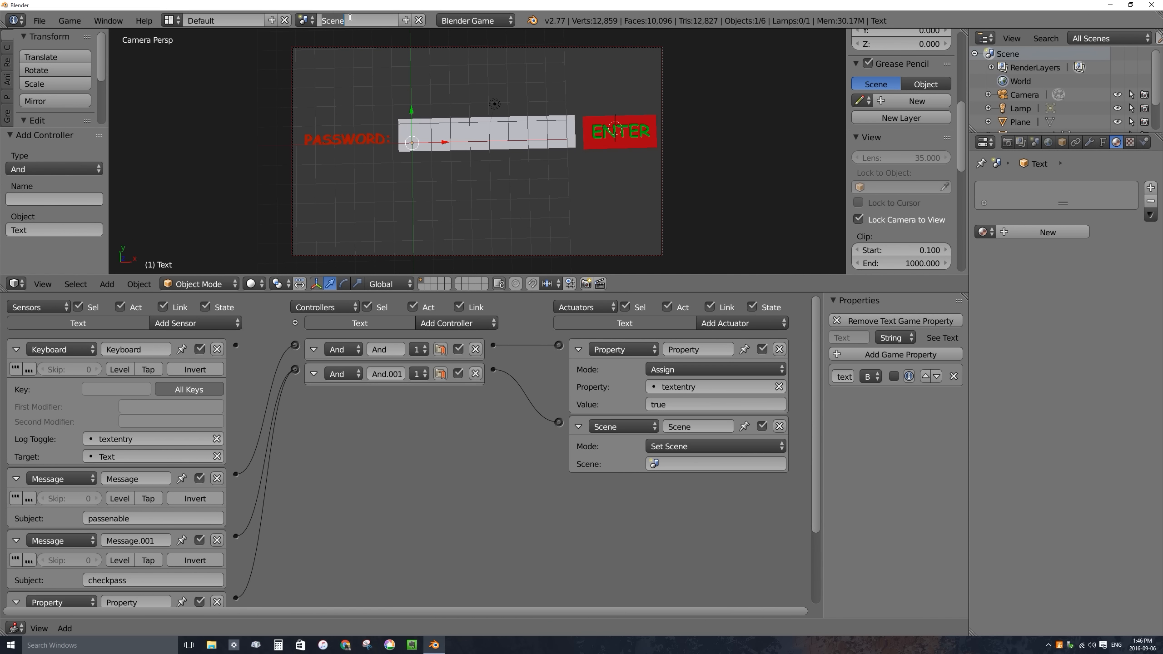
pyautogui.write('menu')
pyautogui.press('Return')
pyautogui.click(406, 21)
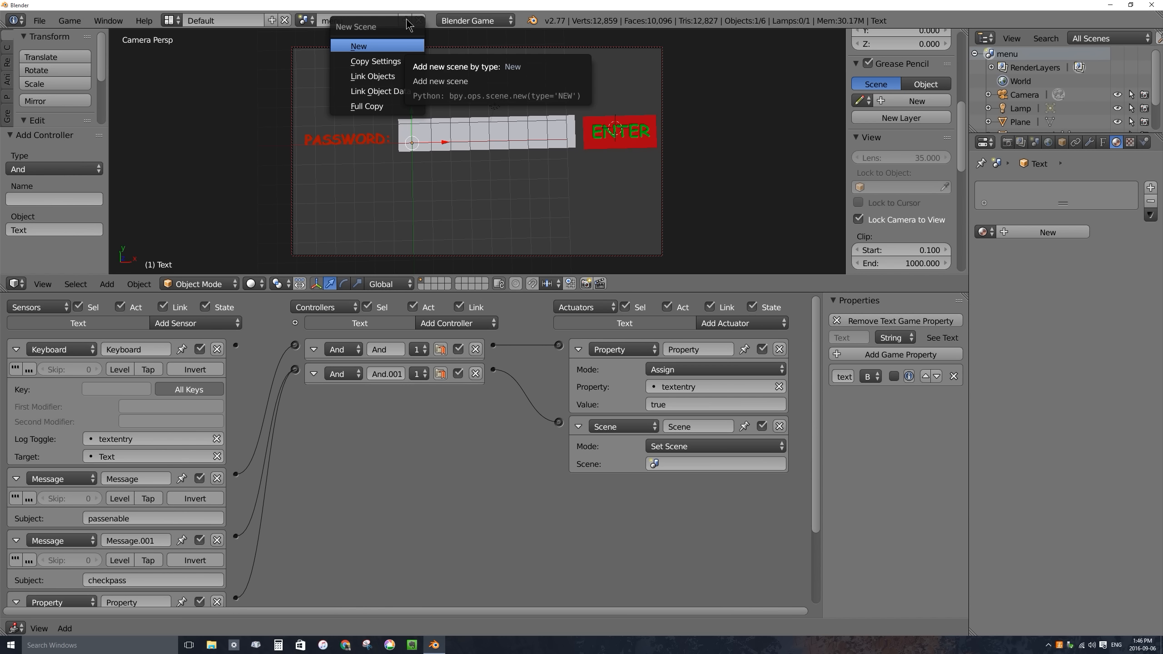
pyautogui.click(365, 47)
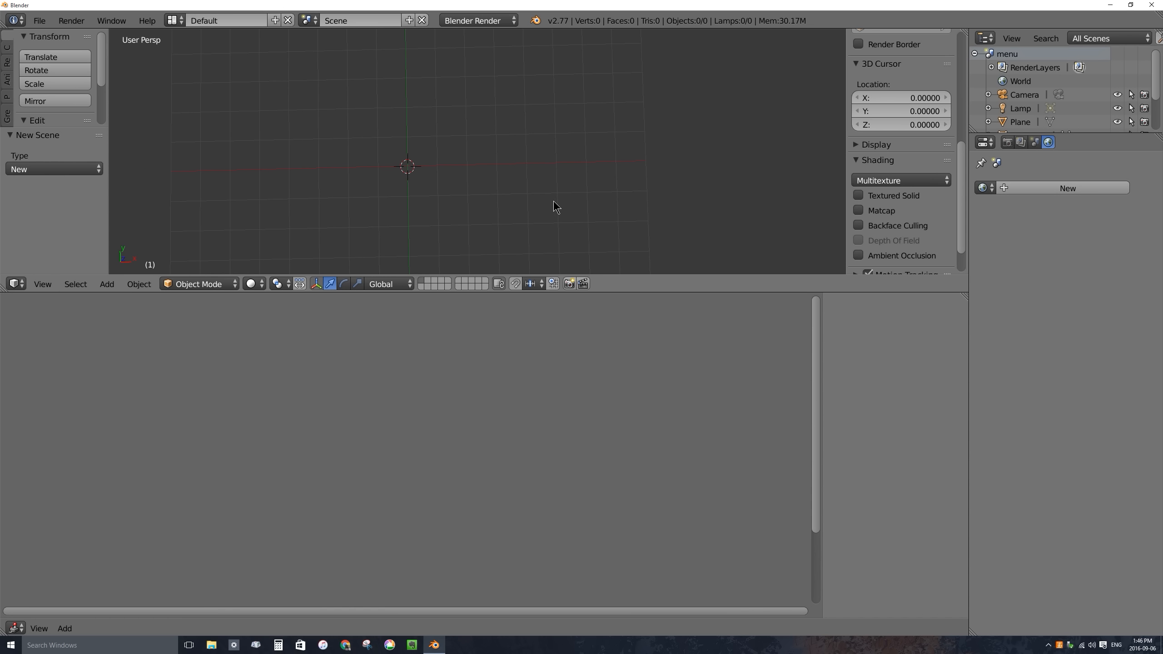
# Add a camera to the new scene and clear its rotation and location.
pyautogui.moveTo(556, 207); pyautogui.dragTo(511, 218, button='middle')
pyautogui.hotkey('shift', 'a')
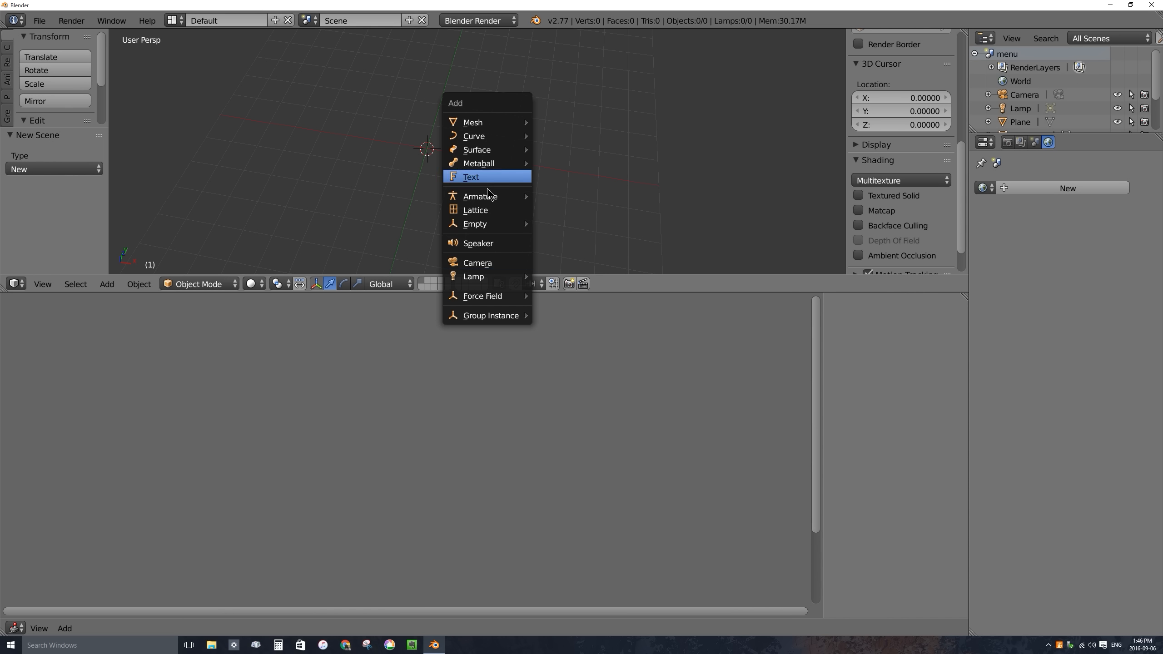
pyautogui.click(485, 263)
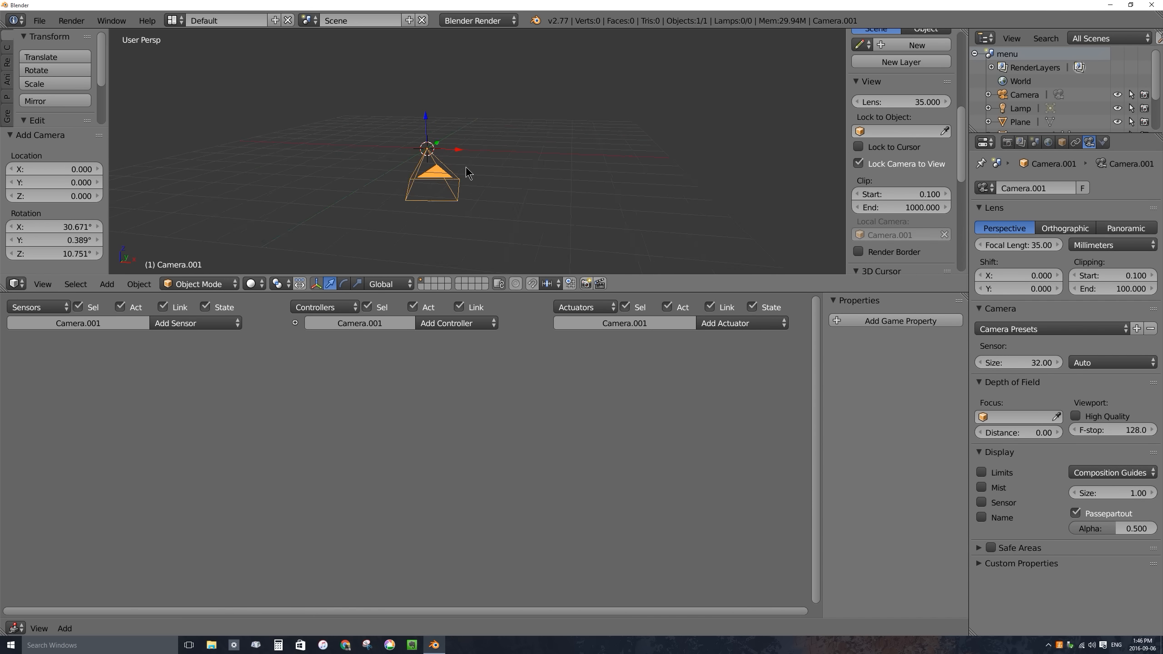
pyautogui.moveTo(466, 172); pyautogui.dragTo(383, 169, button='middle')
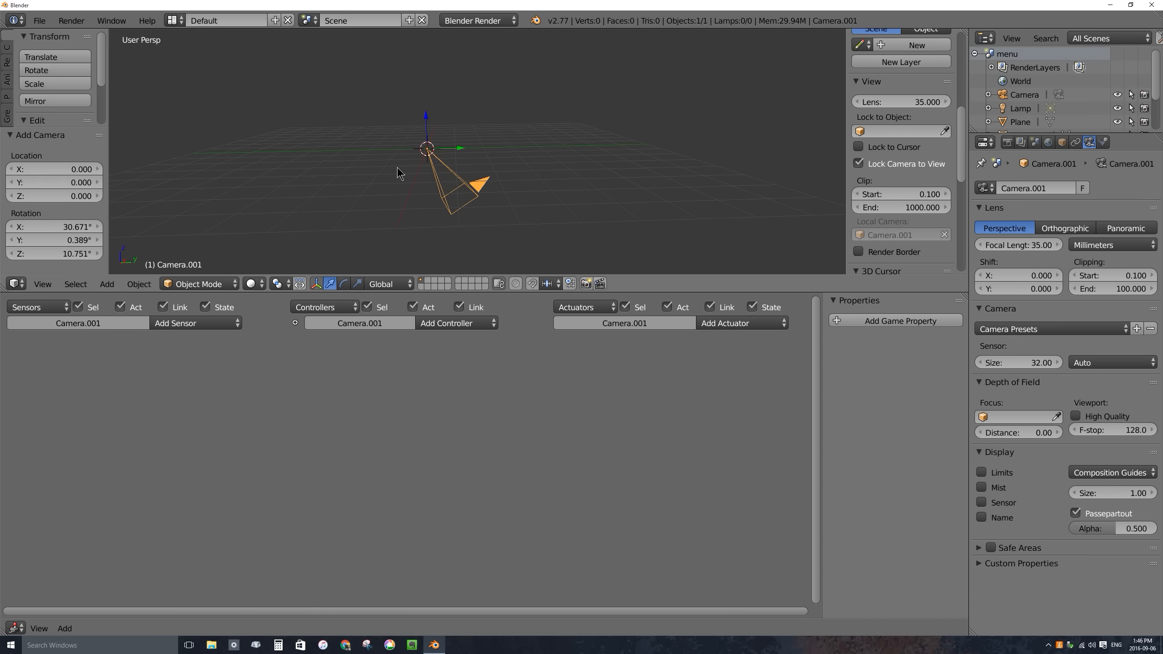
pyautogui.hotkey('alt', 'r')
pyautogui.hotkey('alt', 'g')
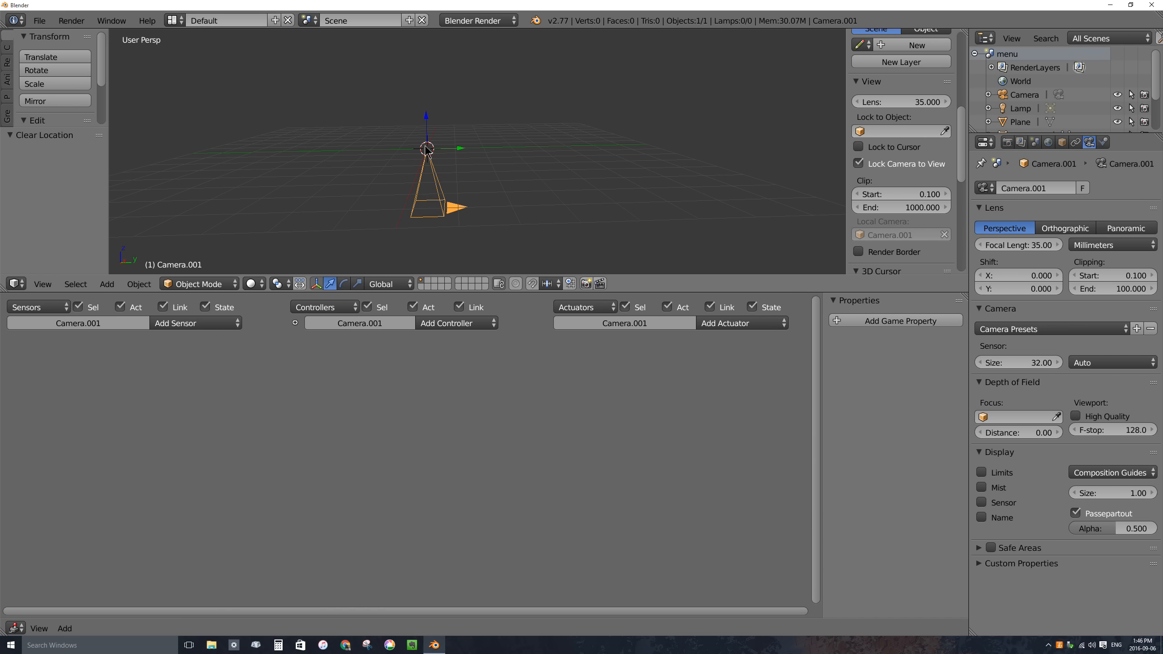
# Raise the new camera 9.870 units along Z and switch its lens to Orthographic.
pyautogui.scroll(-5, 424, 155)
pyautogui.moveTo(456, 120); pyautogui.dragTo(455, 46)
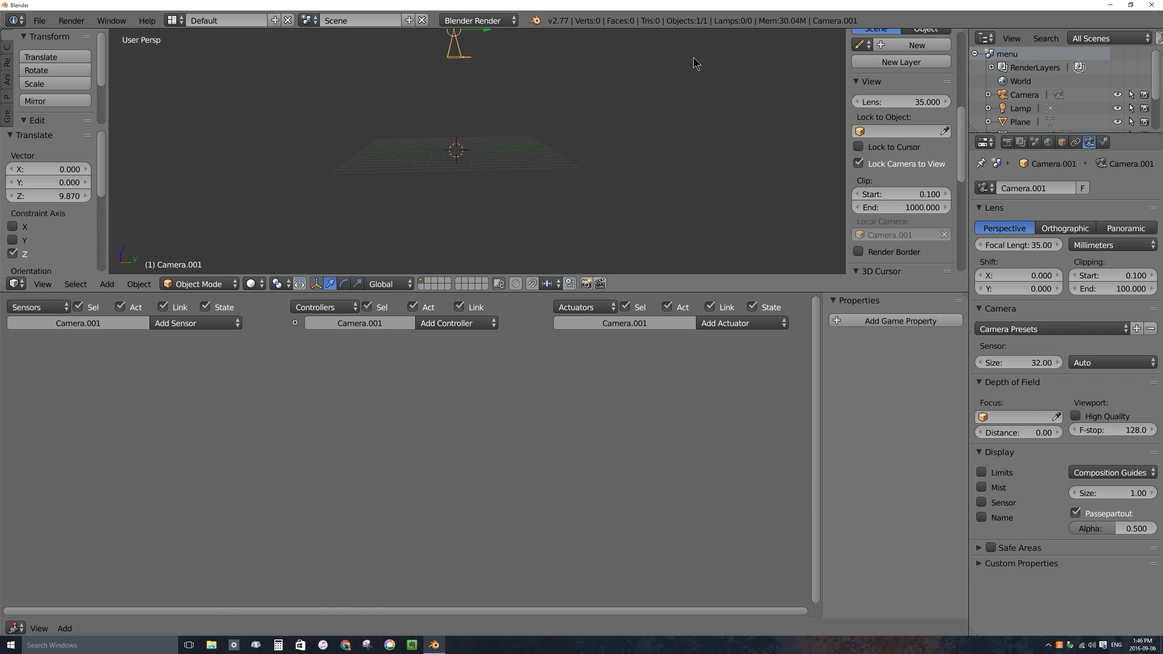
pyautogui.click(1065, 228)
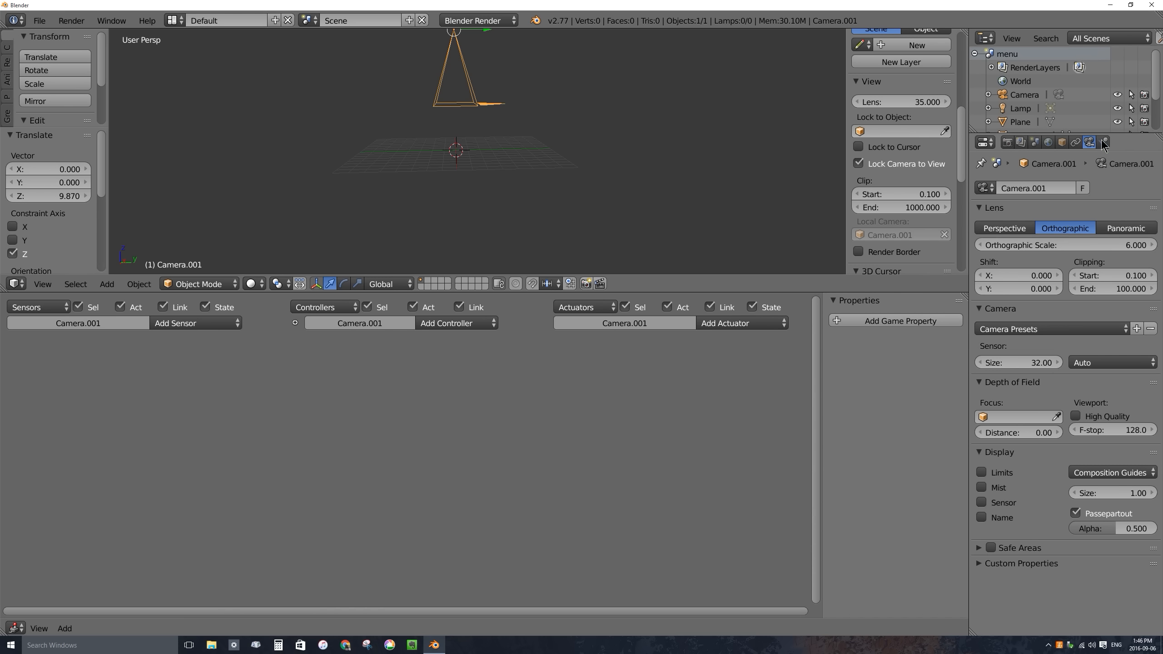
pyautogui.moveTo(571, 109); pyautogui.dragTo(652, 217, button='middle')
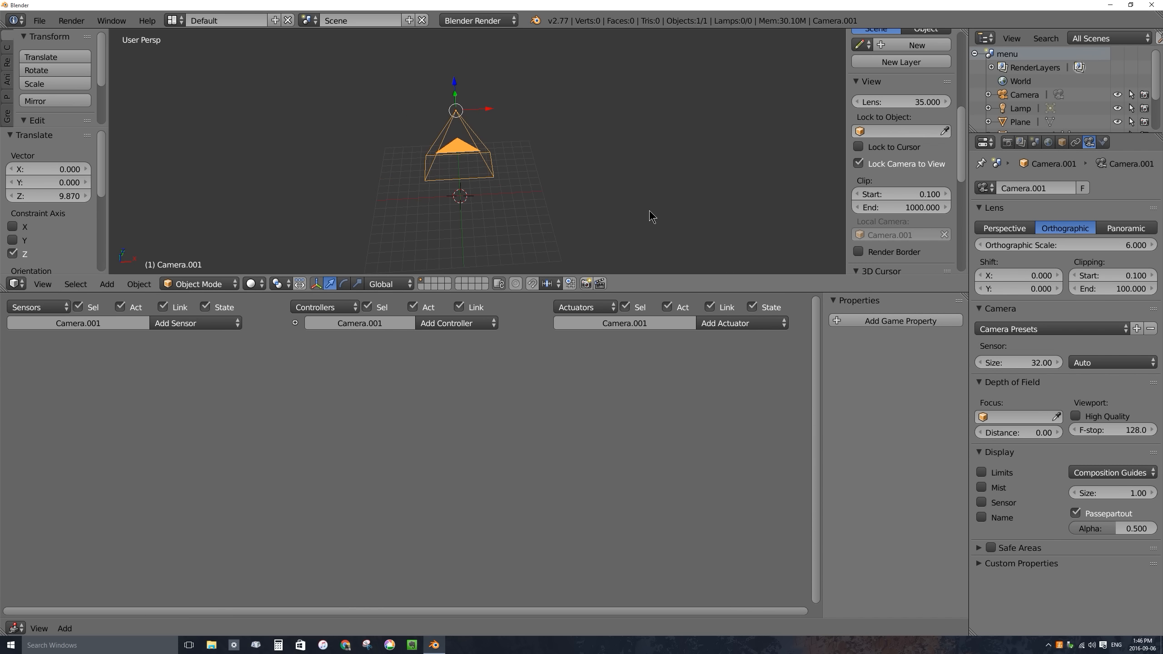
# Add a text object at the origin of the new scene.
pyautogui.hotkey('shift', 'a')
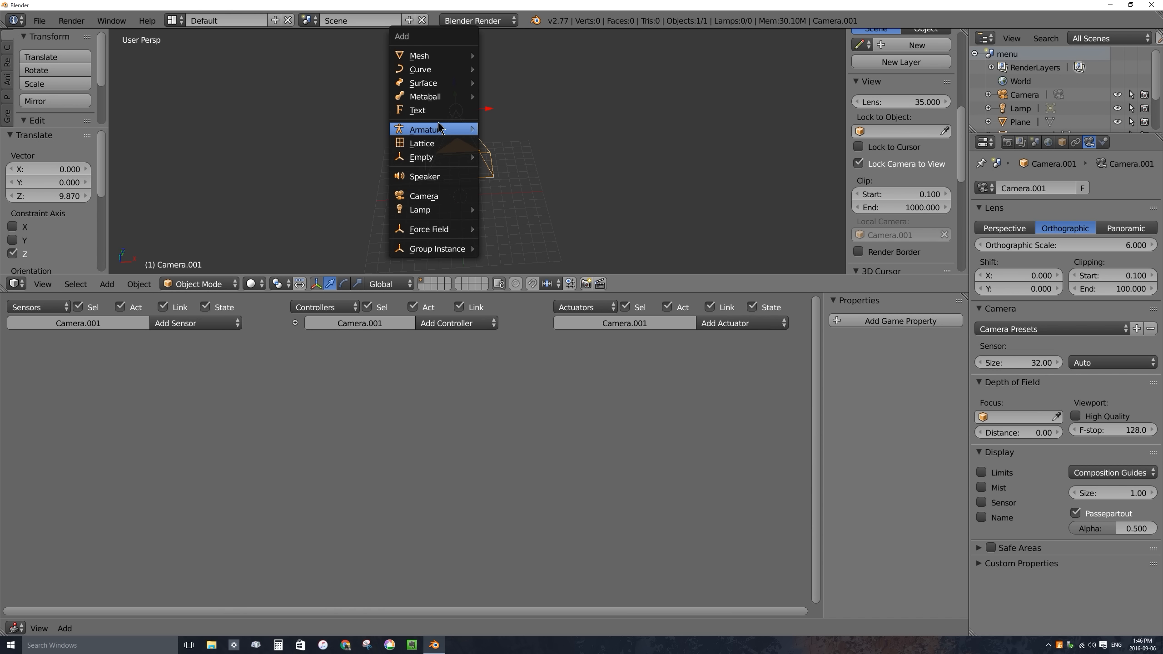
pyautogui.click(425, 111)
pyautogui.scroll(4, 488, 181)
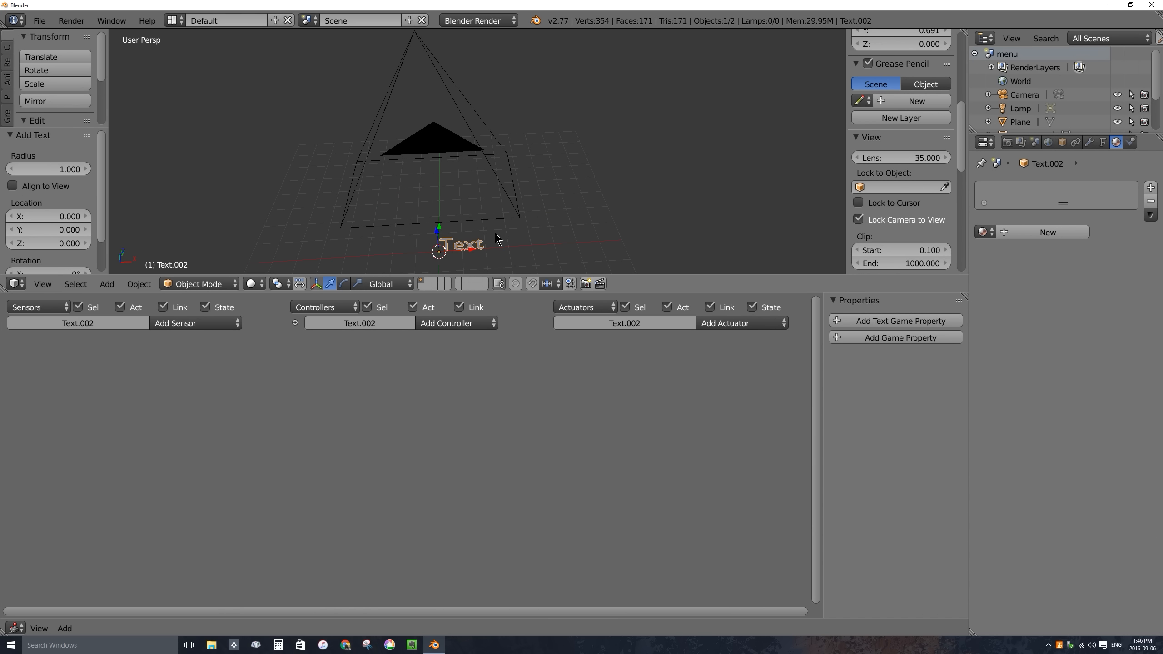
pyautogui.moveTo(498, 238); pyautogui.dragTo(488, 201, button='middle')
# Replace the text object's wording with "Welcome to the" and "COCONUT LEVEL!" on two lines.
pyautogui.press('Tab')
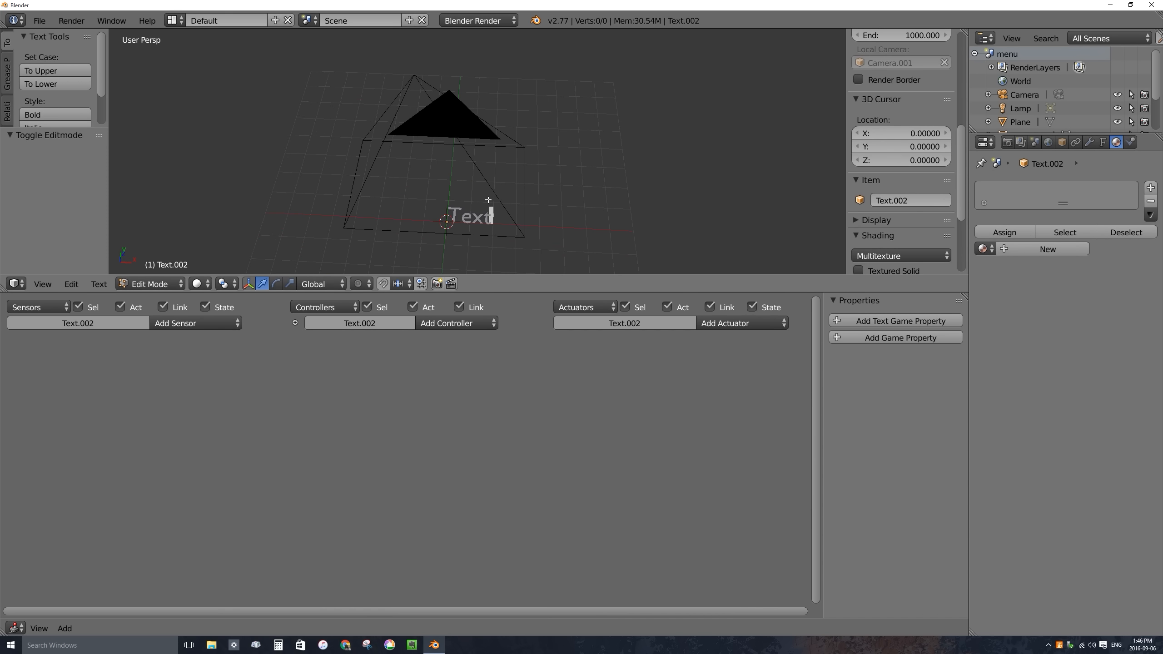
pyautogui.press('BackSpace')
pyautogui.press('BackSpace')
pyautogui.press('BackSpace')
pyautogui.press('BackSpace')
pyautogui.write('W')
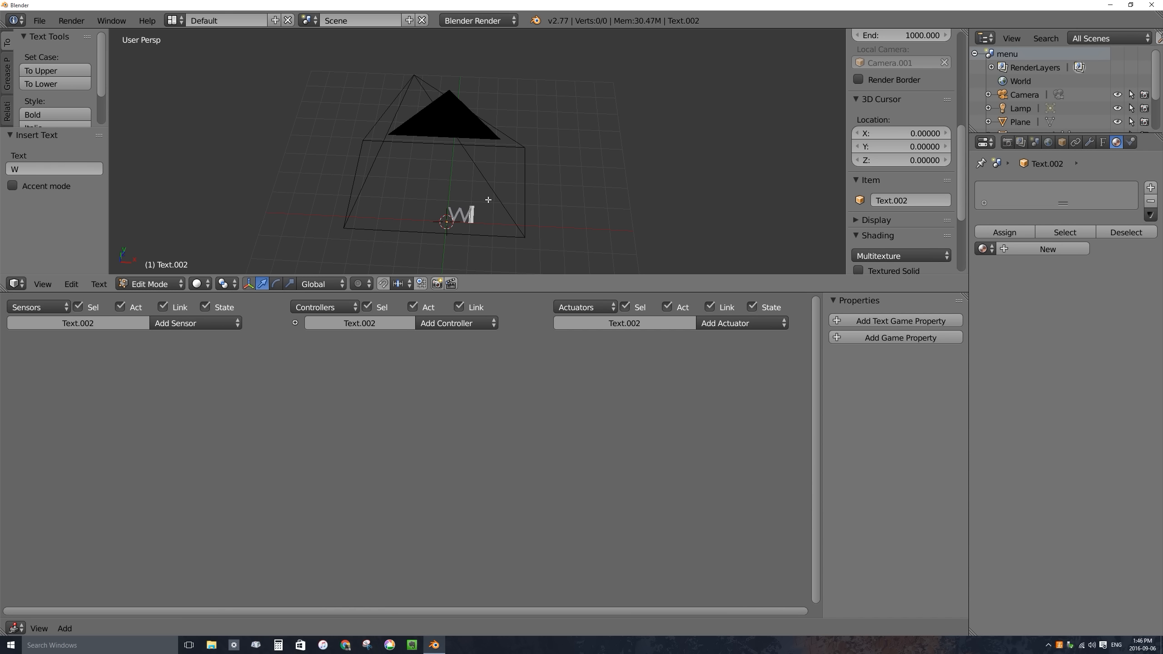
pyautogui.write('elcome to the')
pyautogui.press('Return')
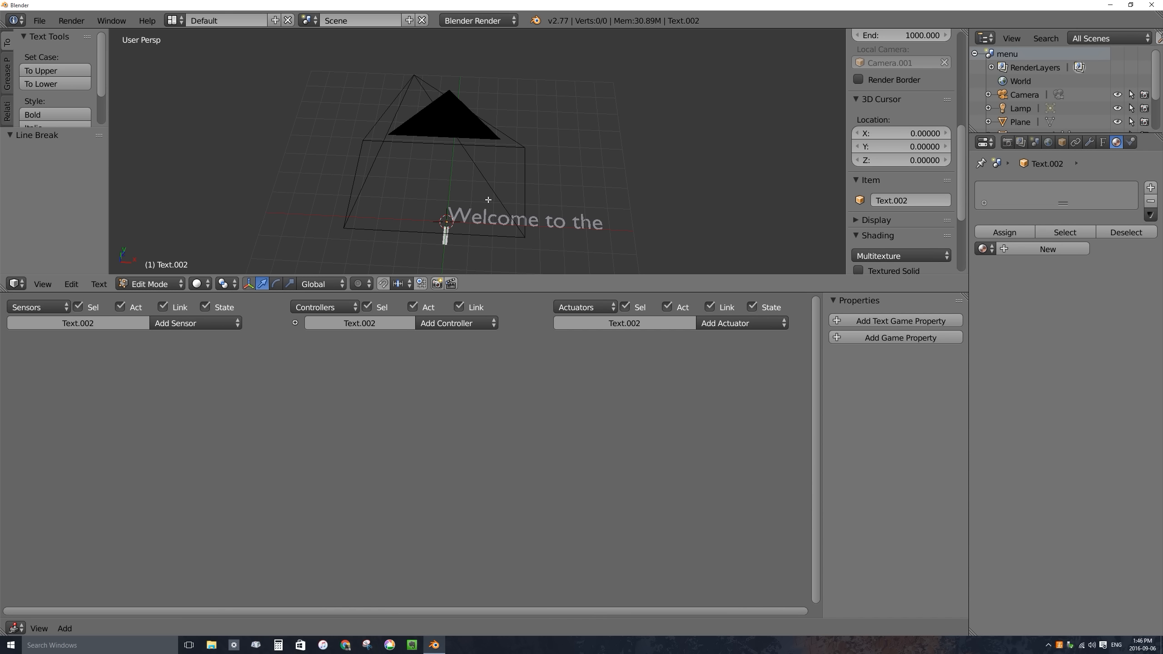
pyautogui.write('COCONUT')
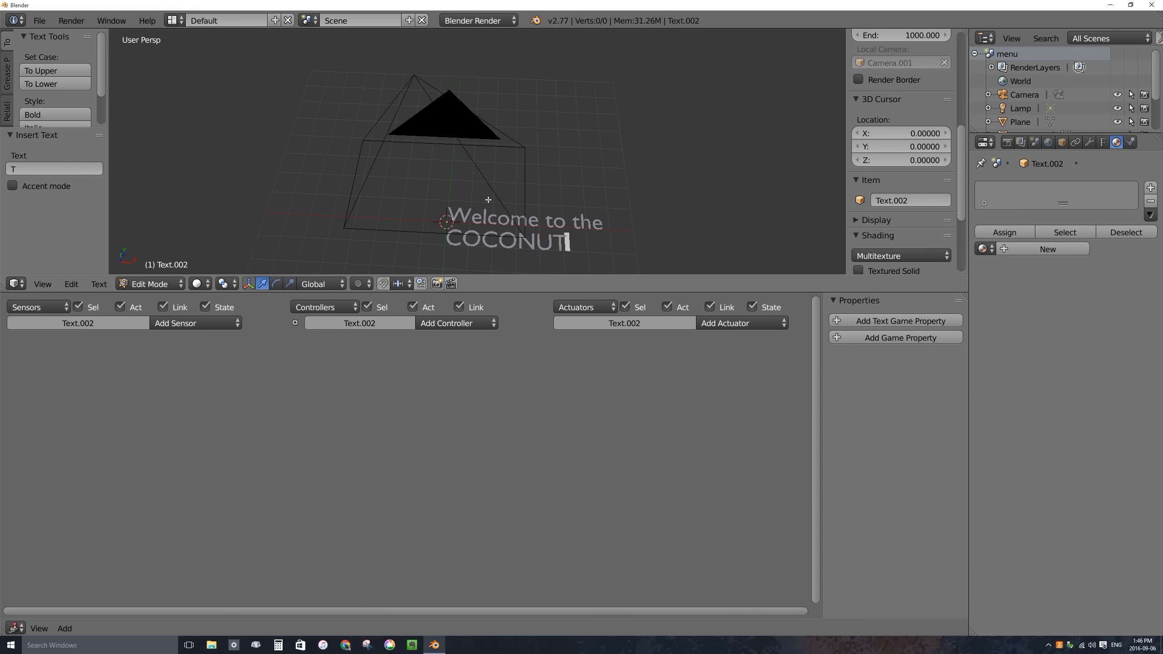
pyautogui.write(' LEVEL!')
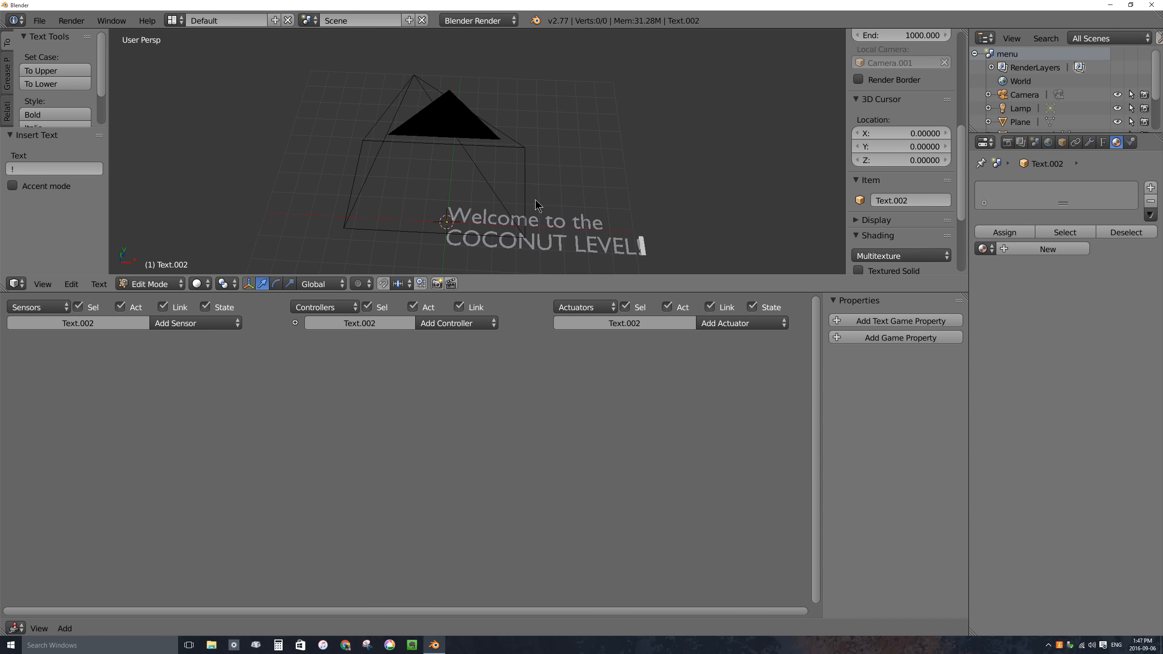
pyautogui.press('Tab')
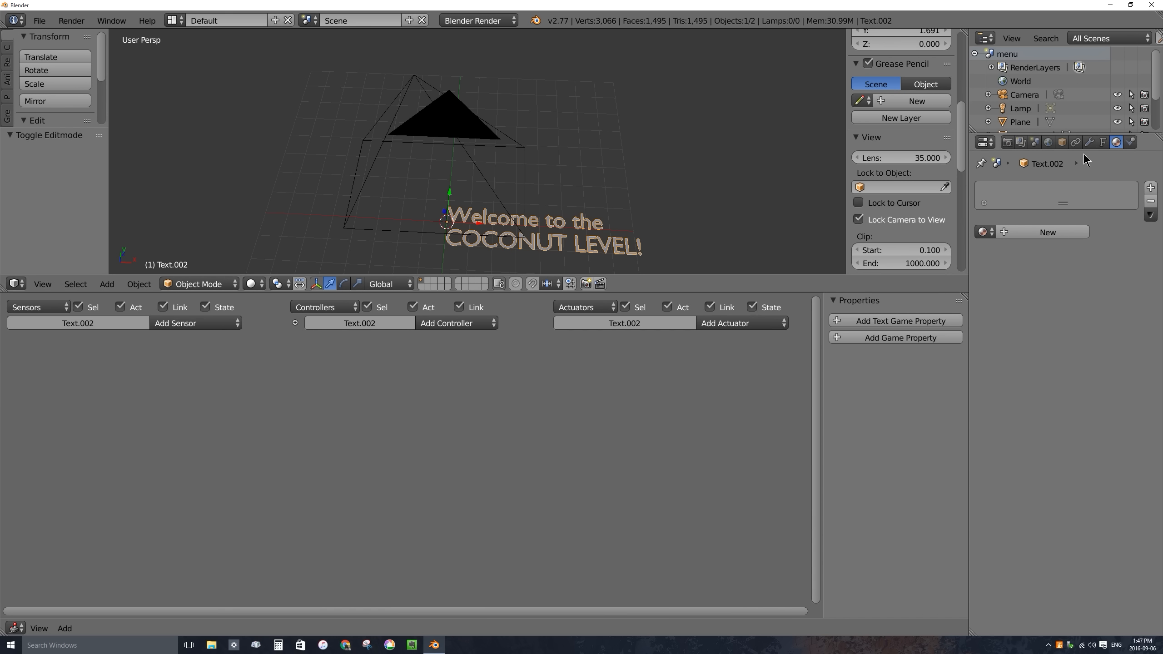
# Set the welcome text's regular font to Comic Sans.
pyautogui.click(1103, 142)
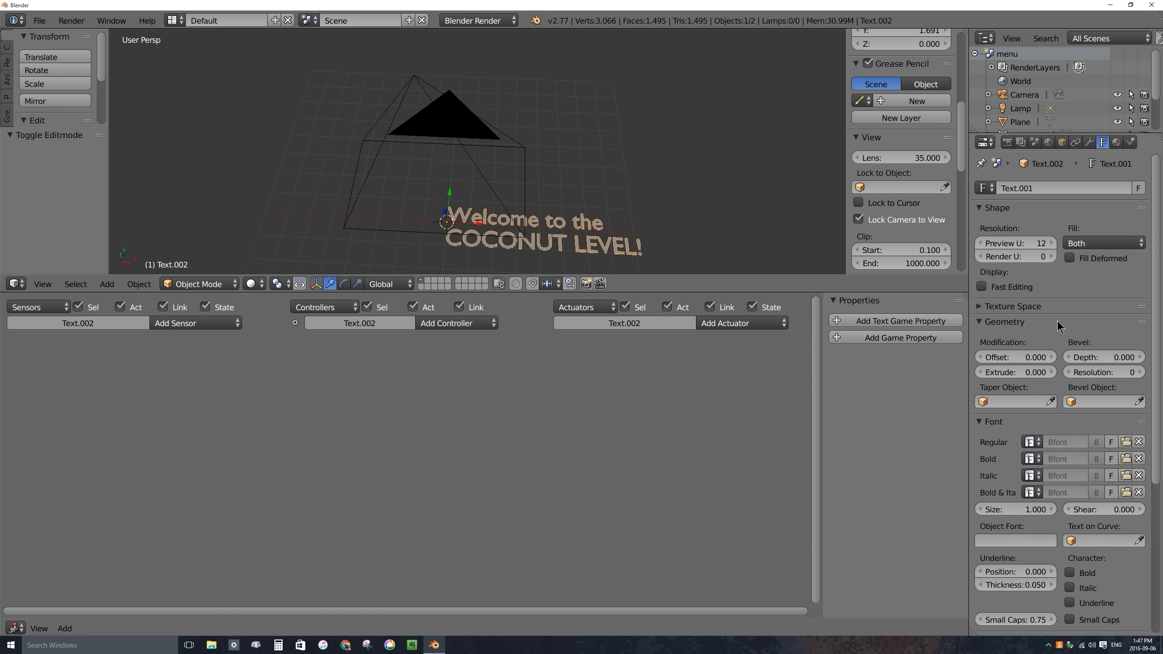
pyautogui.click(1030, 442)
pyautogui.click(967, 476)
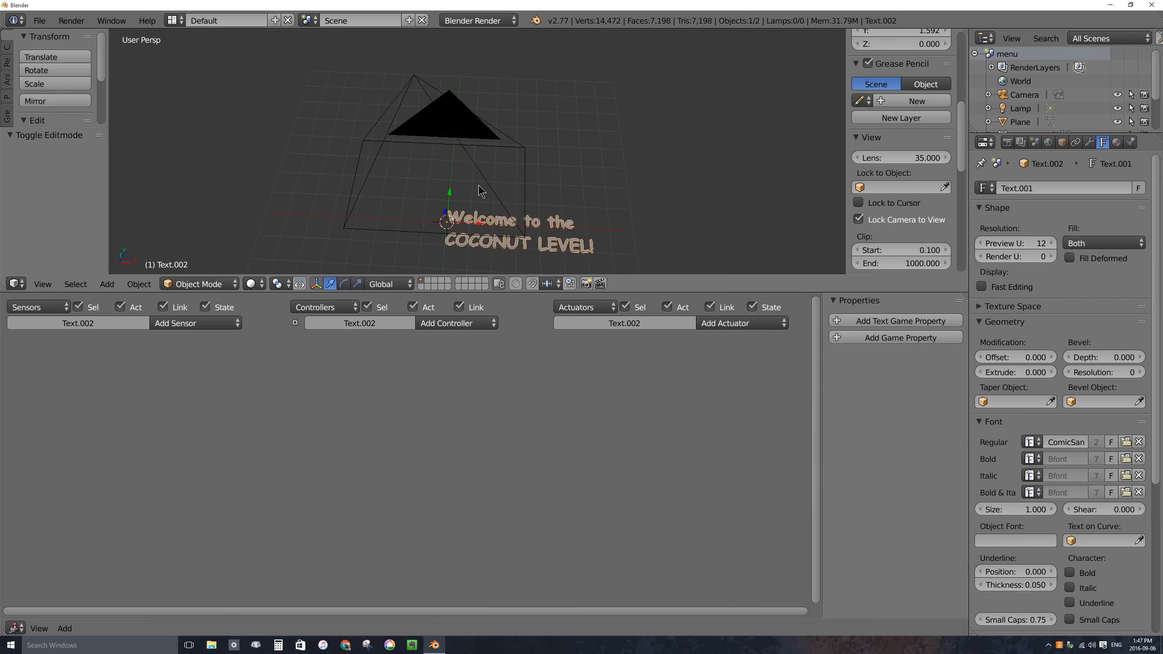
# In camera view, move the welcome text about -2.506 in X and 0.348 in Y, and scale it to about 0.822 to fit the frame.
pyautogui.press('KP_0')
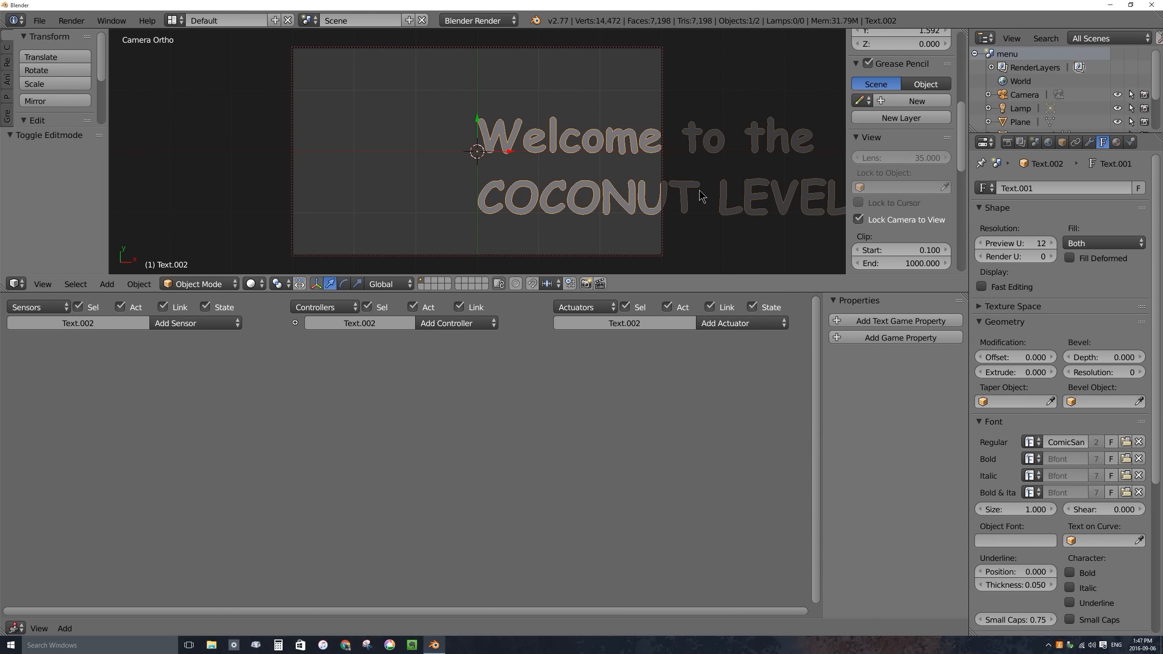
pyautogui.press('g')
pyautogui.click(542, 159)
pyautogui.press('s')
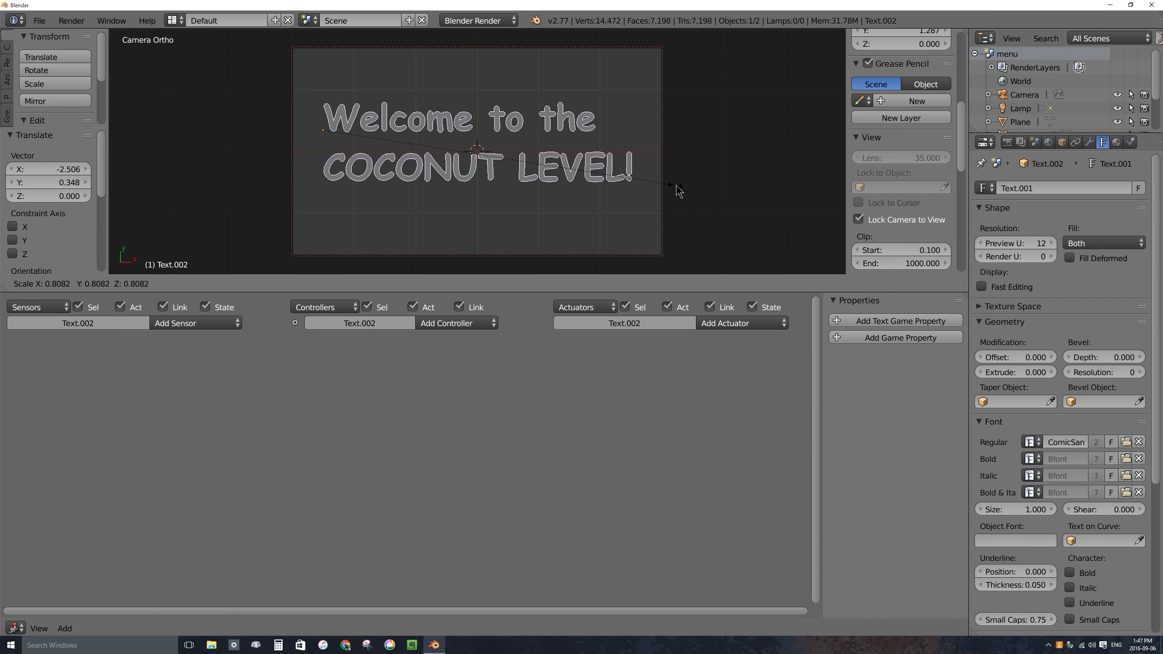
pyautogui.click(659, 239)
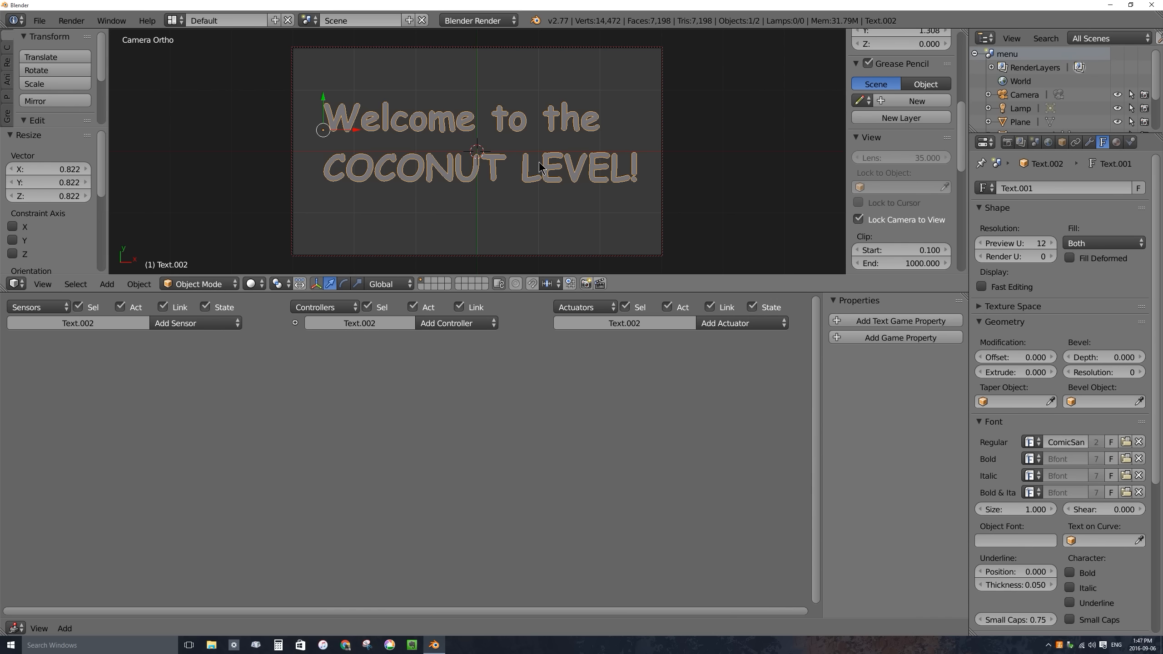
# Convert the welcome text to a mesh and give it a new shadeless material with an orange diffuse color.
pyautogui.hotkey('alt', 'c')
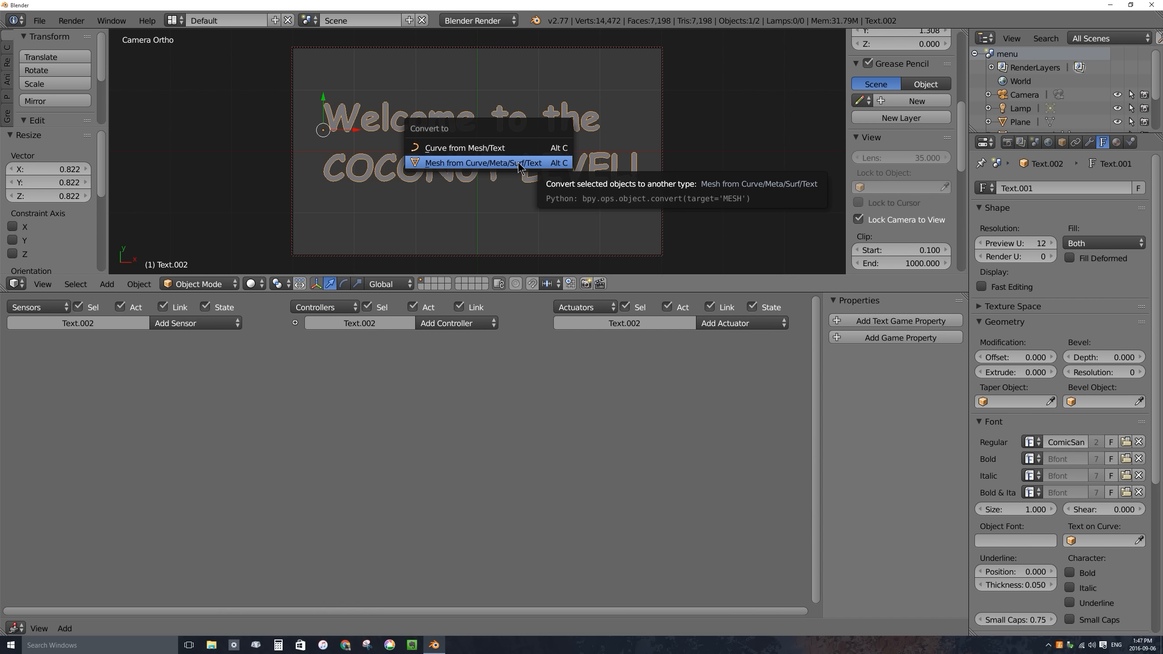
pyautogui.click(520, 165)
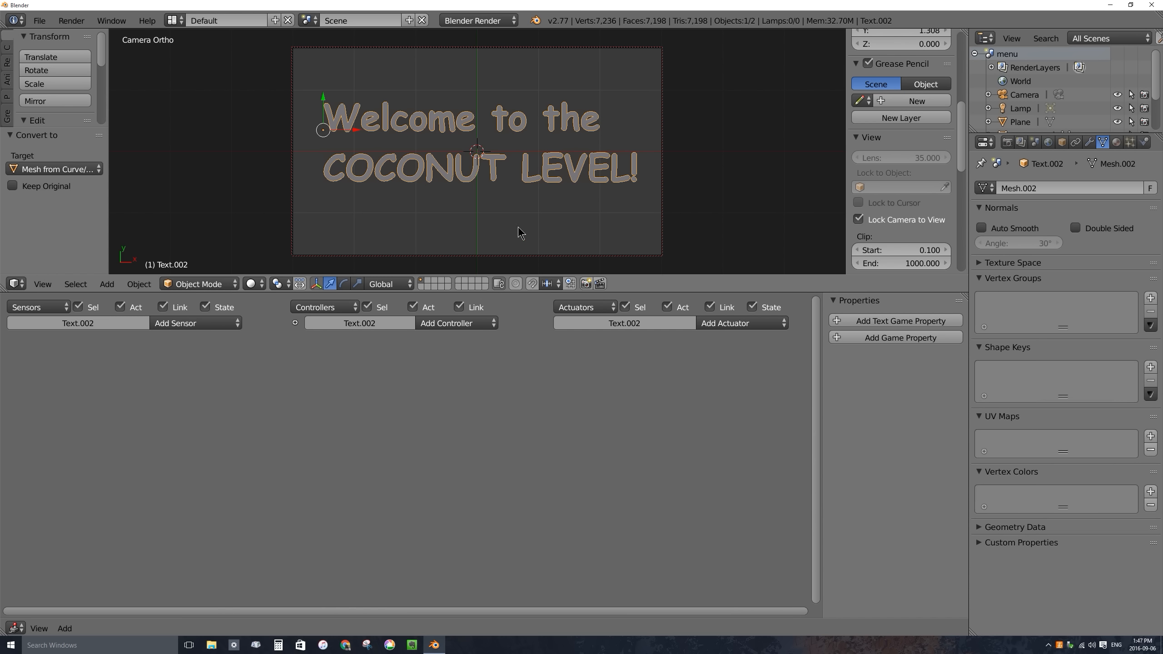
pyautogui.click(1117, 142)
pyautogui.click(1033, 231)
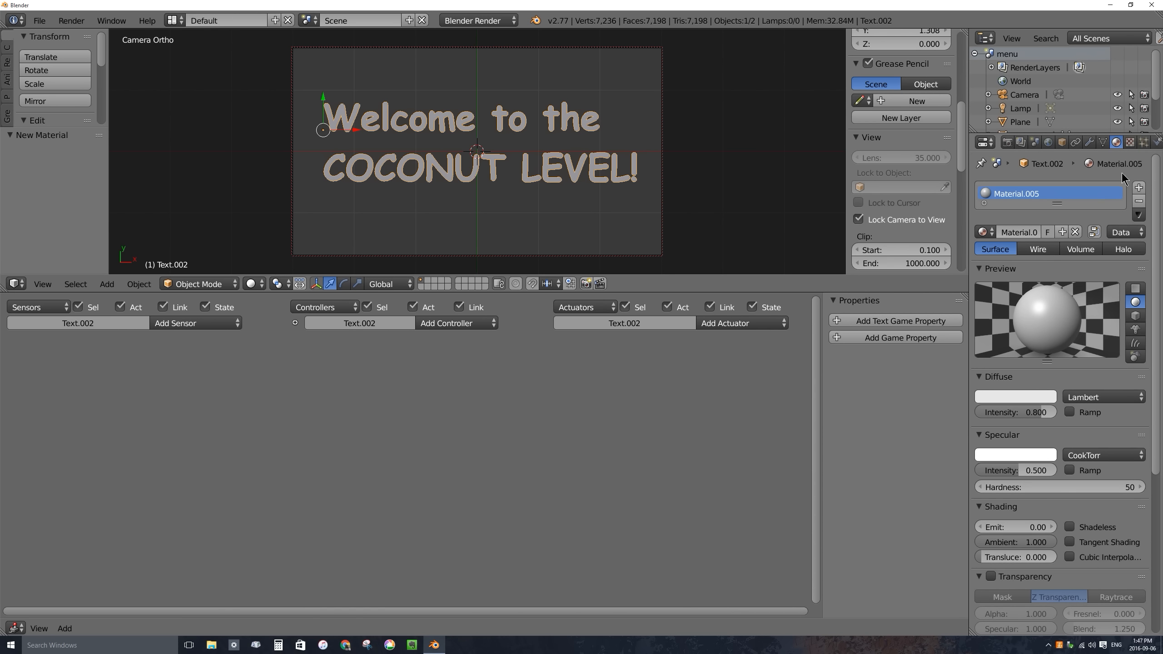
pyautogui.click(1016, 397)
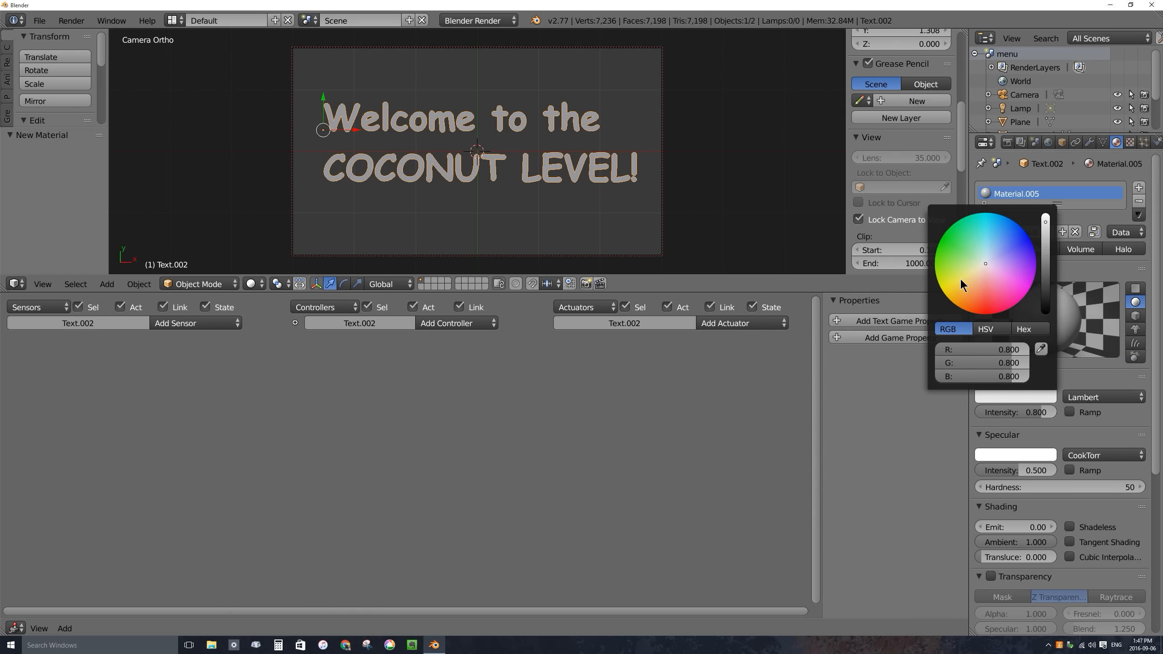
pyautogui.click(958, 307)
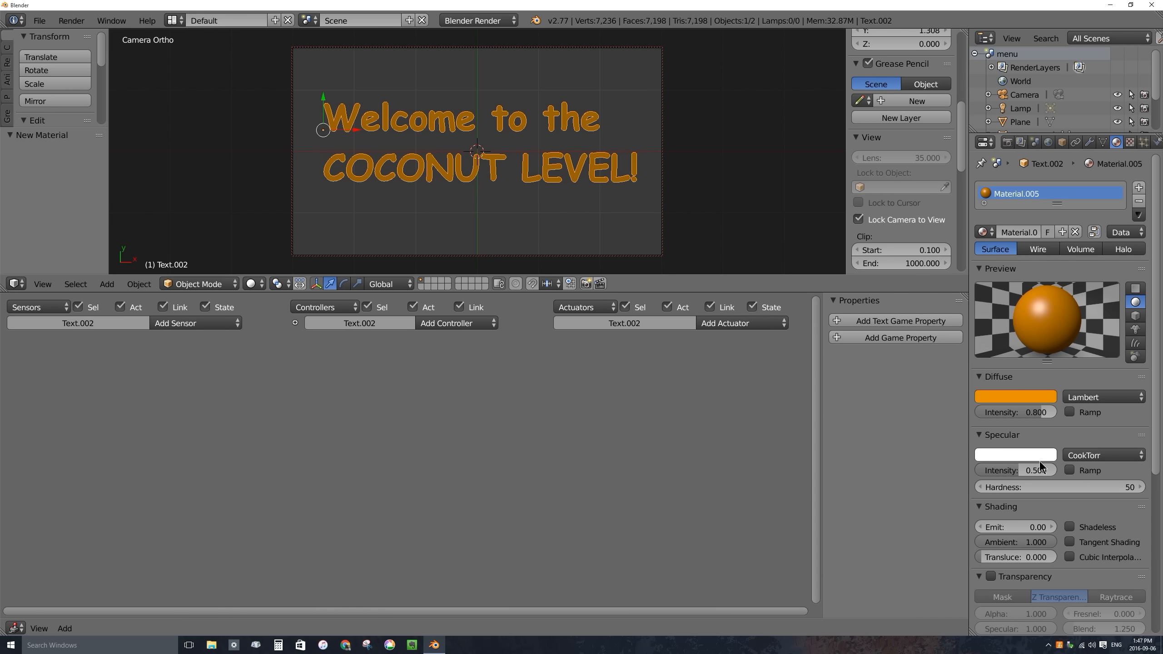
pyautogui.click(1070, 527)
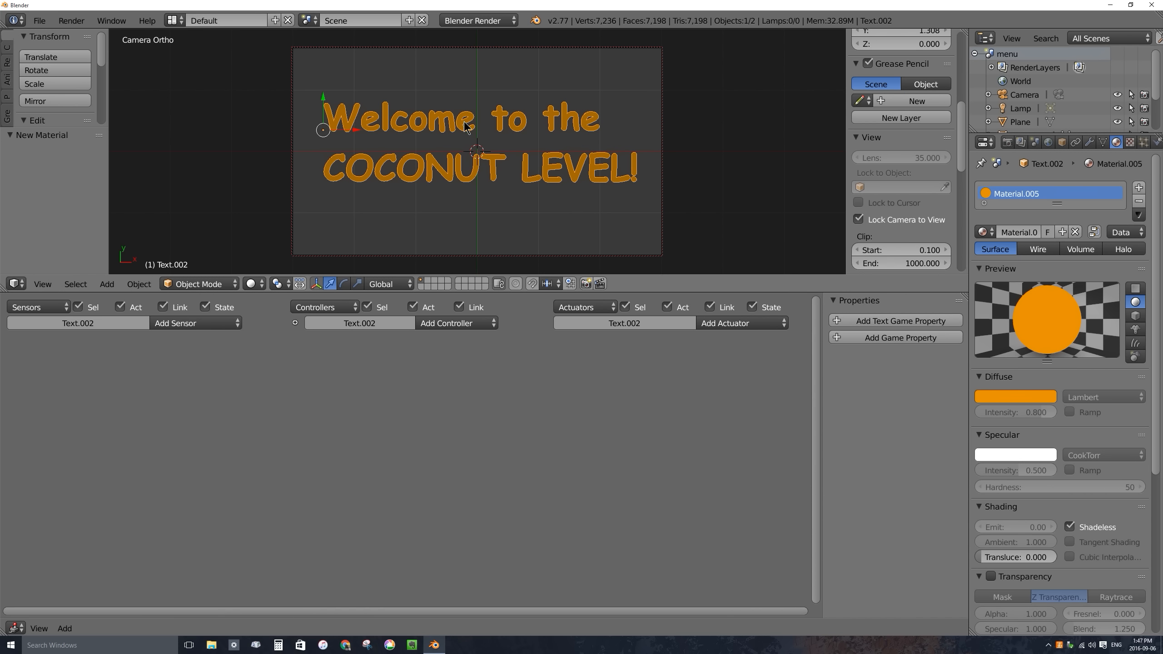
# Rename the welcome text's scene to c.
pyautogui.click(354, 19)
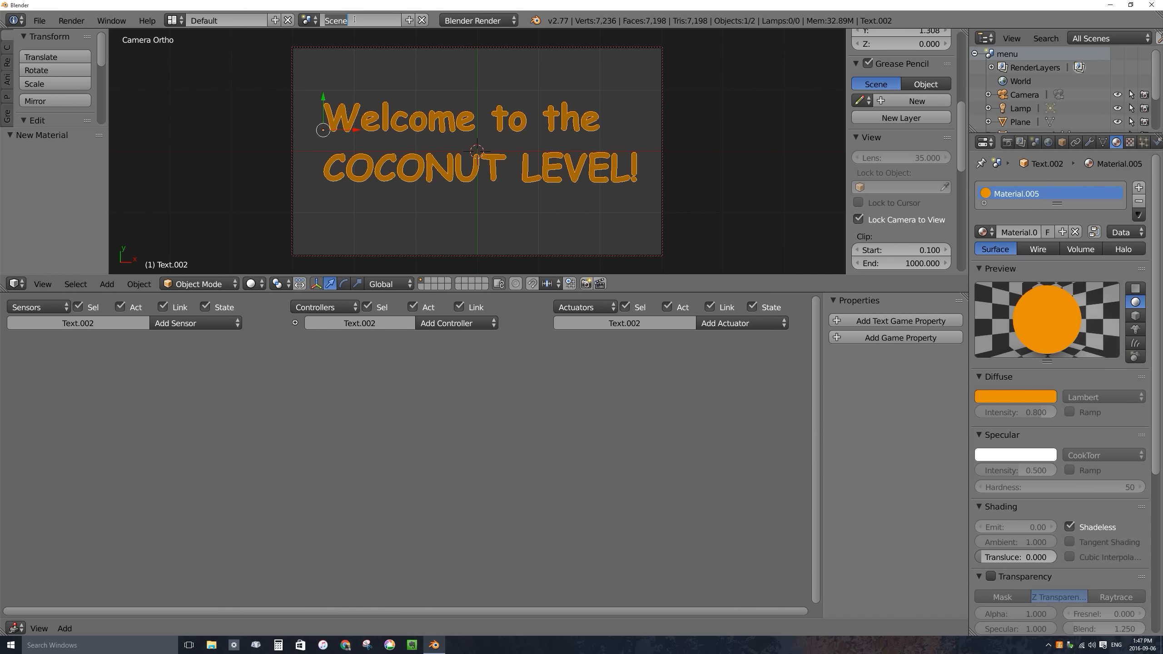
pyautogui.write('c')
pyautogui.press('Return')
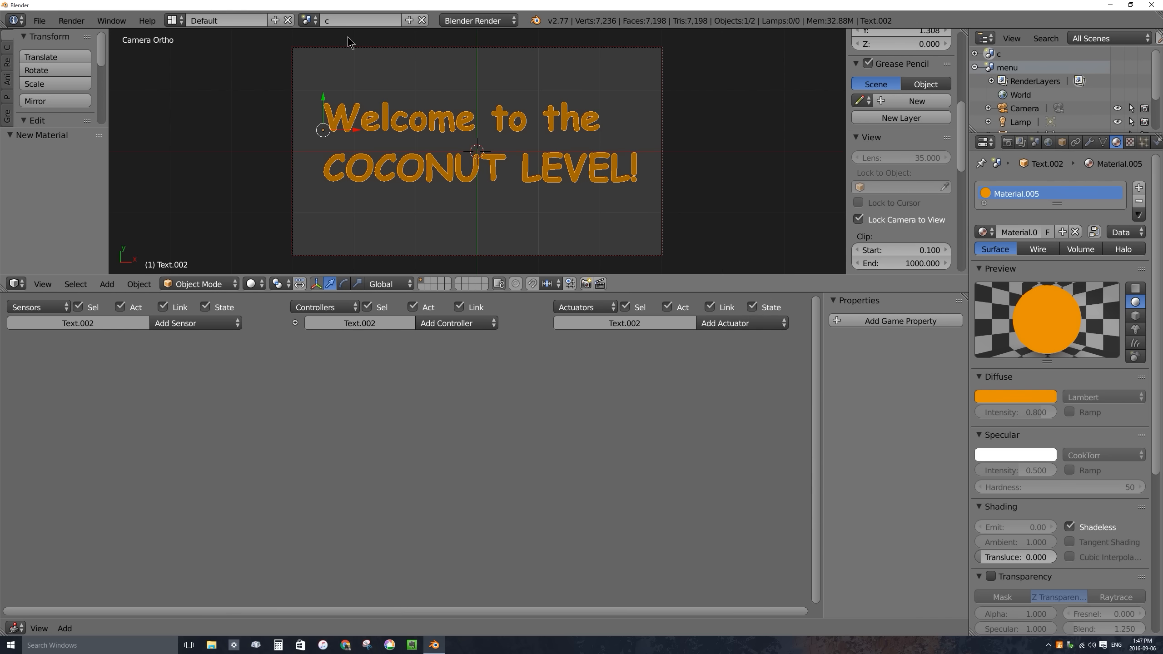
# Return to the menu scene and set the password text's Scene actuator to switch to scene c.
pyautogui.click(308, 20)
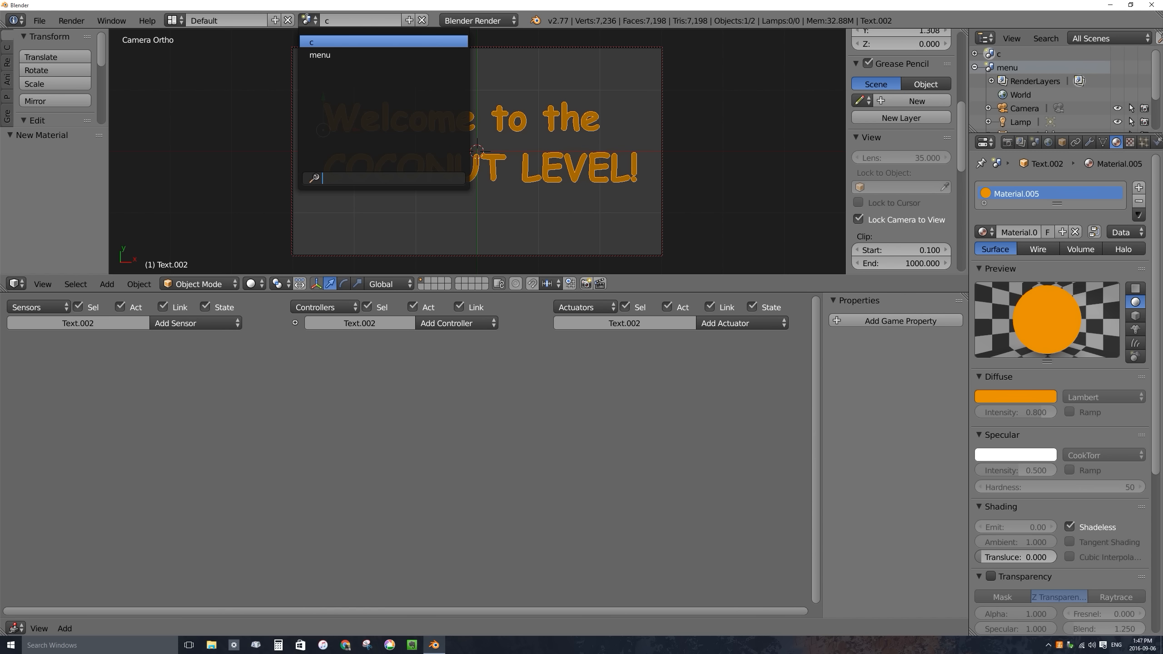
pyautogui.click(323, 54)
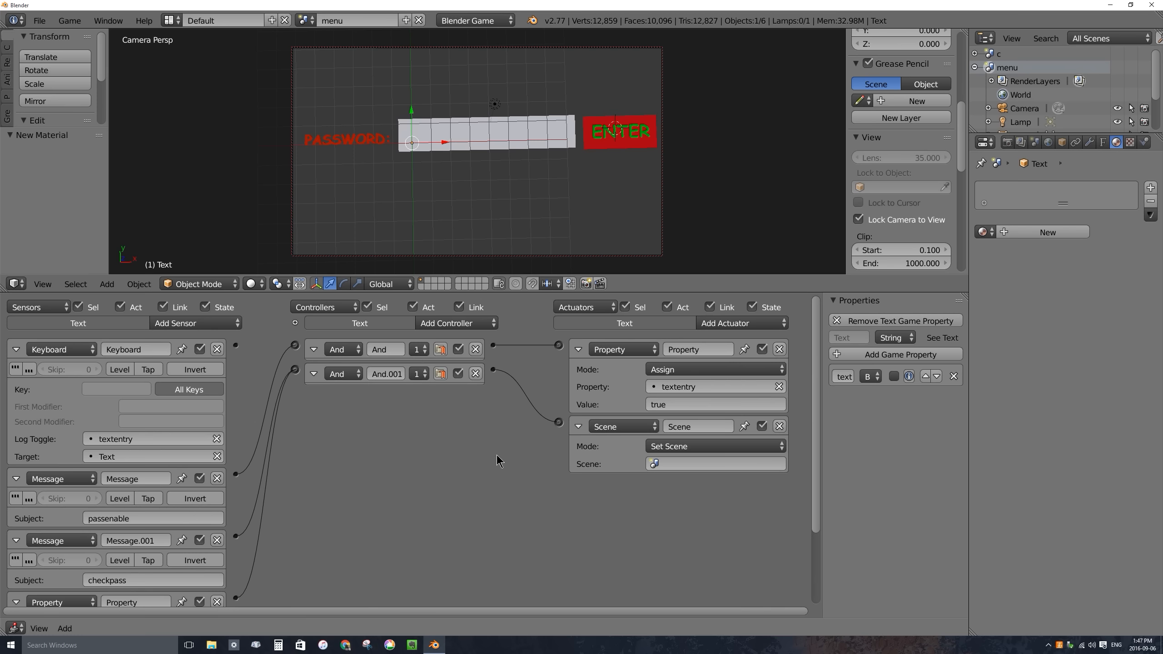
pyautogui.scroll(-5, 176, 531)
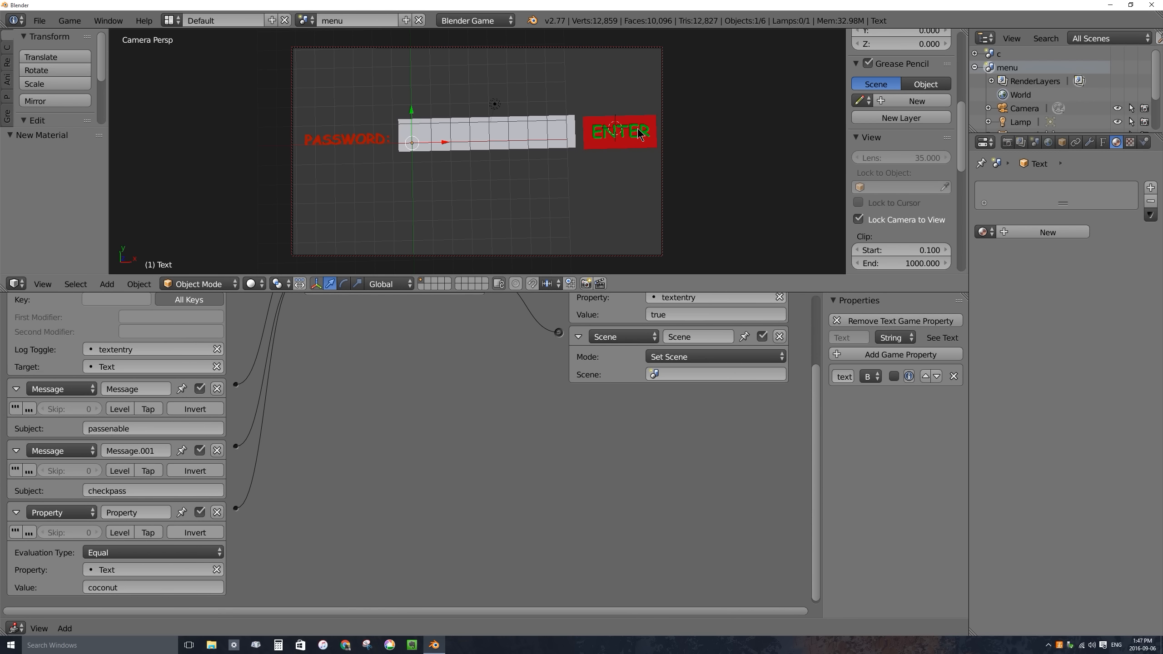
pyautogui.click(670, 374)
pyautogui.click(664, 392)
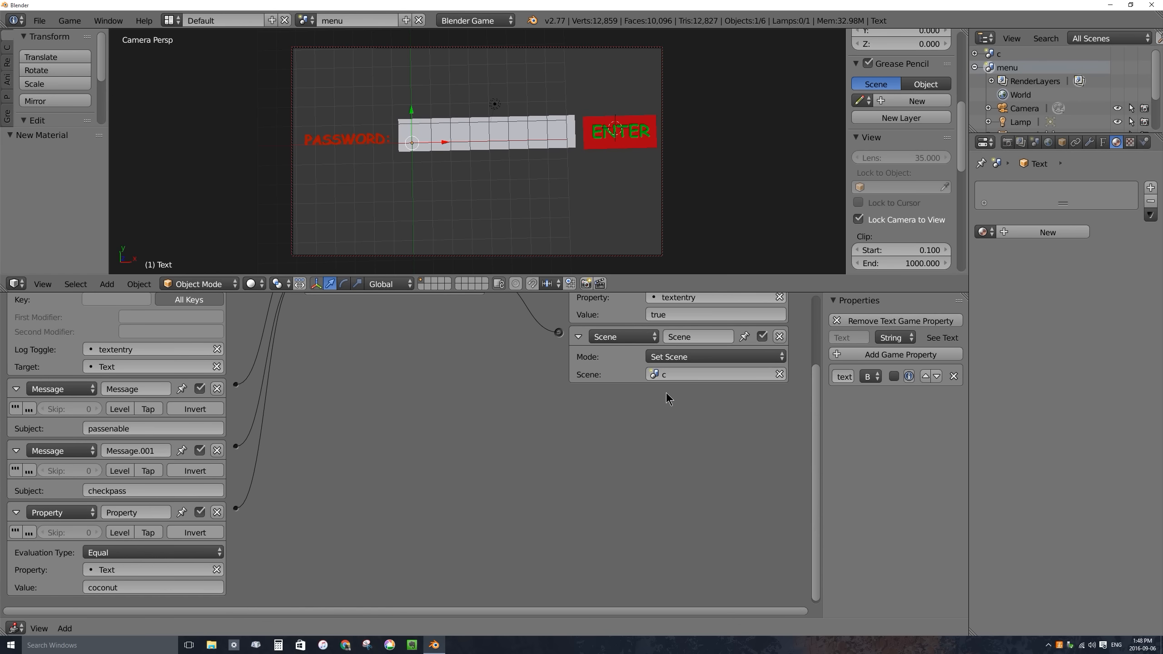
# Run the game from the menu scene, try a wrong password in the password field and clear the field.
pyautogui.scroll(4, 669, 396)
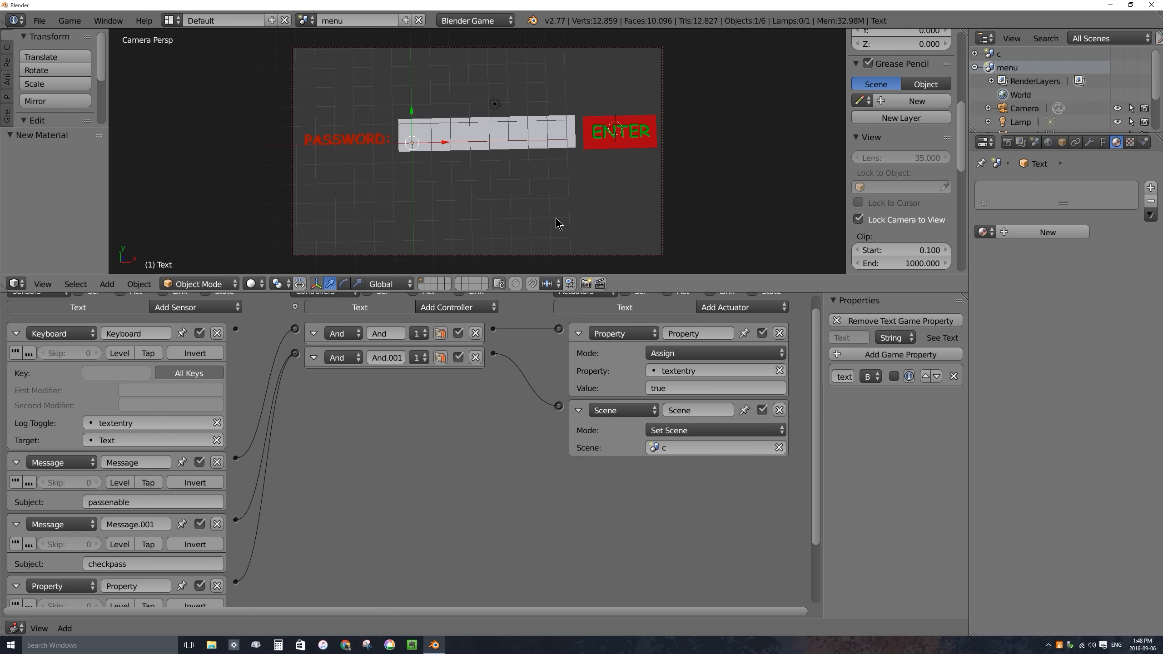
pyautogui.press('p')
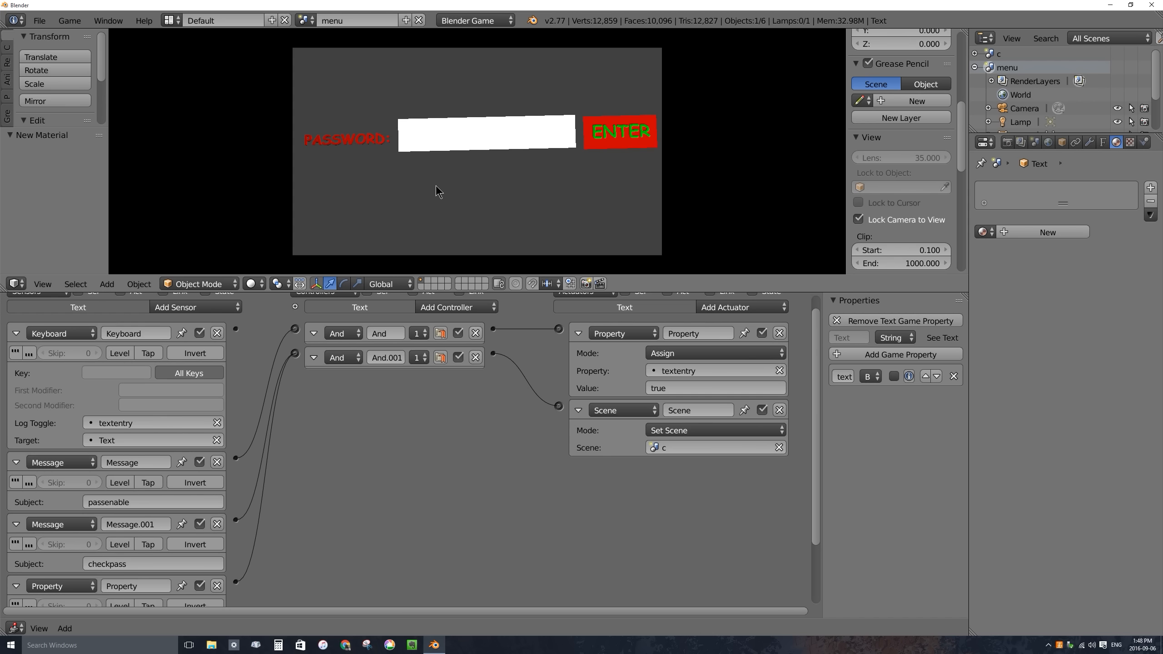
pyautogui.write('pineapple')
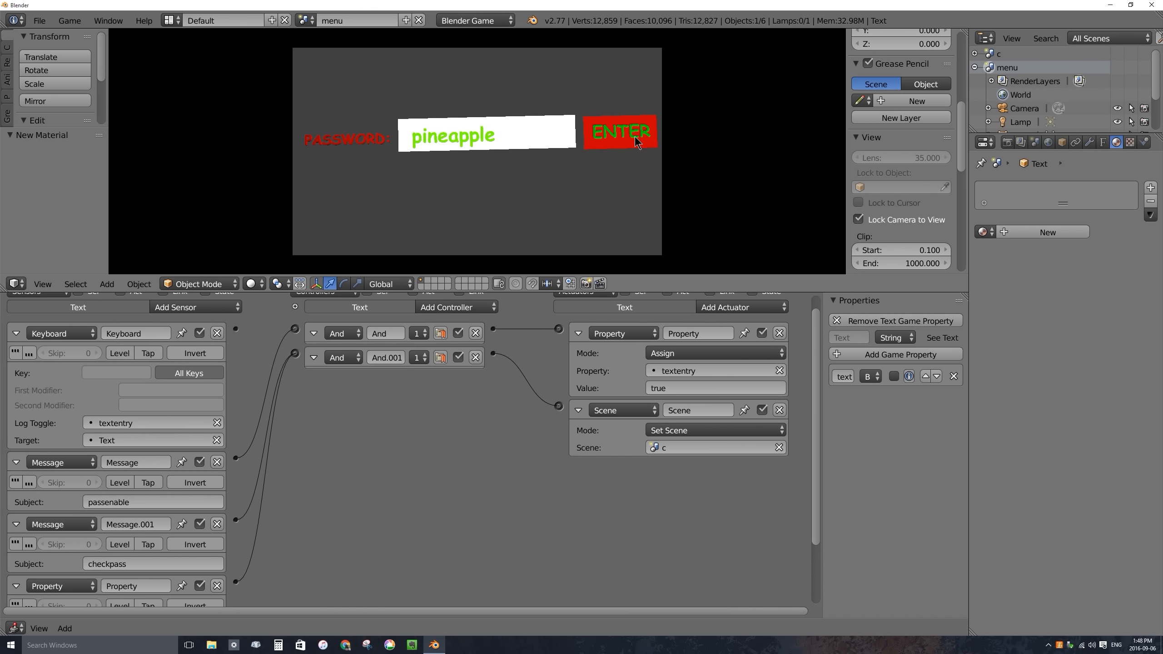
pyautogui.press('BackSpace')
pyautogui.press('BackSpace')
pyautogui.press('BackSpace')
pyautogui.press('BackSpace')
pyautogui.press('BackSpace')
pyautogui.press('BackSpace')
pyautogui.press('BackSpace')
pyautogui.press('BackSpace')
pyautogui.press('BackSpace')
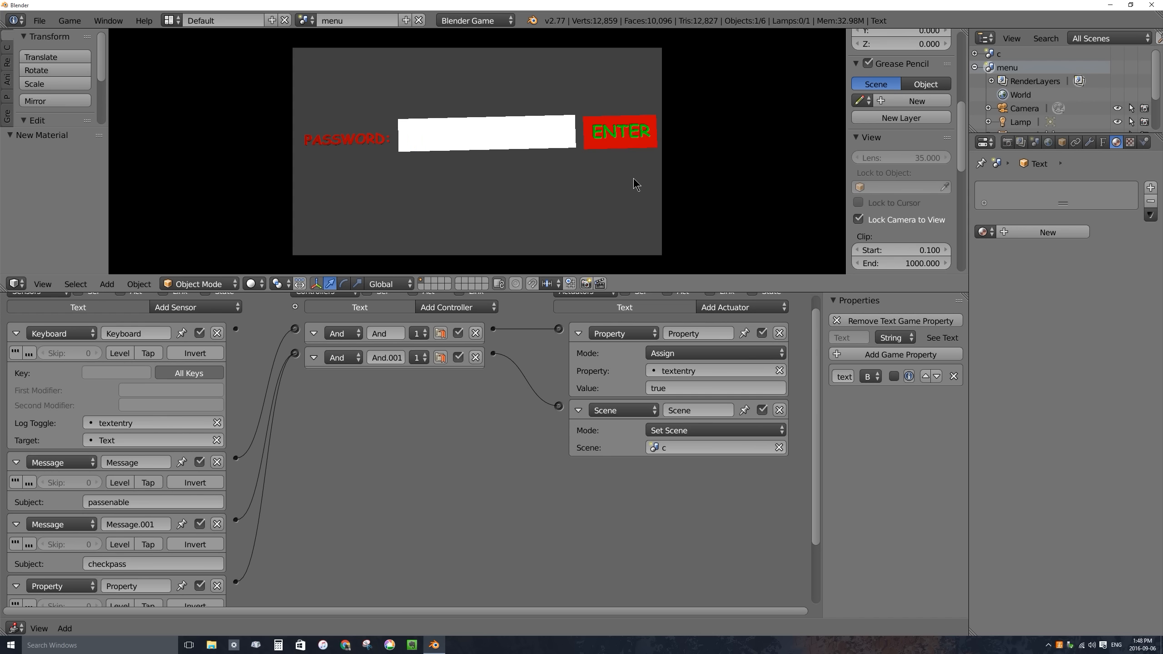
# Type the correct password in the password field, submit it with ENTER and exit the game.
pyautogui.write('cocunut')
pyautogui.press('BackSpace')
pyautogui.press('BackSpace')
pyautogui.press('BackSpace')
pyautogui.press('BackSpace')
pyautogui.write('onut')
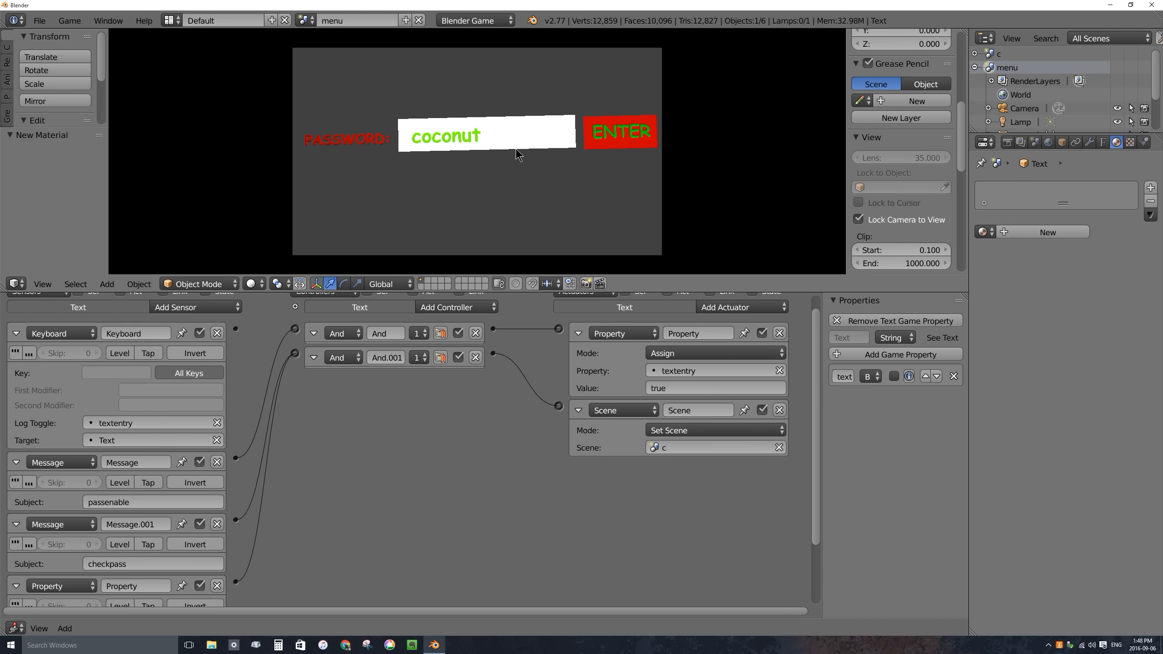
pyautogui.click(614, 134)
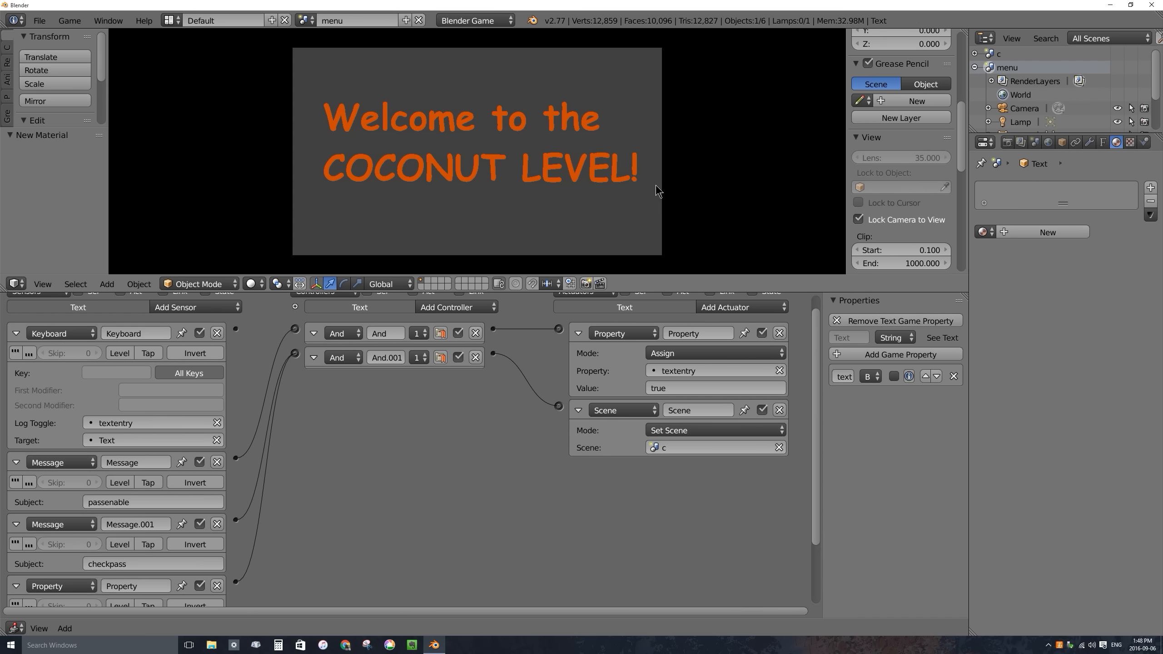
pyautogui.press('Escape')
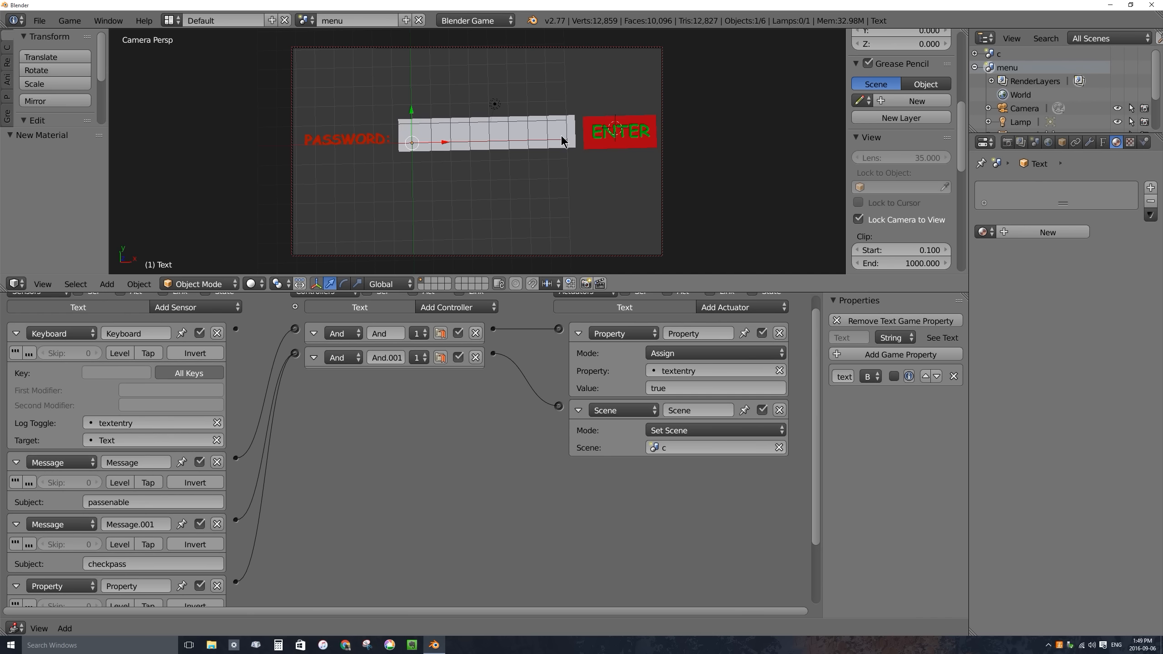
# Add a text object to the menu scene and move it onto the beginning of the white password field.
pyautogui.hotkey('shift', 'a')
pyautogui.click(503, 140)
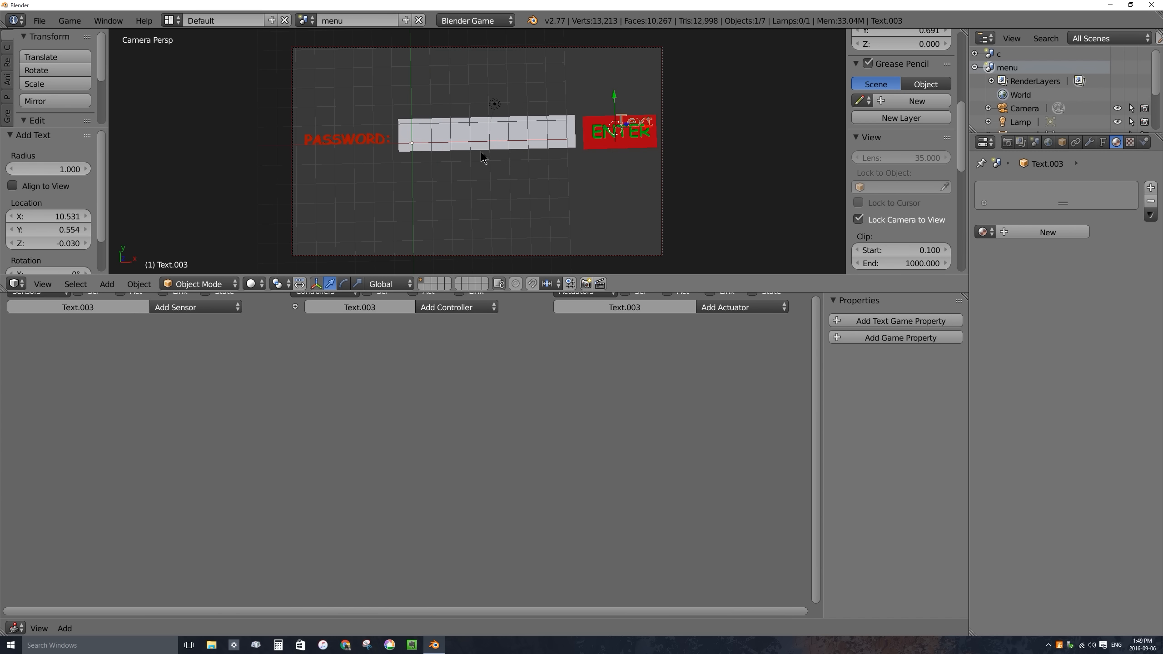
pyautogui.press('g')
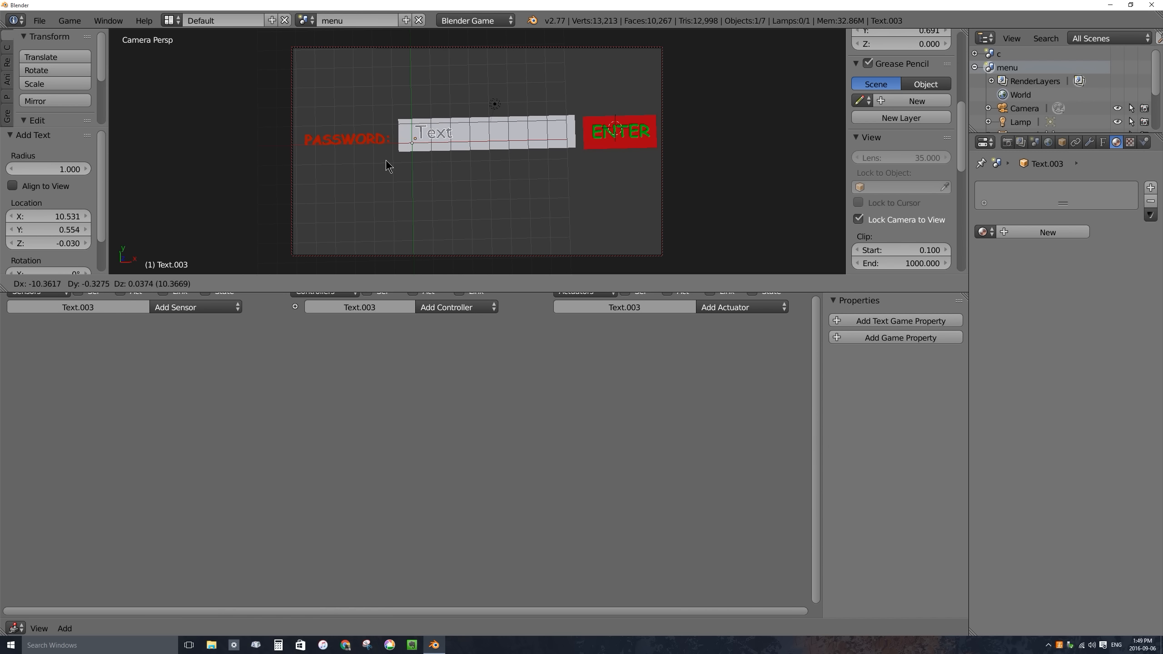
pyautogui.click(383, 170)
# Replace the new text object's default wording with "Click Here to Type".
pyautogui.press('Tab')
pyautogui.press('BackSpace')
pyautogui.press('BackSpace')
pyautogui.press('BackSpace')
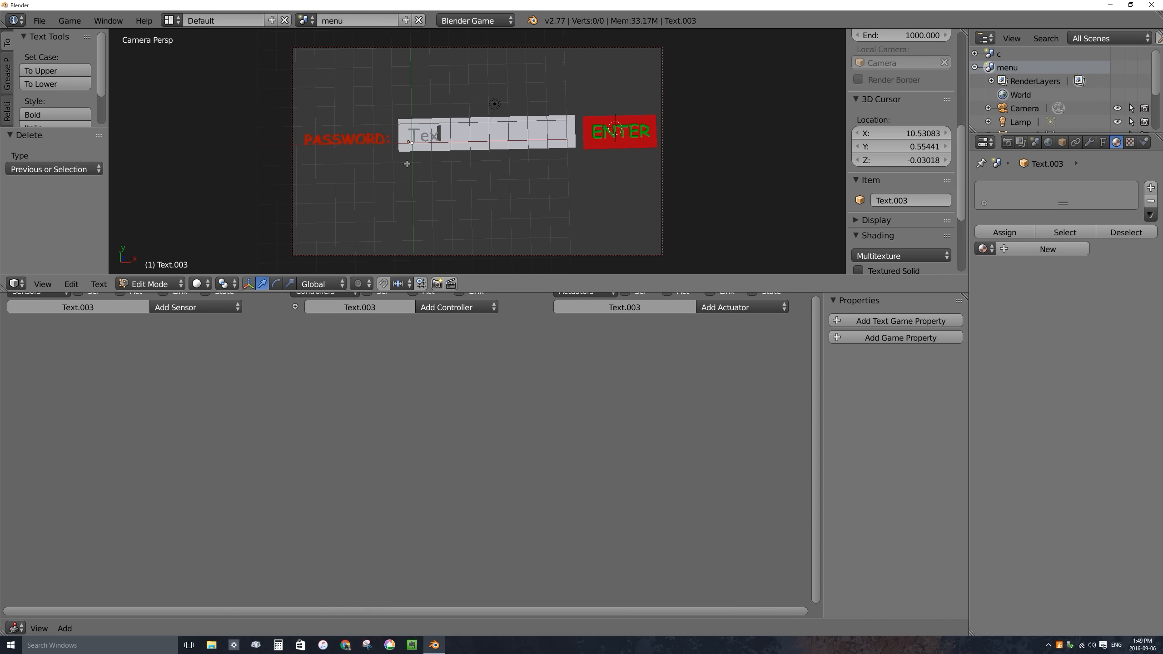
pyautogui.press('BackSpace')
pyautogui.write('Click Here')
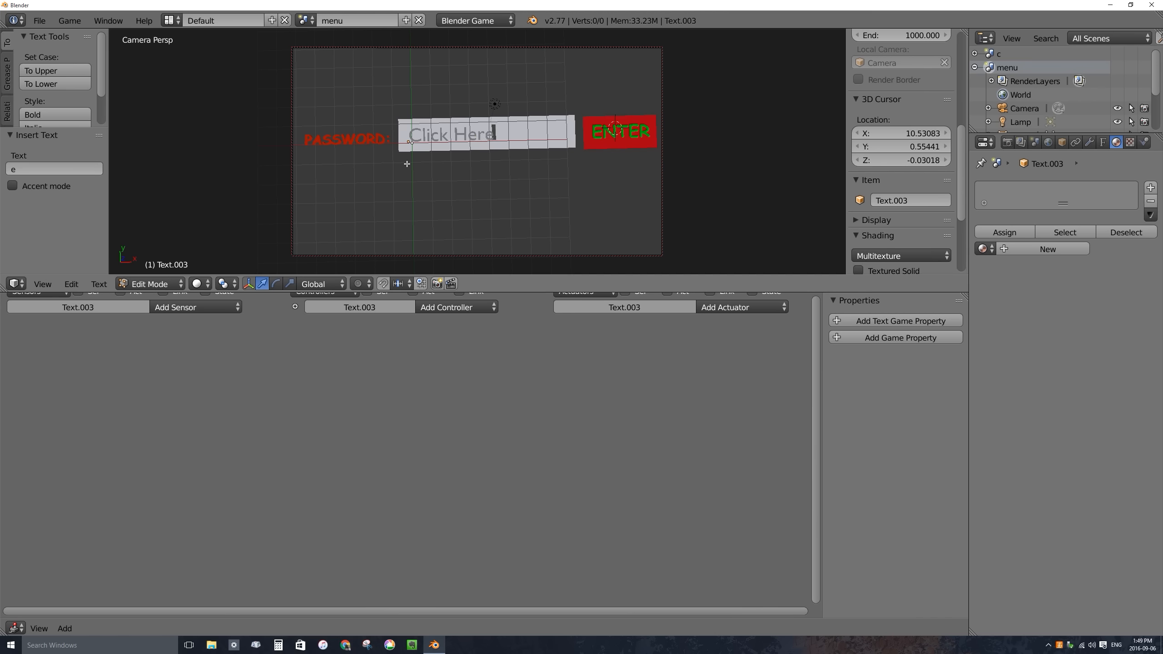
pyautogui.write(' to type')
pyautogui.press('BackSpace')
pyautogui.press('BackSpace')
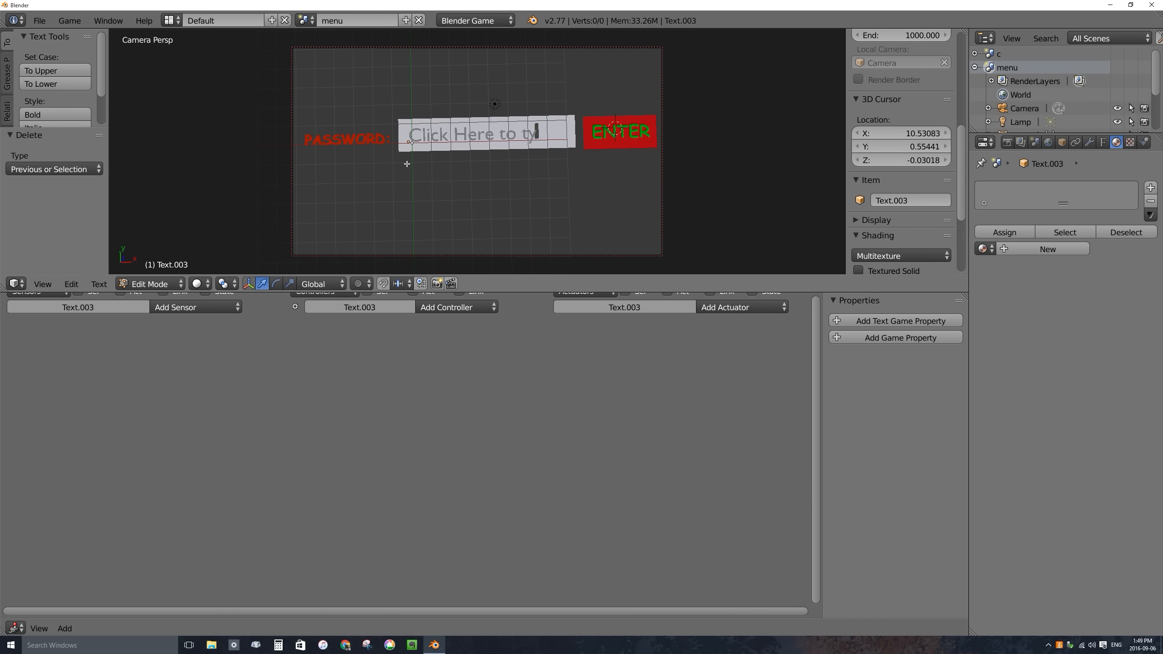
pyautogui.press('BackSpace')
pyautogui.press('BackSpace')
pyautogui.write('Type')
pyautogui.press('Tab')
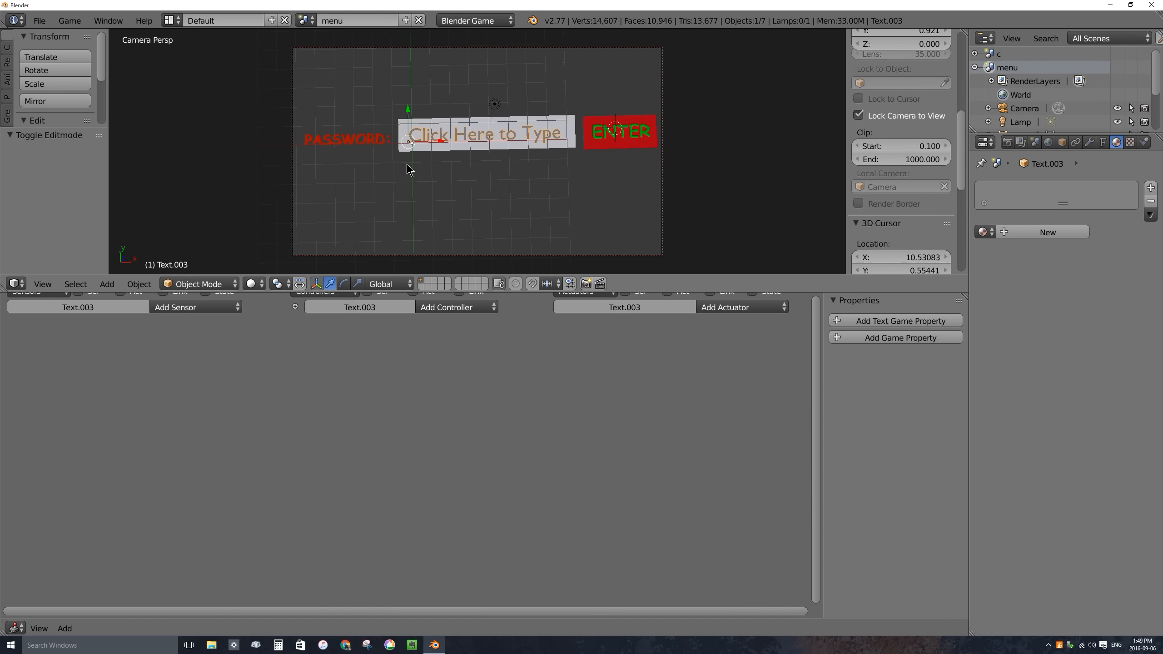
# Set the placeholder text's regular font to ComicSan and scale the text by about 1.246 to fill the white field.
pyautogui.click(1103, 142)
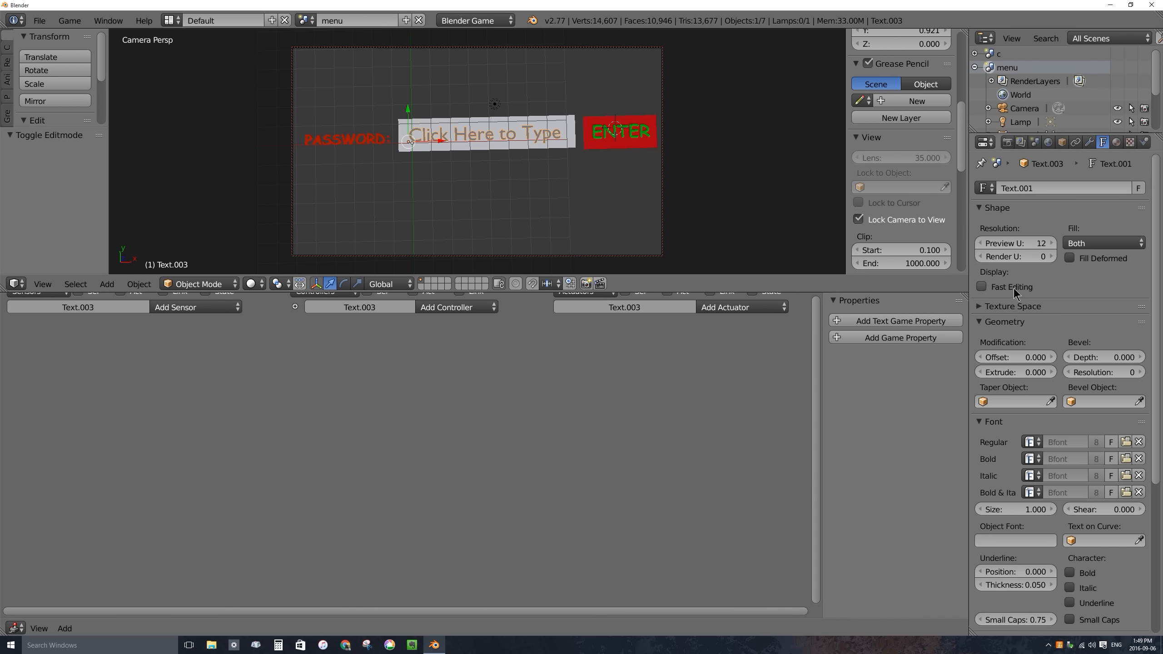
pyautogui.click(1034, 441)
pyautogui.click(917, 477)
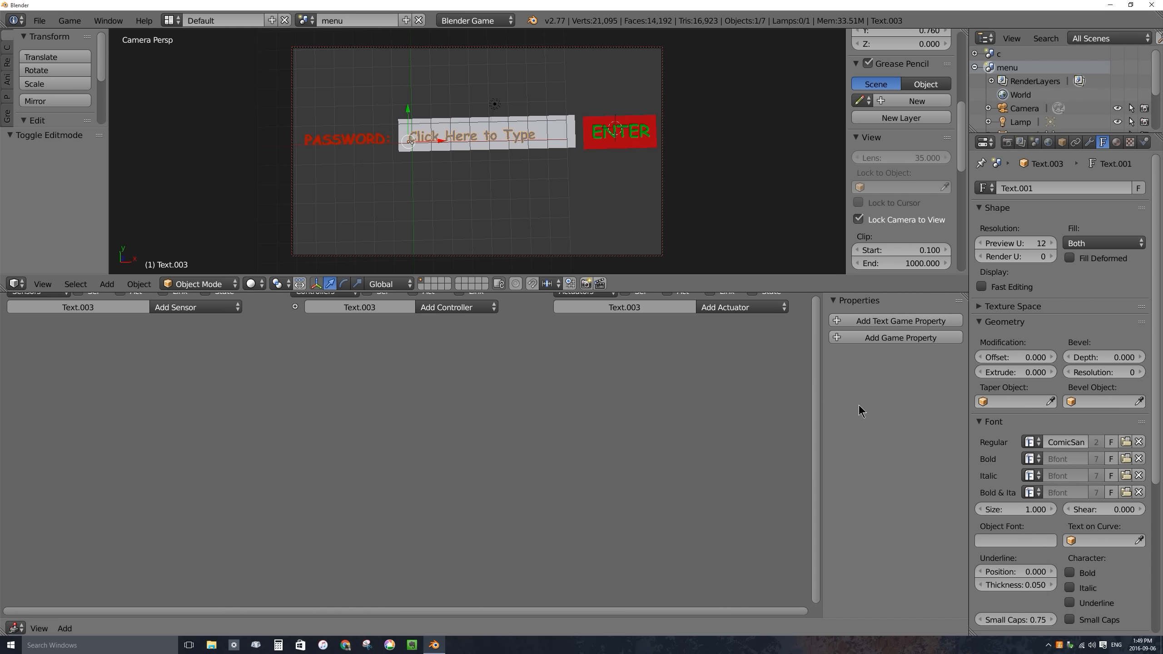
pyautogui.press('s')
pyautogui.click(629, 180)
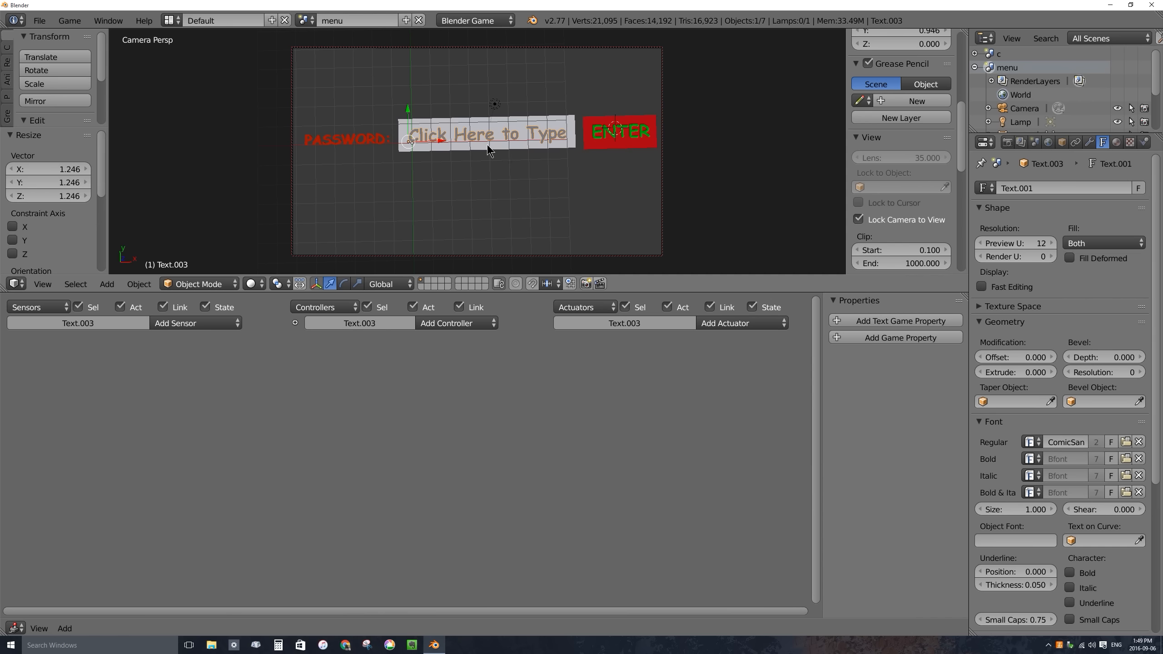
# Convert the placeholder text to a mesh, give it a shadeless grey material with RGB 0.604, and preview it in the game.
pyautogui.hotkey('alt', 'c')
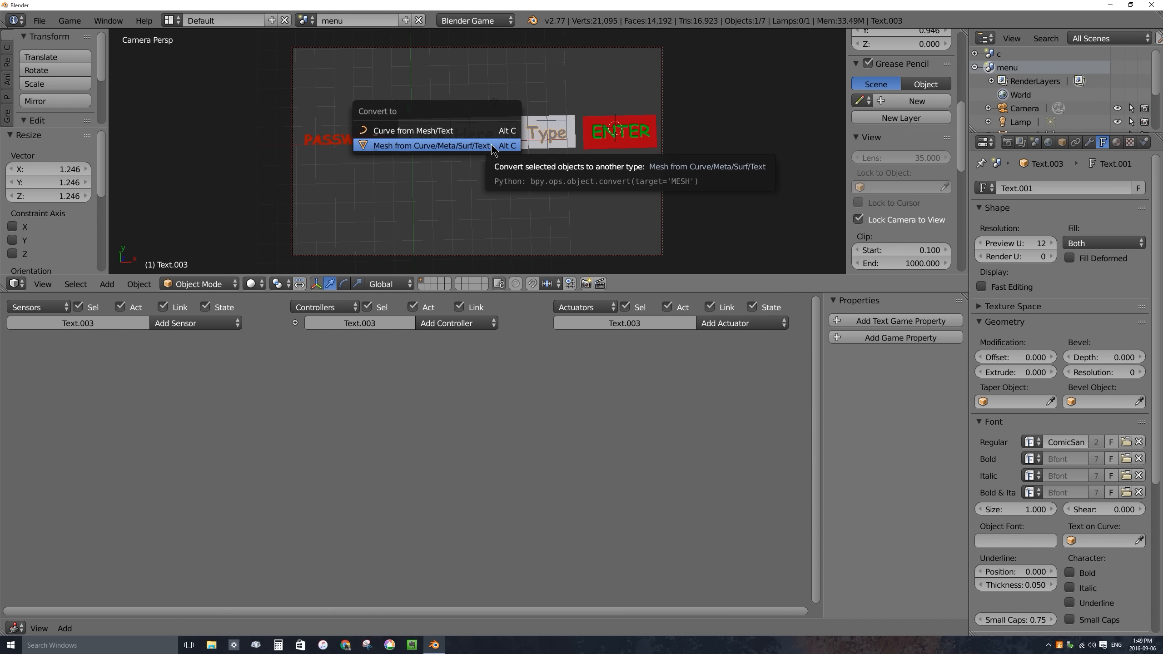
pyautogui.click(431, 146)
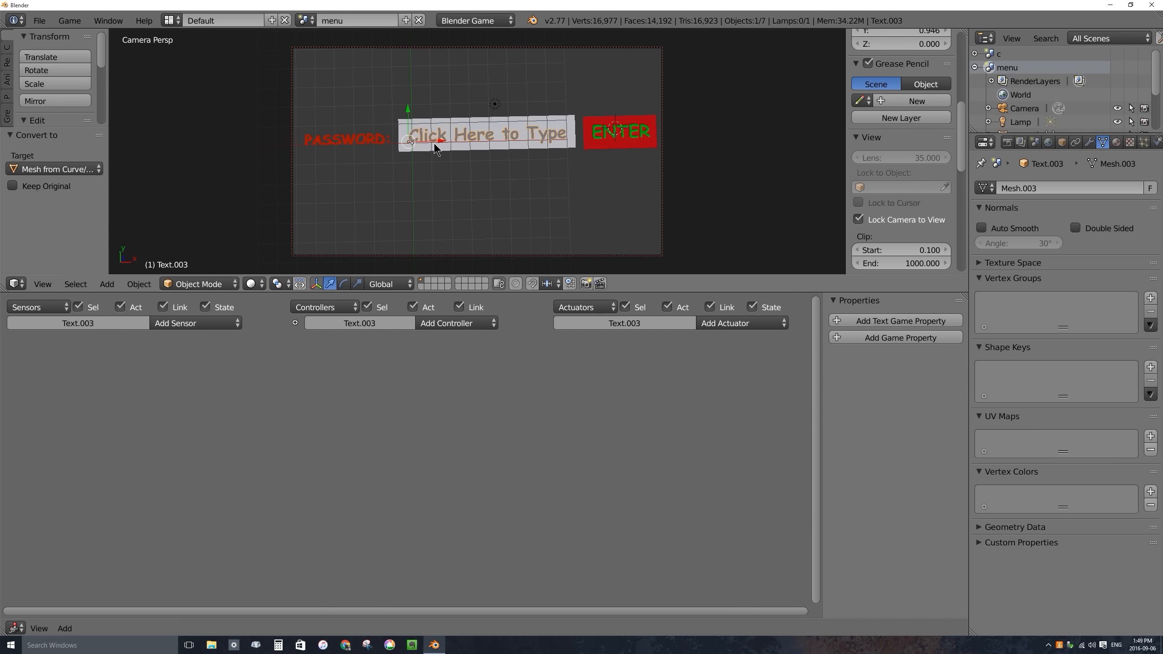
pyautogui.click(1117, 143)
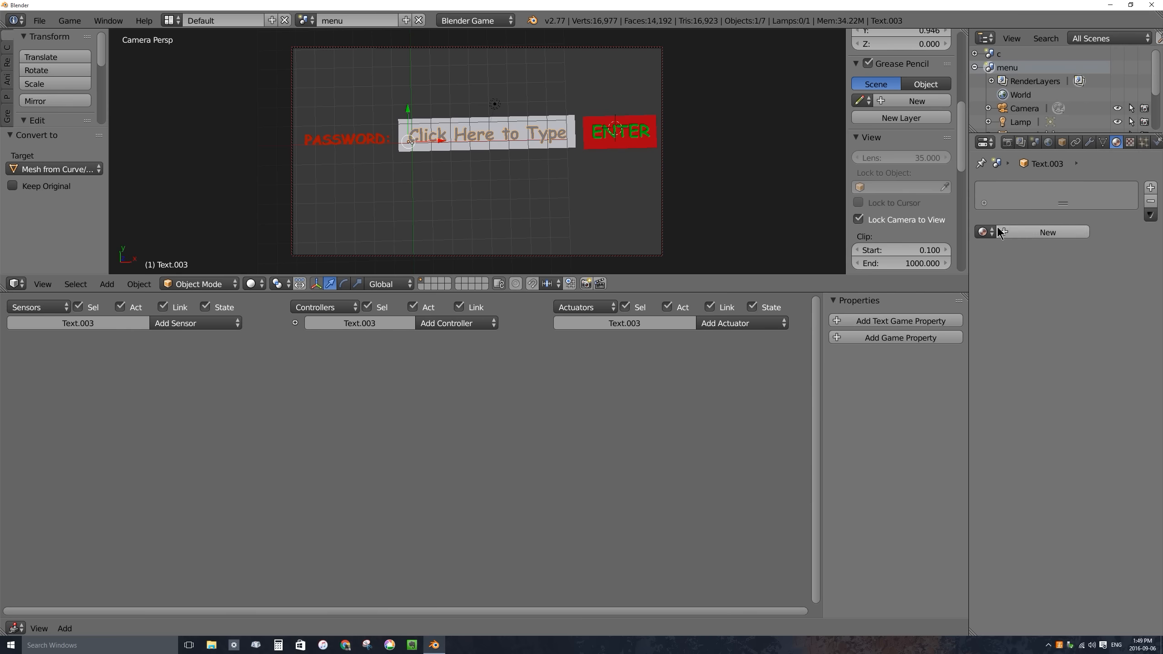
pyautogui.click(1047, 232)
pyautogui.click(1026, 396)
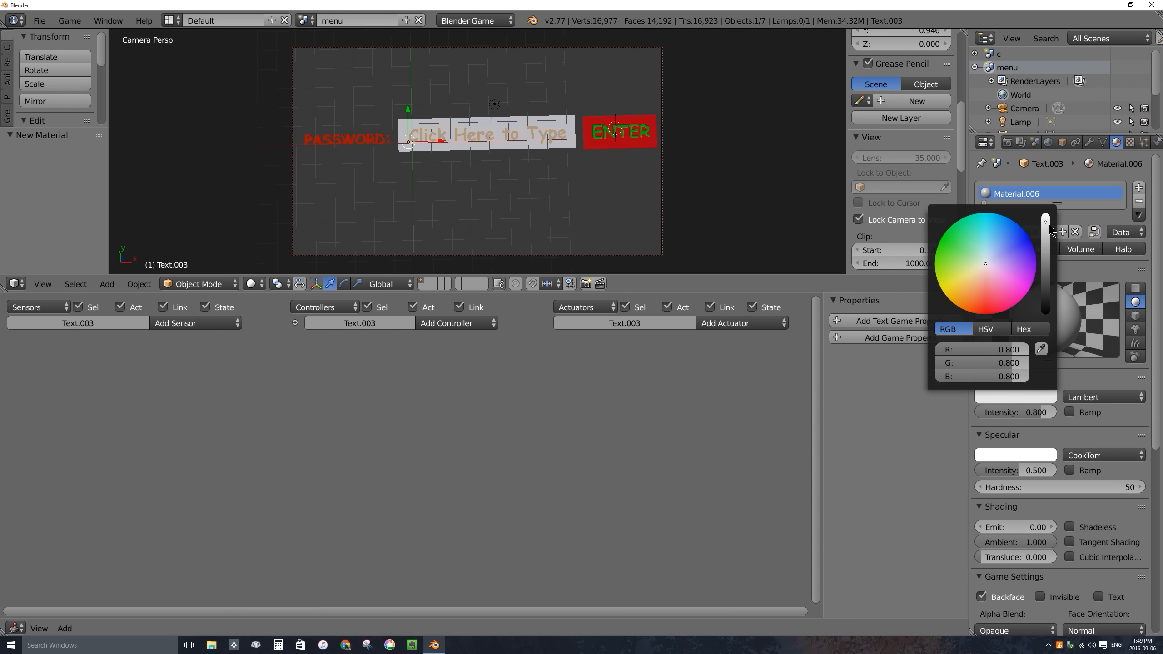
pyautogui.moveTo(1046, 222); pyautogui.dragTo(1045, 233)
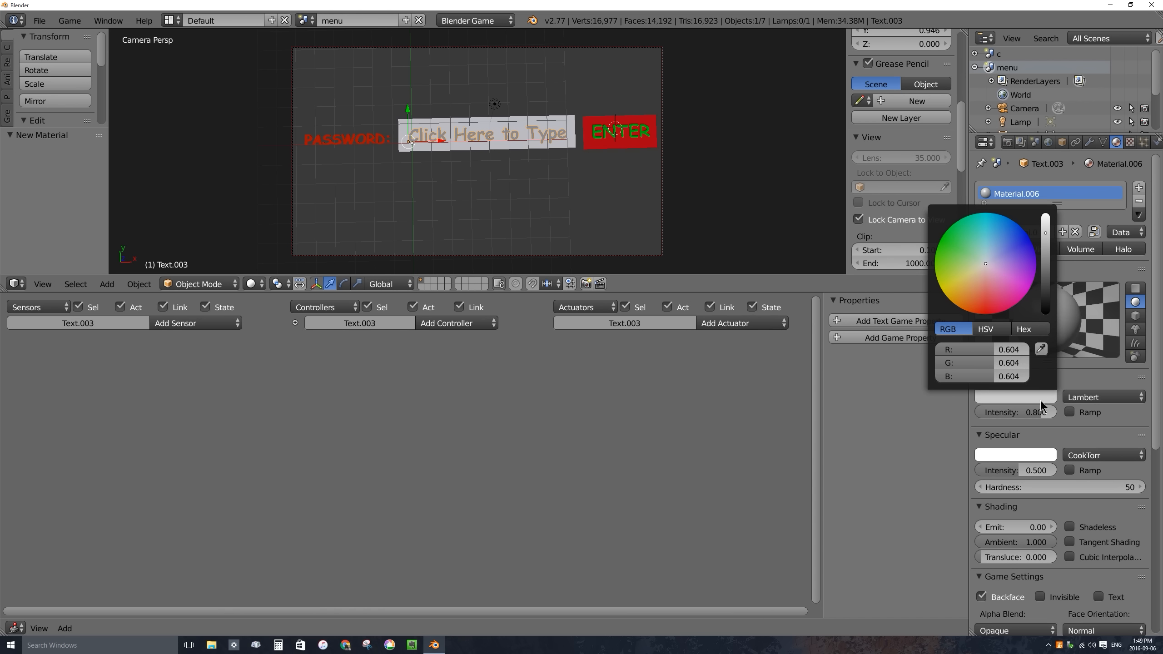
pyautogui.click(1069, 527)
pyautogui.press('p')
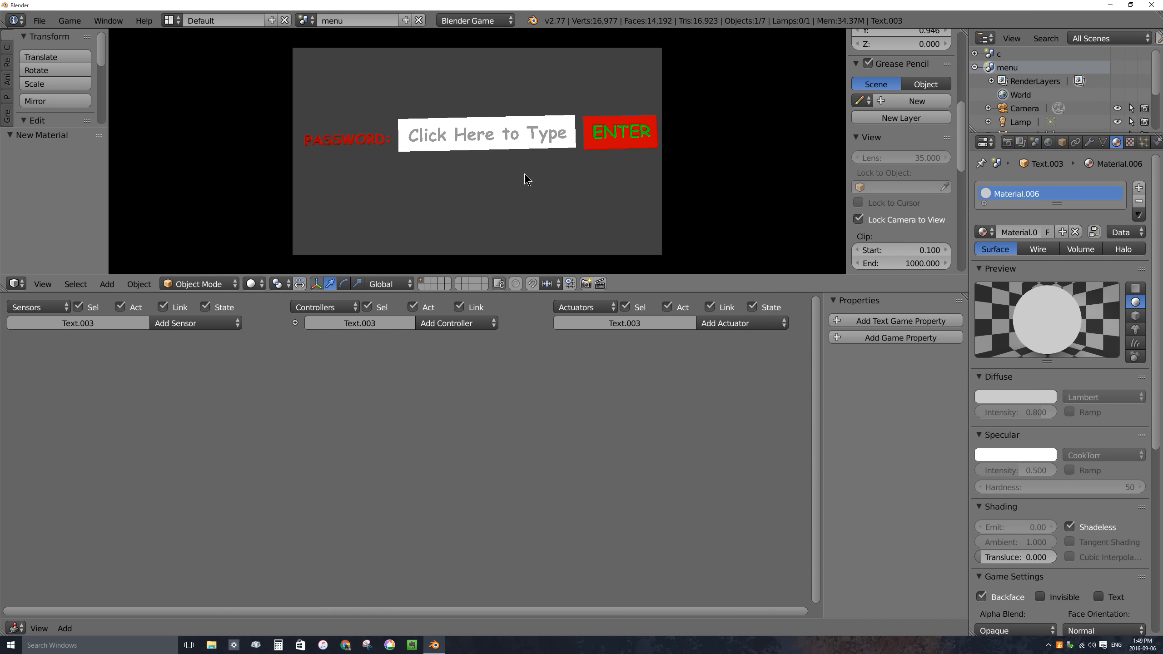
pyautogui.press('Escape')
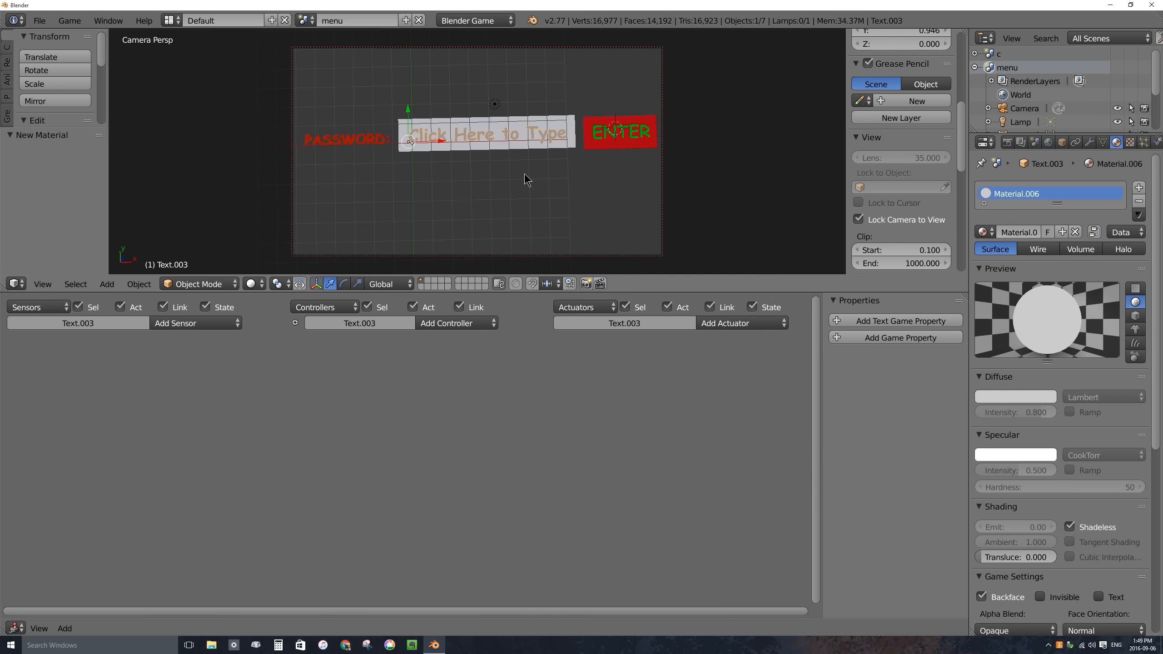
# Lighten the placeholder text's diffuse colour to a very light grey and preview it in the game.
pyautogui.click(1019, 396)
pyautogui.moveTo(1046, 232); pyautogui.dragTo(1043, 223)
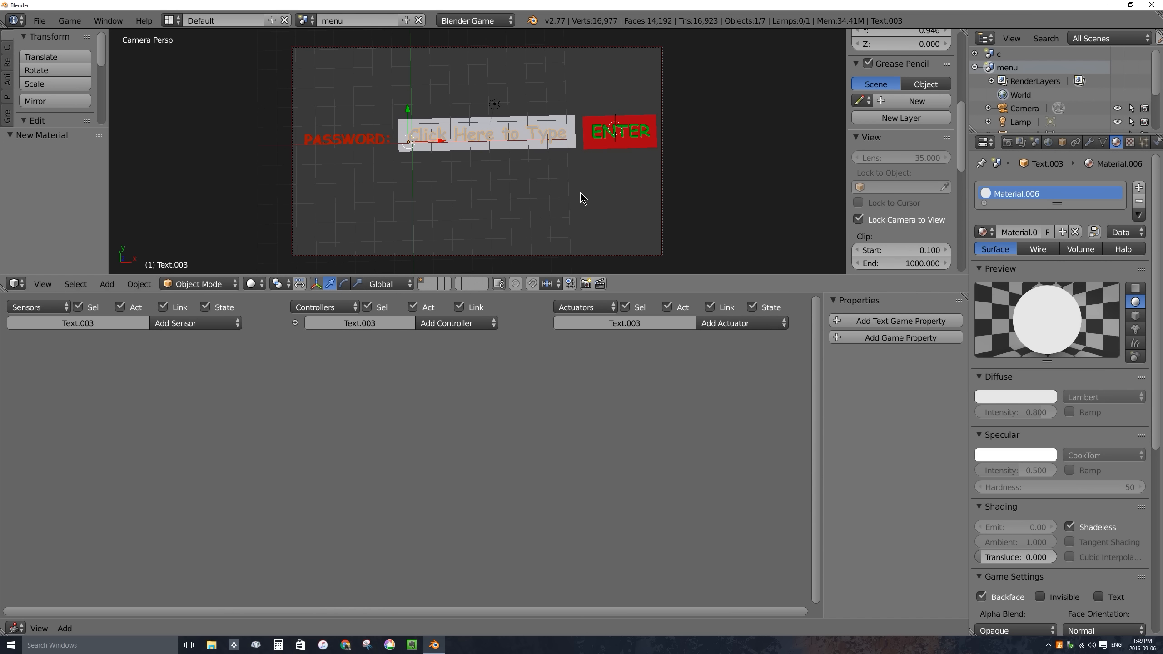
pyautogui.press('p')
pyautogui.press('Escape')
# Add a Message sensor to the placeholder text with the same subject as the white field's message, passenable.
pyautogui.rightClick(518, 118)
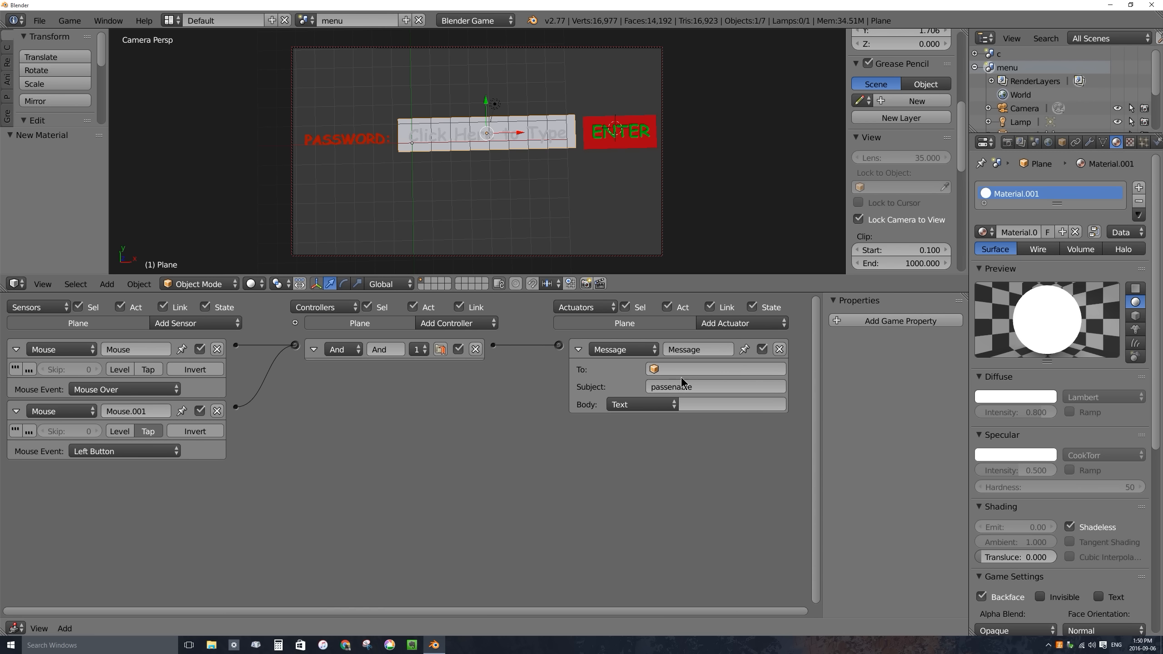
pyautogui.rightClick(438, 138)
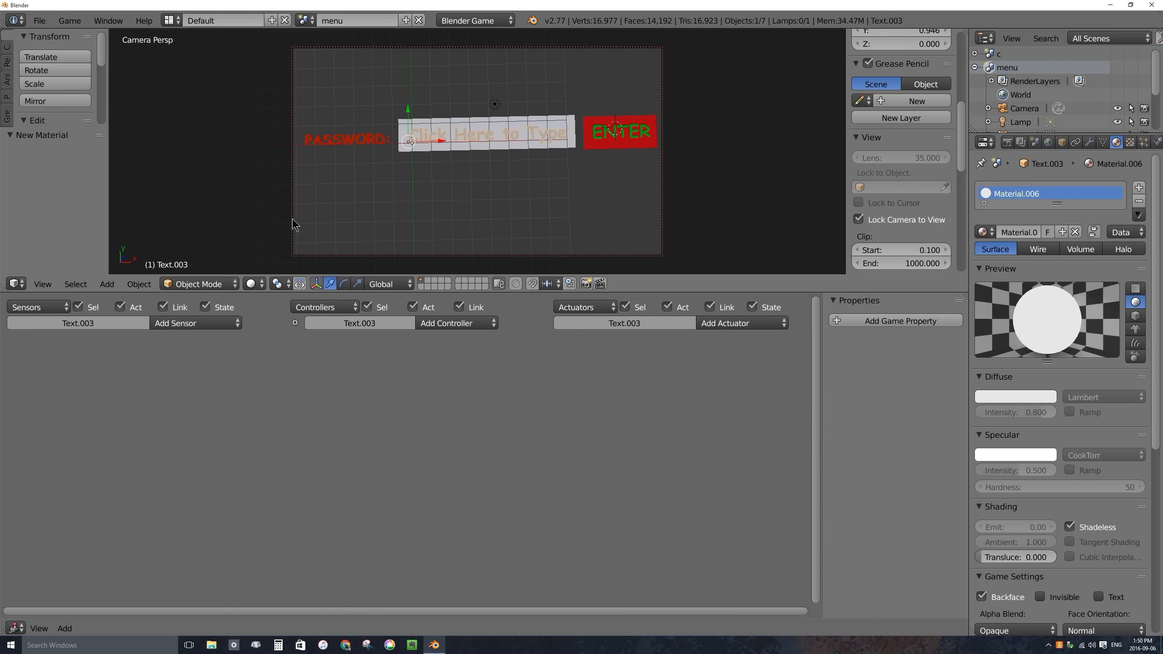
pyautogui.rightClick(504, 123)
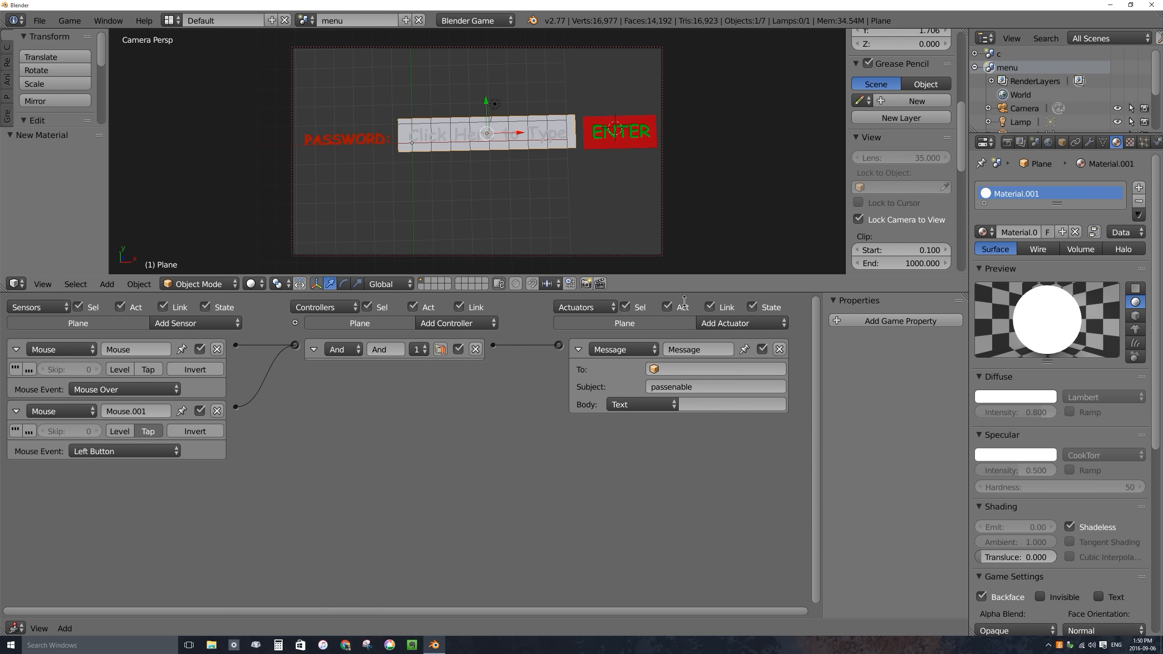
pyautogui.rightClick(483, 138)
pyautogui.click(194, 323)
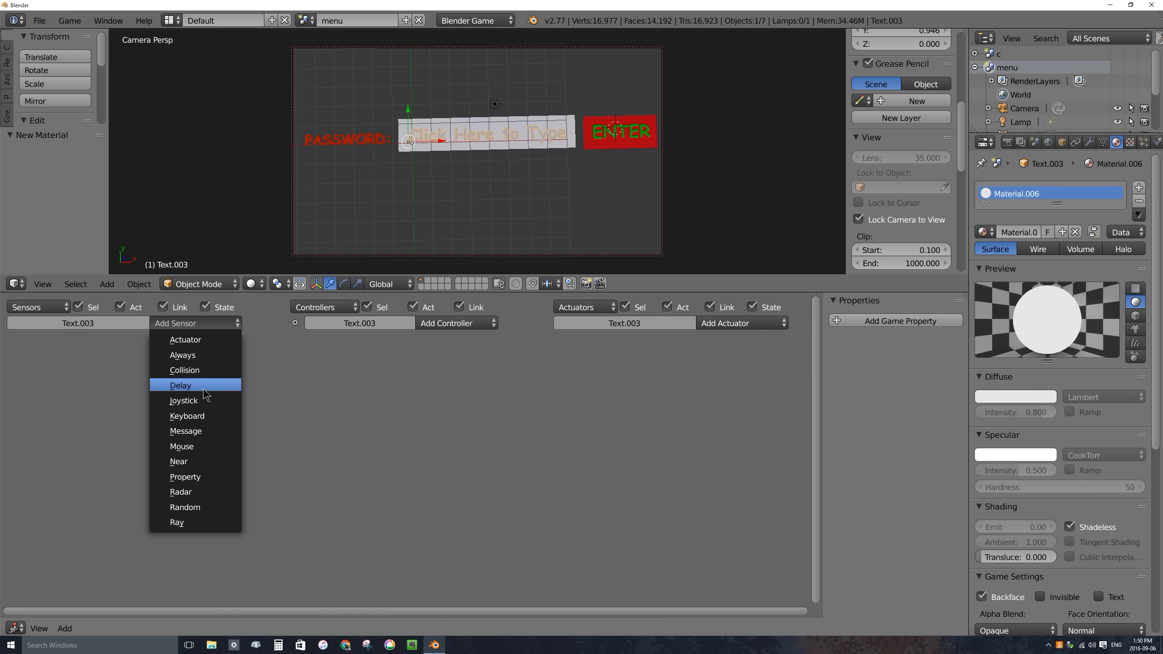
pyautogui.click(204, 432)
pyautogui.click(90, 389)
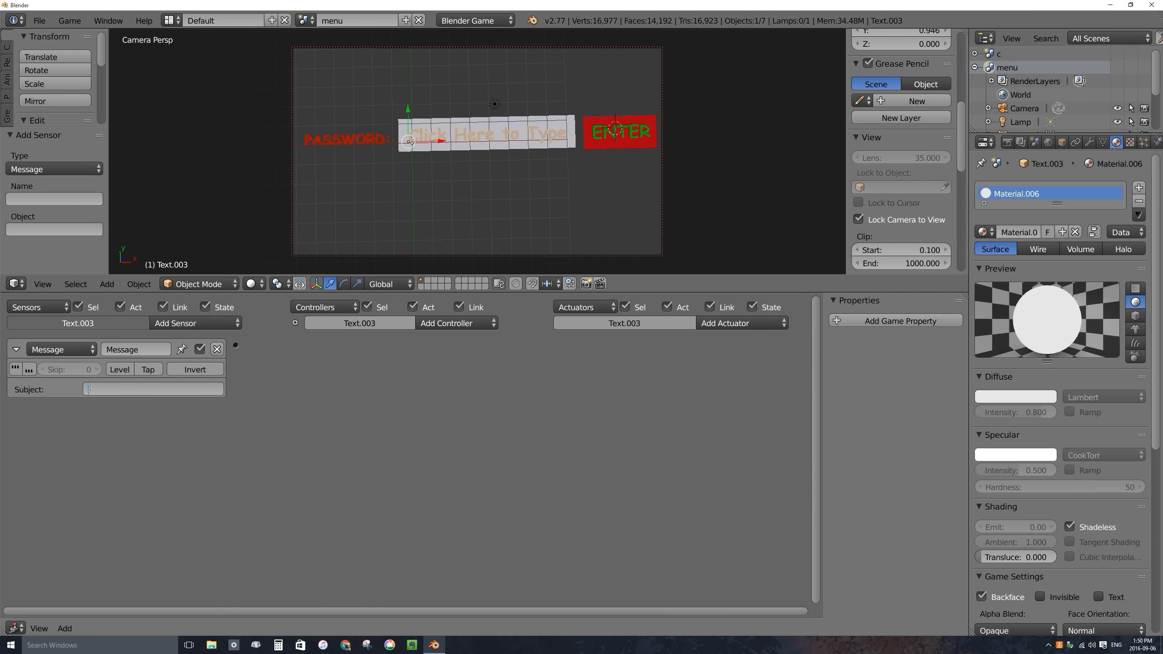
pyautogui.write('passenable')
pyautogui.press('Return')
# Add an Edit Object actuator set to End Object to the placeholder text and link the Message sensor to it.
pyautogui.click(725, 323)
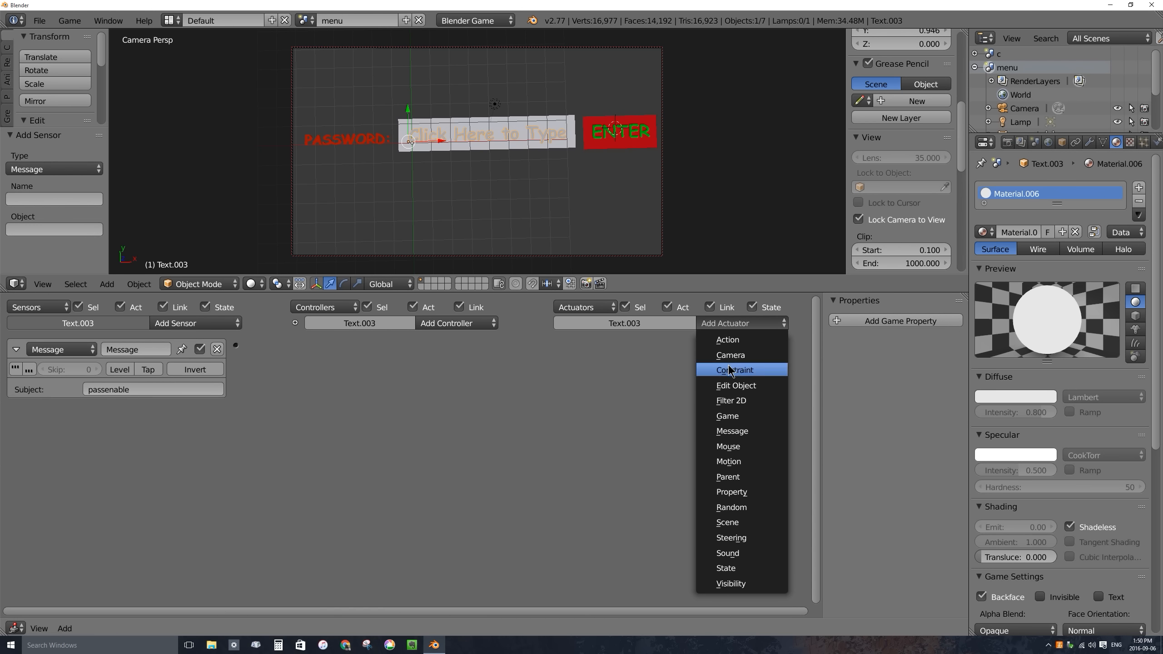
pyautogui.click(742, 387)
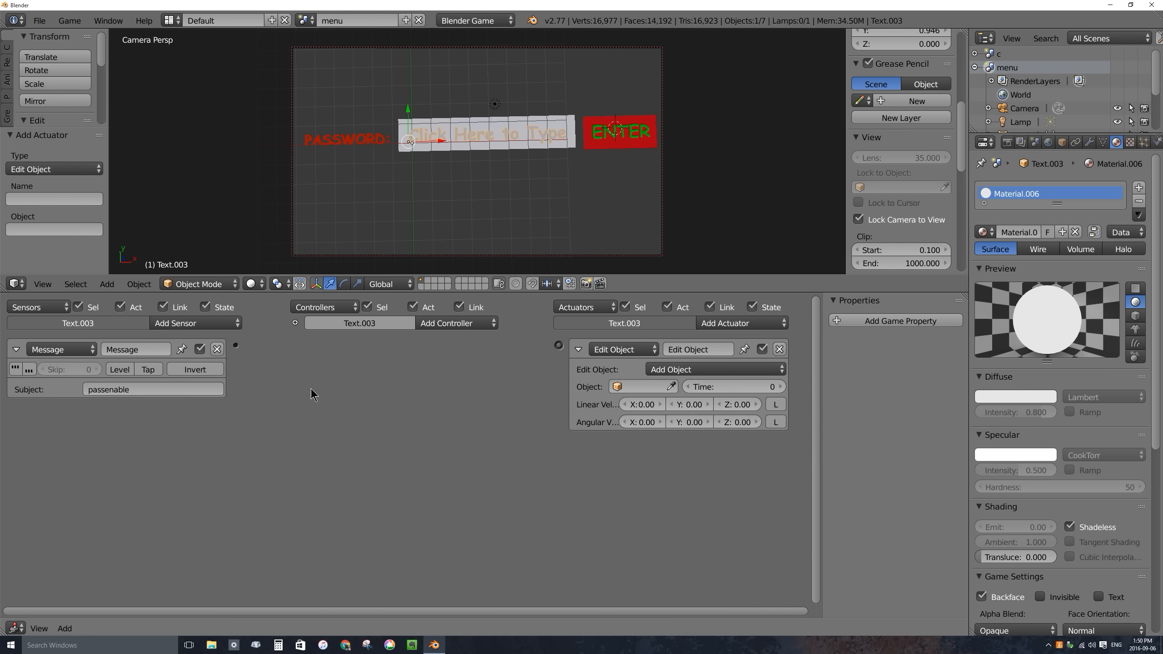
pyautogui.click(679, 371)
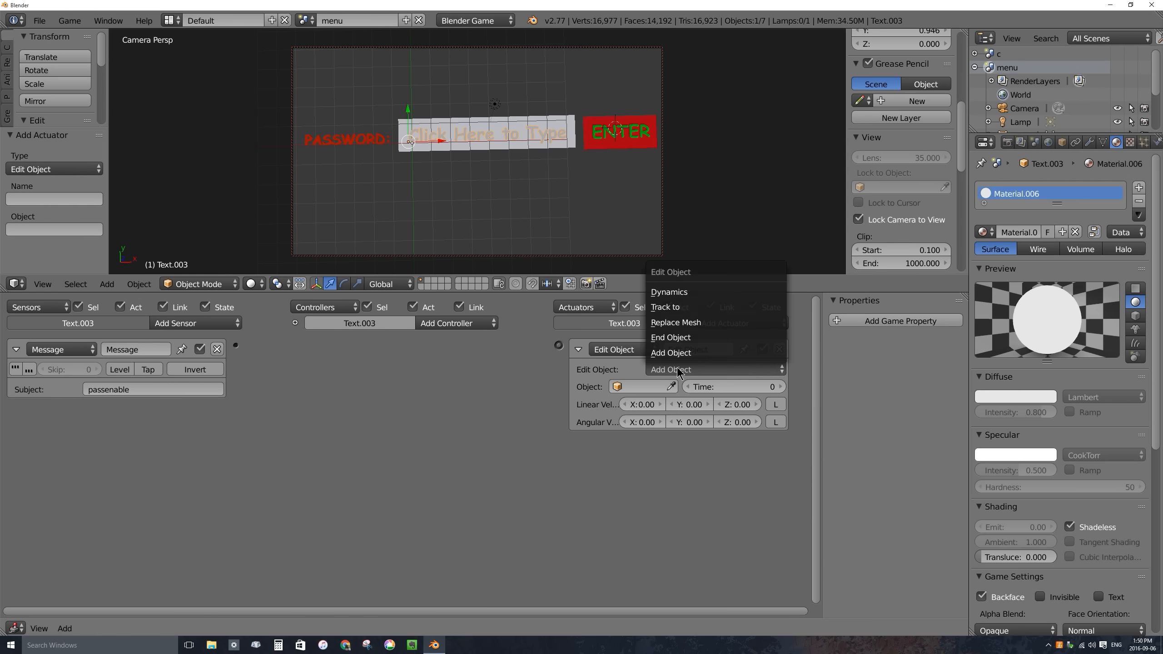
pyautogui.click(682, 339)
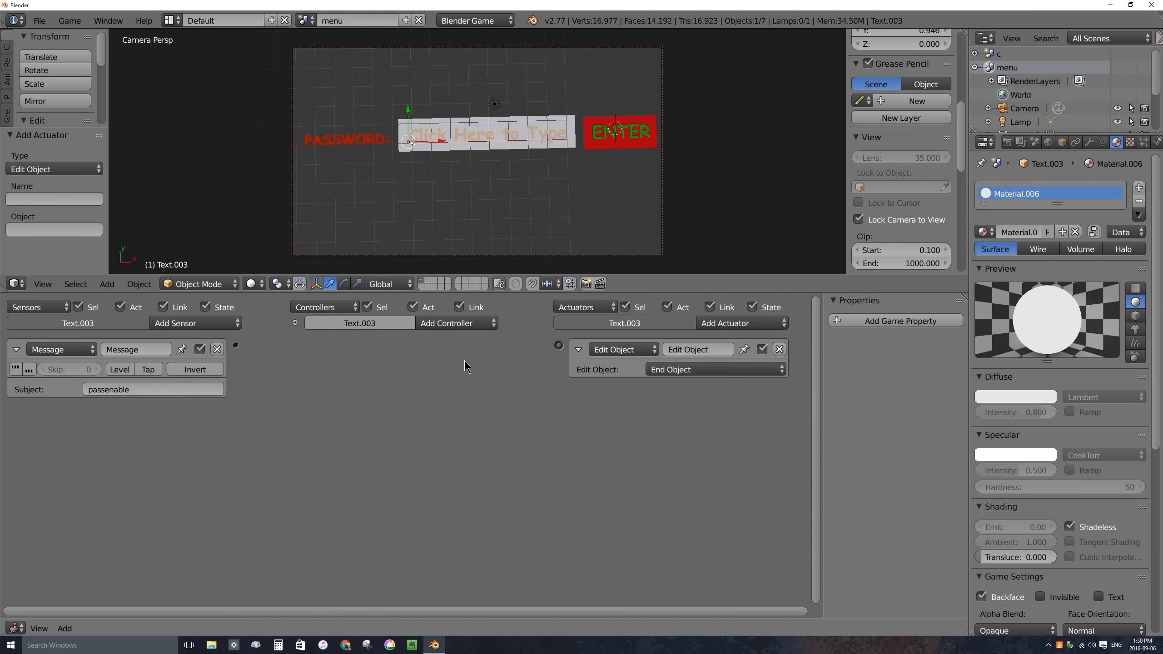
pyautogui.moveTo(237, 345); pyautogui.dragTo(558, 345)
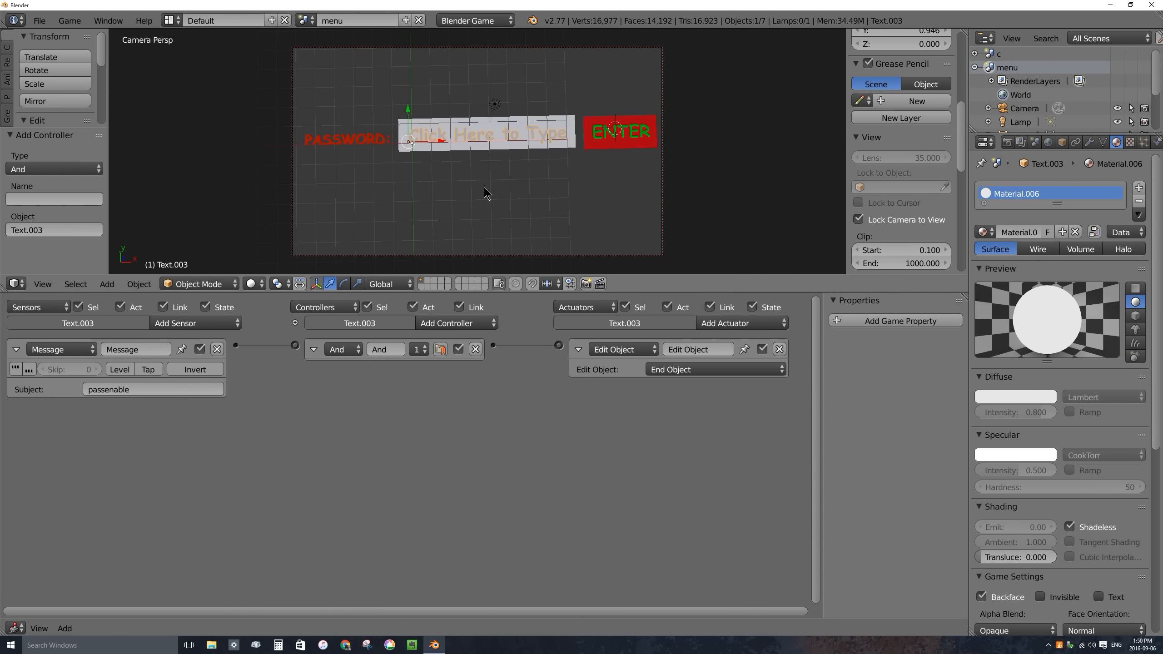
# Run the game twice, activating the password field at different spots to test the placeholder's removal.
pyautogui.press('p')
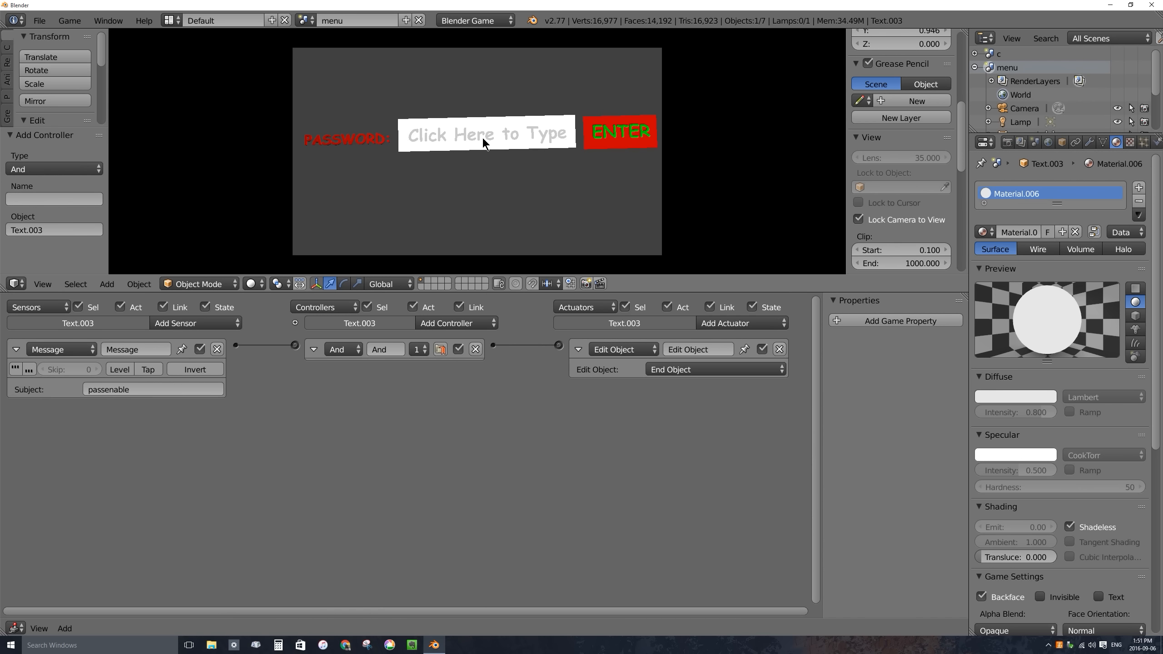
pyautogui.click(459, 132)
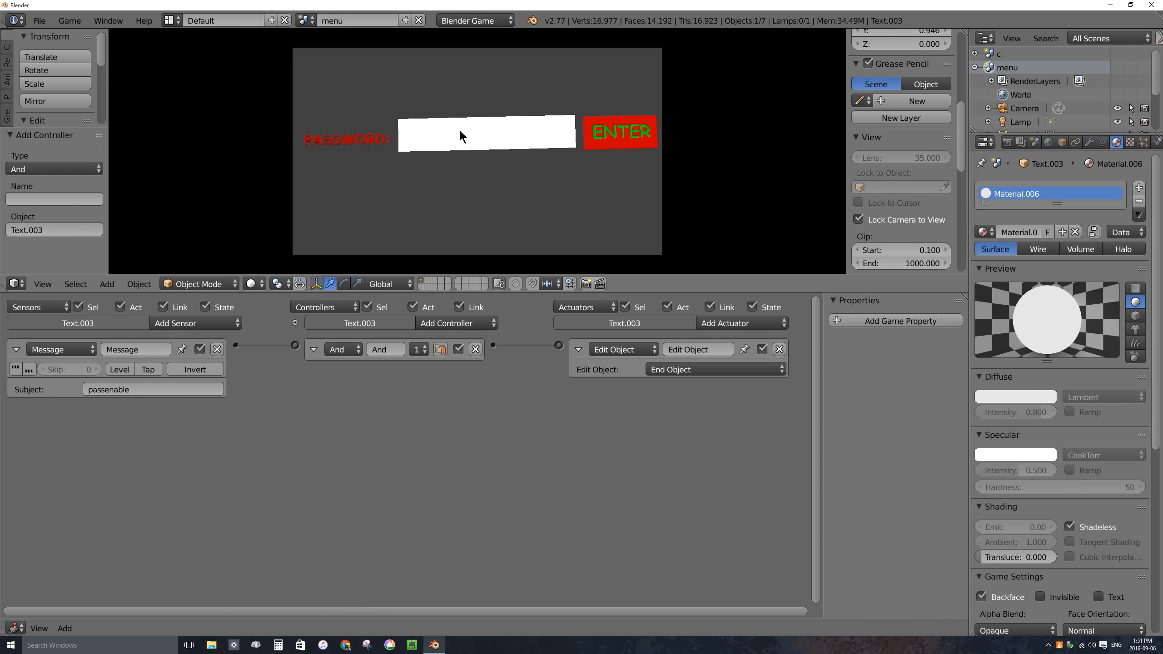
pyautogui.press('Escape')
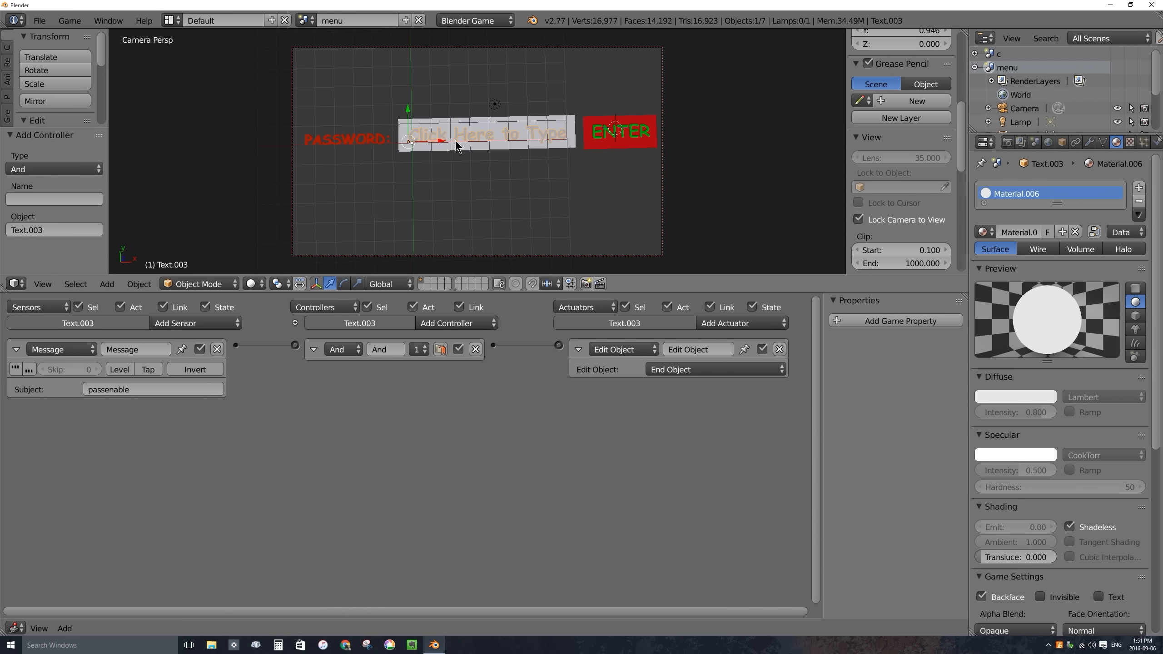
pyautogui.press('p')
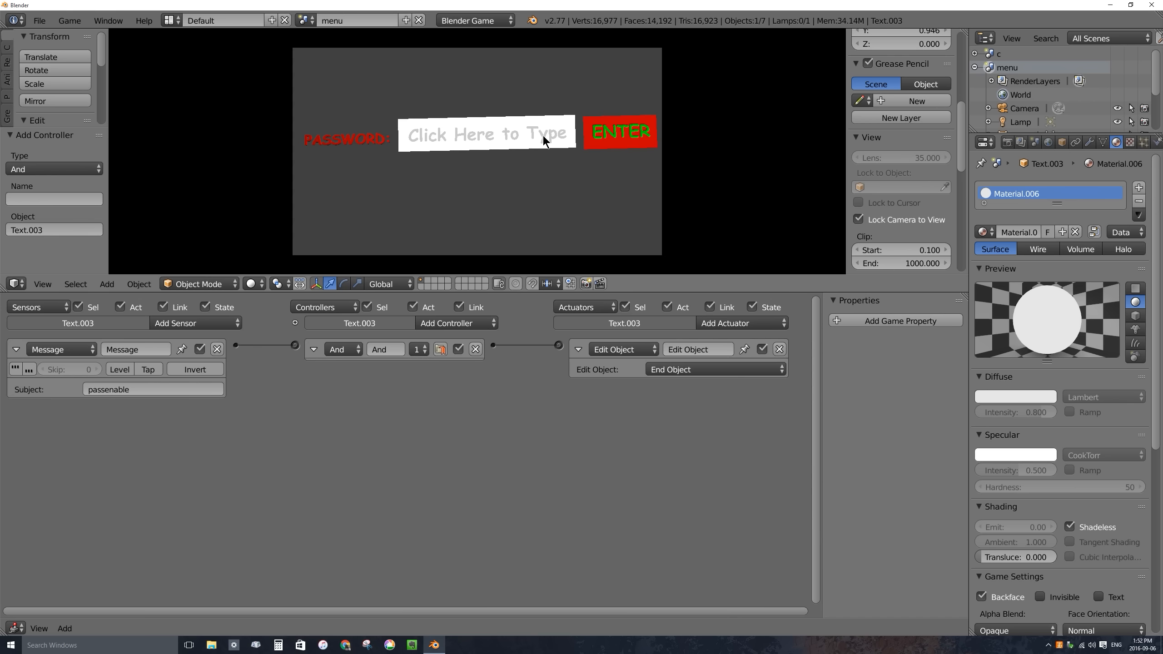
pyautogui.click(516, 118)
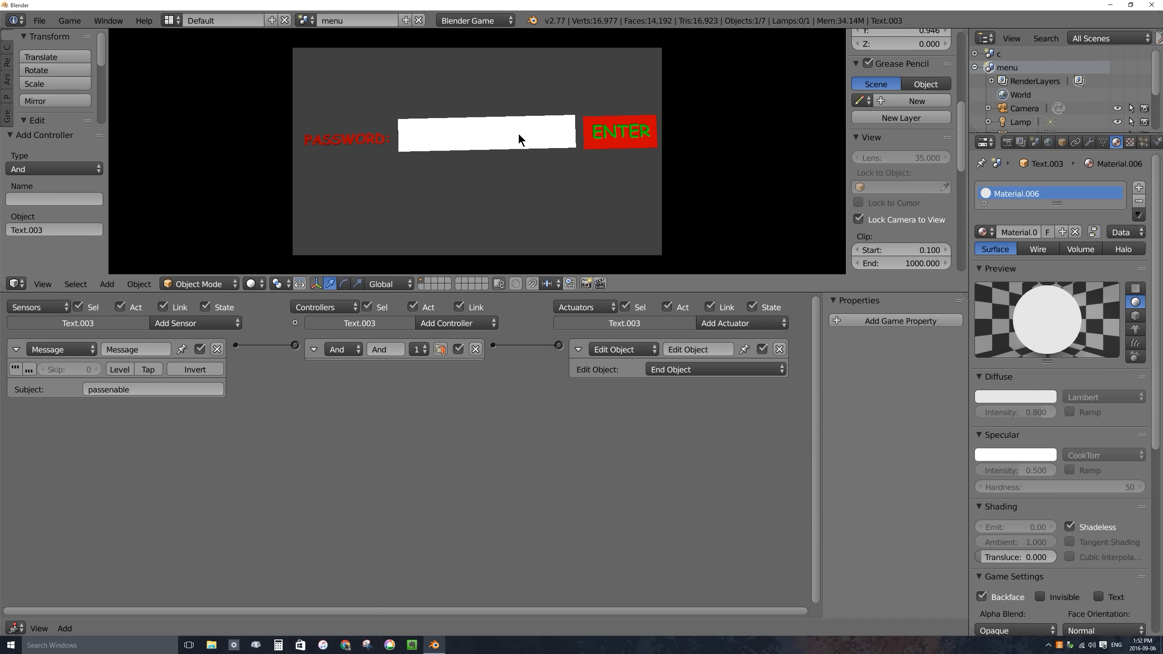
pyautogui.press('Escape')
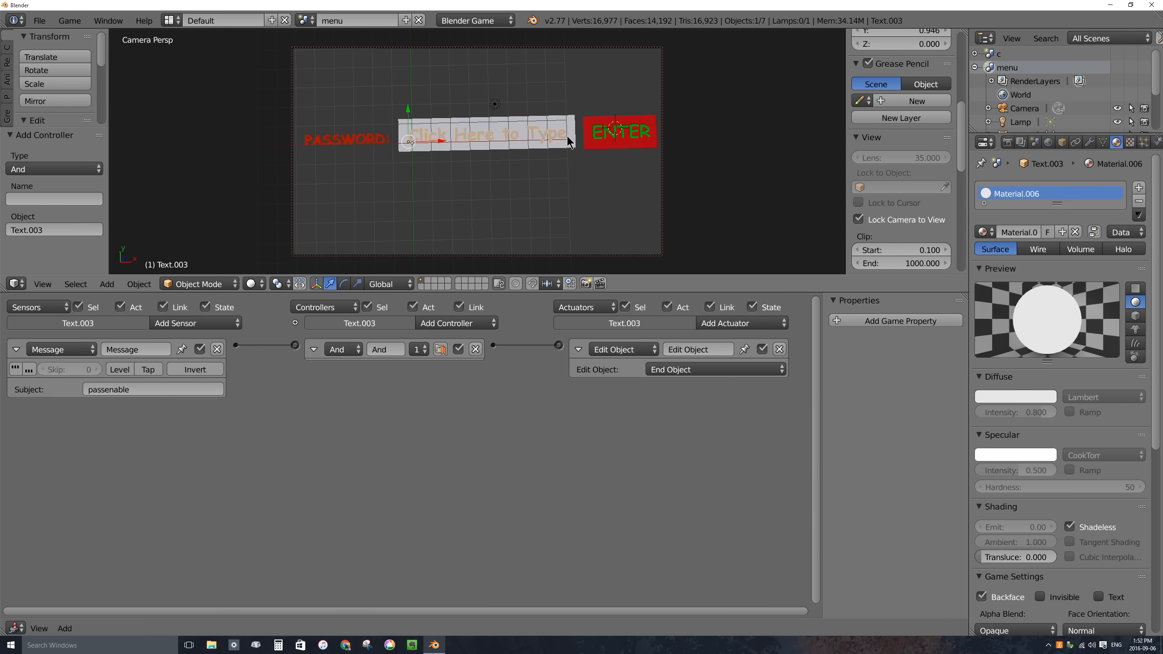
# Set the placeholder text's physics type to No Collision.
pyautogui.click(1157, 142)
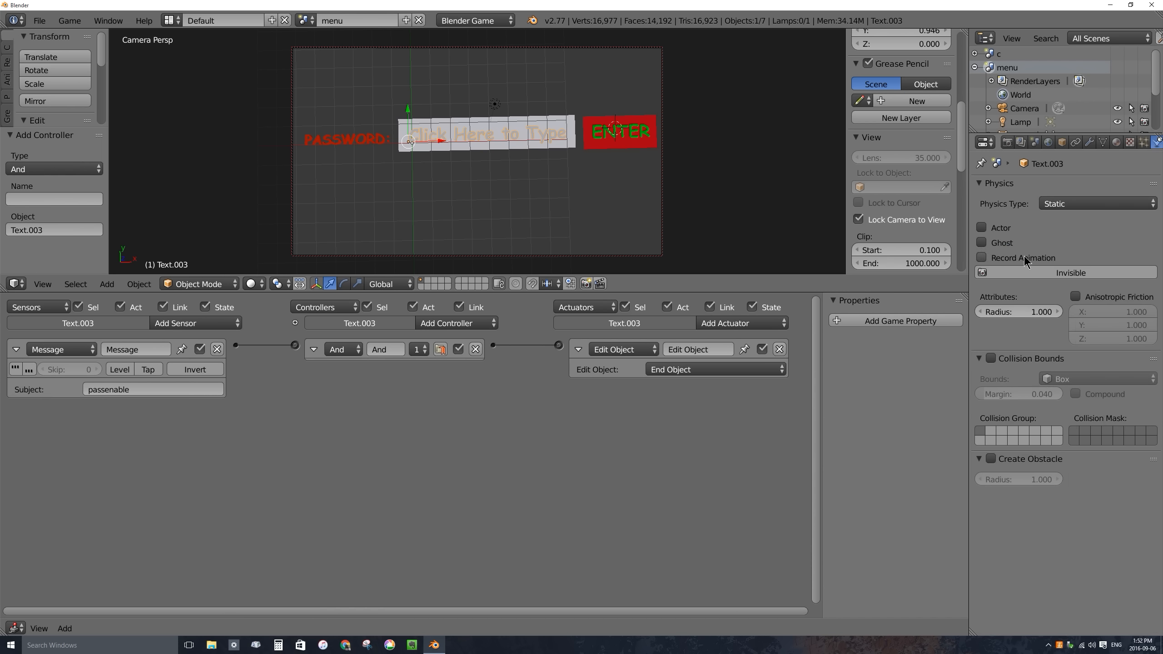
pyautogui.click(1063, 204)
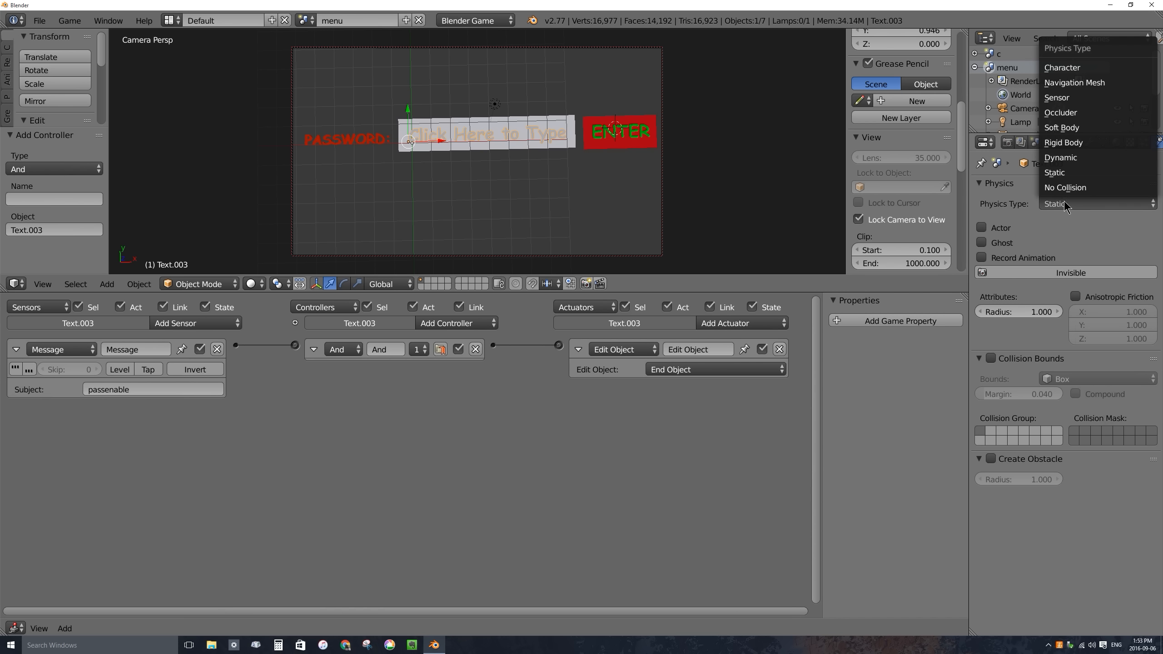
pyautogui.click(1093, 190)
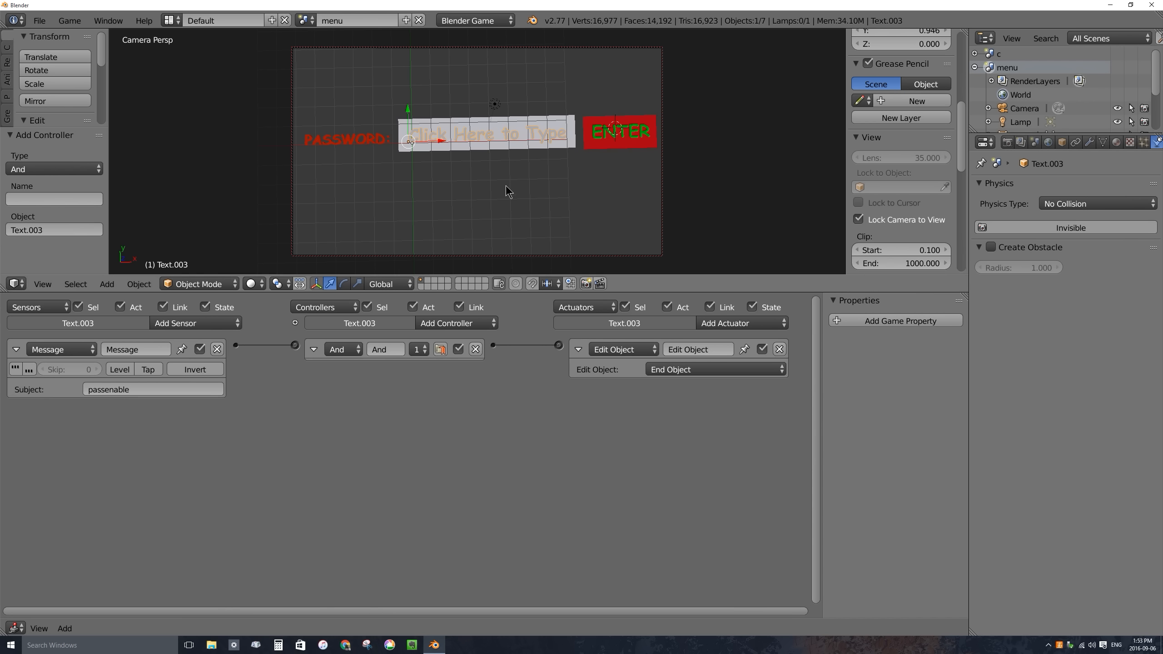
# Run the game, activate the password field over the placeholder, enter the correct password, submit it with ENTER and exit.
pyautogui.press('p')
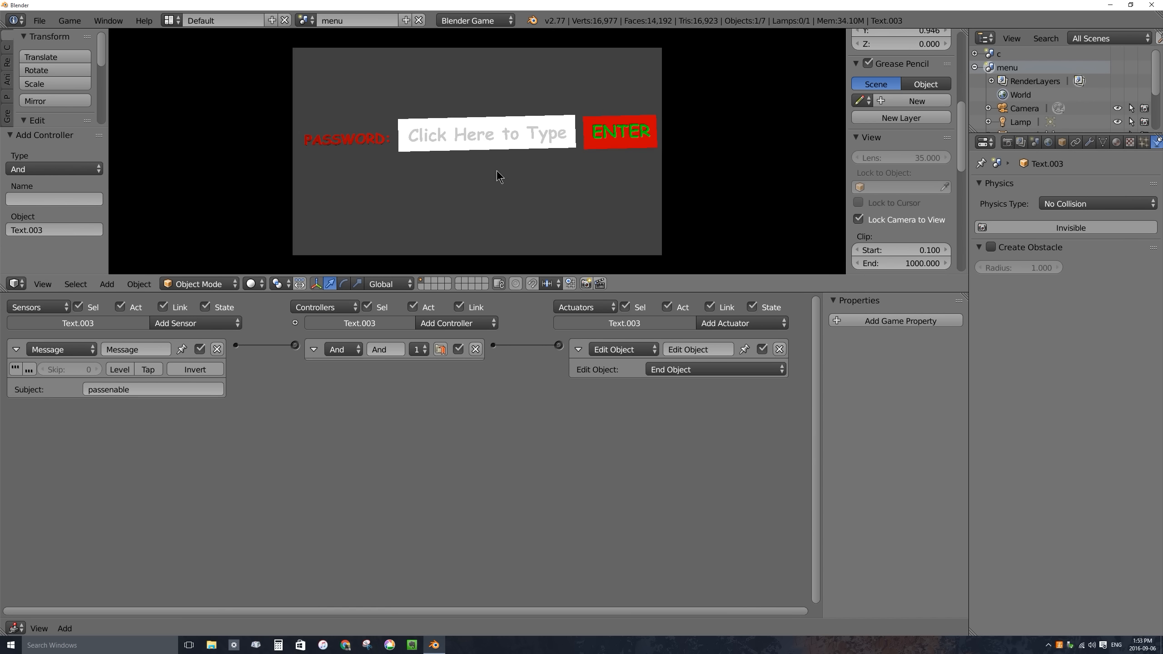
pyautogui.click(544, 136)
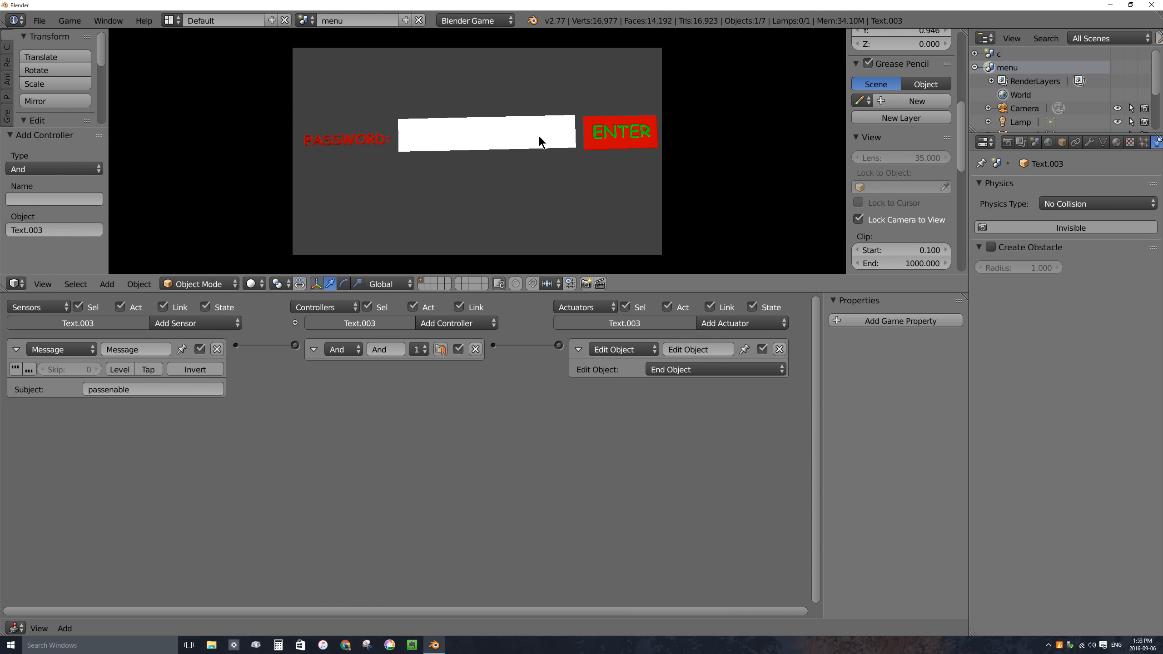
pyautogui.write('cocounut')
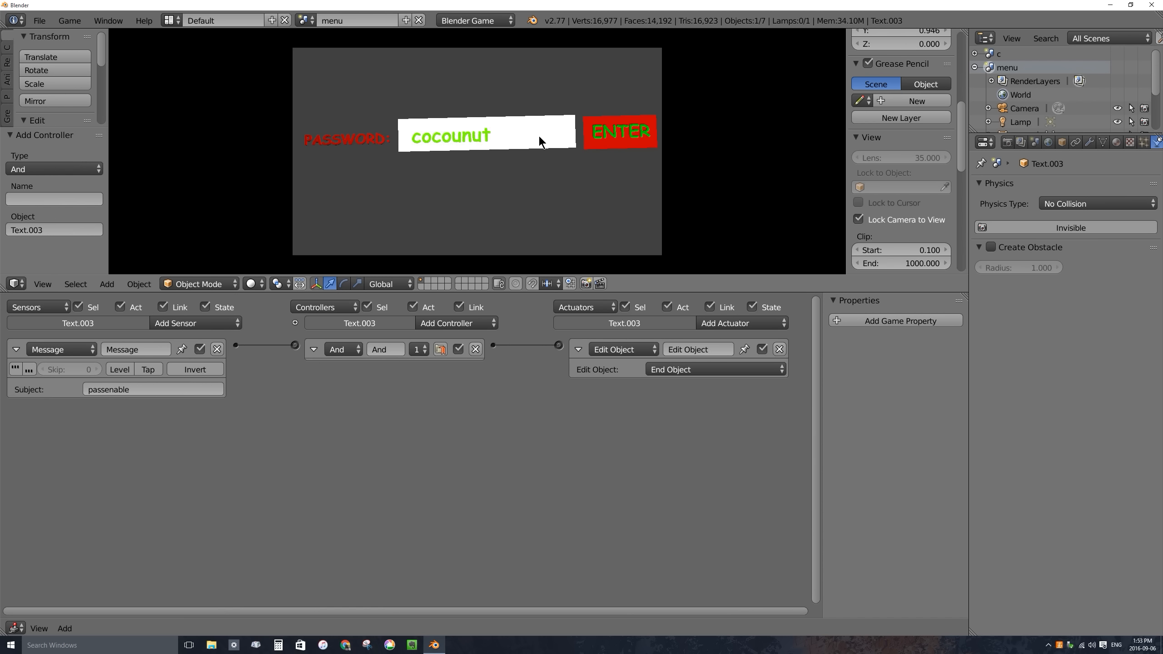
pyautogui.press('BackSpace')
pyautogui.press('BackSpace')
pyautogui.press('BackSpace')
pyautogui.press('BackSpace')
pyautogui.write('nut')
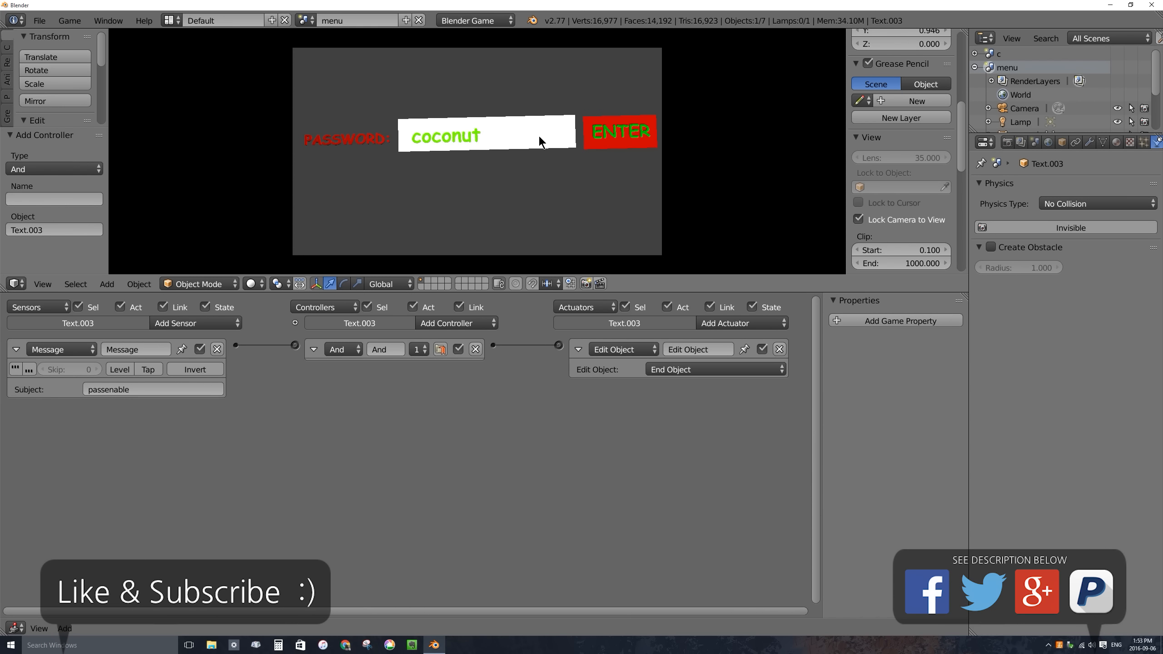
pyautogui.click(604, 132)
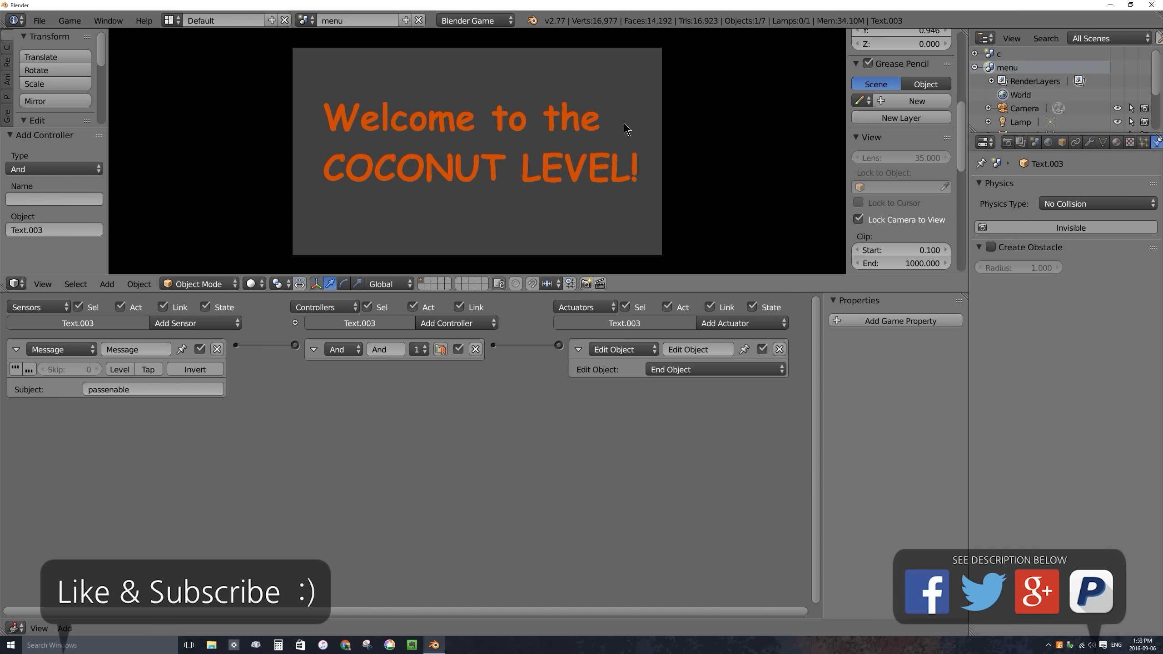
pyautogui.press('Escape')
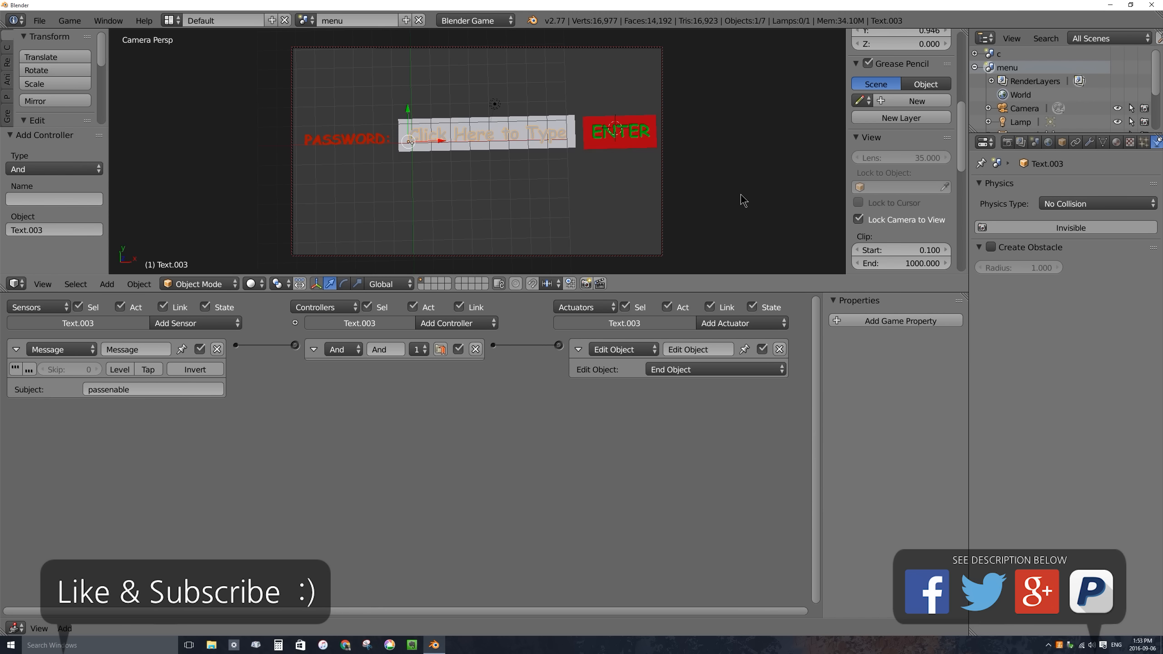